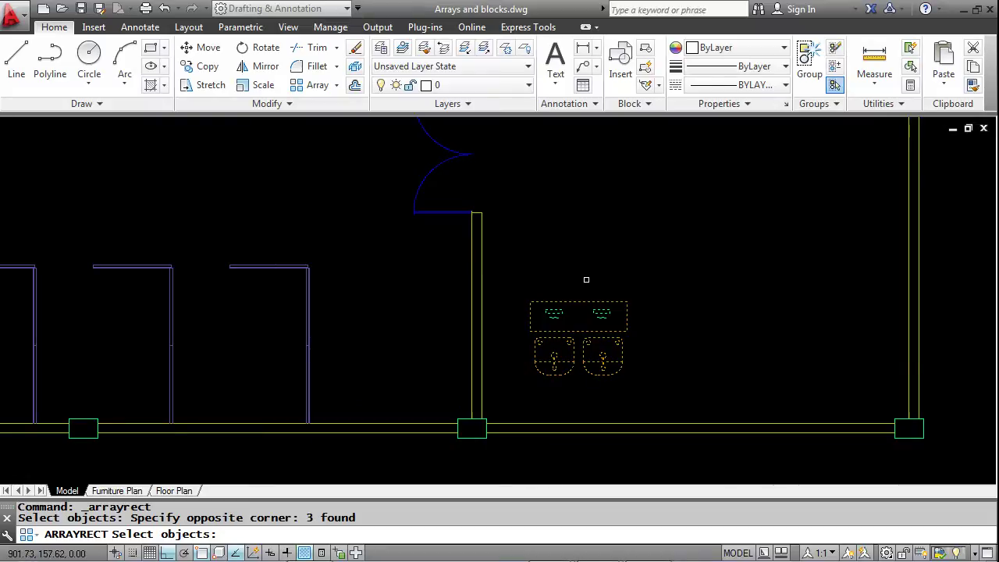
Create a rectangular array of the selected computer table and two chairs with 3 columns spaced 80 apart
key("Return")
scroll(589, 289, "down", 2)
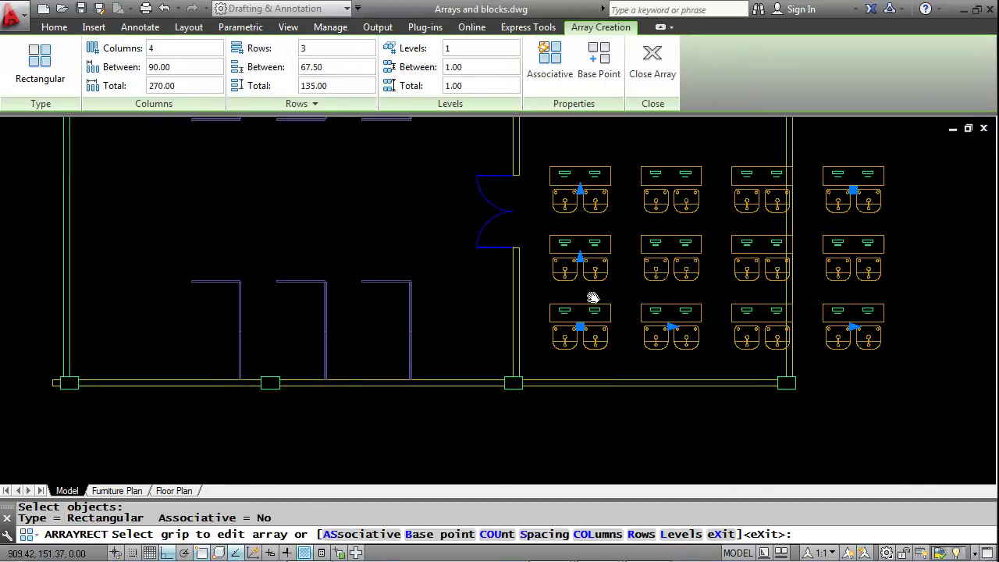
middle_click_drag(593, 297, 554, 317)
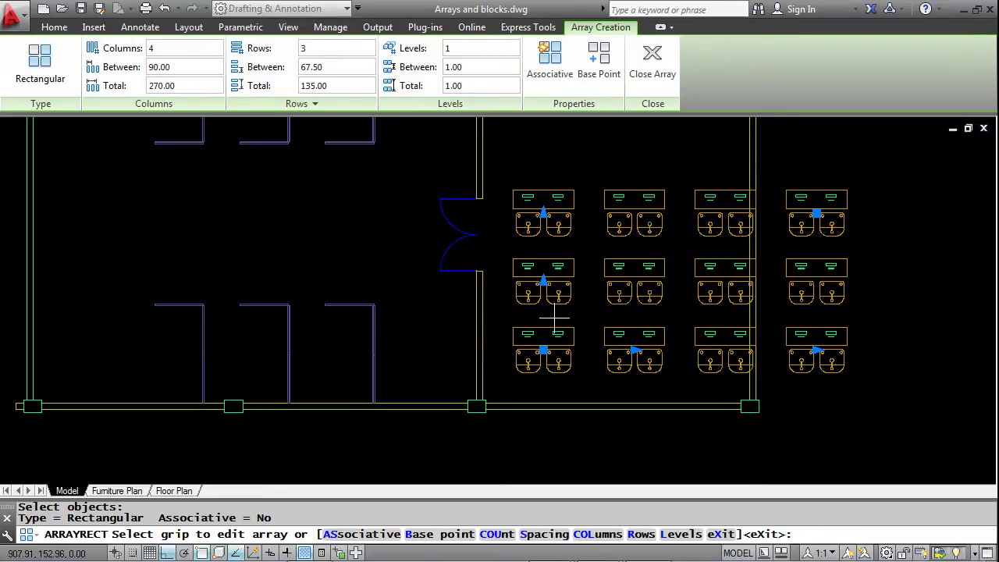
left_click(145, 48)
type("3")
key("Return")
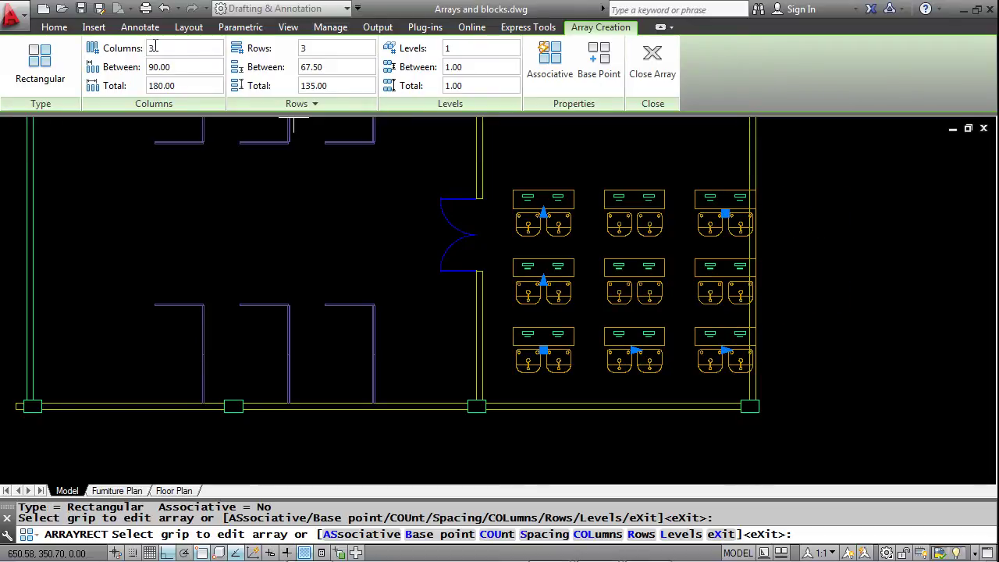
left_click(177, 66)
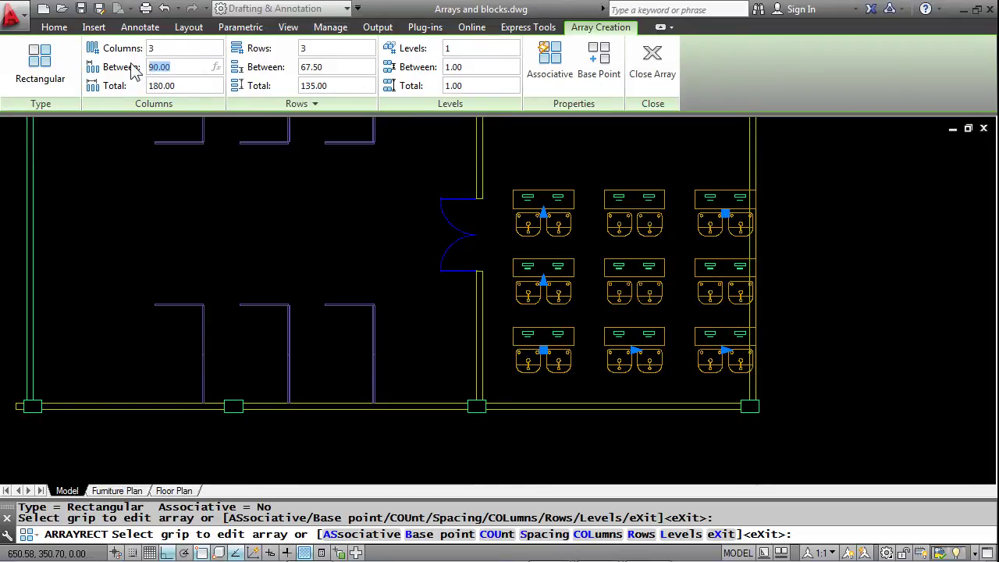
type("80")
key("Return")
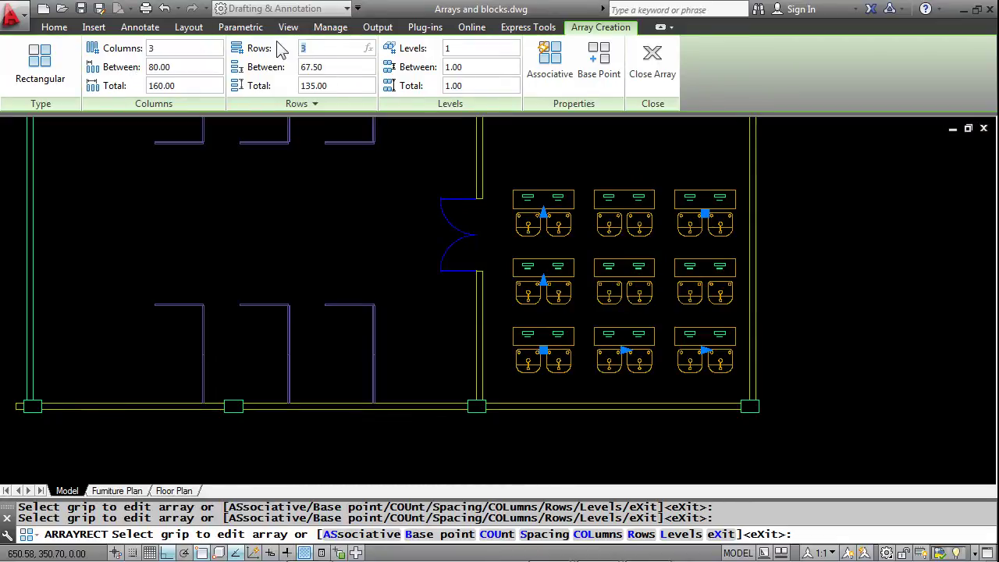
Try 4 rows in the table-and-chair array, and return the row count to 3
type("4")
key("Return")
mouse_move(524, 232)
middle_mouse_down()
mouse_move(499, 330)
mouse_move(492, 304)
middle_mouse_up()
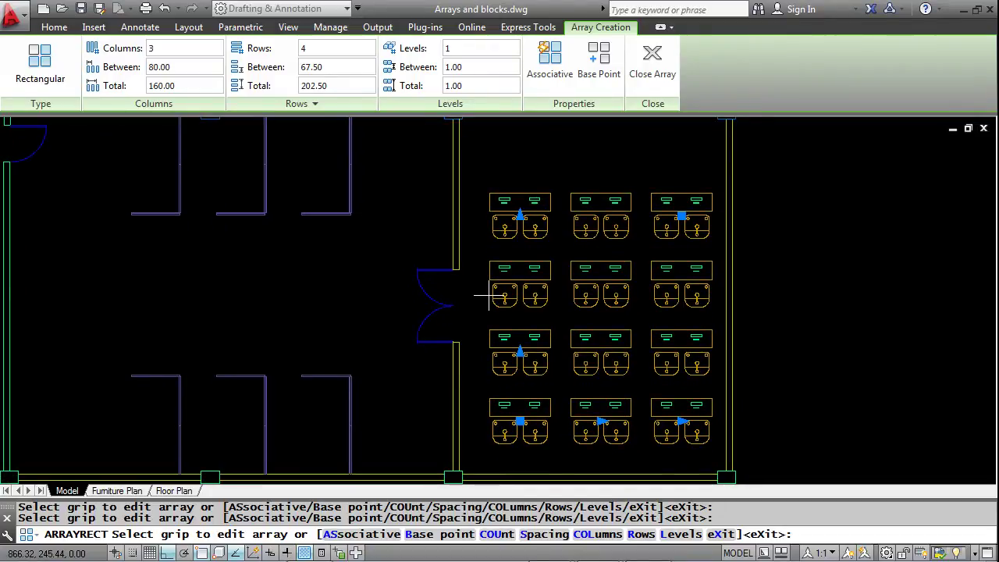
left_click(328, 49)
type("3")
key("Return")
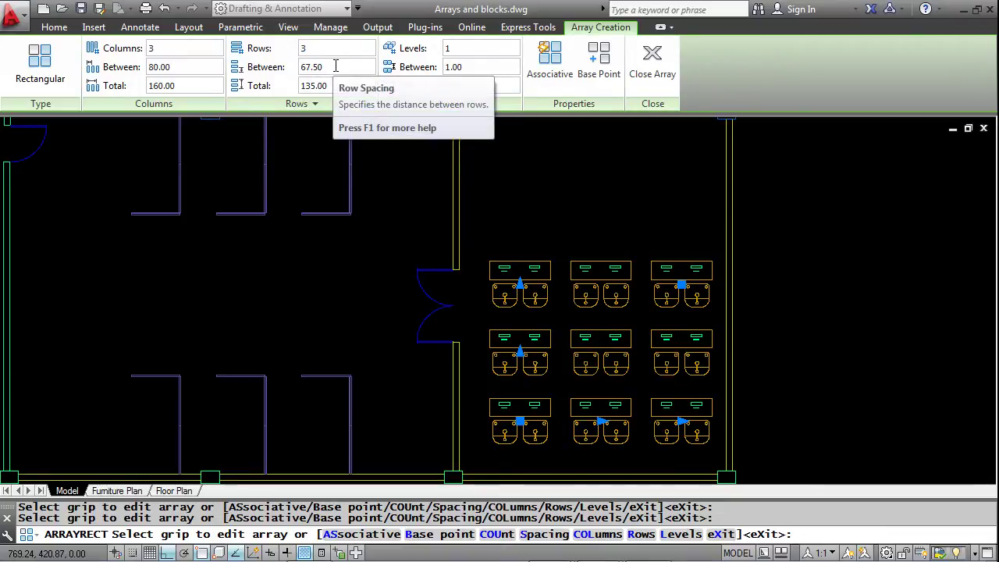
Try a spacing of 70 between the rows of the table-and-chair array
left_click(307, 62)
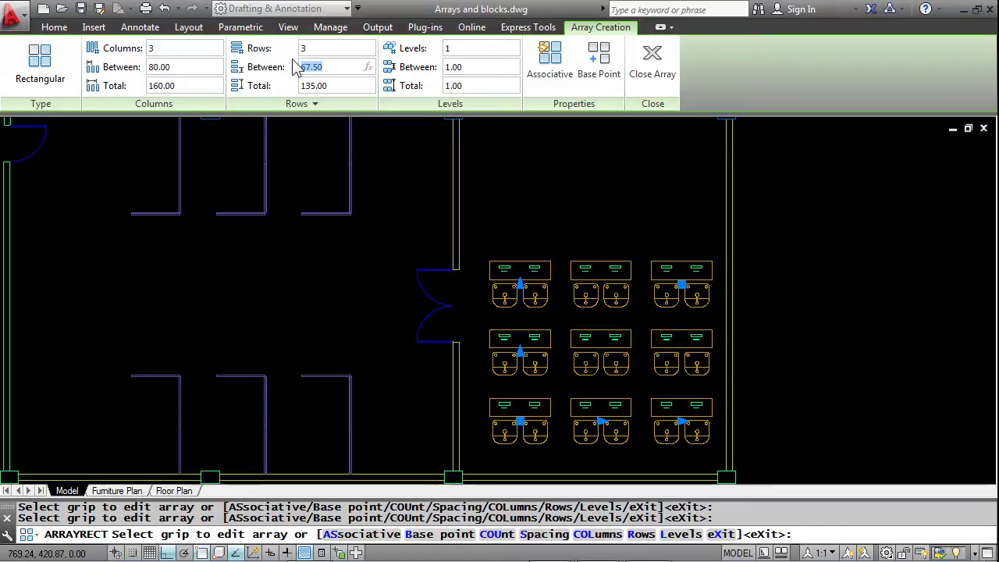
type("70")
key("Return")
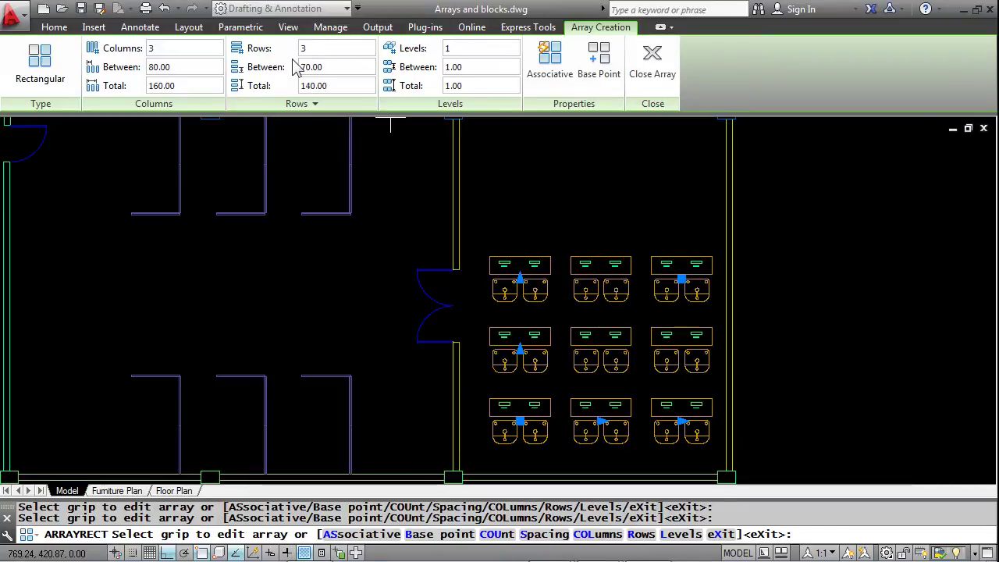
Set the spacing between the rows of the table-and-chair array to 75
left_click(312, 67)
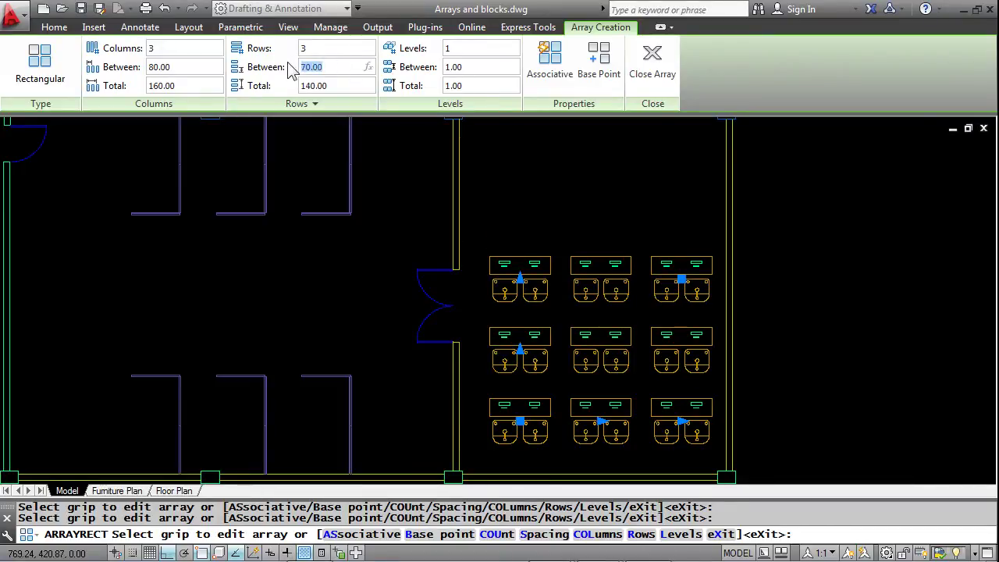
type("75")
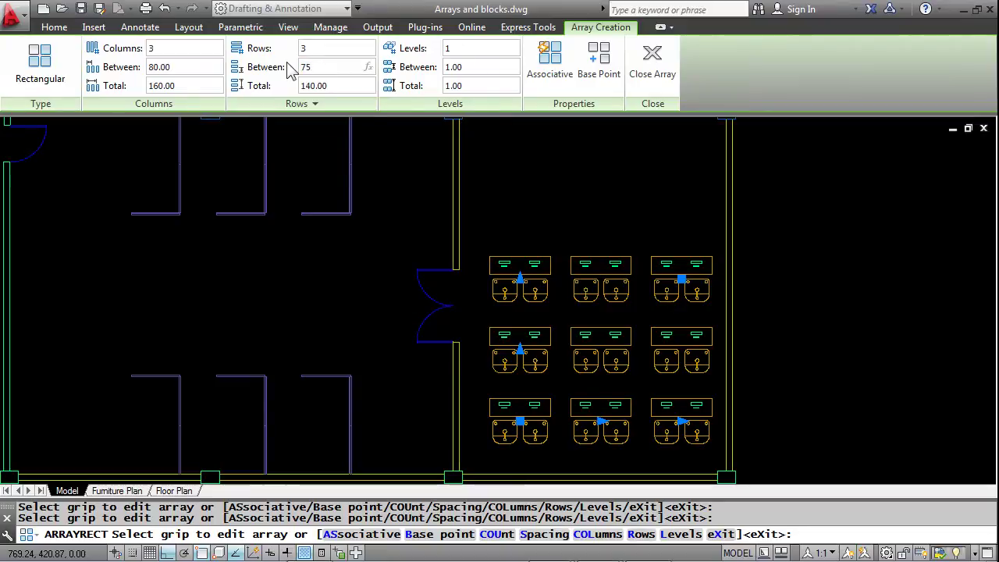
key("Return")
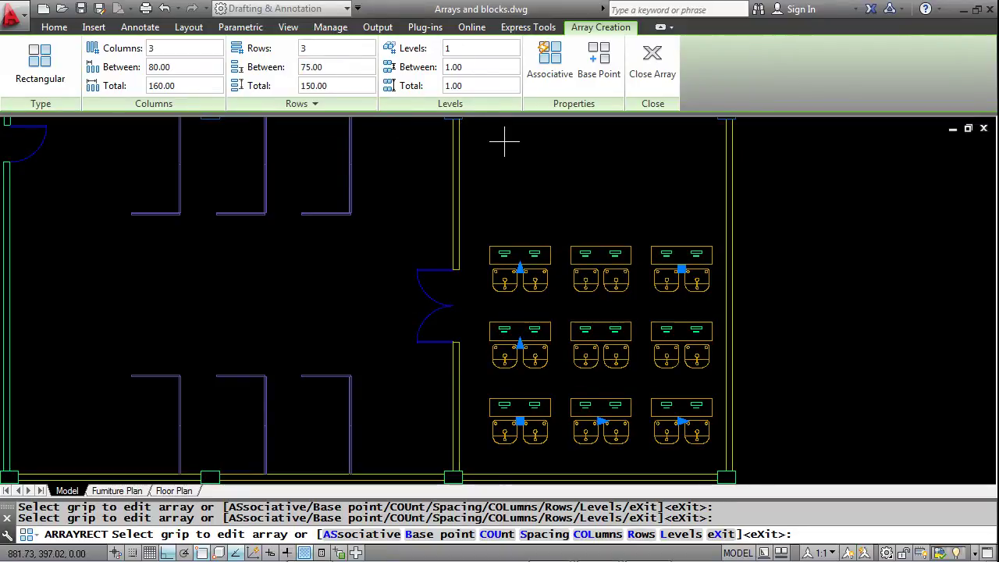
middle_click_drag(529, 177, 532, 194)
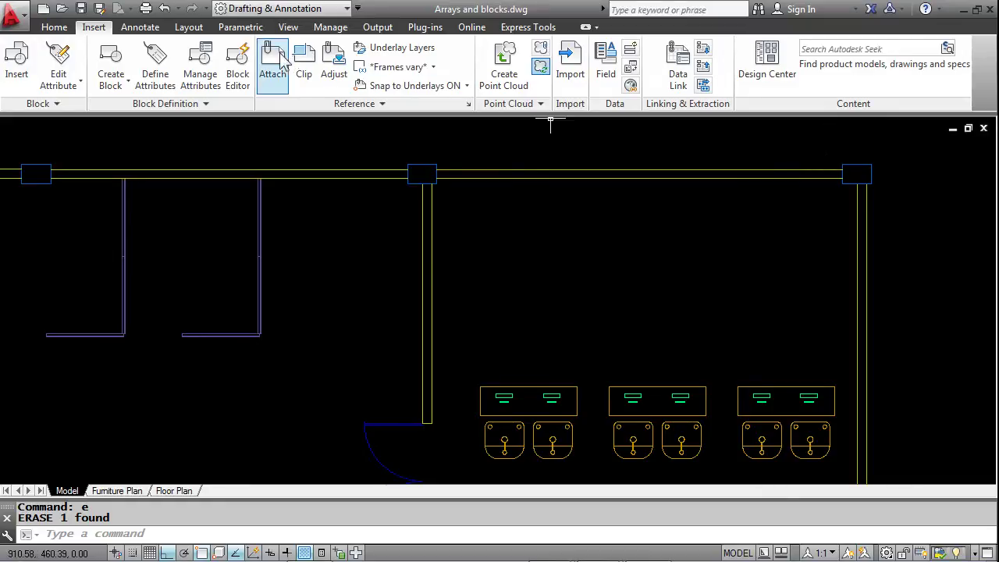
Insert the 2-Computer_table block at X 900, Y 400 with a rotation angle of 220
left_click(17, 63)
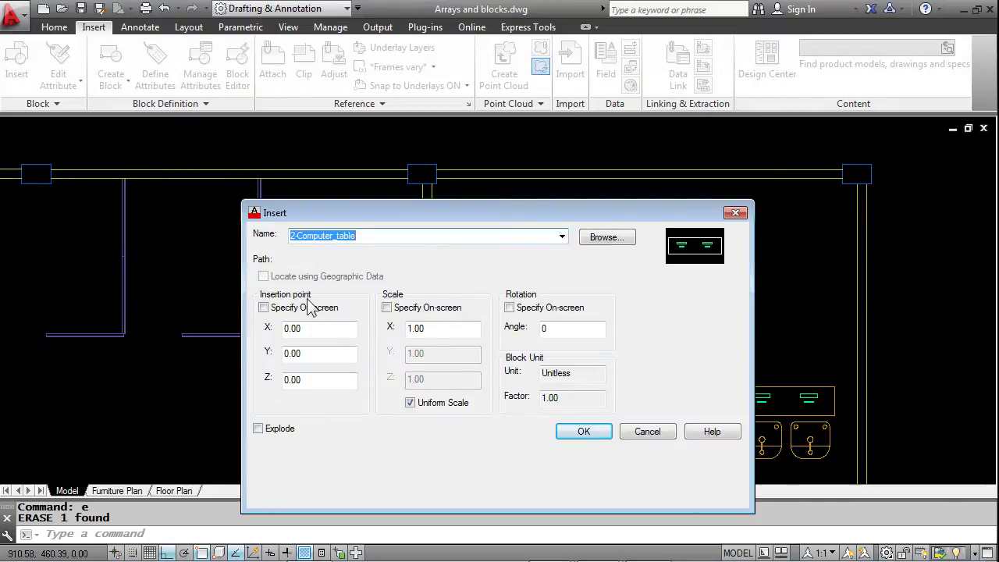
double_click(308, 328)
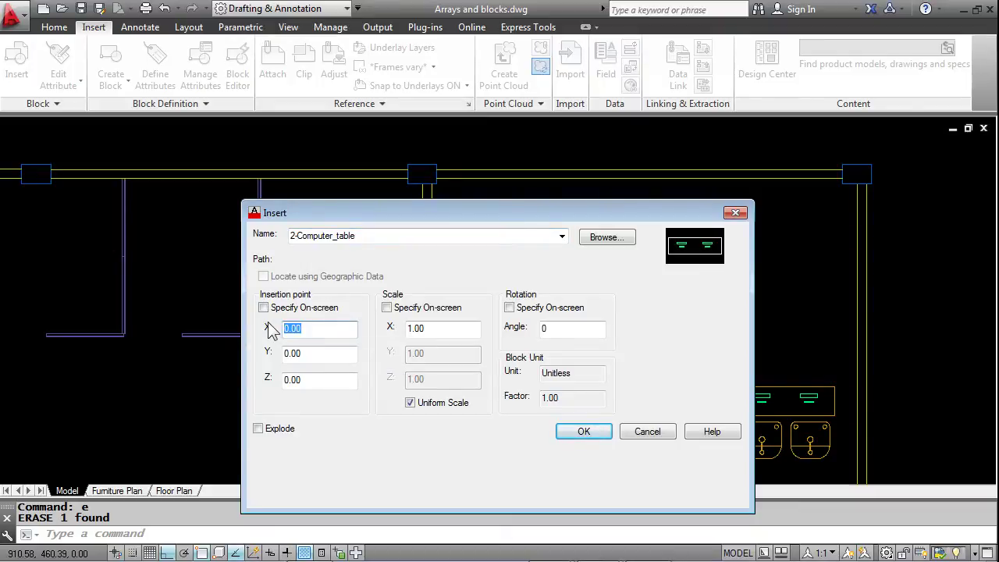
type("900")
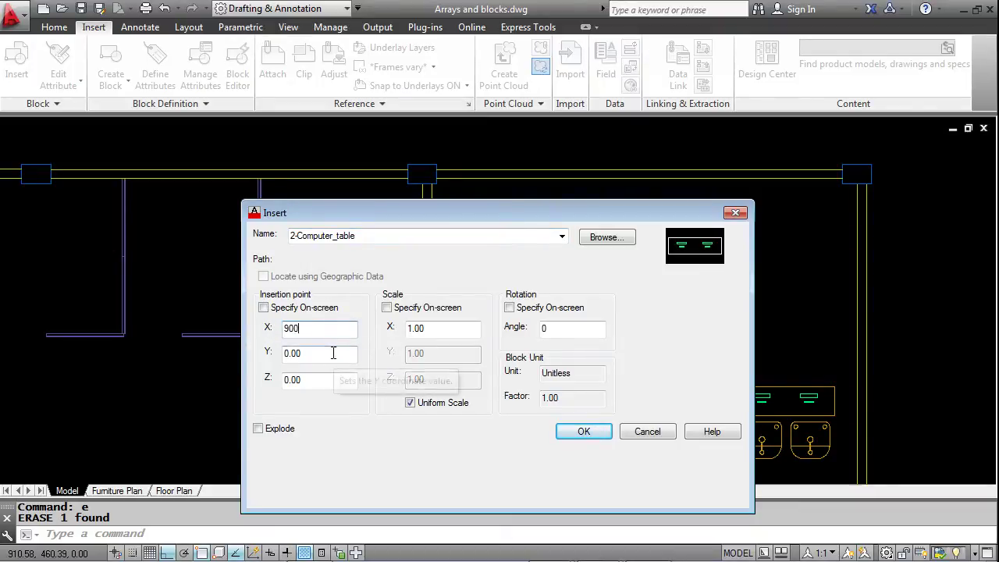
double_click(332, 353)
type("4")
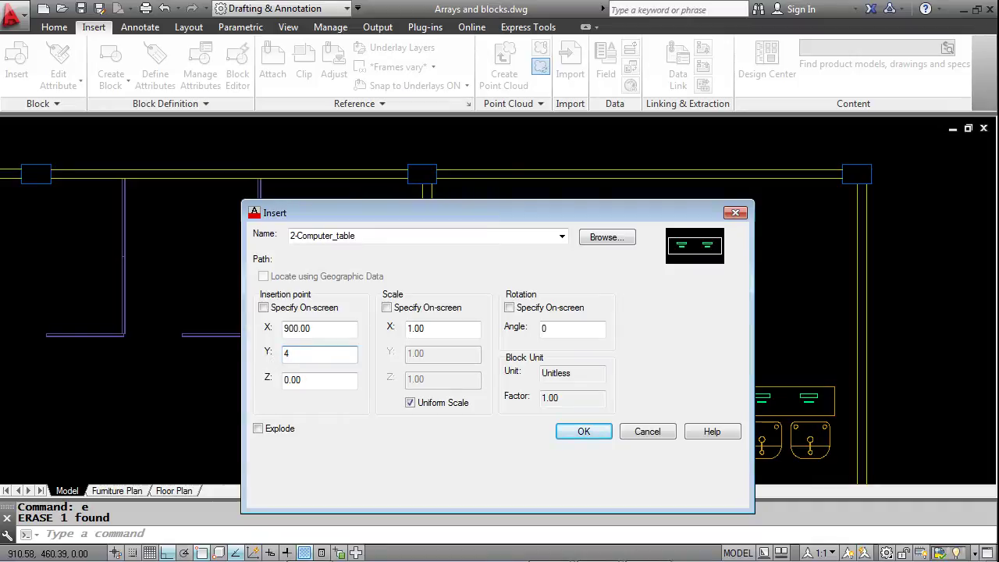
type("00")
left_click(551, 328)
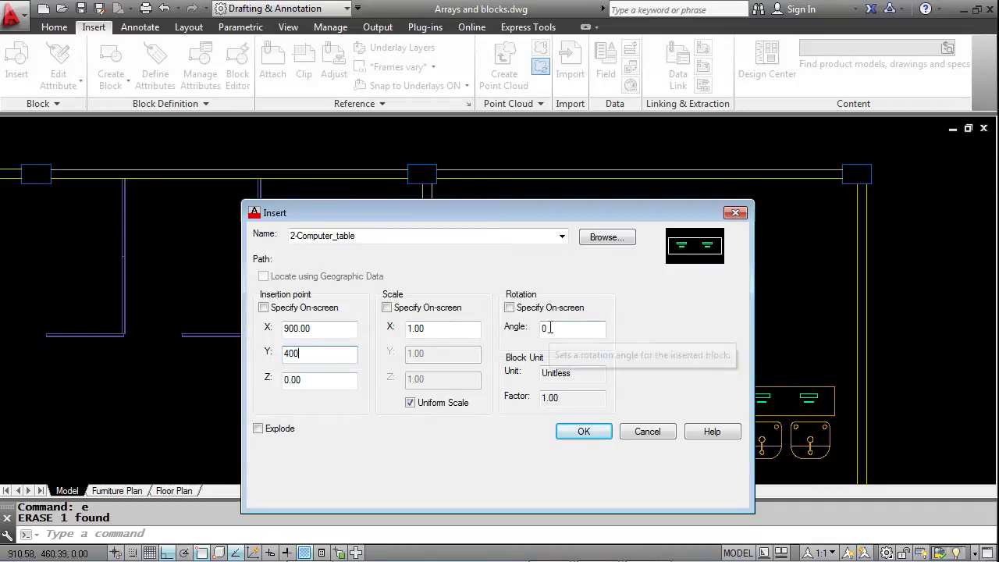
left_click_drag(551, 328, 521, 334)
type("22")
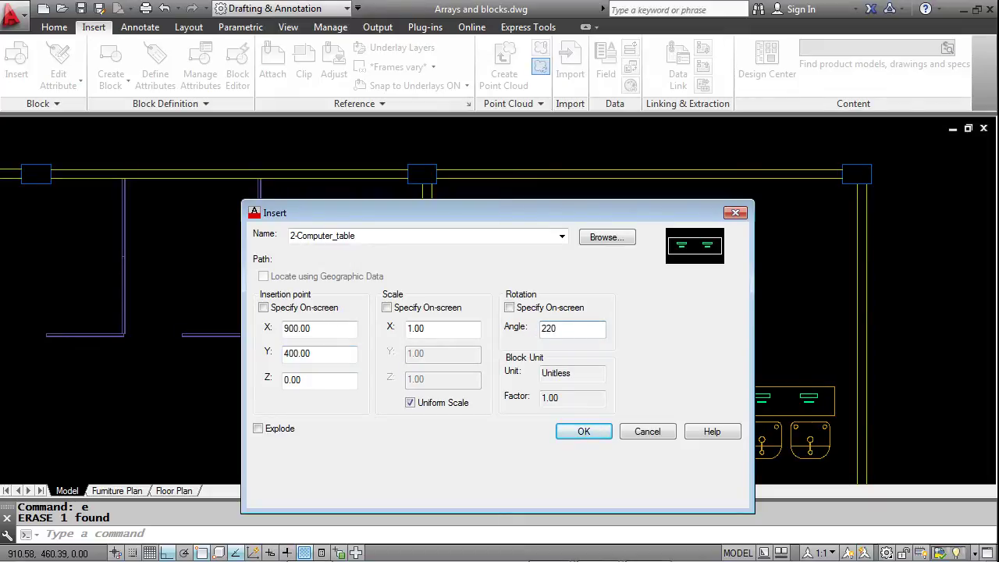
type("0")
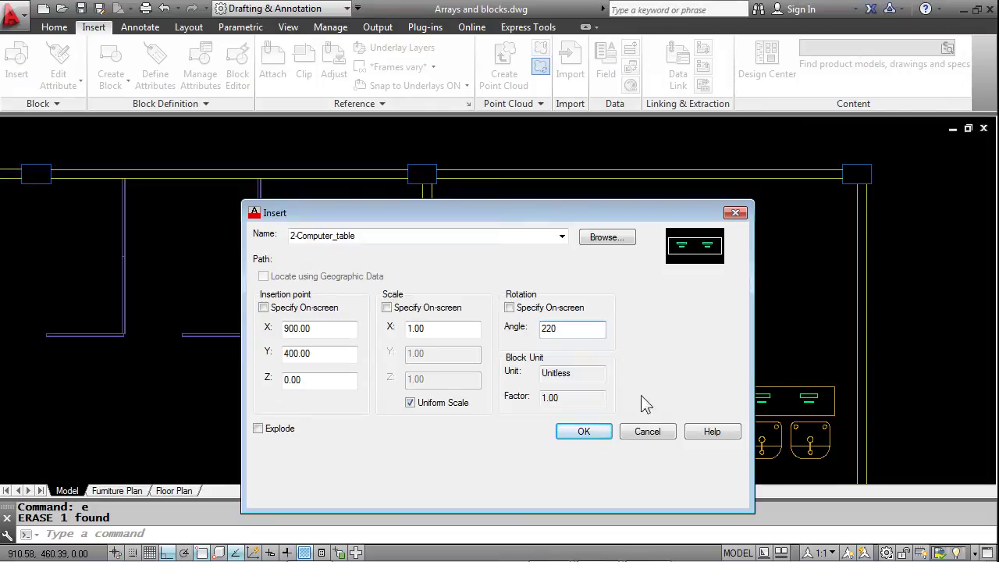
left_click(584, 434)
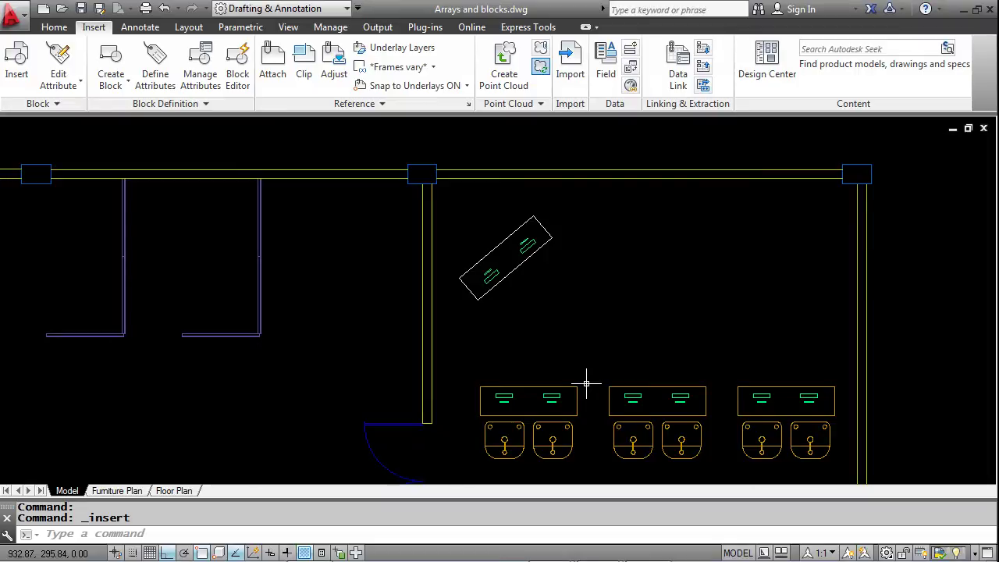
Open the chair block definition for editing in the Block Editor
left_click(515, 444)
double_click(523, 450)
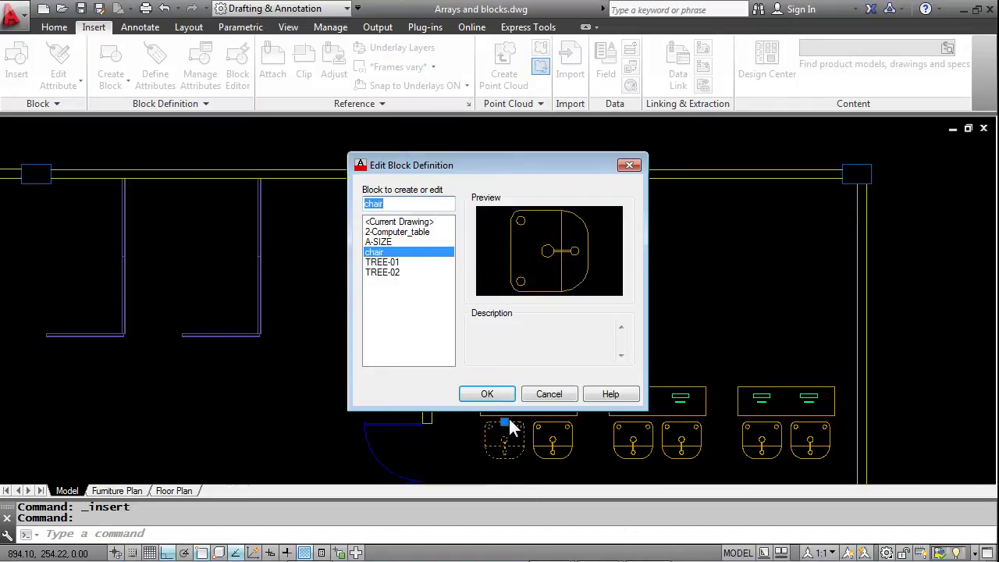
left_click(487, 395)
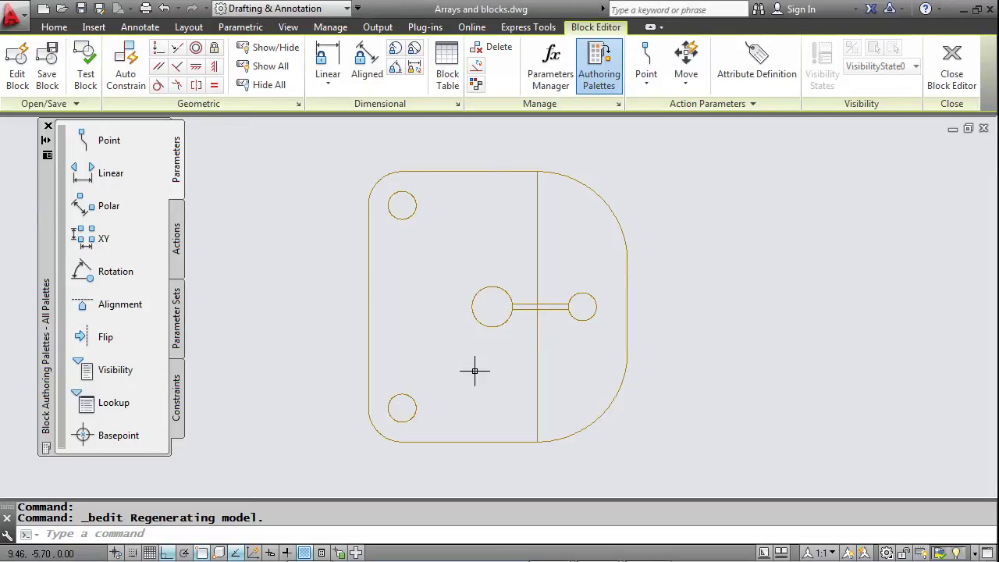
Create a polar array of the chair's small wheel circle and its two connecting lines around the central circle
left_click(598, 351)
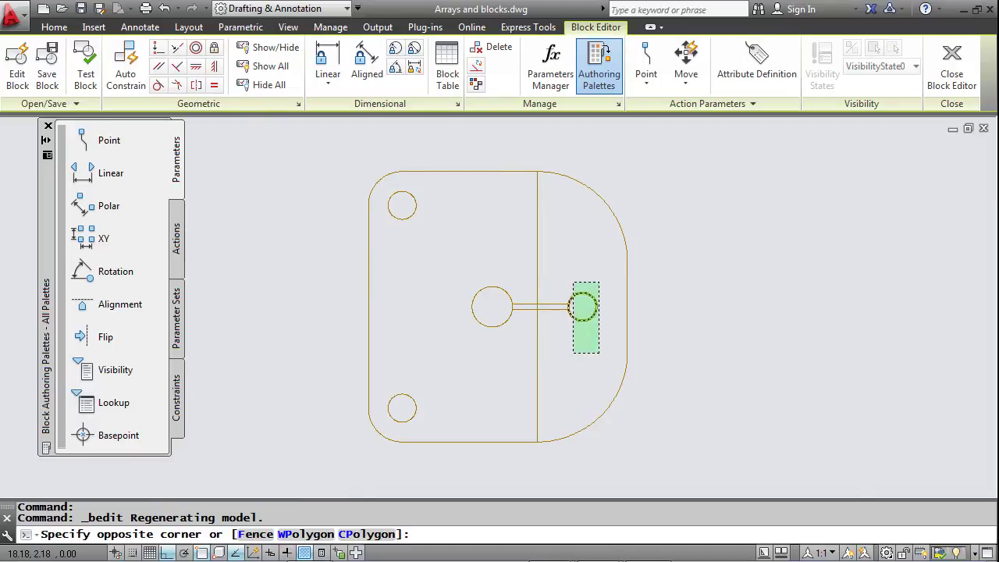
left_click(555, 271)
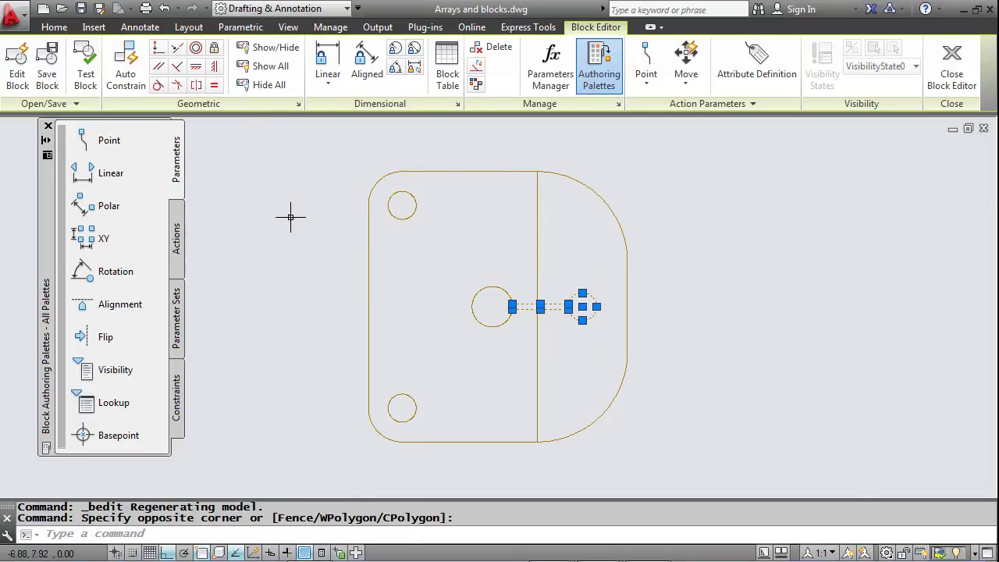
left_click(54, 27)
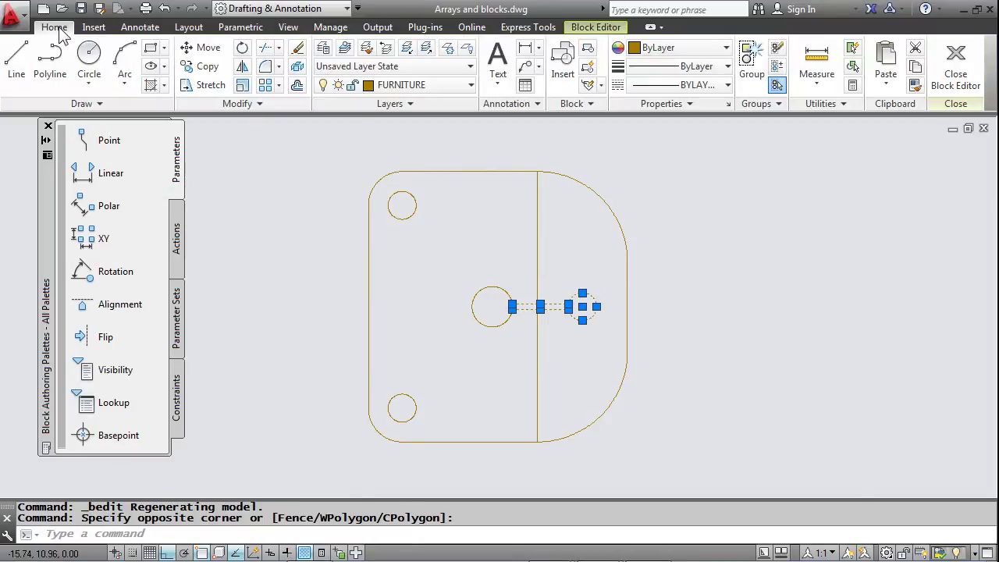
left_click(279, 85)
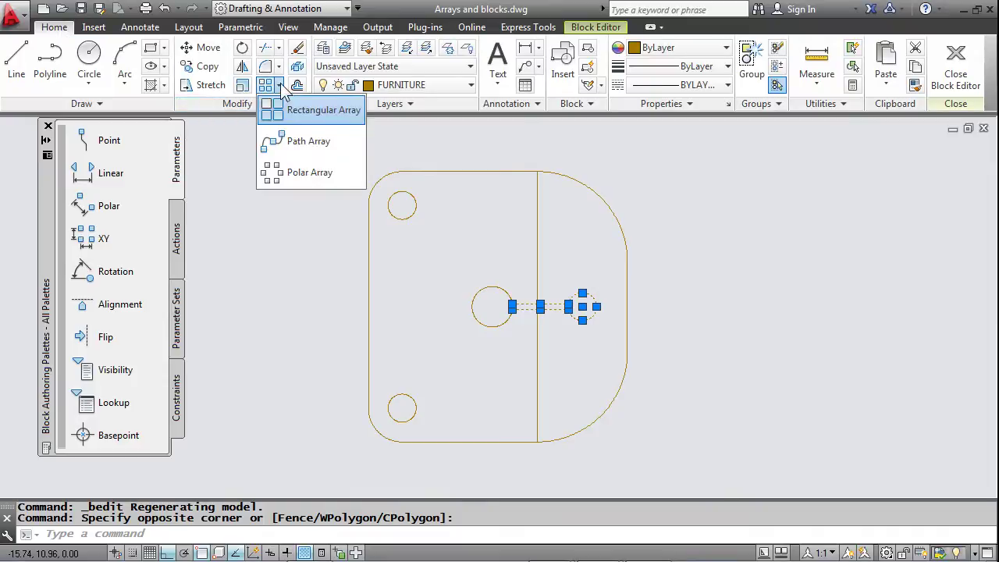
left_click(297, 179)
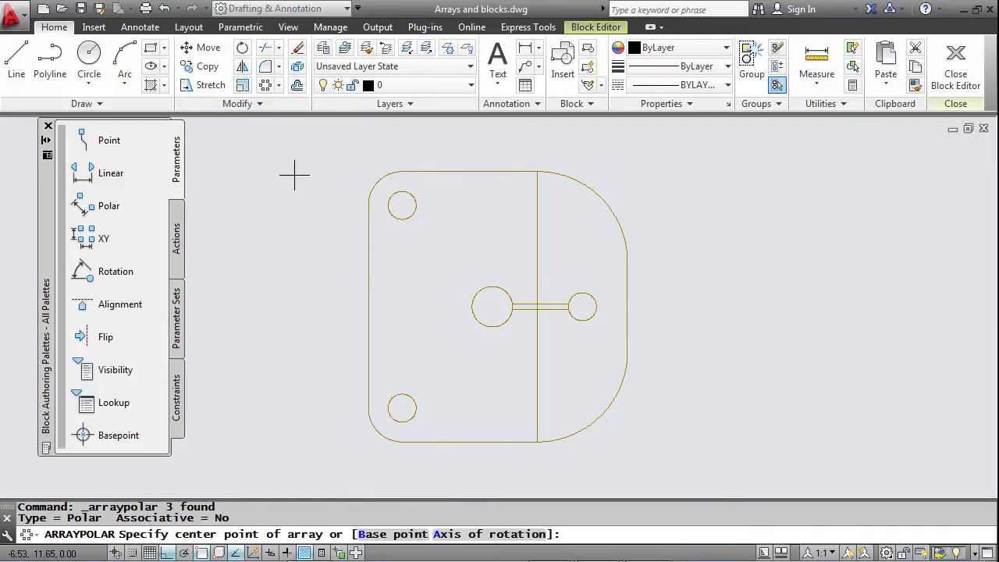
left_click(495, 334)
Try to adjust the angle between the arrayed chair legs with the grip, turning Ortho off
left_click(523, 252)
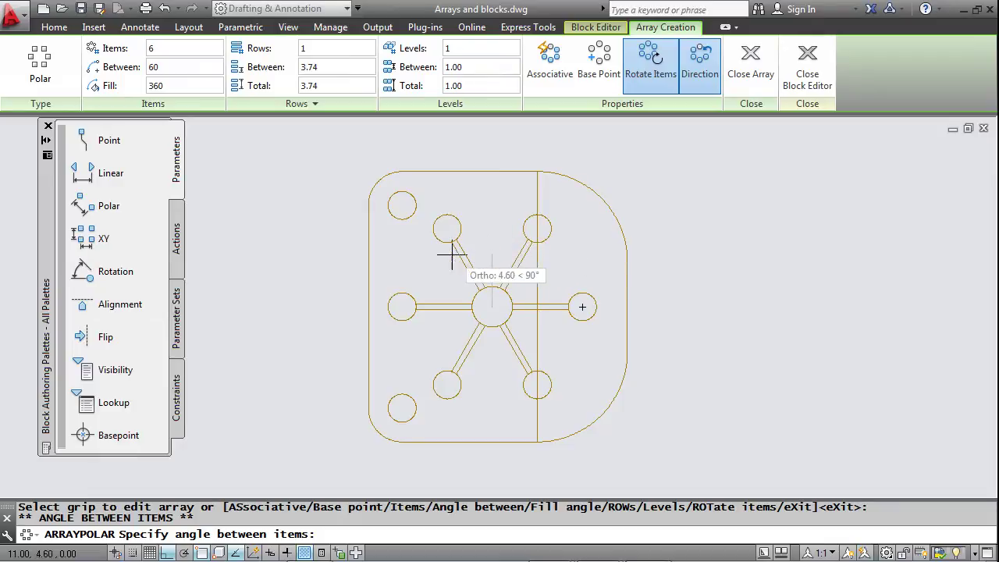
key("F8")
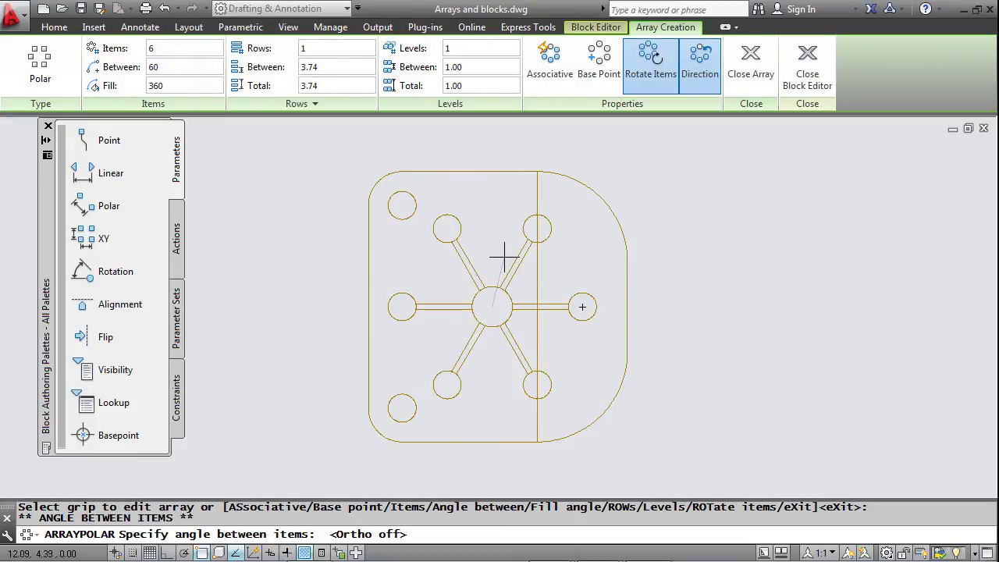
left_click(504, 257)
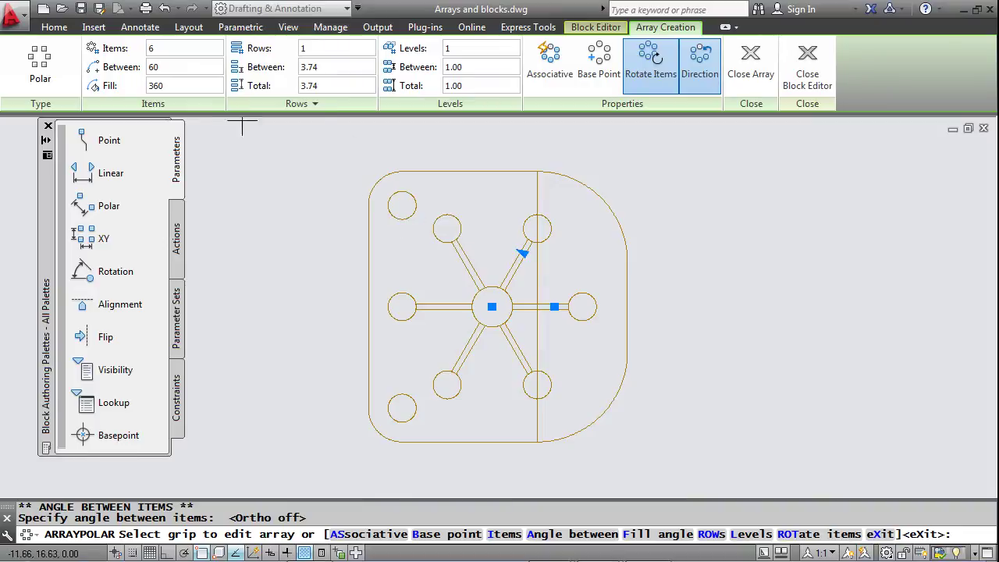
Set the polar array of chair legs to 5 items and finish the array
double_click(178, 49)
type("5")
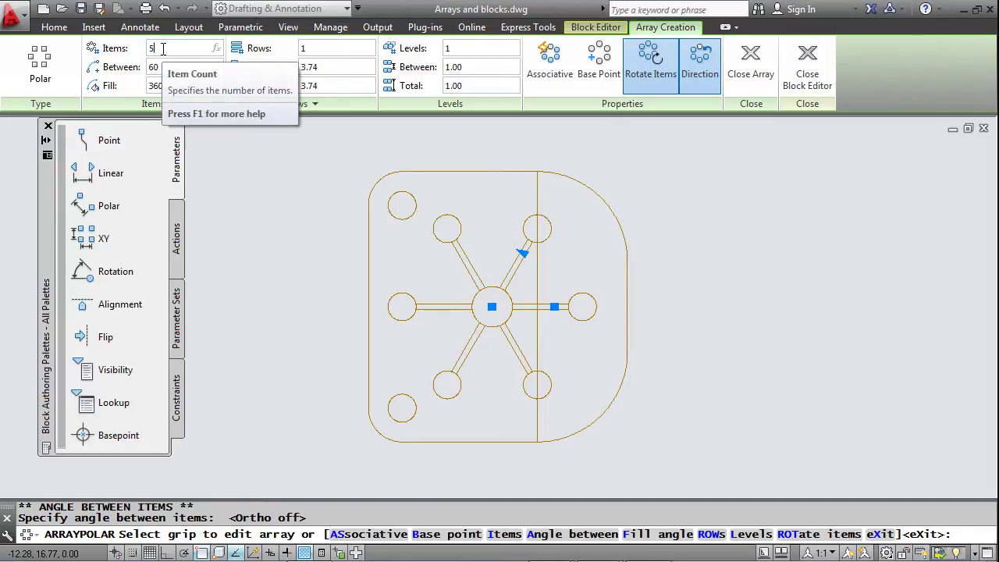
key("Return")
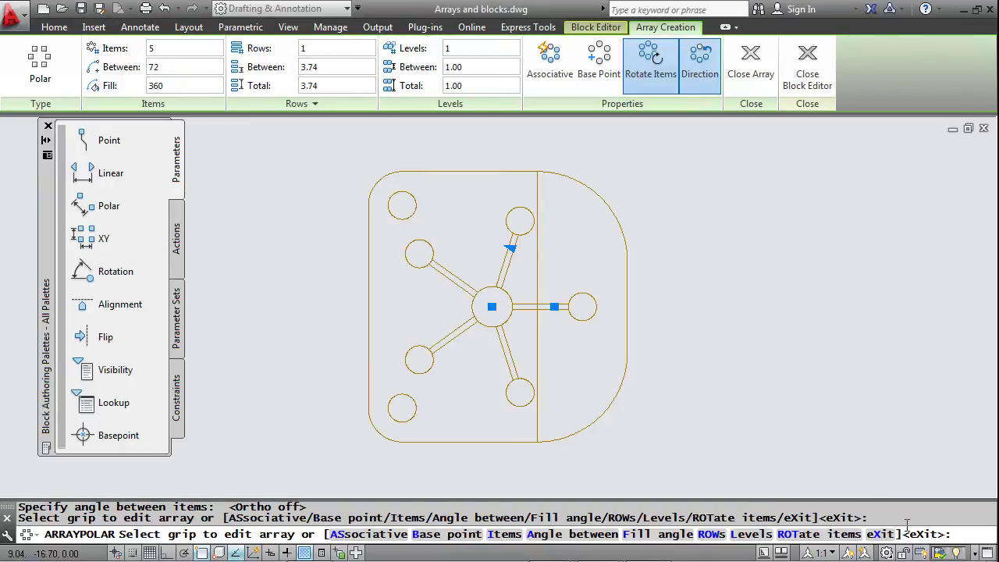
key("Return")
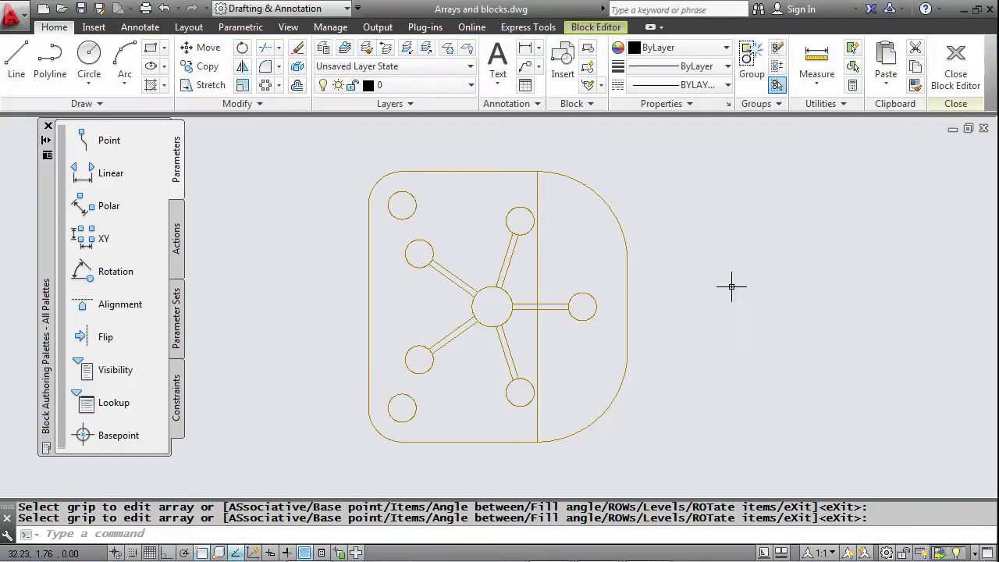
Erase the two leftover wheel circles at the chair's corners, save the changes to the chair block, and close the Block Editor
left_click(413, 208)
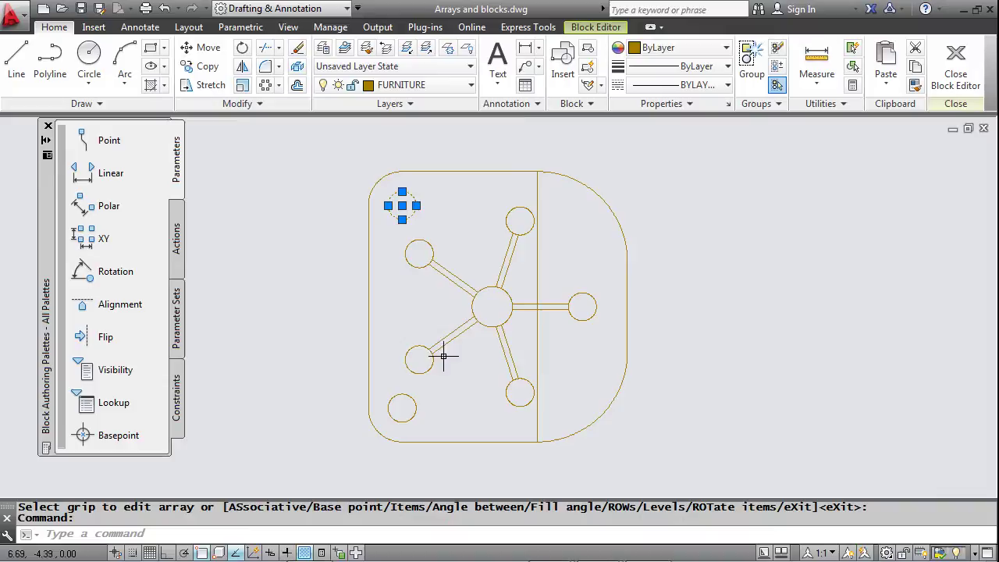
left_click(417, 407)
key("Delete")
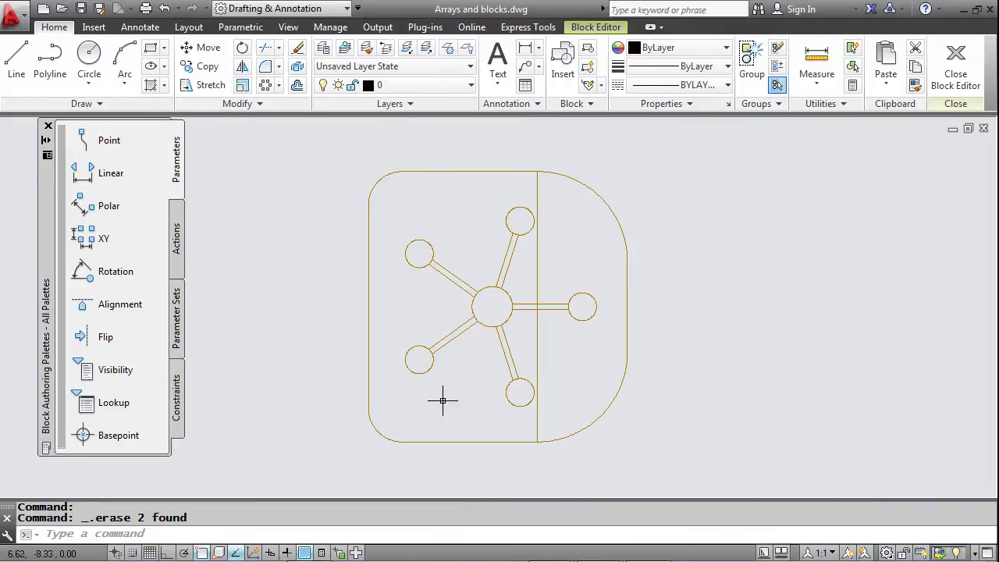
left_click(959, 69)
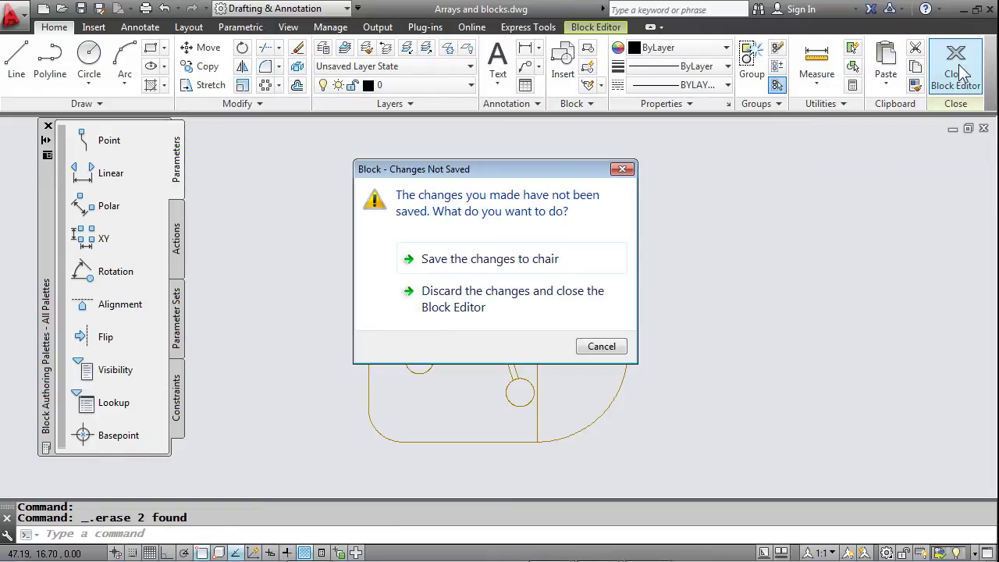
left_click(476, 263)
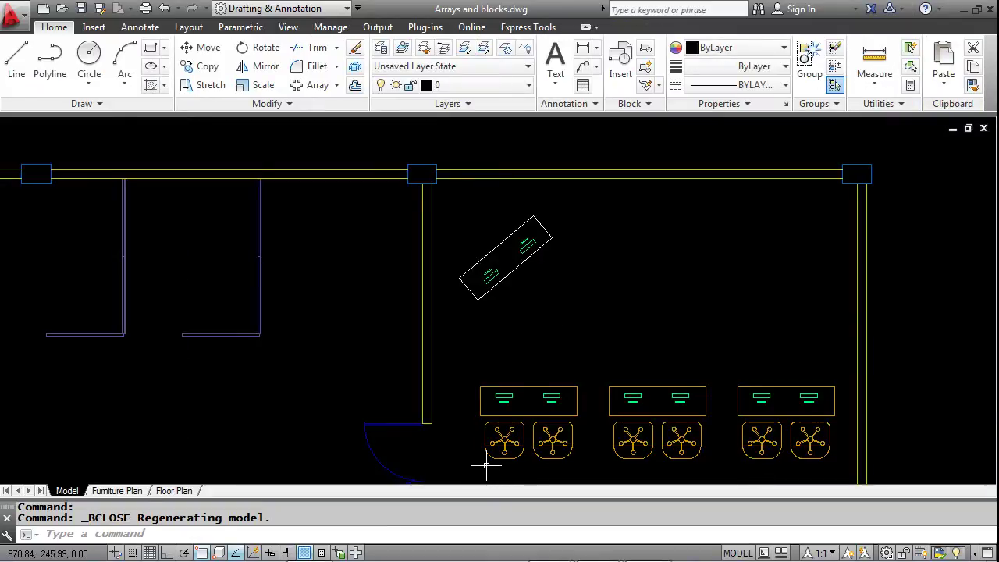
Examine the chairs and desks in the floor plan to check the redesigned chair base
scroll(488, 461, "up", 4)
scroll(488, 460, "down", 2)
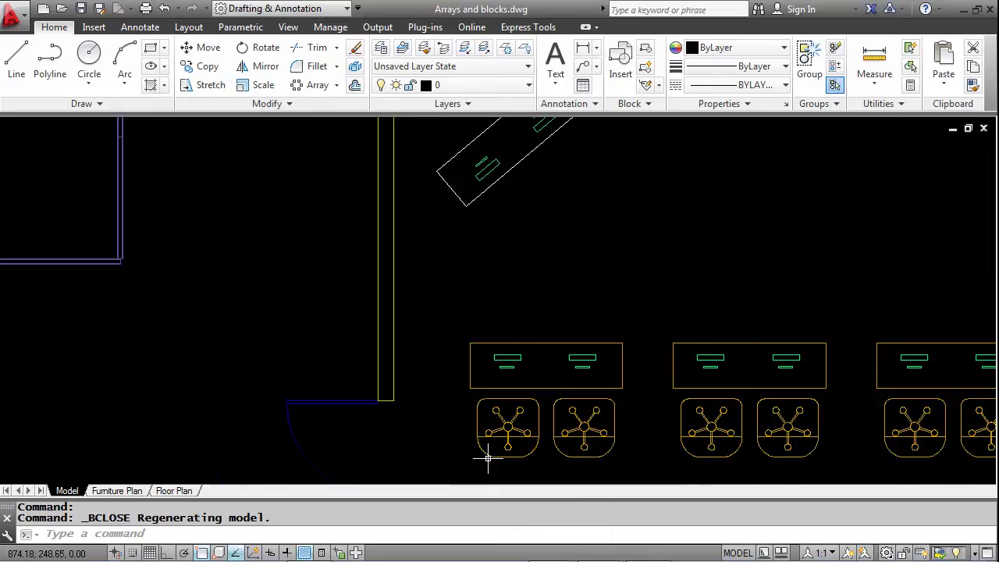
scroll(488, 461, "down", 2)
middle_click_drag(487, 457, 486, 441)
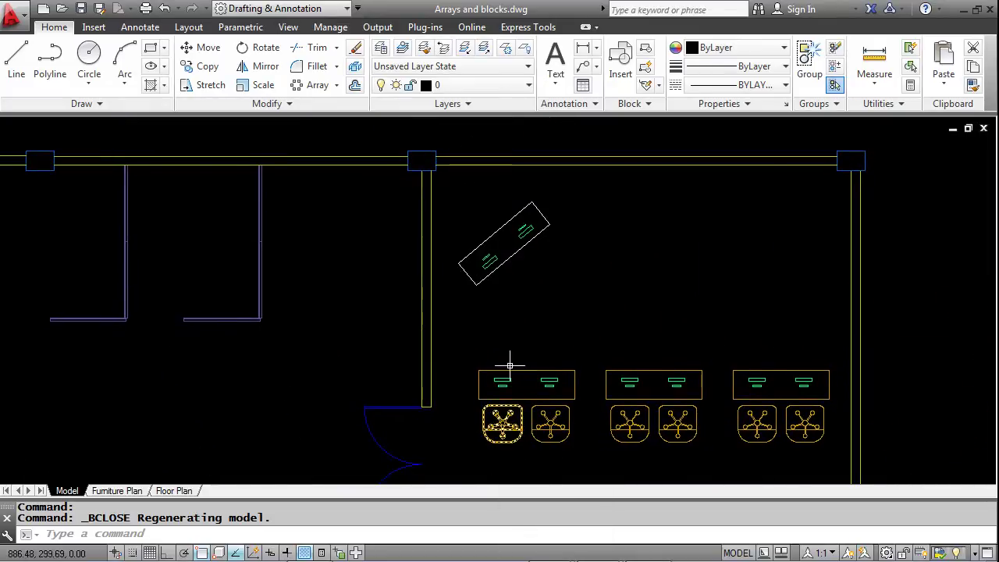
mouse_move(514, 265)
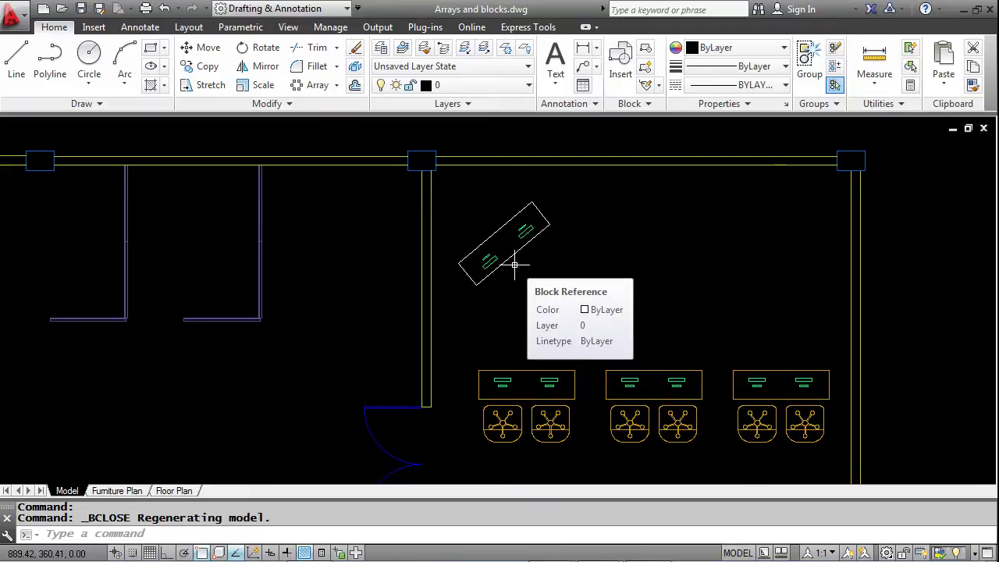
scroll(486, 446, "up", 4)
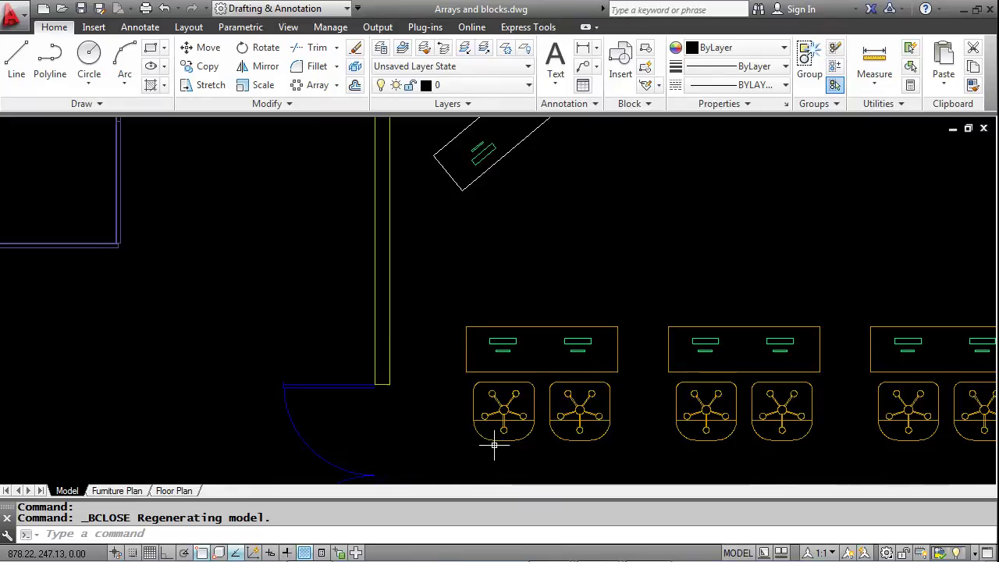
middle_click_drag(486, 446, 501, 408)
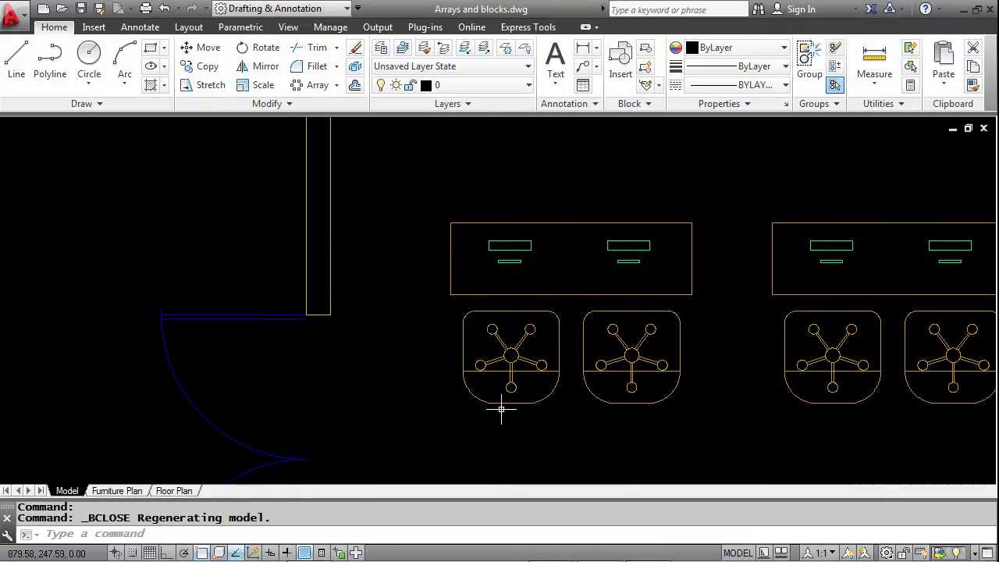
mouse_move(501, 408)
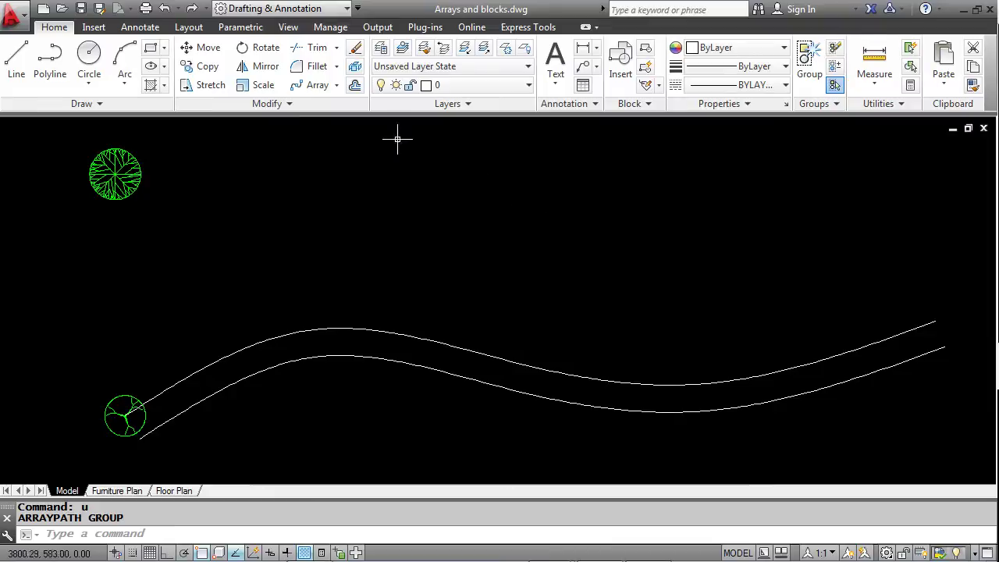
Create an associative path array of the small tree along the upper curve of the walkway
left_click(315, 86)
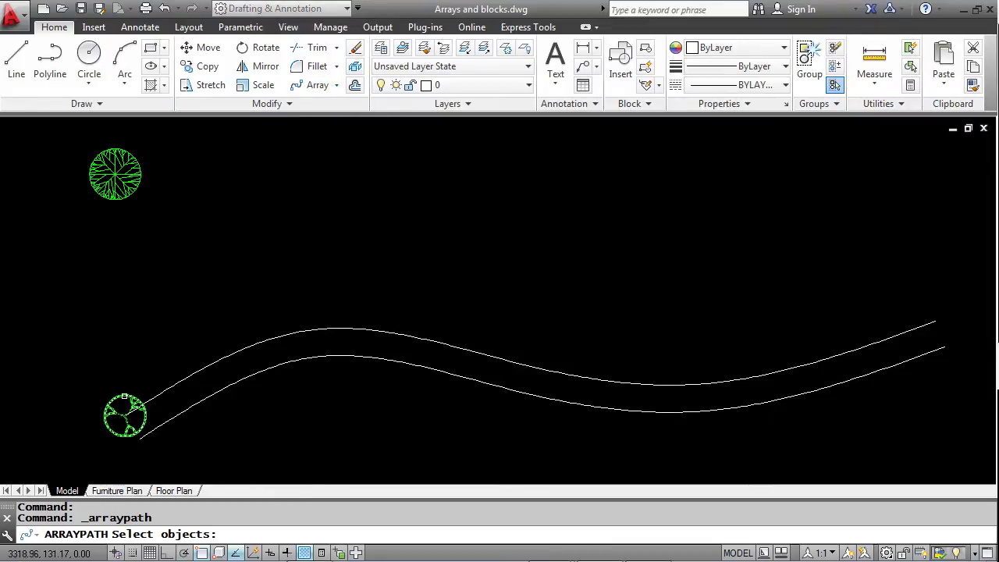
left_click(124, 397)
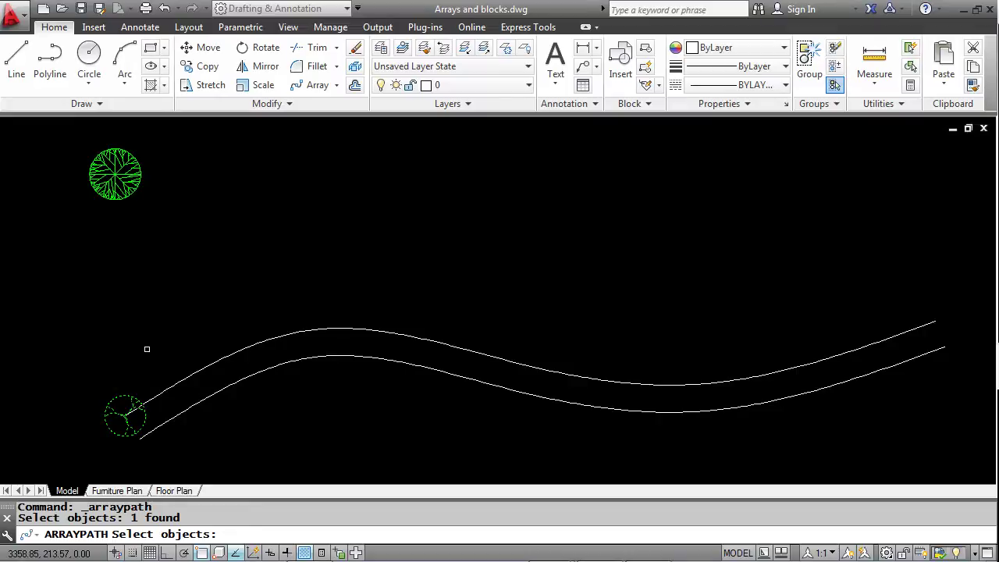
key("Return")
left_click(203, 369)
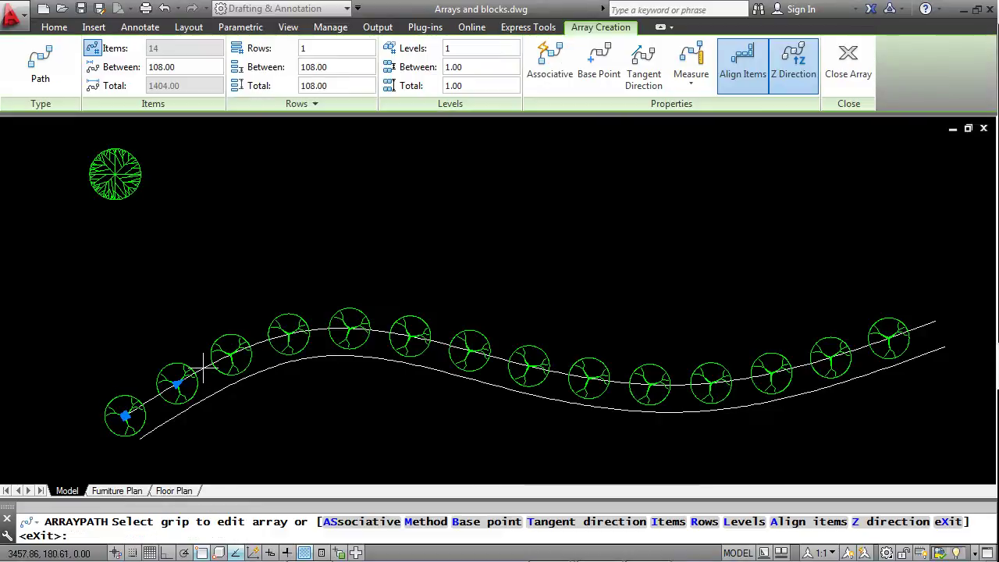
left_click(547, 78)
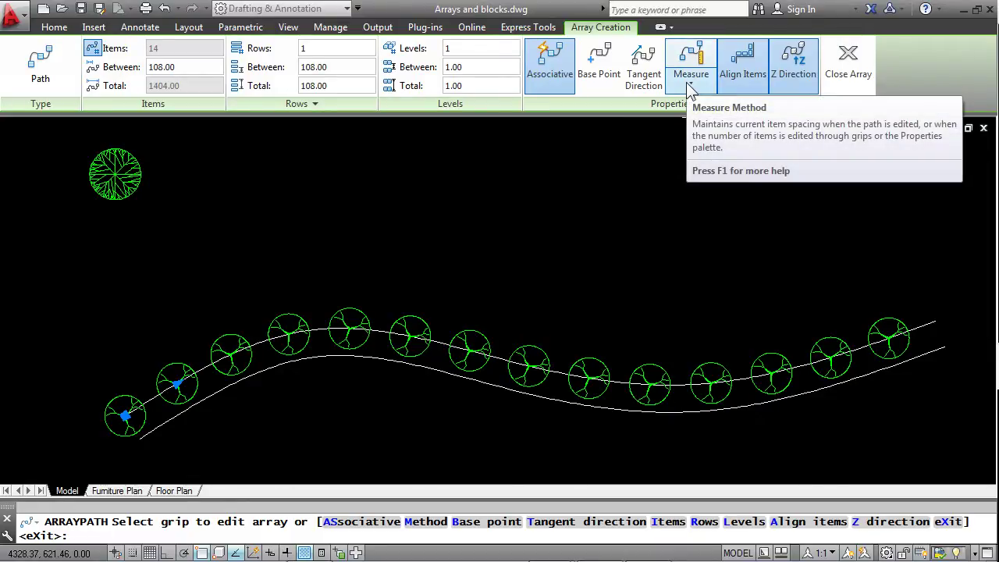
Set the spacing between the trees along the path to 100
left_click(183, 67)
left_click_drag(183, 66, 131, 69)
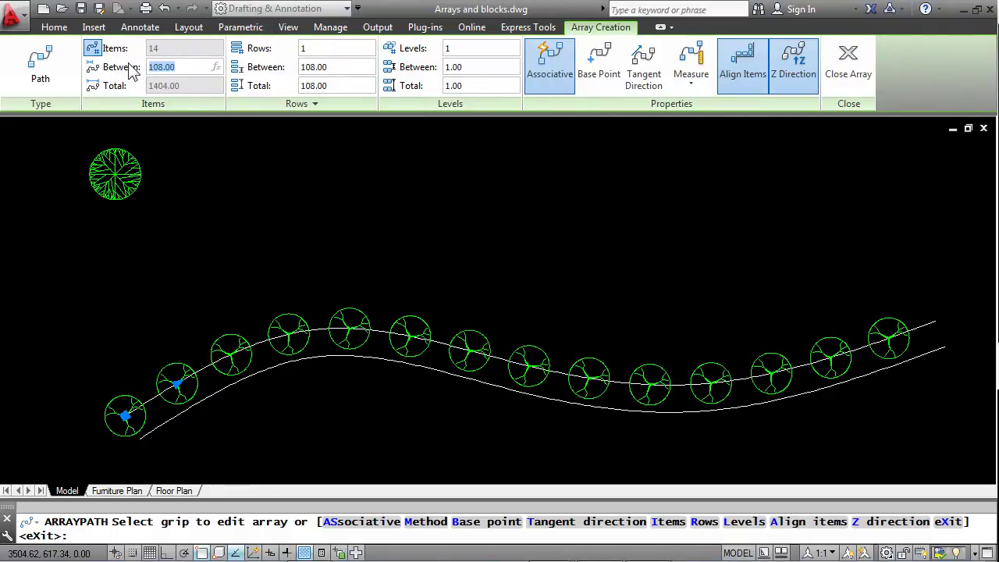
type("108")
key("Return")
left_click_drag(187, 66, 125, 66)
type("1")
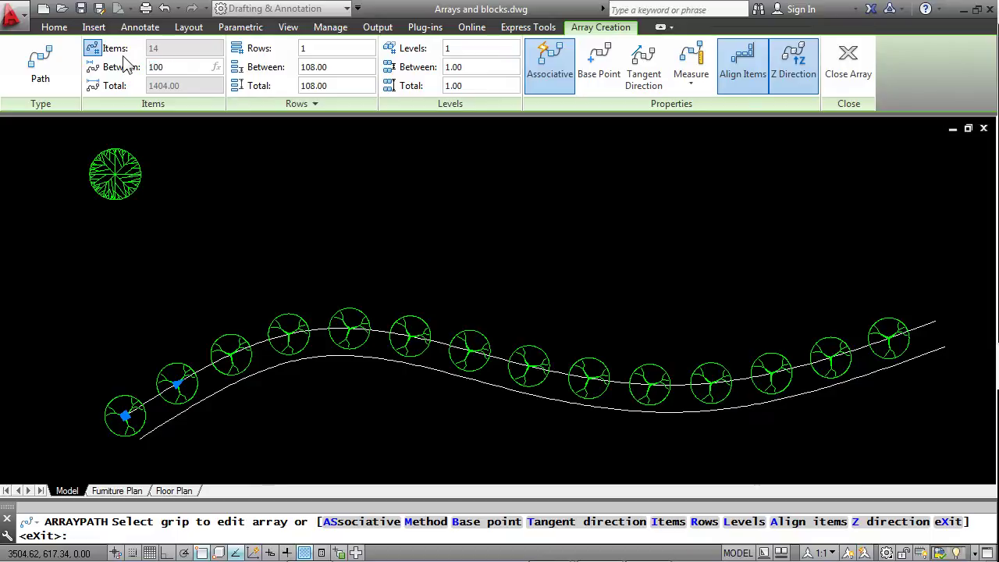
key("Return")
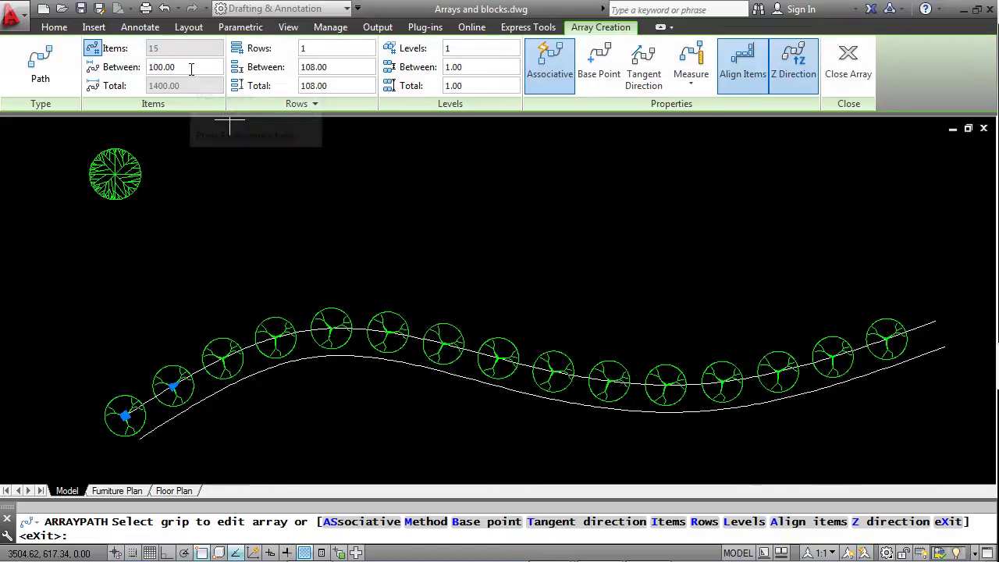
Set the spacing between the arrayed trees to 125
left_click_drag(191, 68, 128, 68)
type("12")
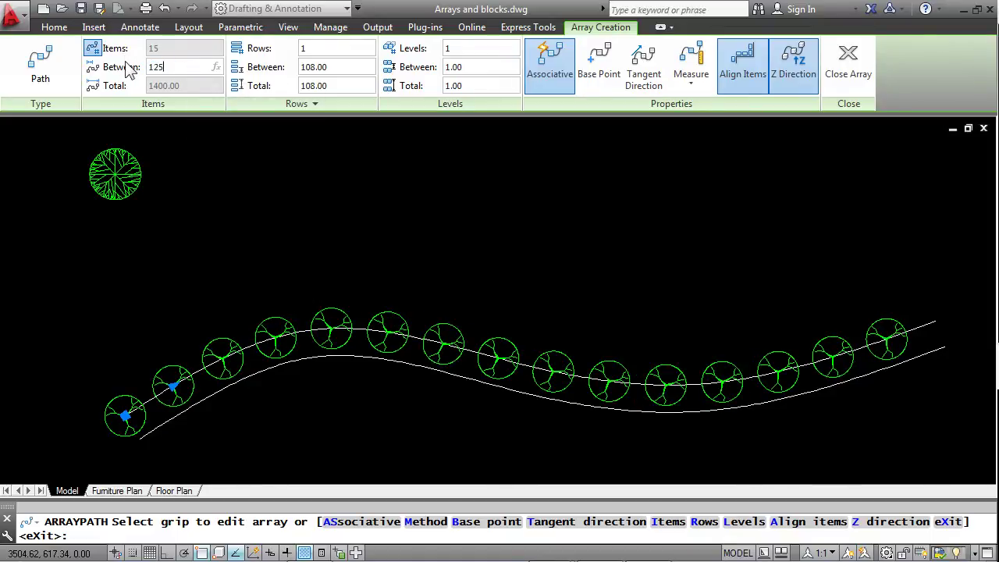
type("5")
key("Return")
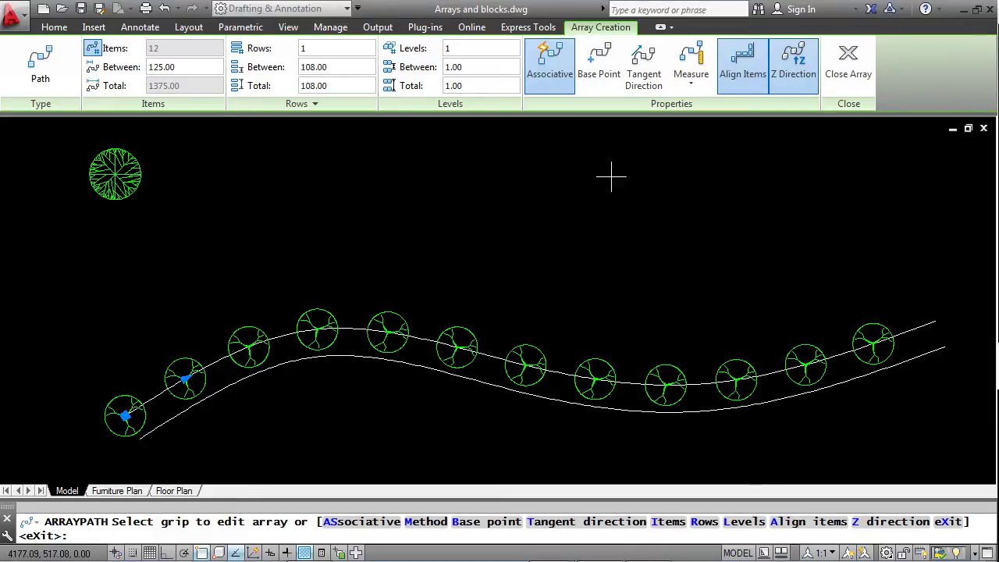
Switch the path array to the Divide method and set it to 10 items
left_click(687, 83)
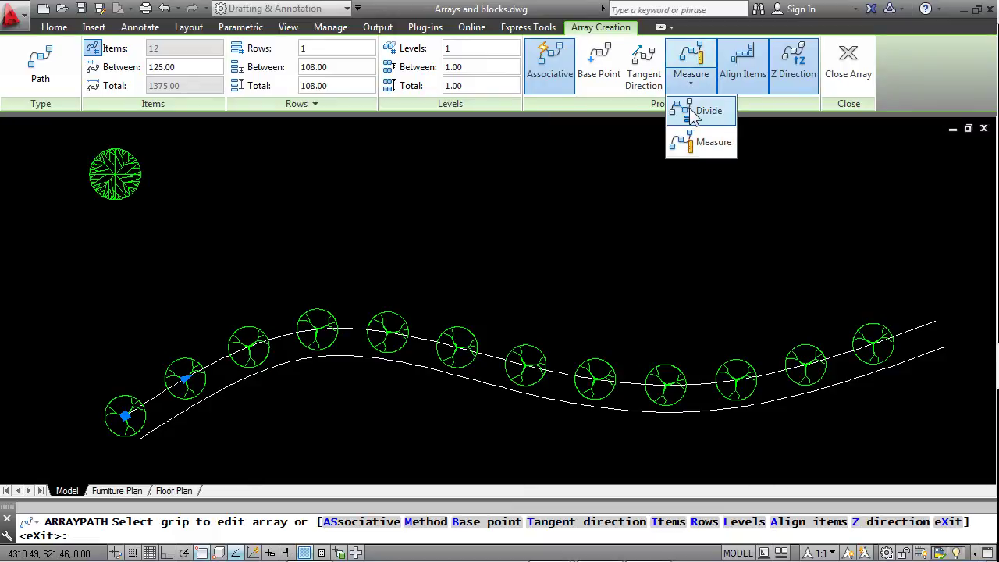
left_click(689, 107)
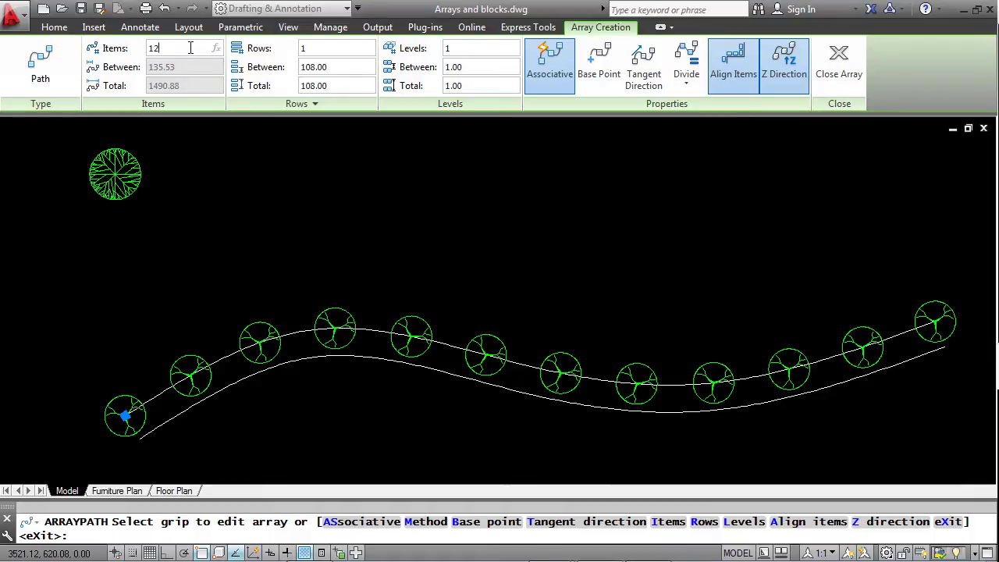
left_click(216, 48)
type("10")
key("Return")
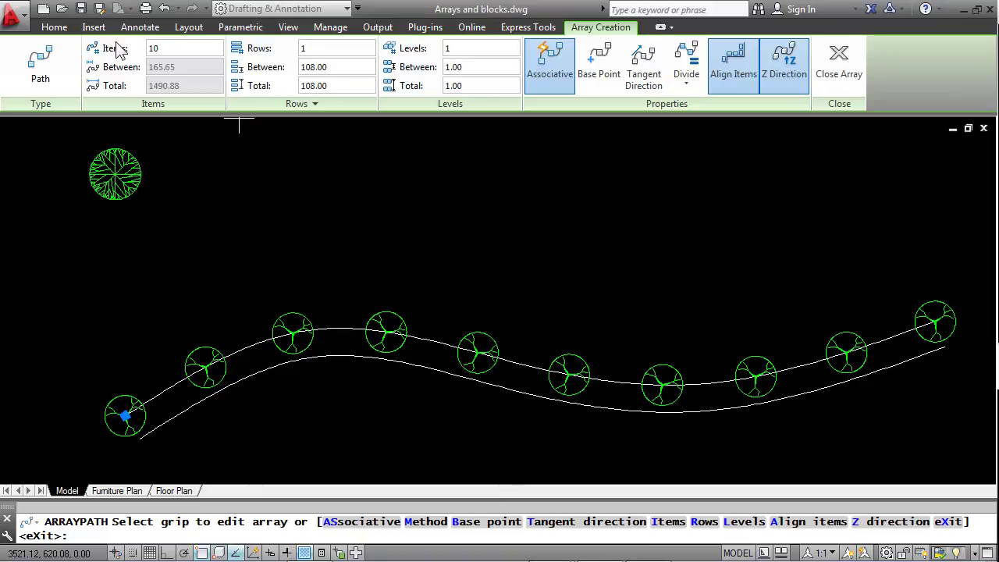
Give the tree array 3 rows spaced 100 apart and finish the array
left_click(309, 48)
type("3")
key("Return")
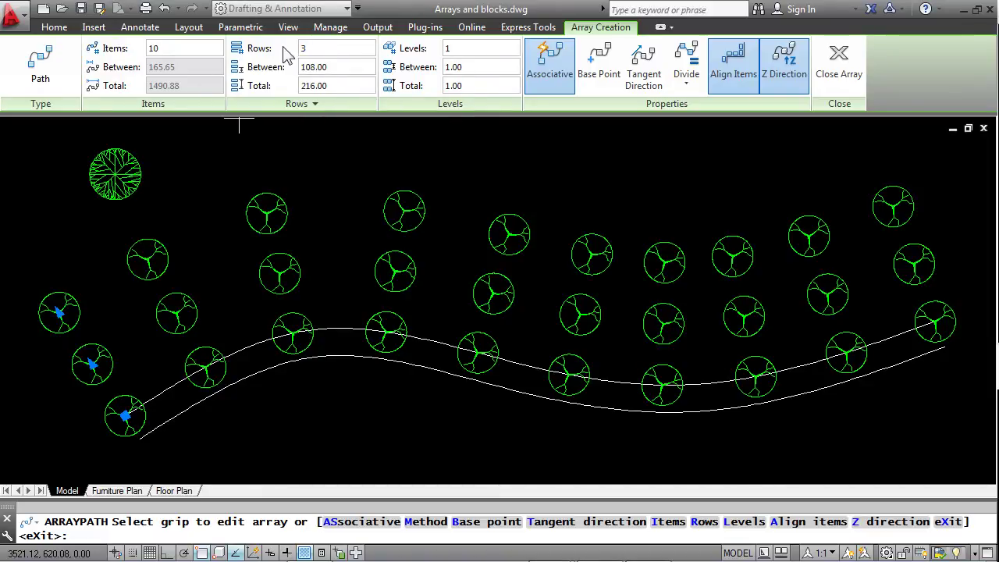
left_click(313, 67)
type("1")
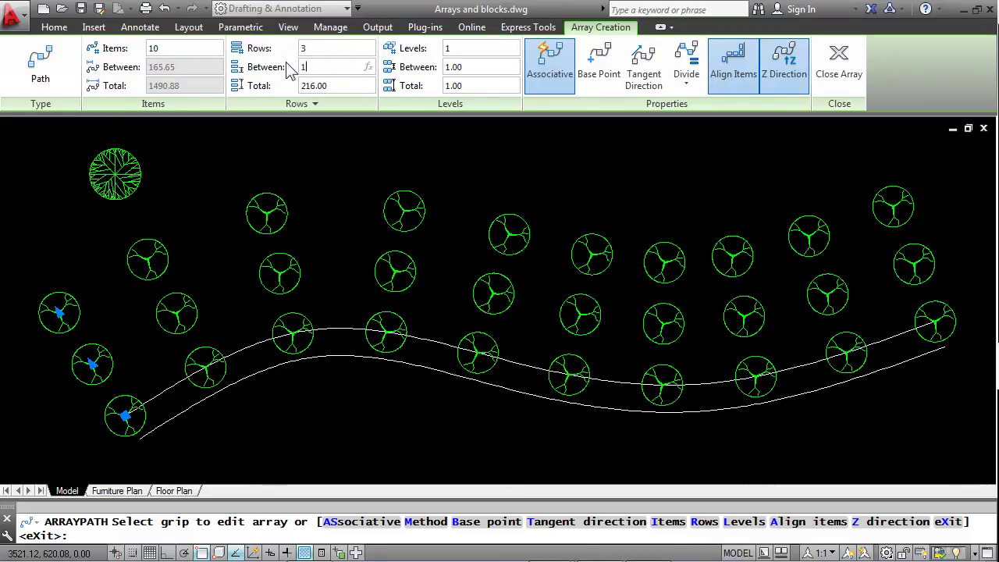
type("00")
key("Return")
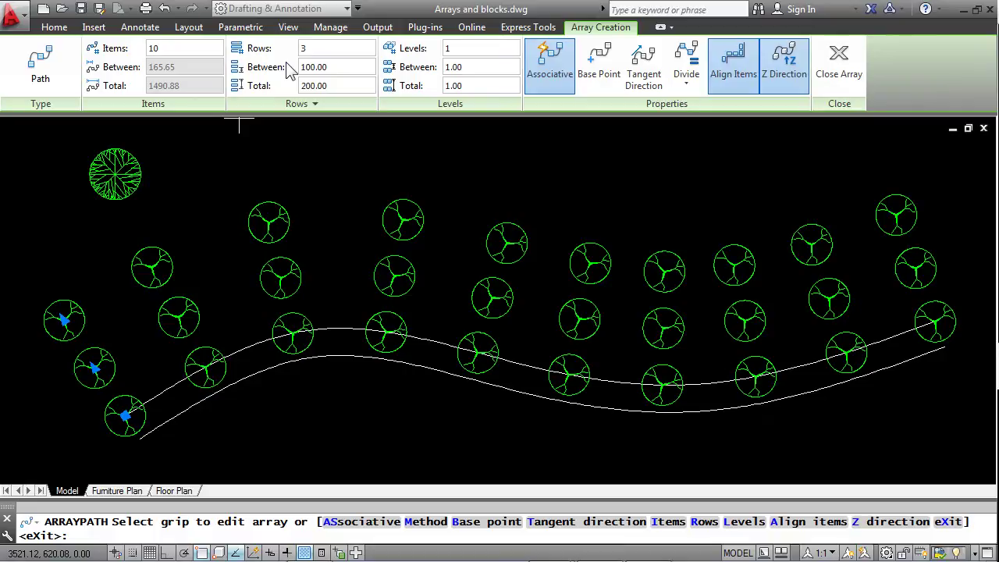
key("Return")
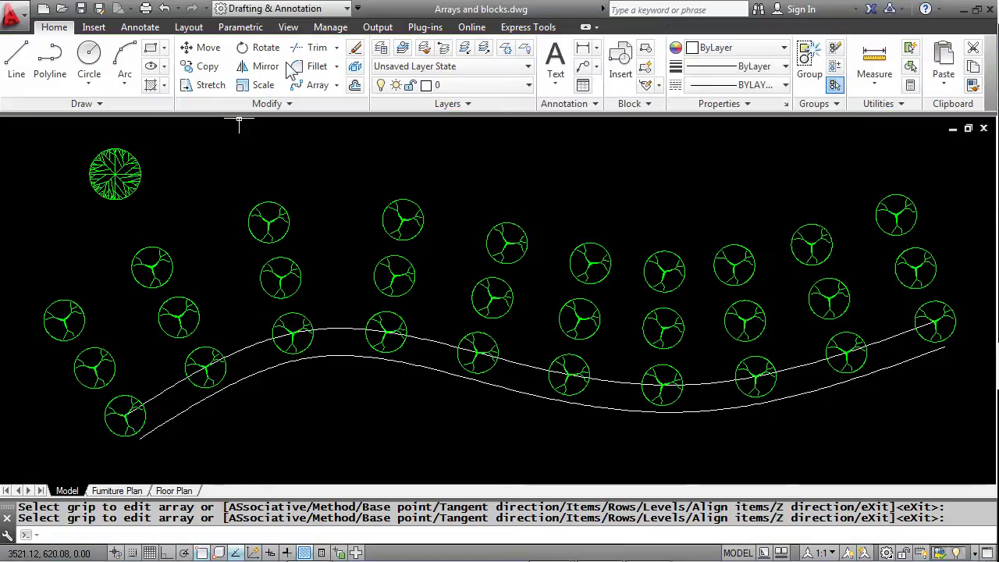
Replace six scattered trees in the path array with the larger, denser tree, using its centroid as the base point
left_click(285, 216)
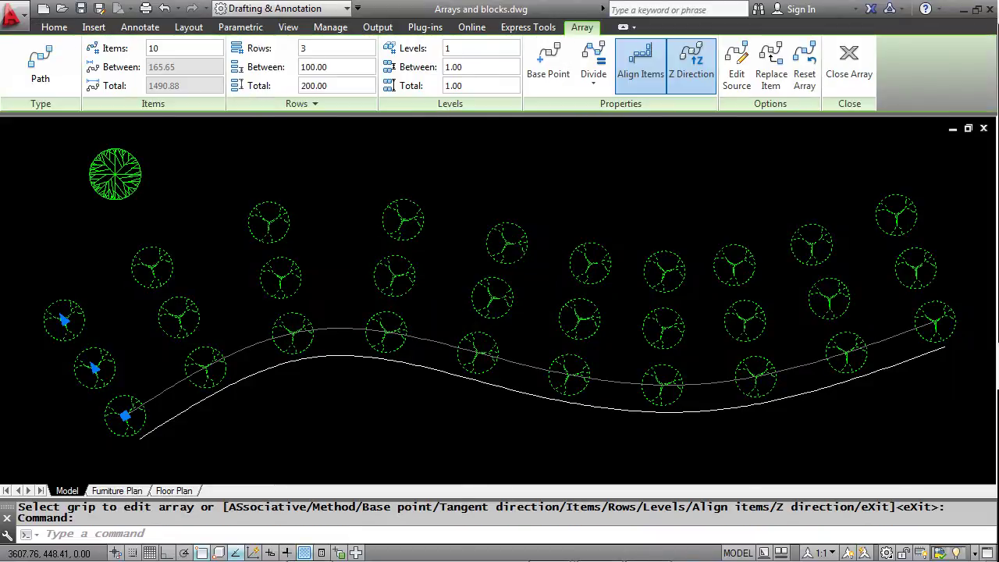
right_click(289, 132)
mouse_move(331, 188)
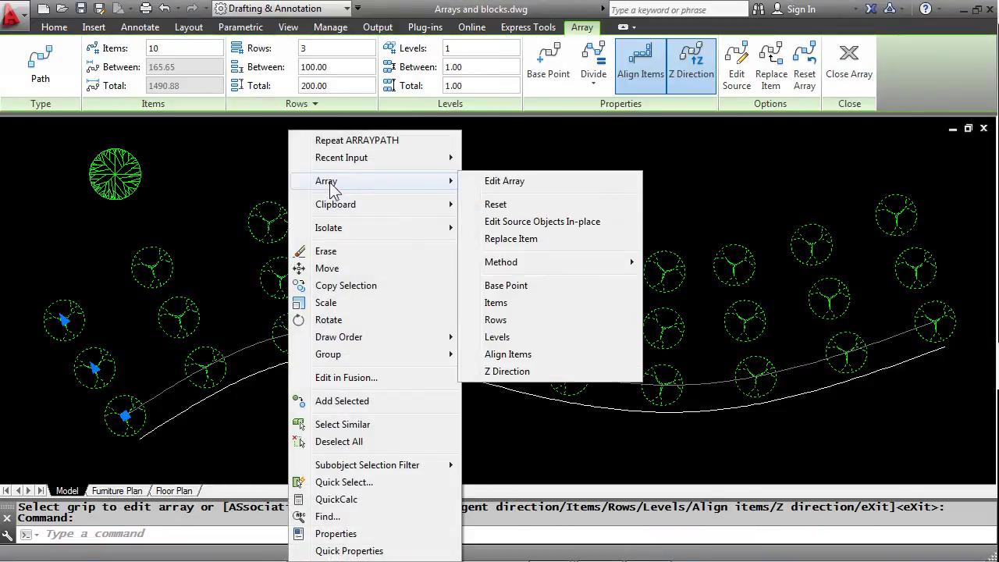
left_click(509, 240)
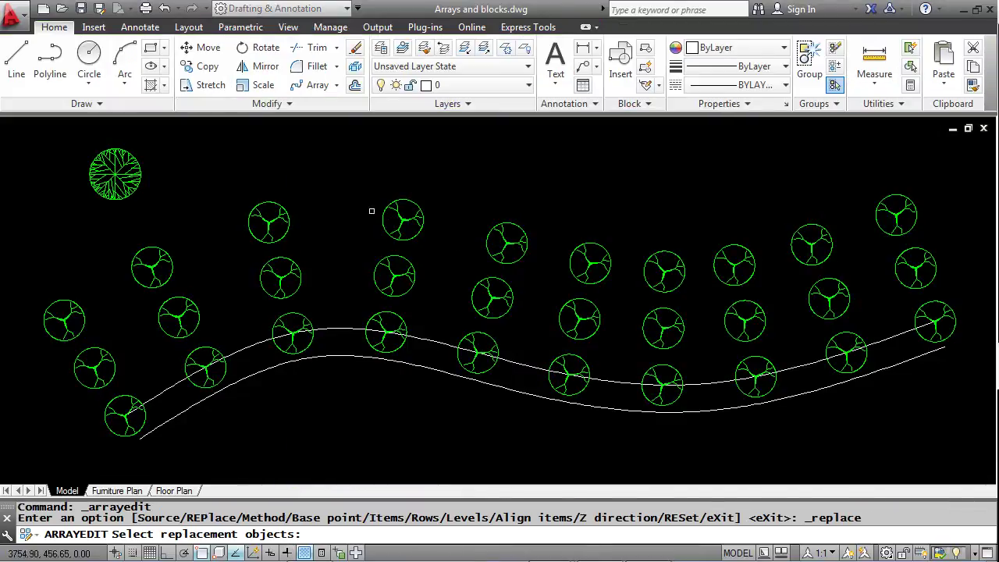
left_click(131, 172)
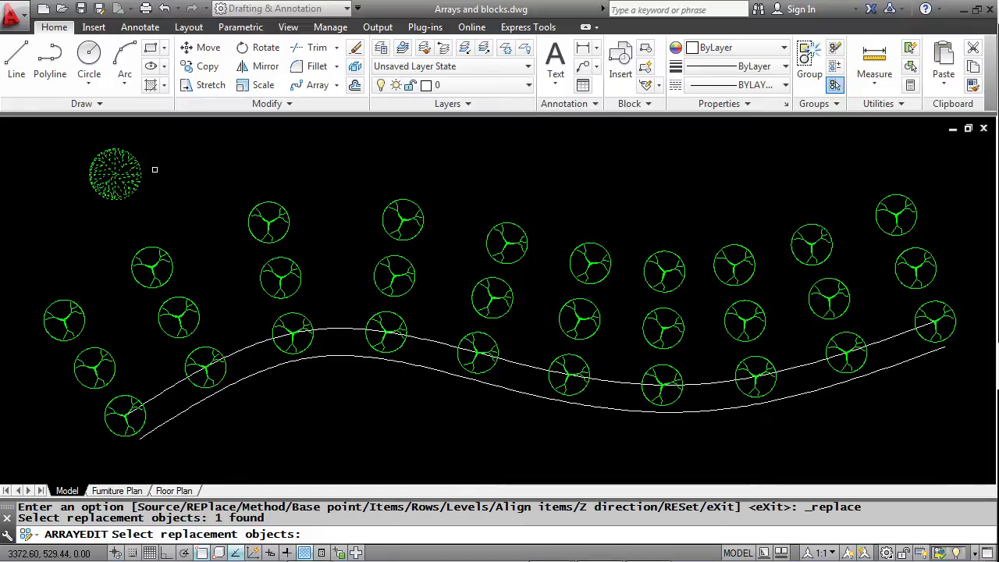
key("Return")
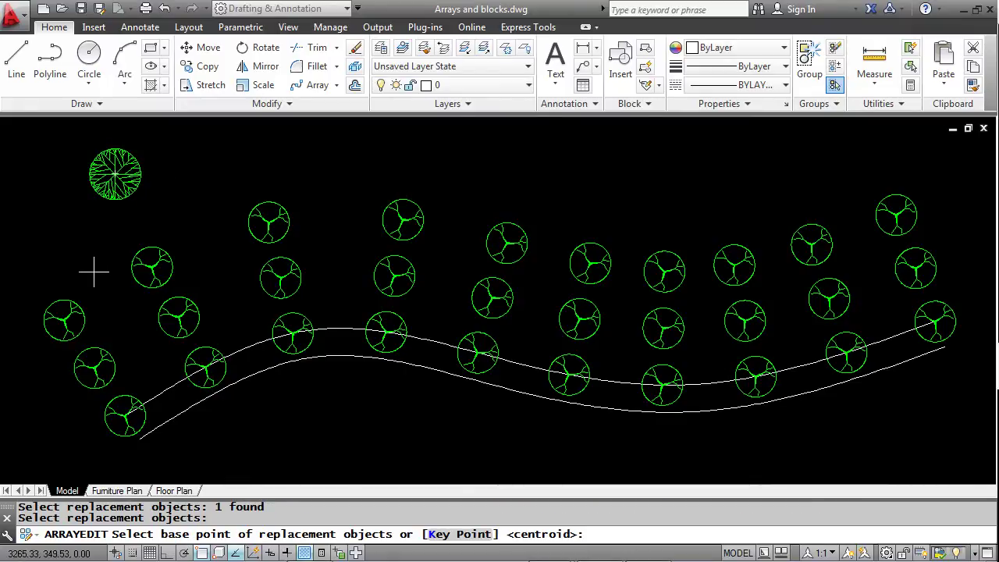
key("Return")
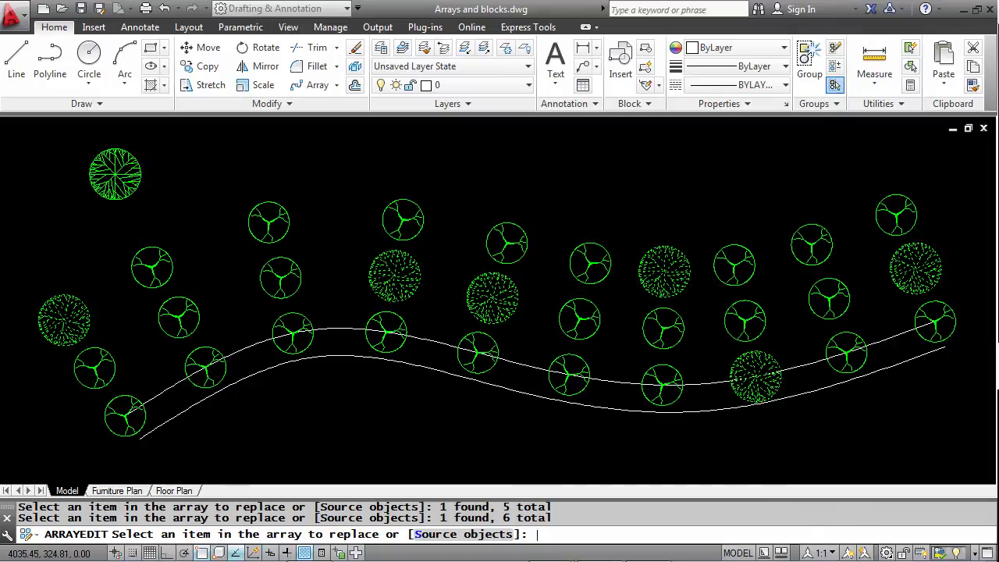
key("Return")
key("Return")
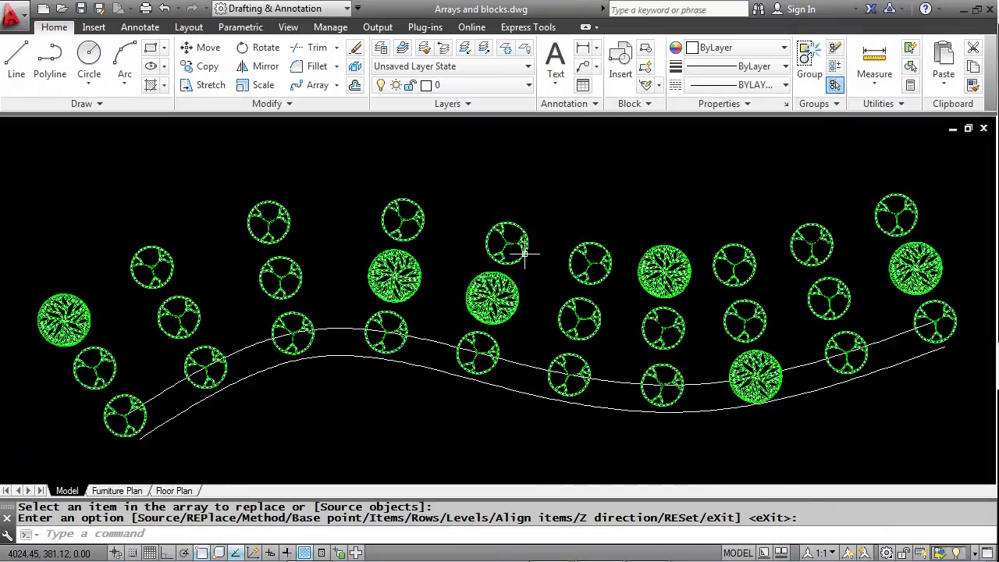
Show the array editing commands available for the tree array
right_click(524, 254)
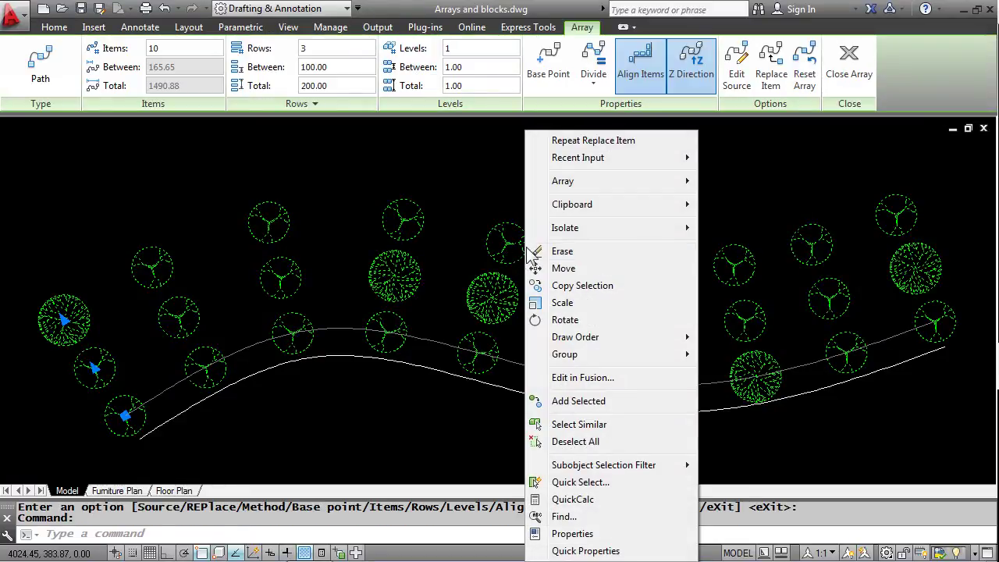
mouse_move(565, 184)
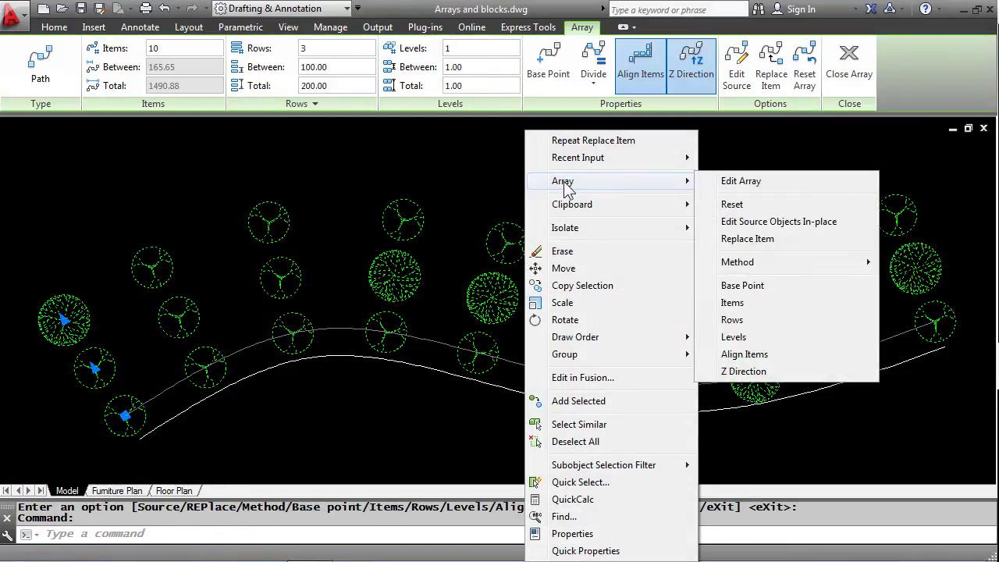
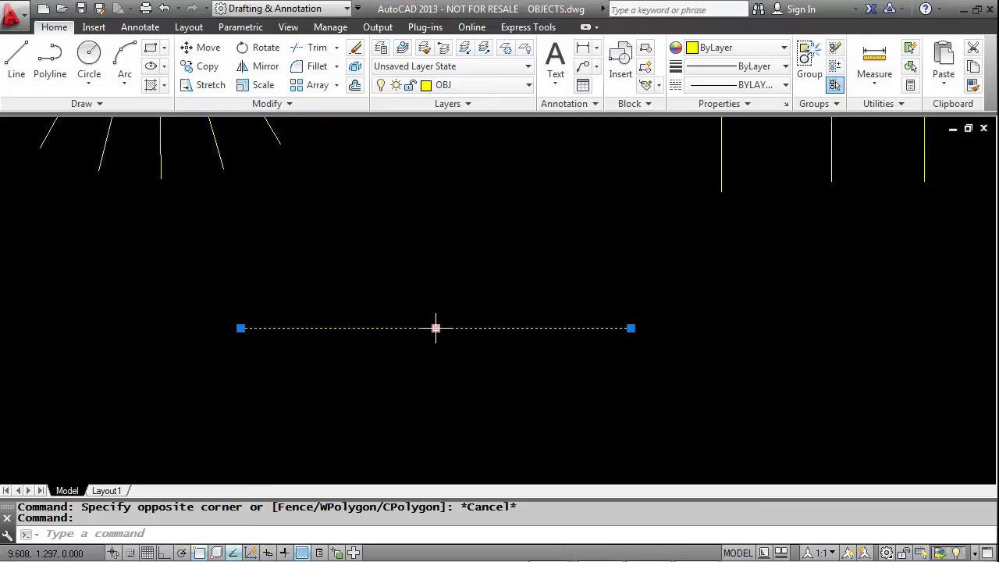
Cycle through the Stretch, Move, Rotate, Scale and Mirror grip modes at the midpoint of the horizontal line in OBJECTS.dwg
left_click(436, 328)
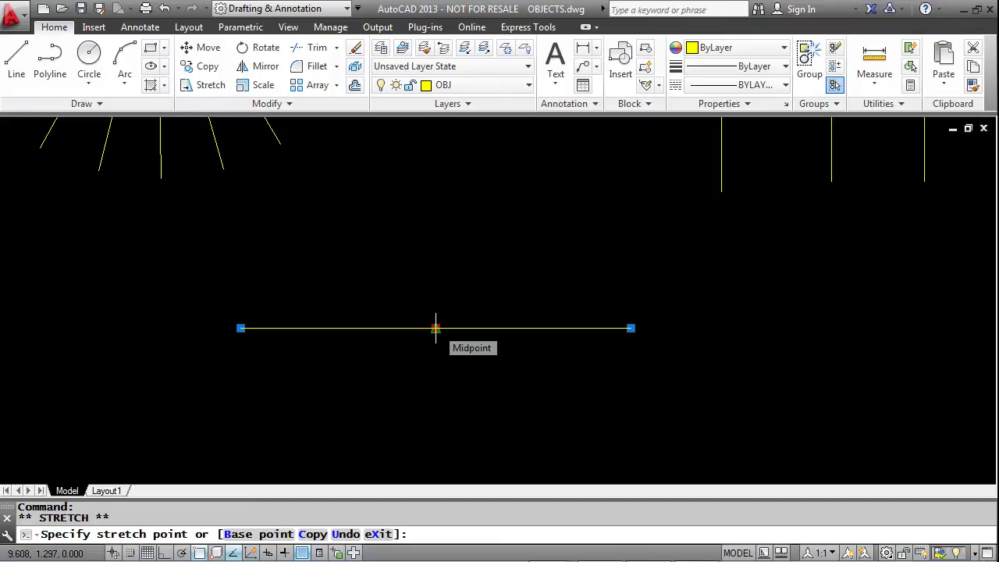
key("space")
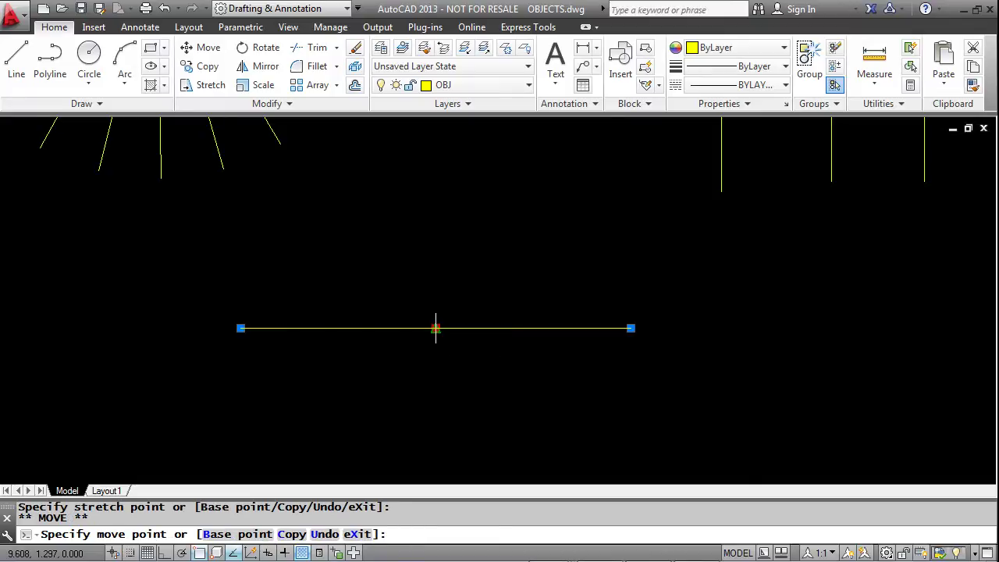
key("space")
key("space")
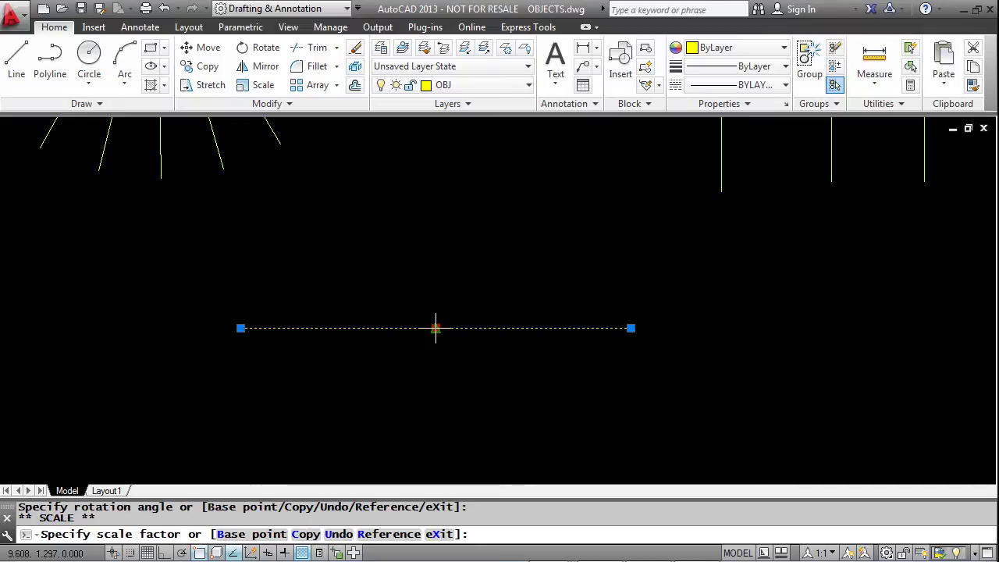
key("space")
key("space")
key("space")
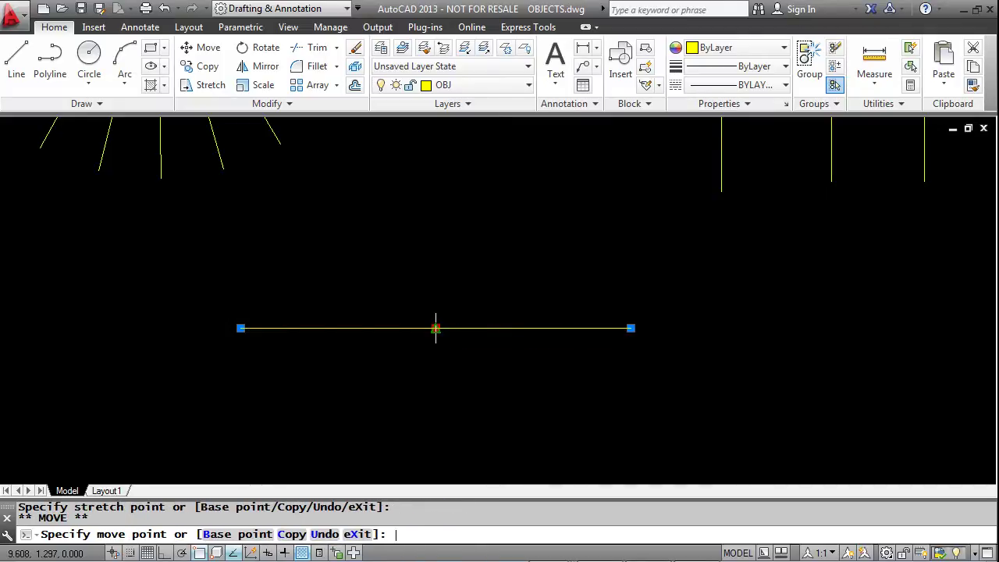
key("space")
key("space")
key("space")
key("space")
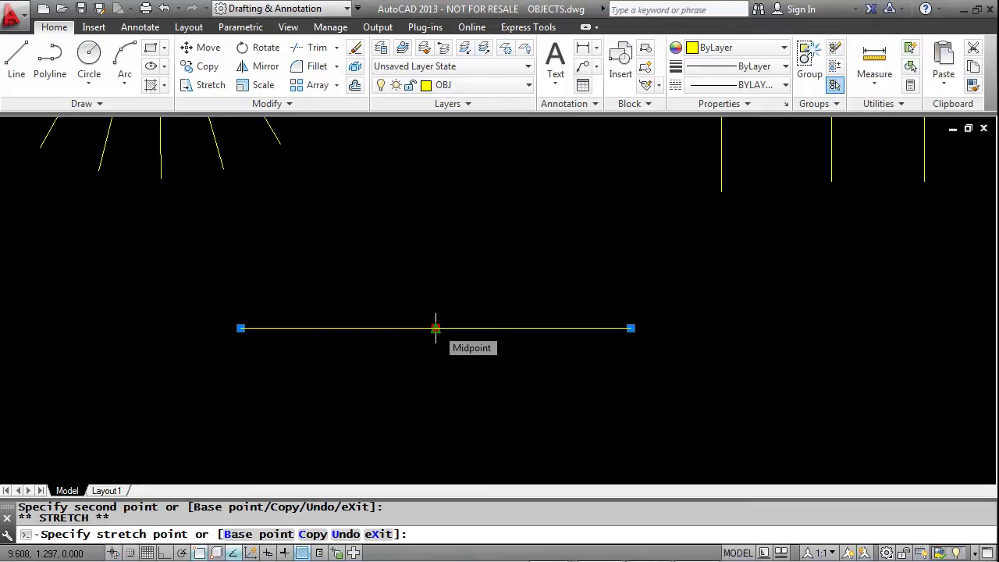
Rotate the horizontal line about its midpoint grip to a steep slant falling toward the right
key("space")
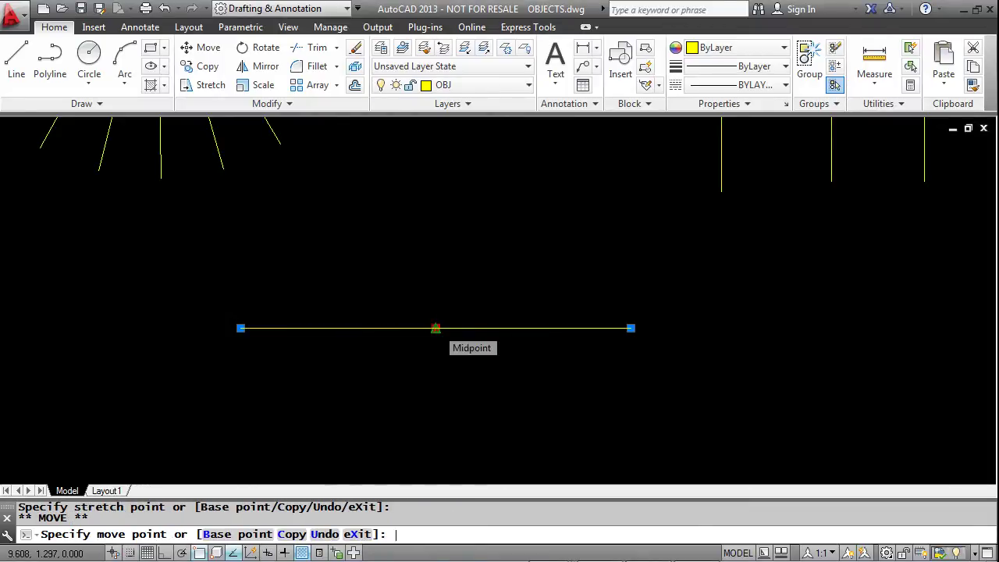
key("space")
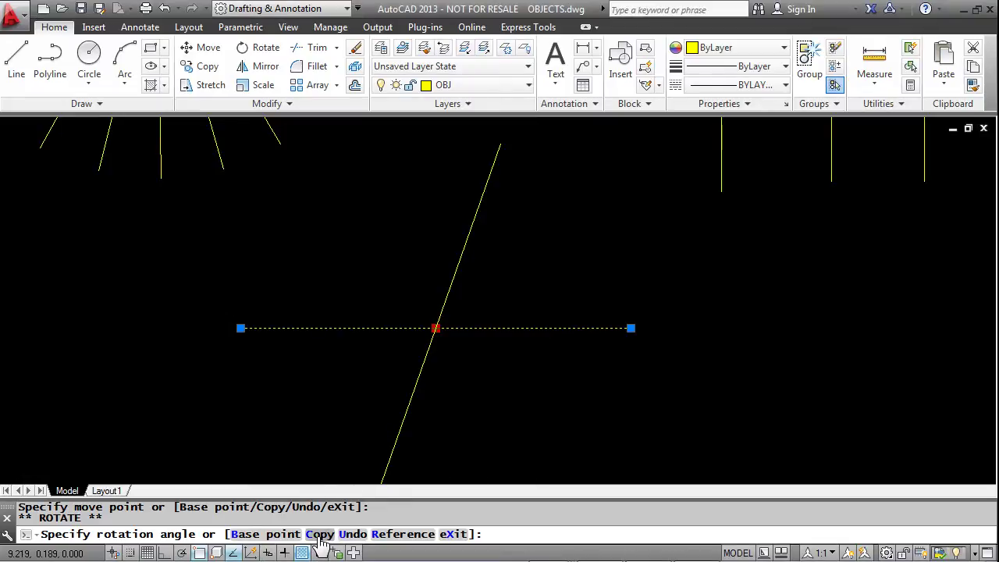
left_click(466, 426)
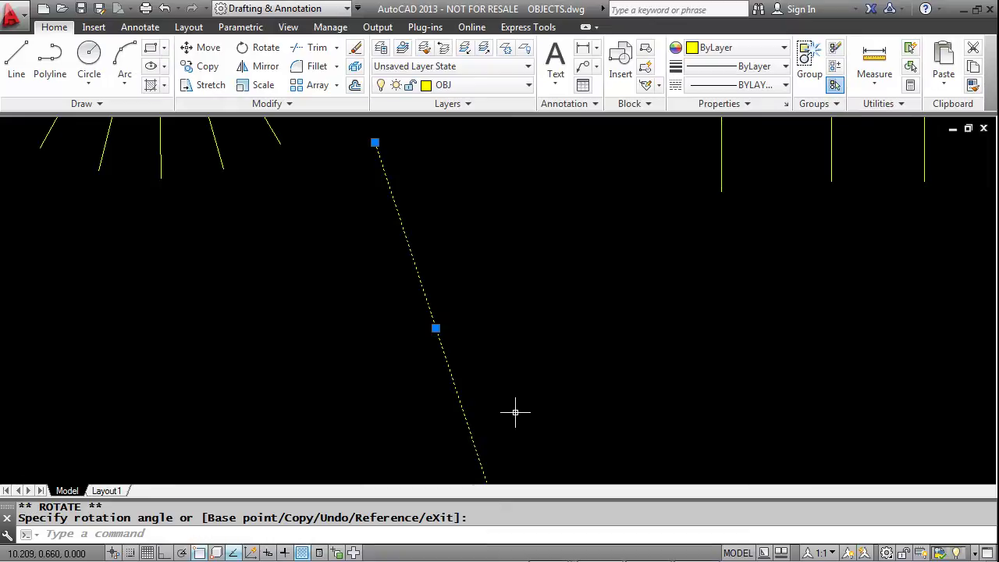
Make nine rotated copies of the slanted line about its midpoint at freely chosen angles, forming a starburst, and clear the selection
left_click(435, 328)
key("space")
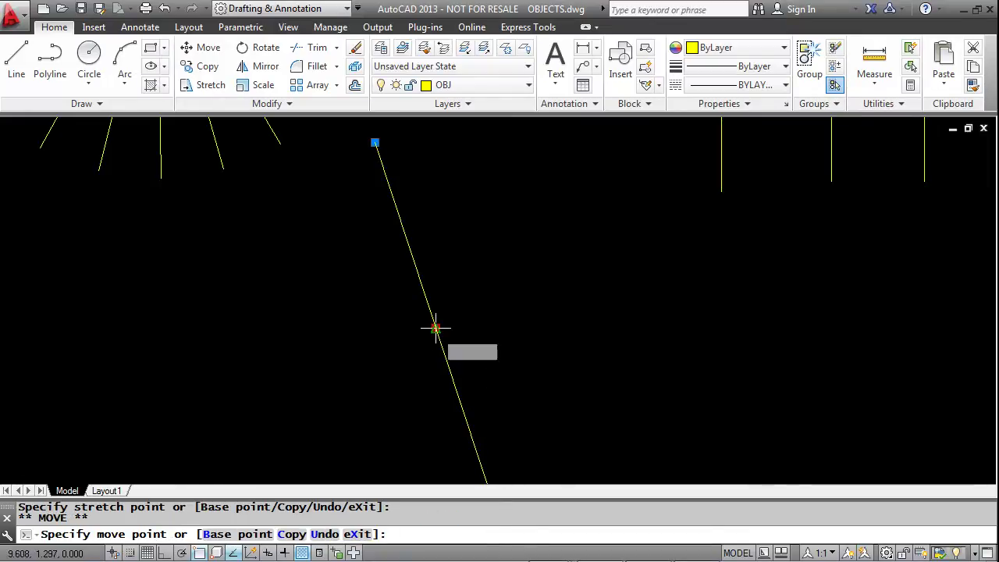
key("space")
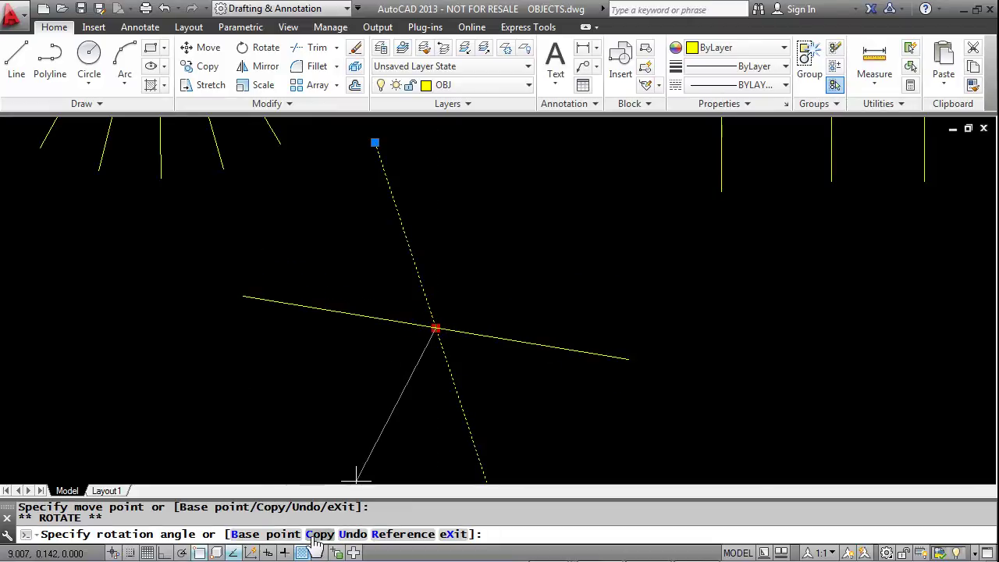
type("c")
key("Return")
left_click(504, 439)
left_click(425, 450)
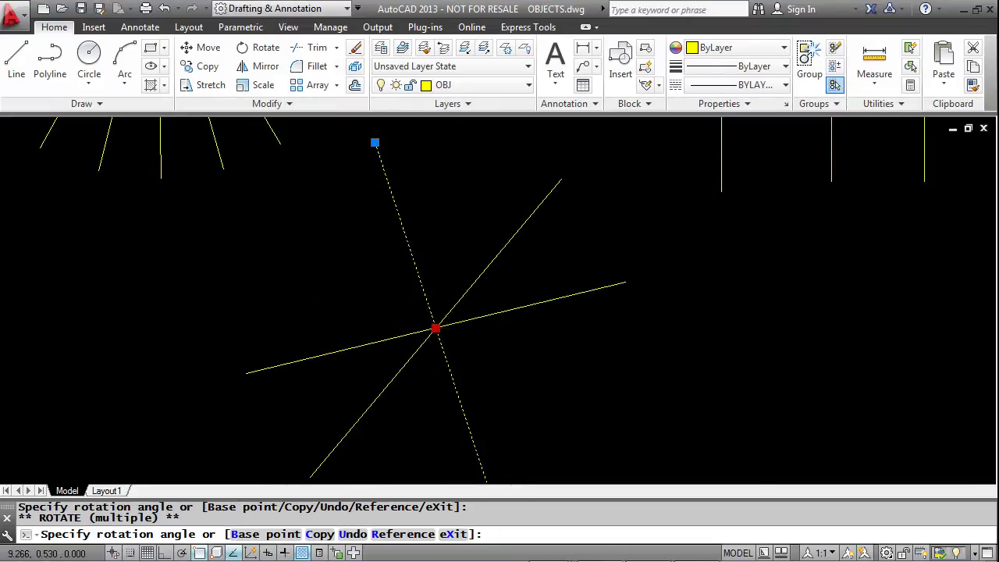
left_click(391, 428)
left_click(373, 408)
left_click(362, 388)
left_click(364, 368)
left_click(370, 344)
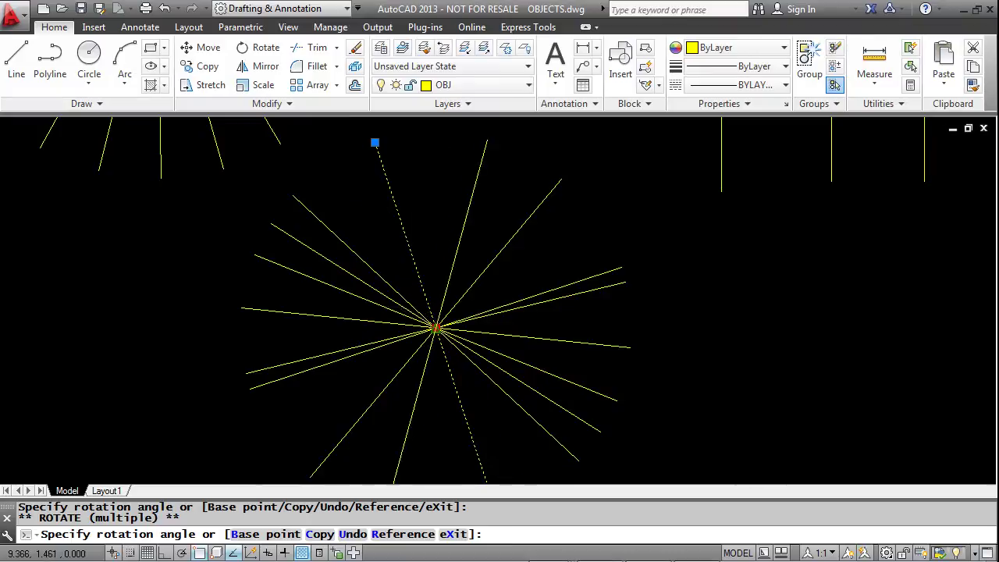
left_click(516, 376)
left_click(531, 388)
left_click(535, 380)
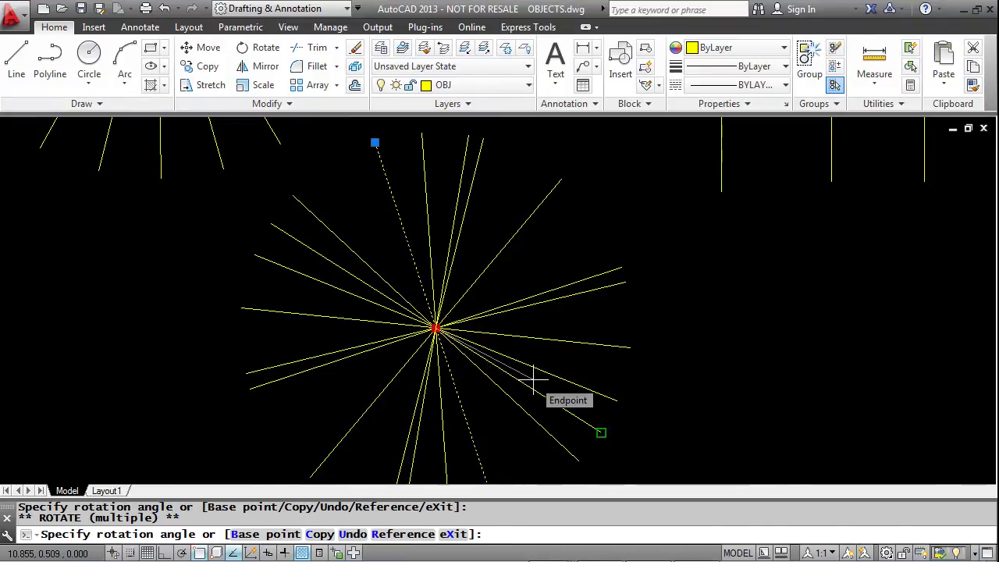
key("Escape")
key("Escape")
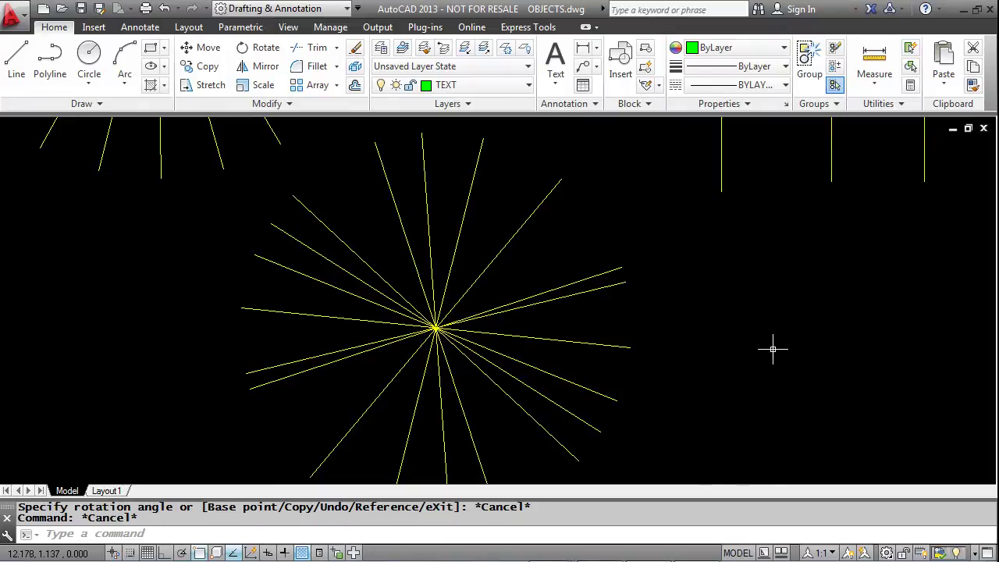
Cycle through the grip editing modes at the center of the small cyan circle to the right of the starburst
scroll(796, 349, "down", 2)
scroll(796, 349, "down", 2)
middle_click_drag(796, 349, 490, 352)
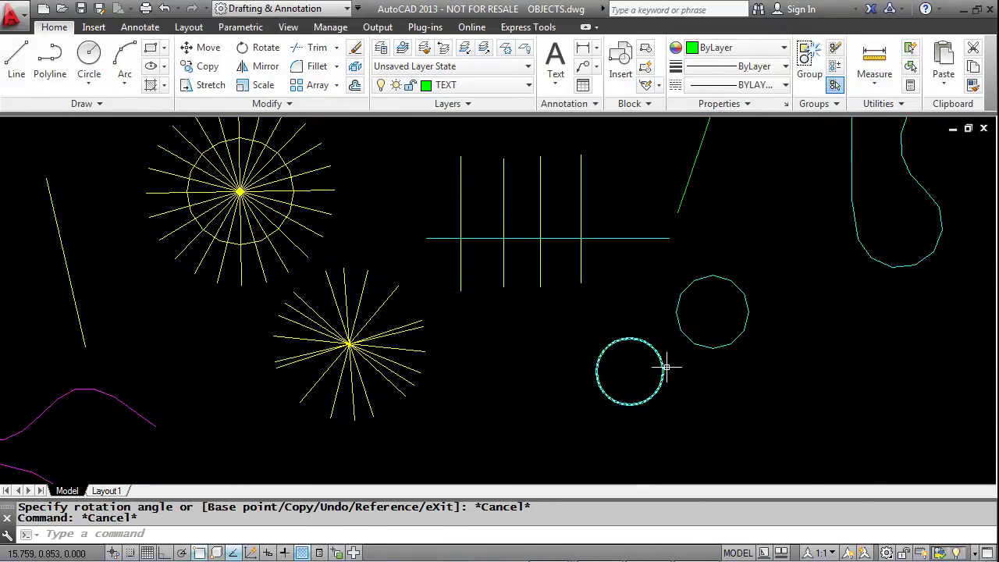
left_click(663, 363)
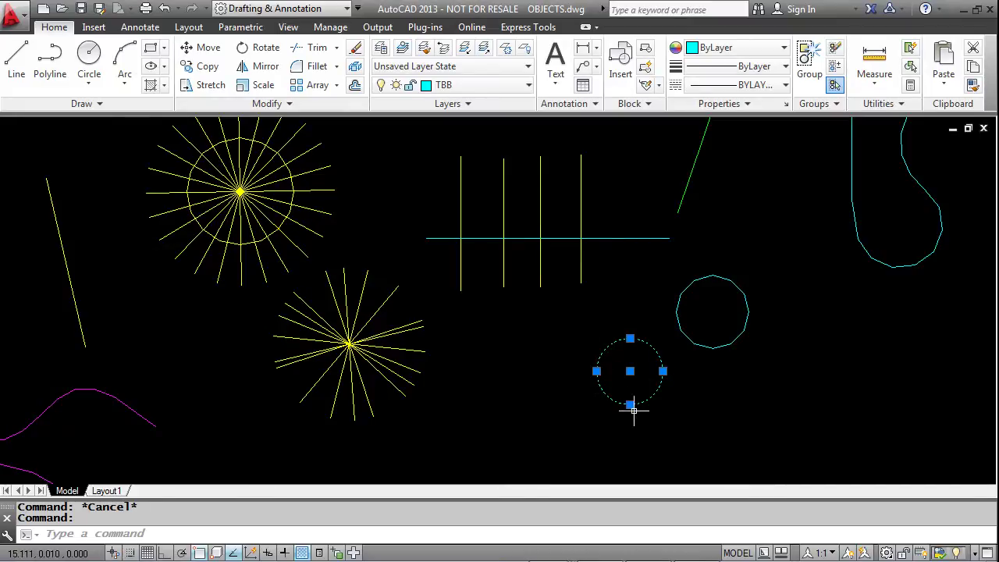
left_click(630, 371)
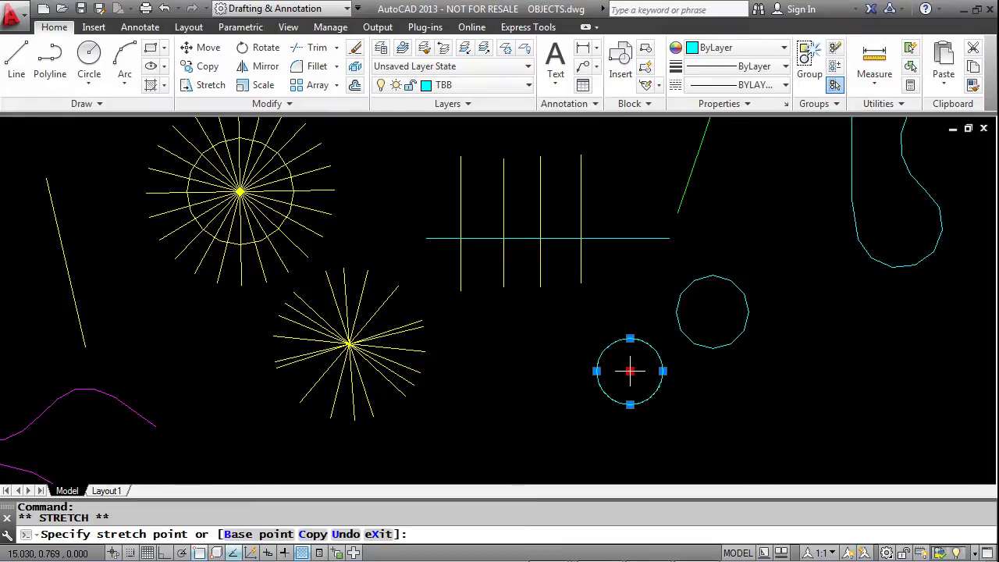
key("space")
key("space")
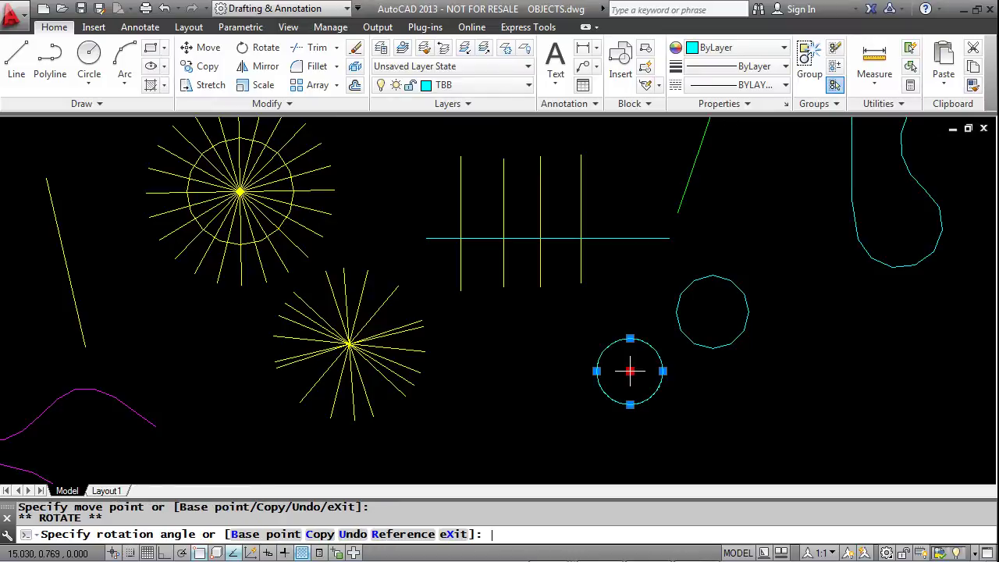
key("space")
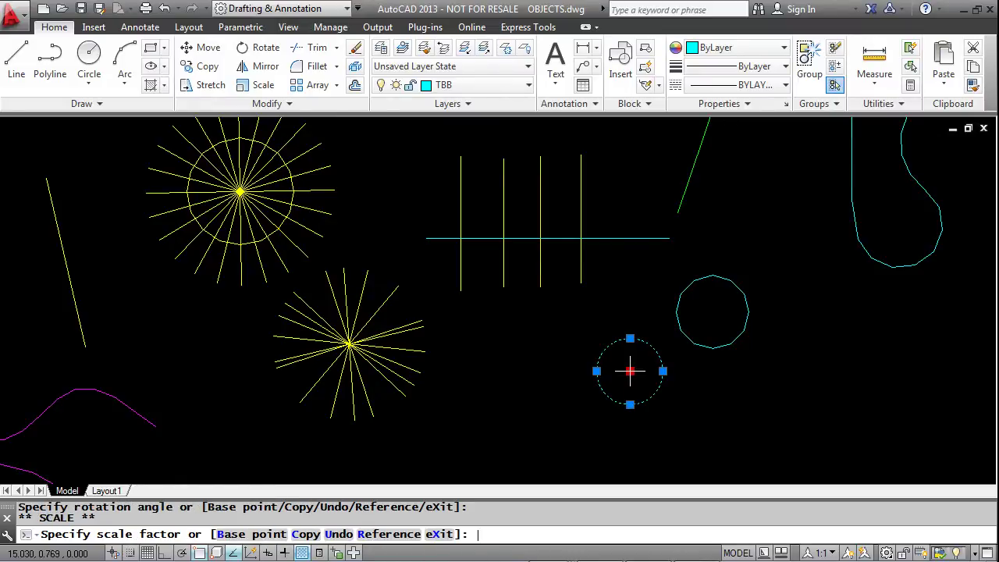
key("space")
key("space")
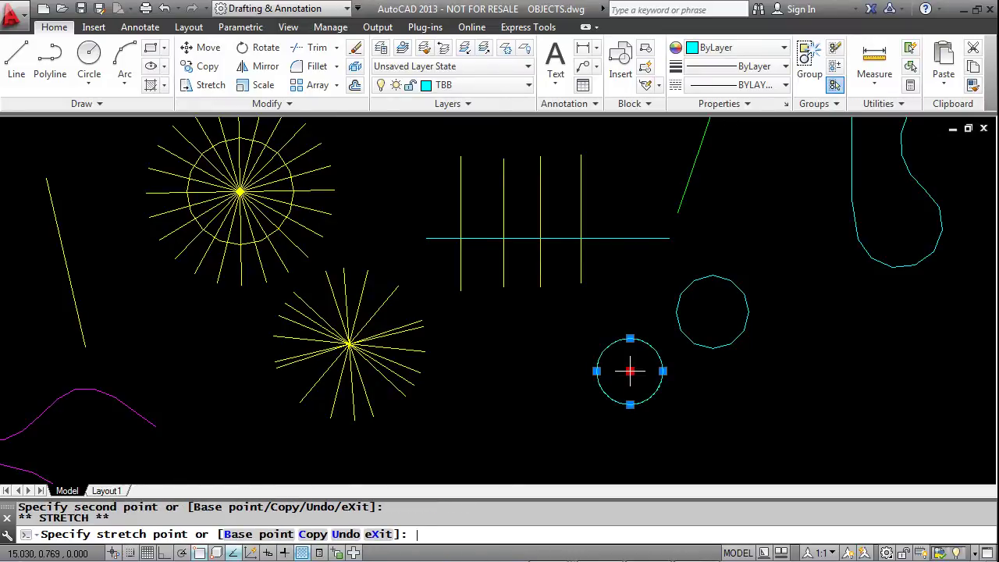
Scale the small cyan circle up about its center grip until it nearly reaches the neighboring circle, and deselect it
key("space")
key("space")
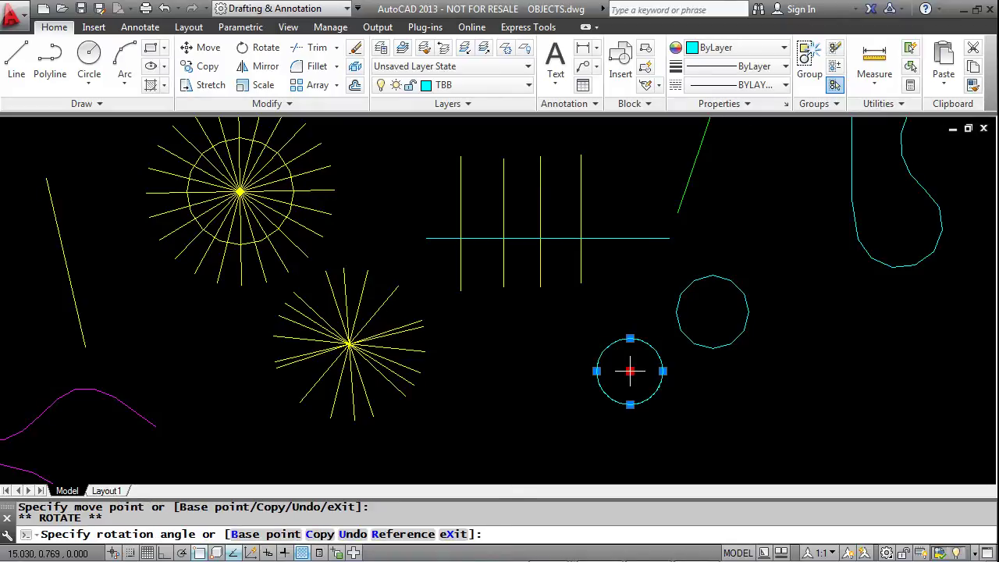
key("space")
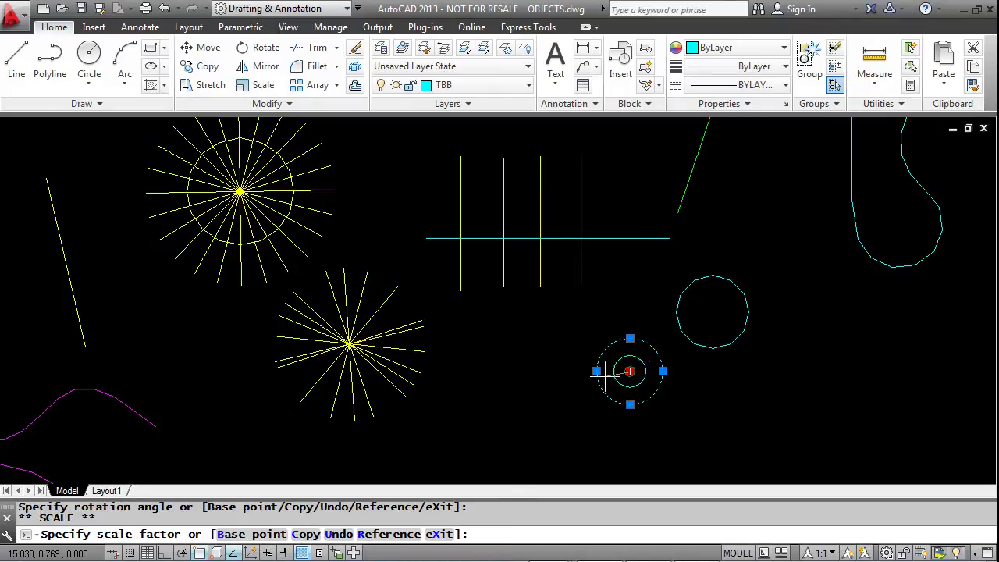
left_click(542, 402)
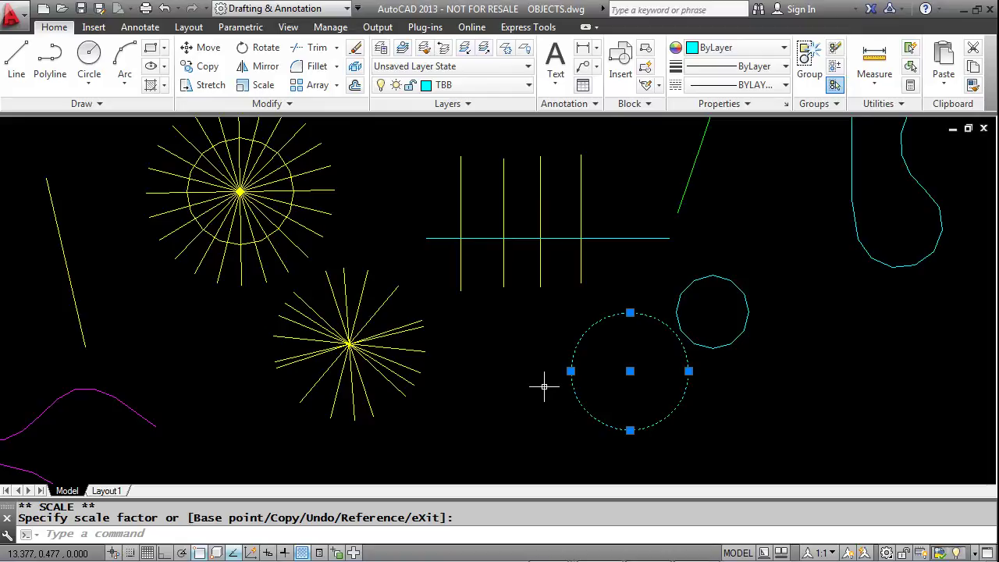
key("Escape")
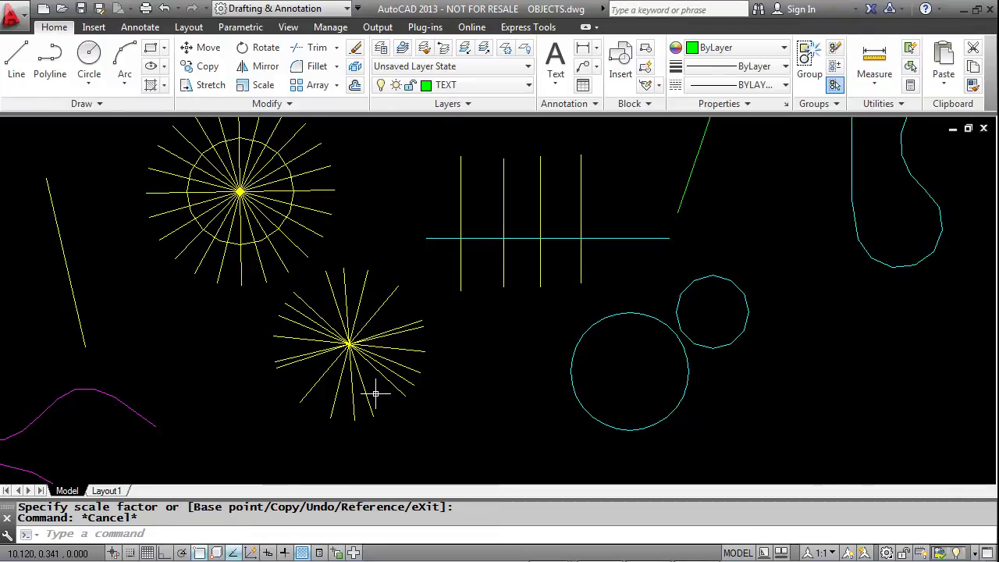
Show the grip editing options at the right endpoint of the magenta arc, and clear the selection
mouse_move(374, 393)
middle_mouse_down()
mouse_move(644, 263)
mouse_move(776, 225)
middle_mouse_up()
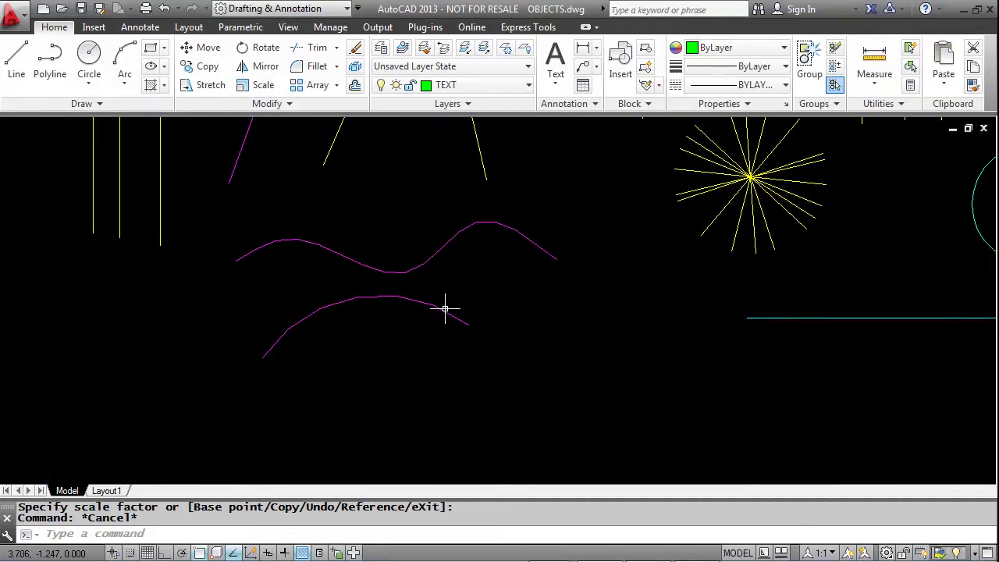
left_click(443, 310)
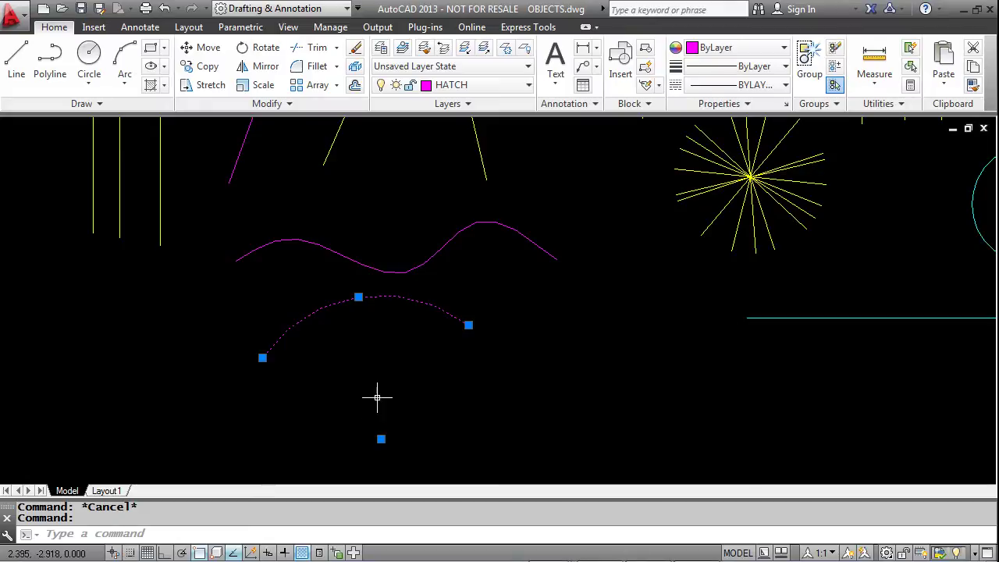
mouse_move(469, 325)
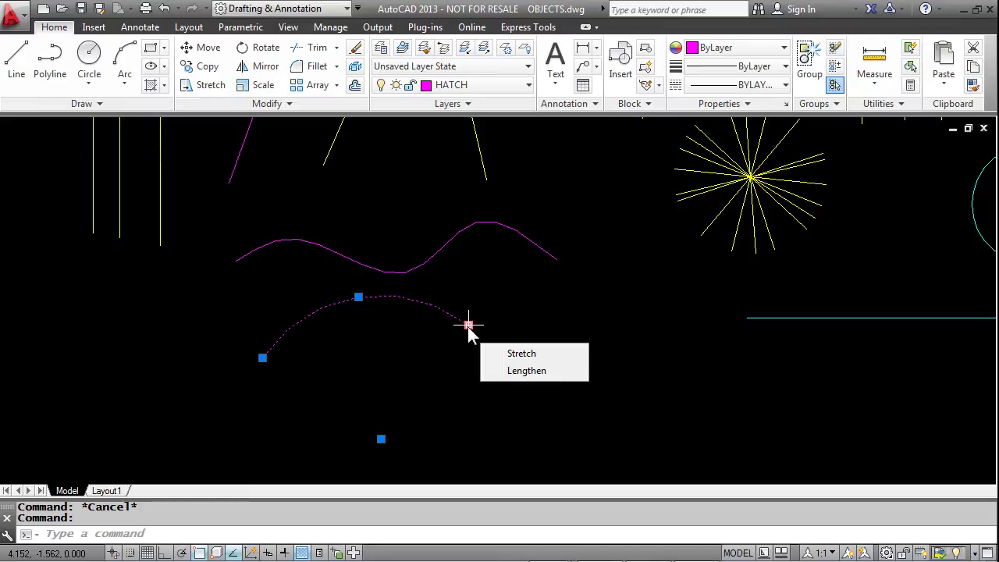
key("Escape")
key("Escape")
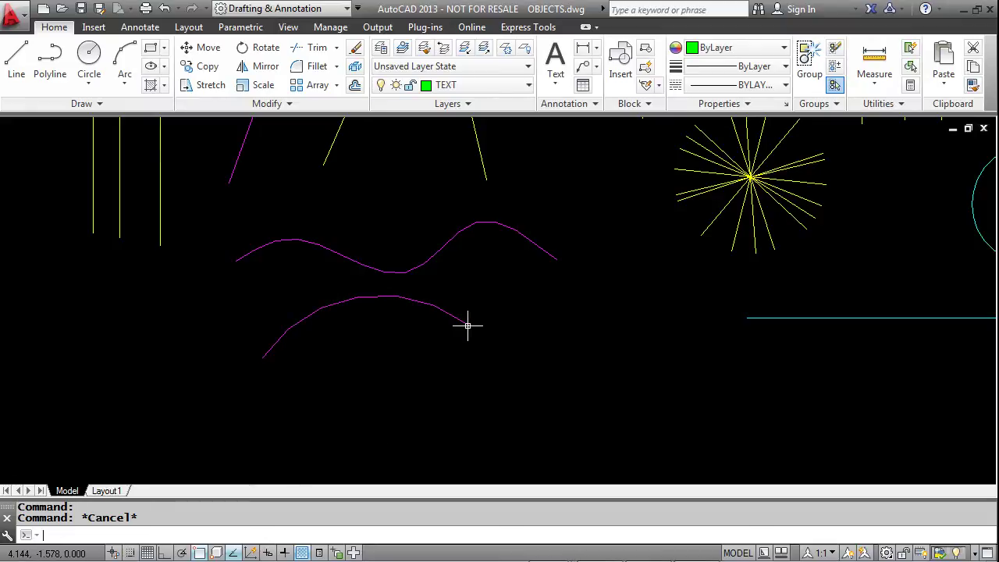
Show the fit point editing options at the upper peak of the magenta spline above the arc
middle_click_drag(538, 301, 533, 339)
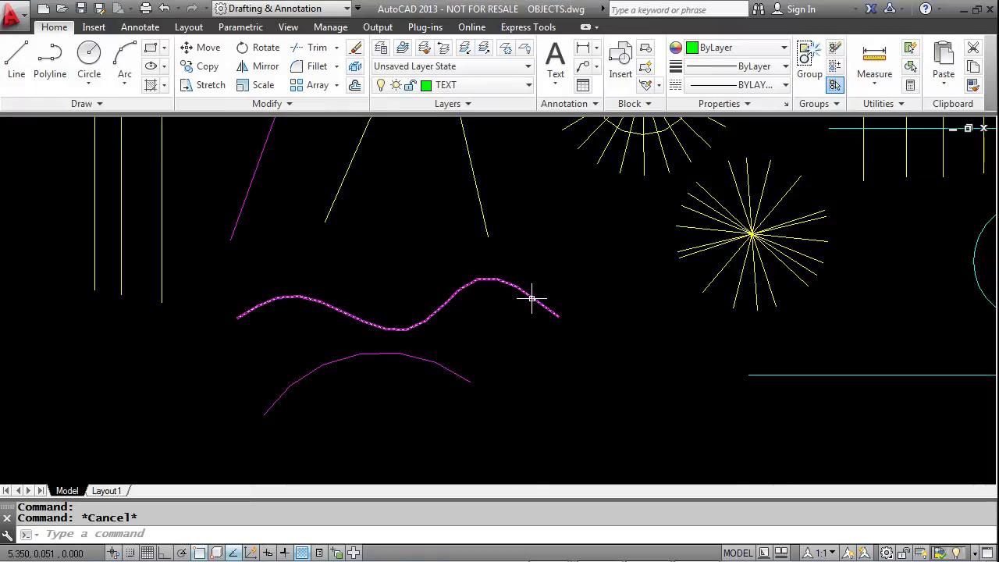
mouse_move(531, 298)
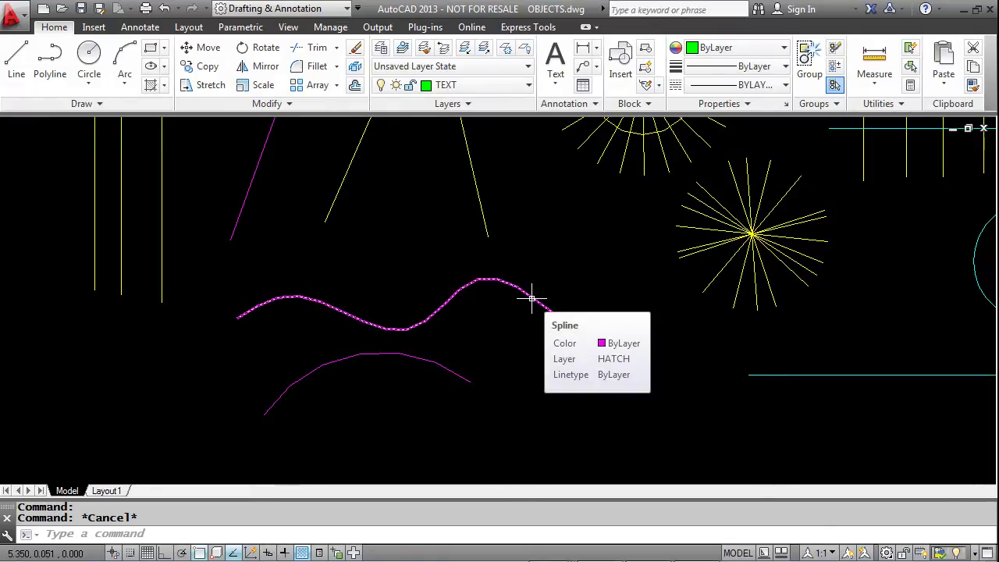
left_click(532, 298)
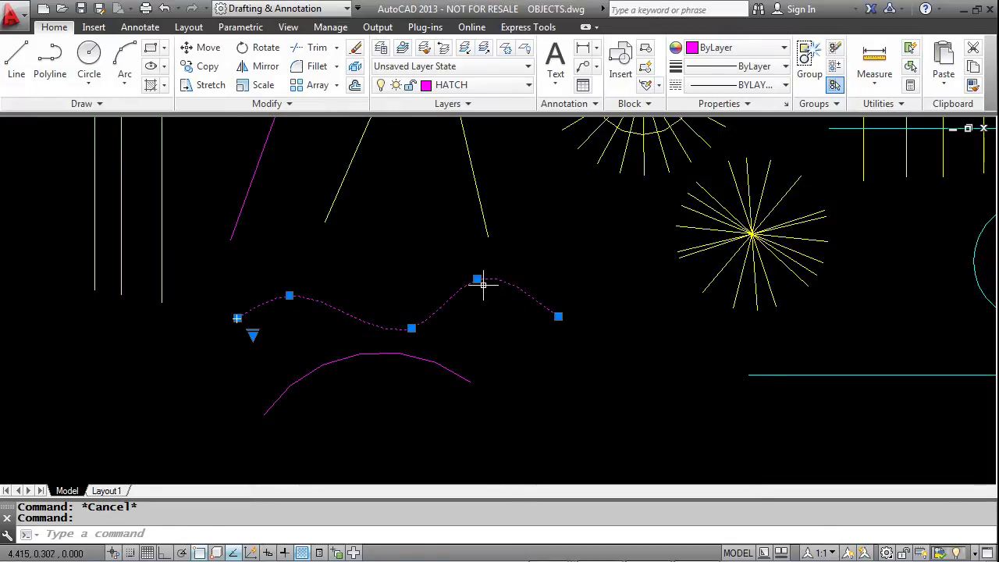
mouse_move(478, 279)
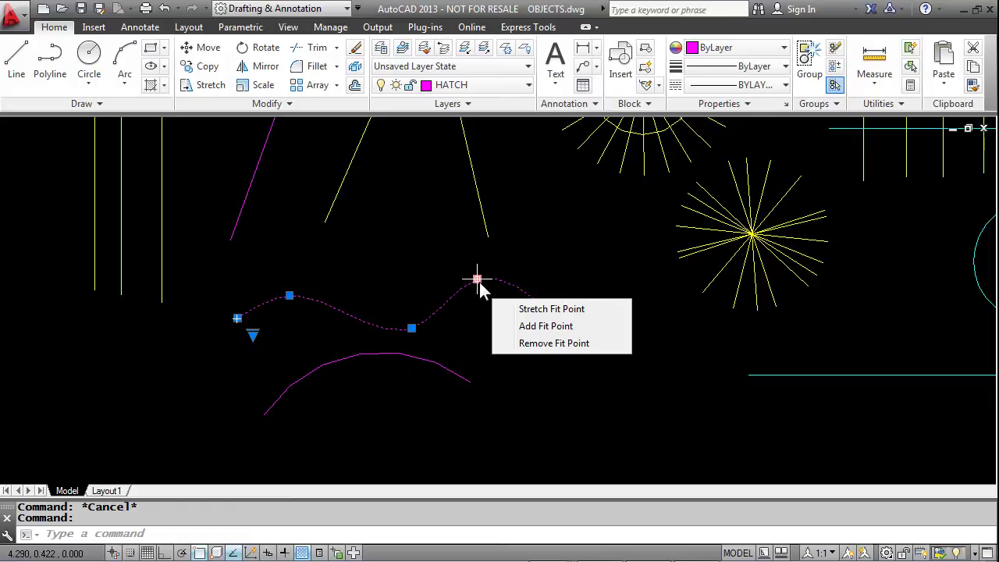
Stretch the magenta spline's upper peak fit point slightly up and to the left
left_click(478, 280)
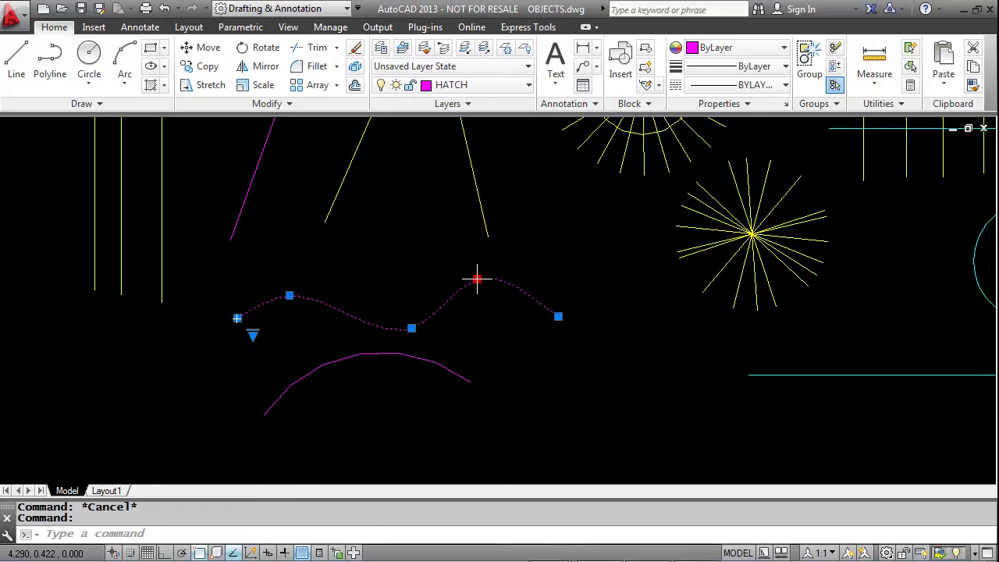
left_click(477, 279)
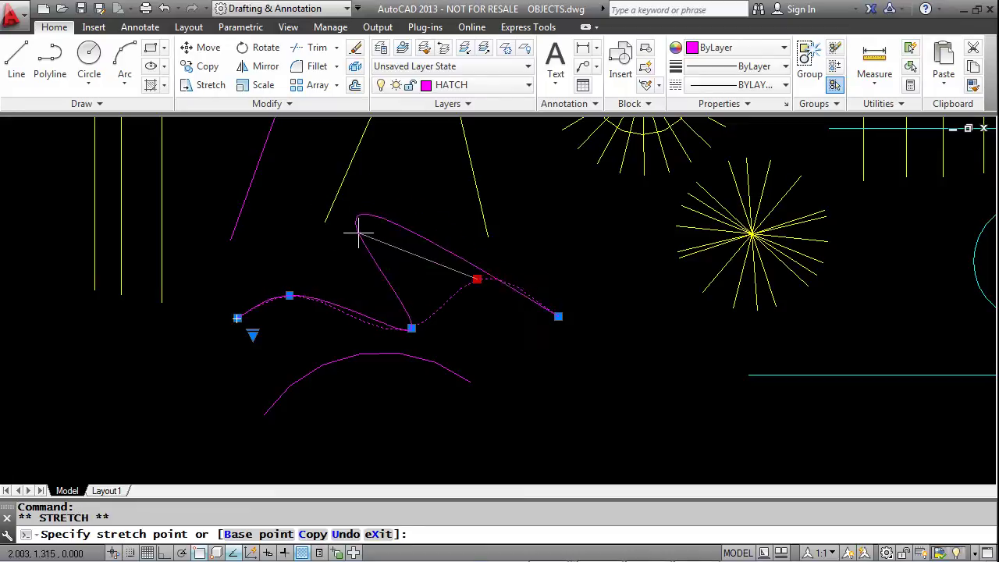
left_click(464, 257)
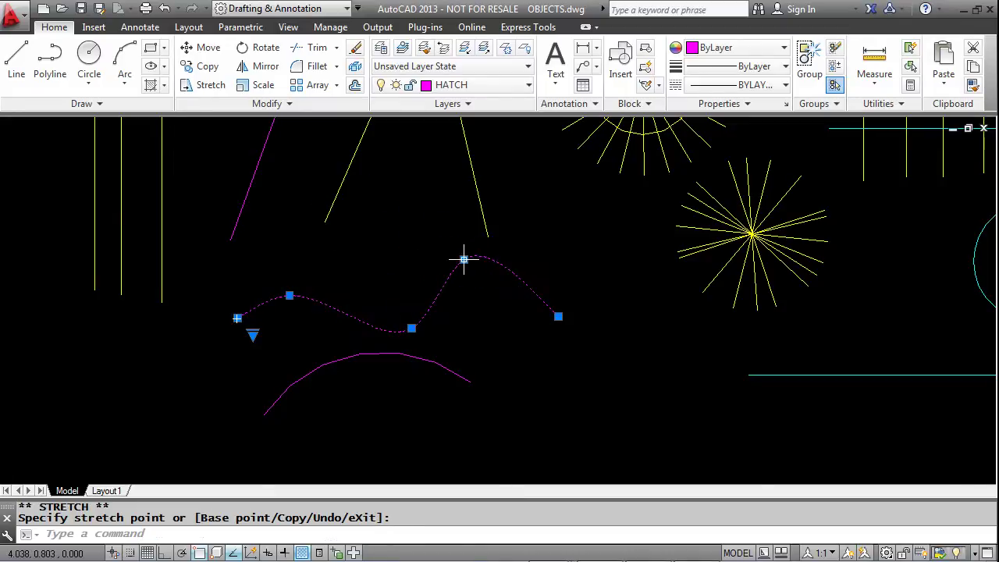
Add a fit point on the magenta spline between its peak and right end, and remove that fit point again
mouse_move(464, 259)
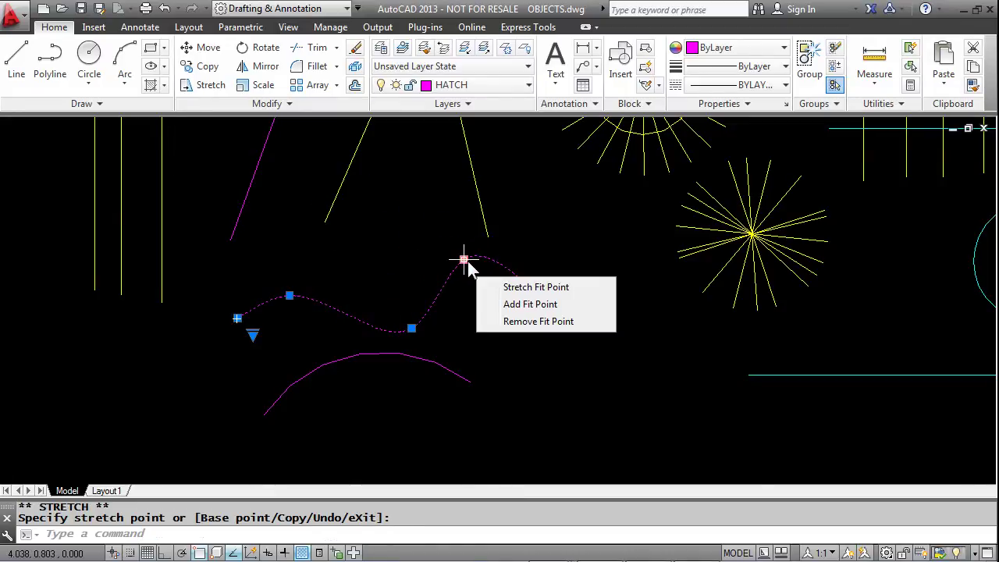
left_click(529, 304)
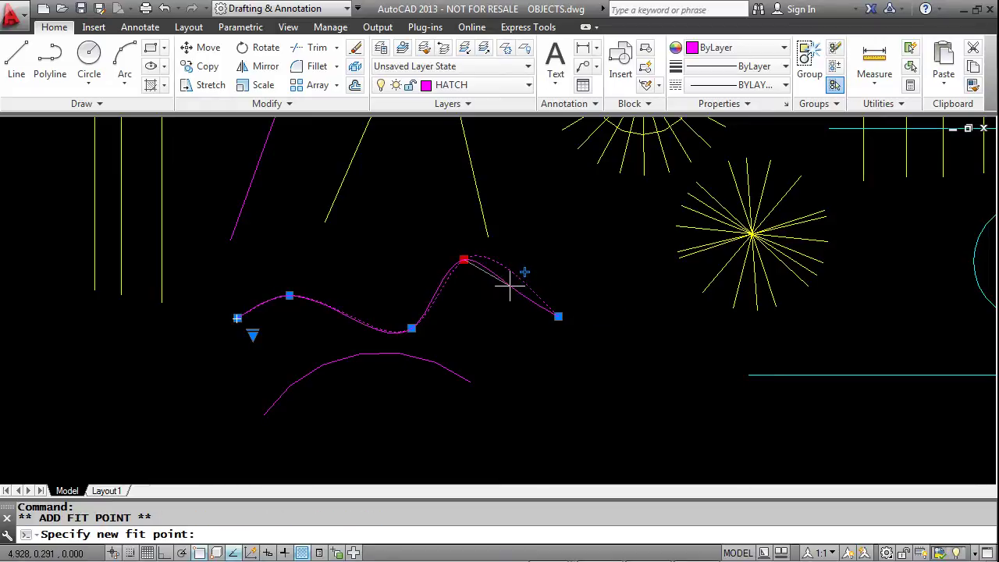
left_click(509, 287)
mouse_move(509, 286)
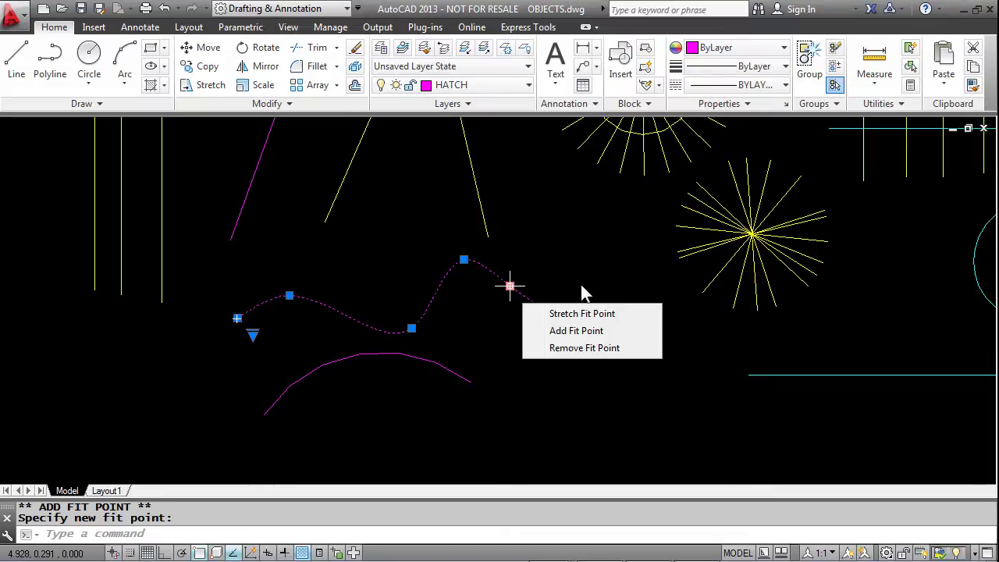
left_click(578, 348)
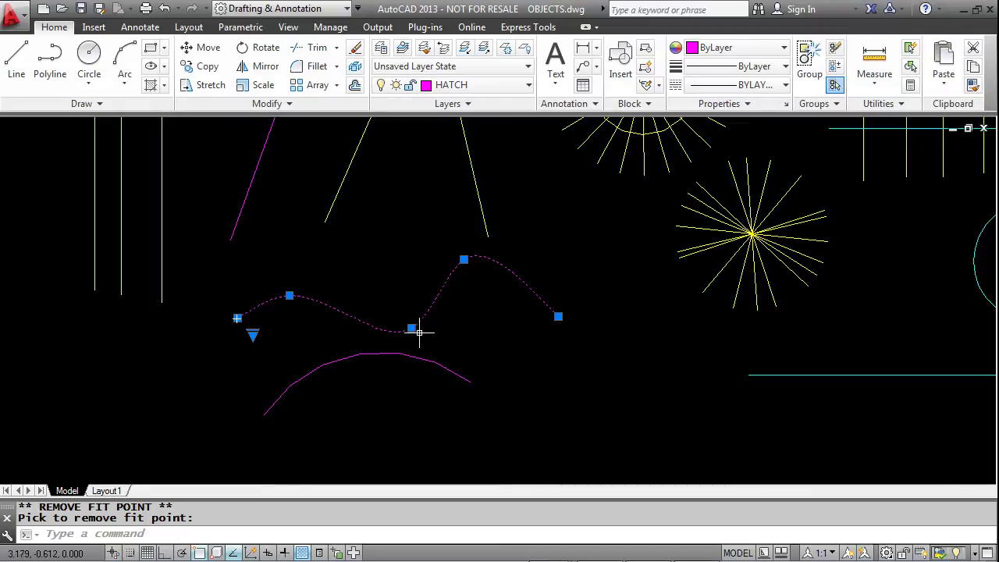
Switch the magenta spline from fit points to control vertices, and deselect it
mouse_move(412, 329)
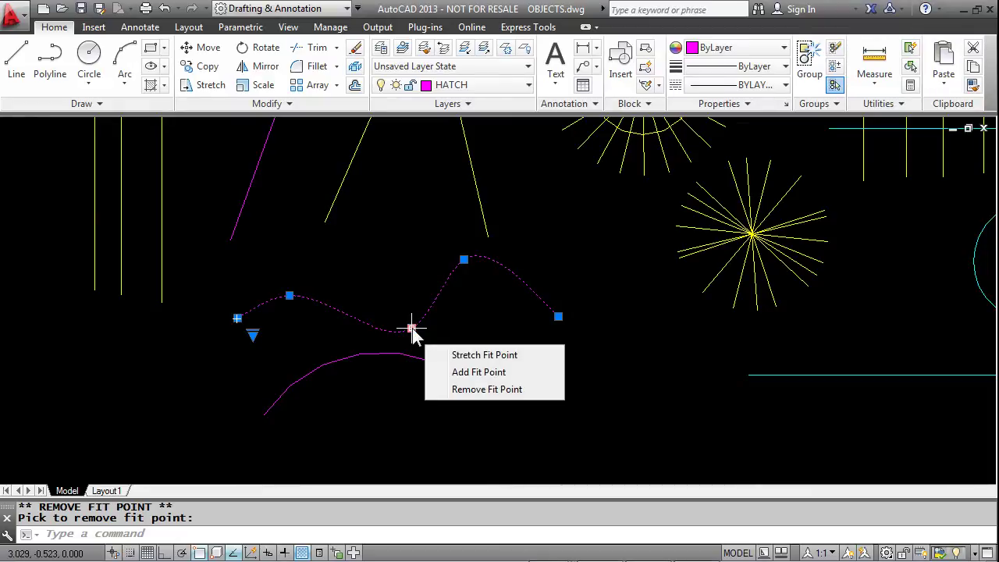
left_click(252, 334)
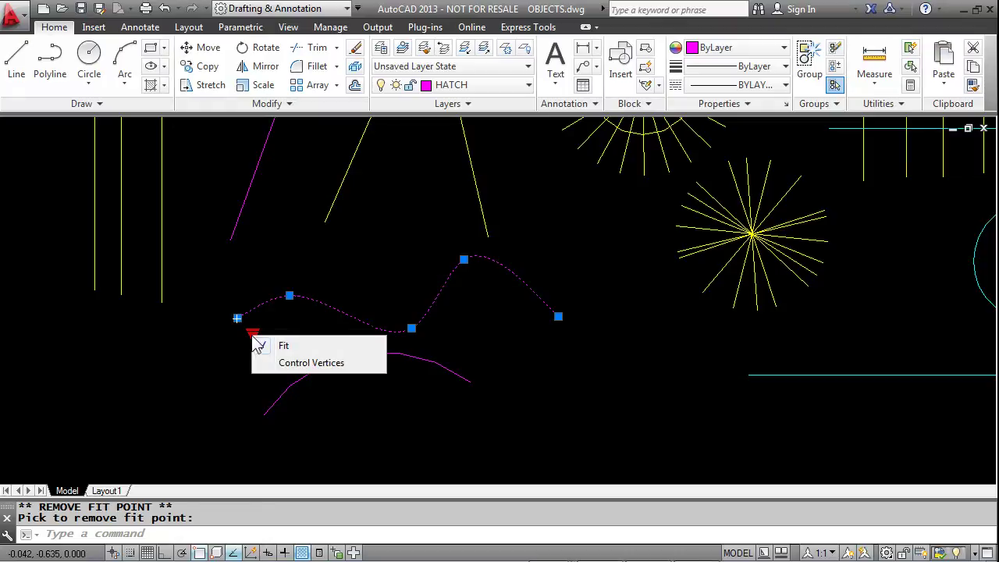
left_click(289, 365)
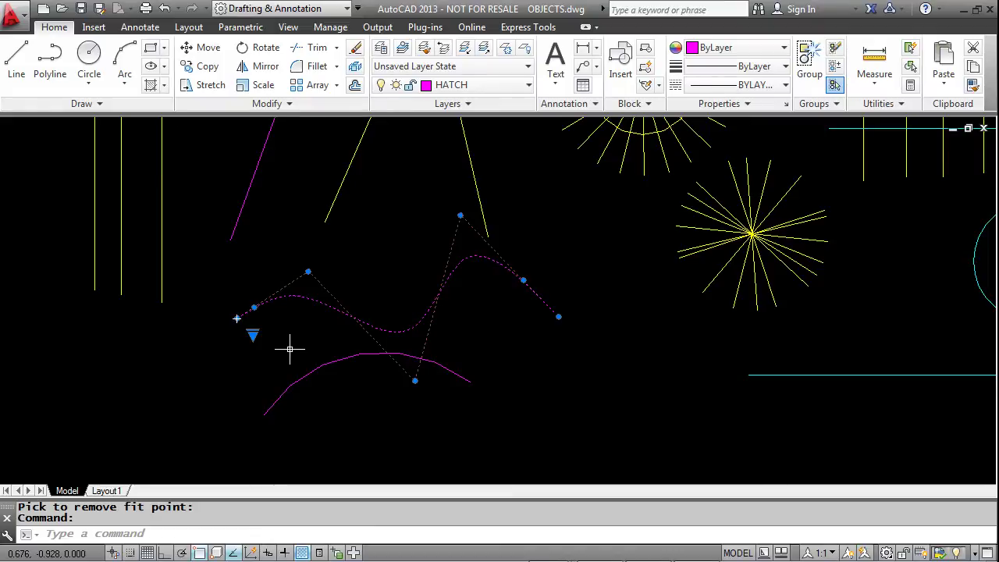
key("Escape")
Convert the bottom arc segment of the cyan kidney-shaped polyline beside the dimensioned rectangle to a line
middle_click_drag(645, 344, 312, 338)
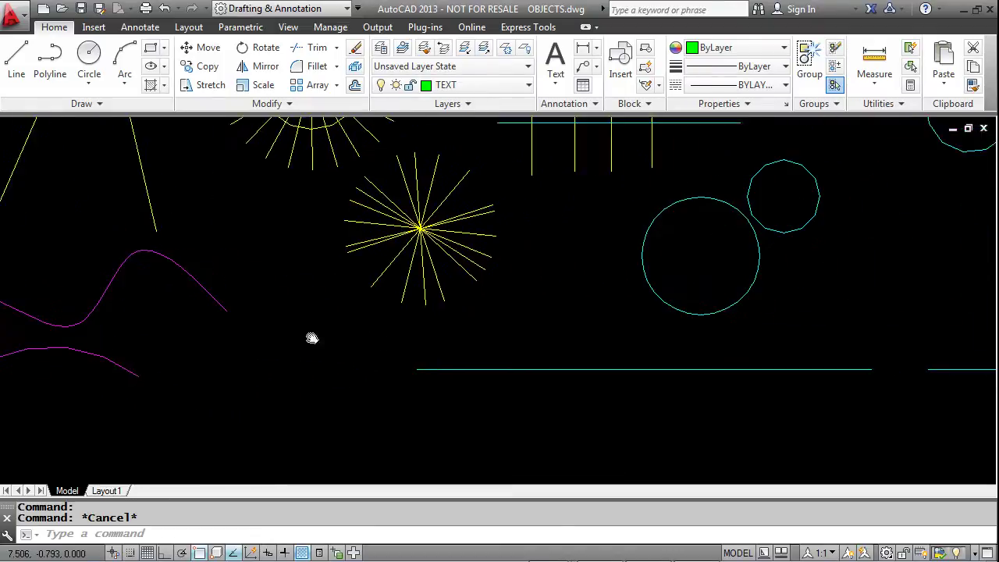
scroll(705, 320, "down", 3)
middle_click_drag(843, 283, 560, 383)
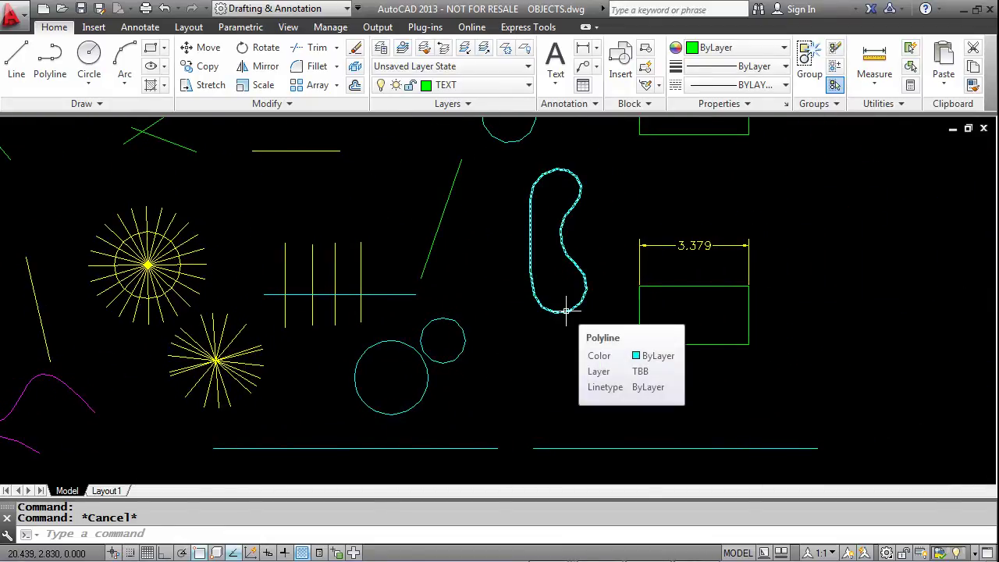
left_click(566, 310)
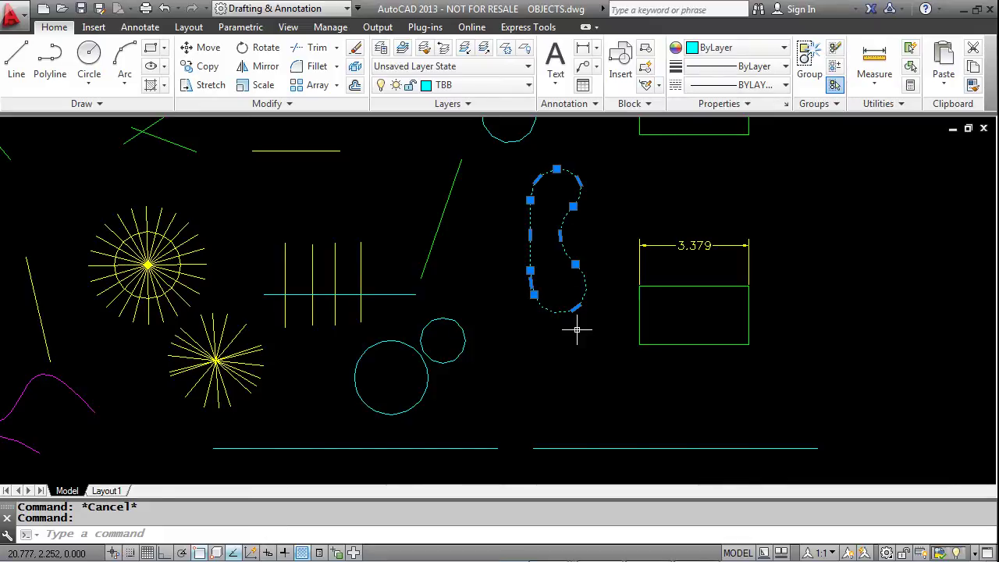
mouse_move(575, 264)
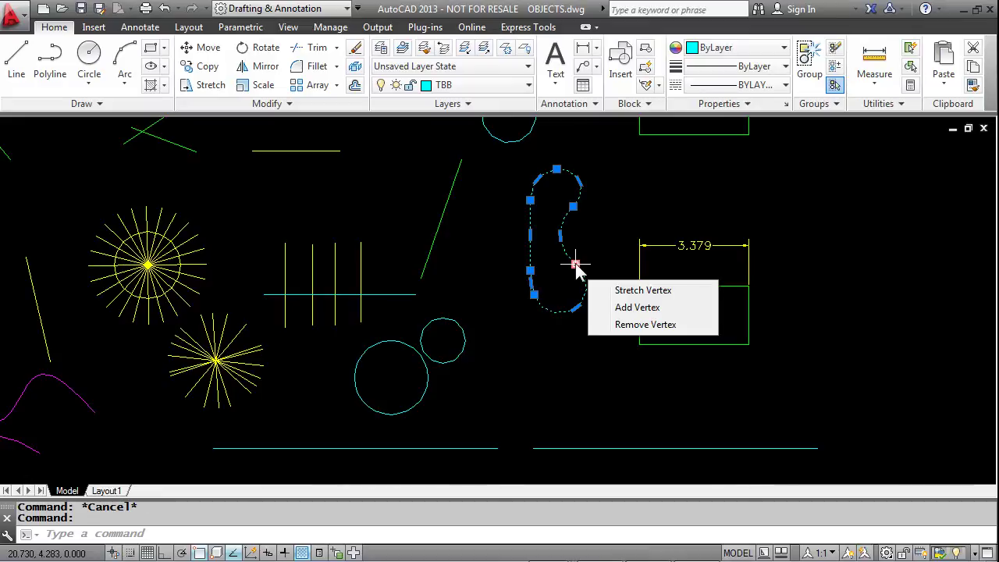
mouse_move(576, 309)
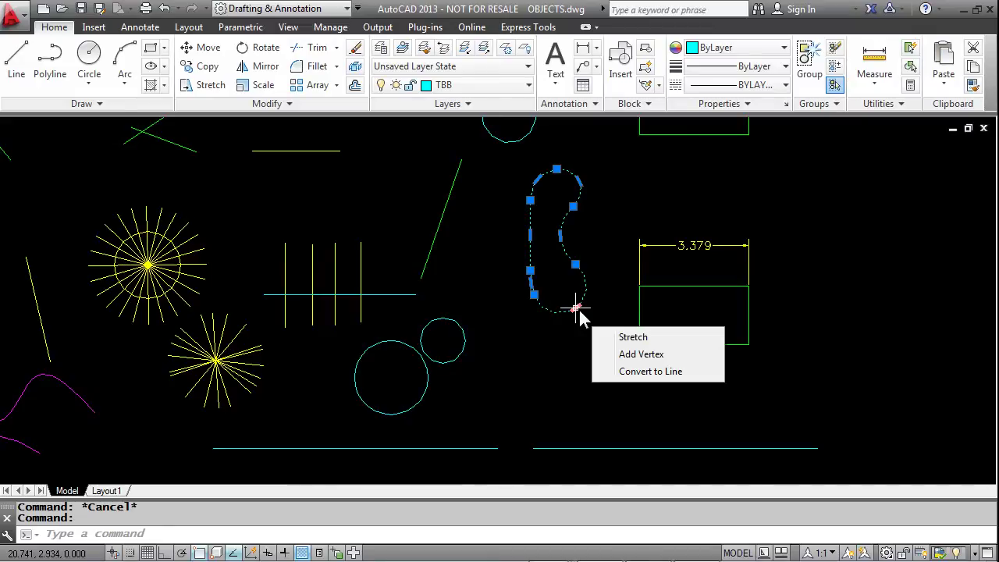
left_click(634, 373)
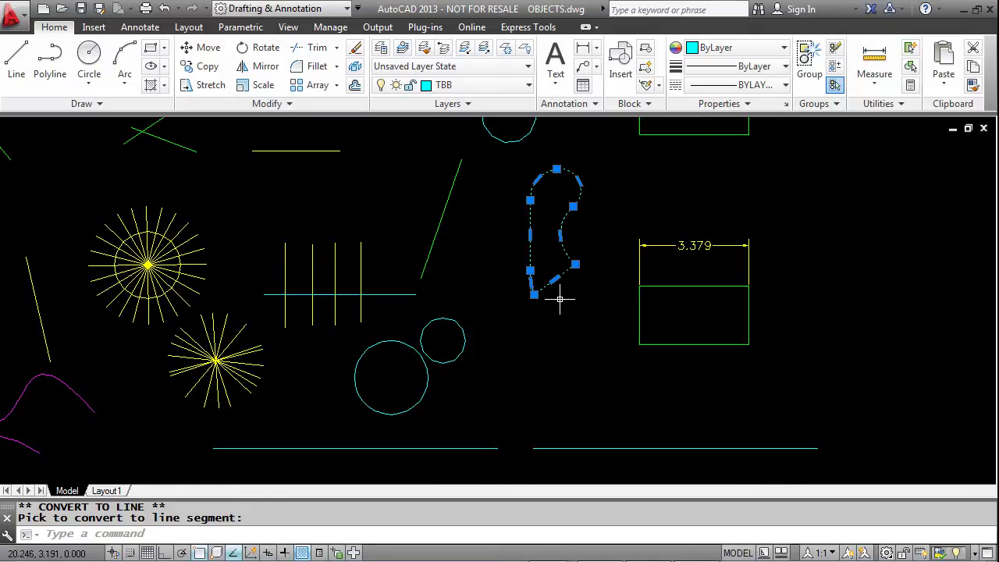
Convert the polyline's straight bottom segment to an arc bulging down and to the right, and clear the selection
scroll(559, 298, "up", 5)
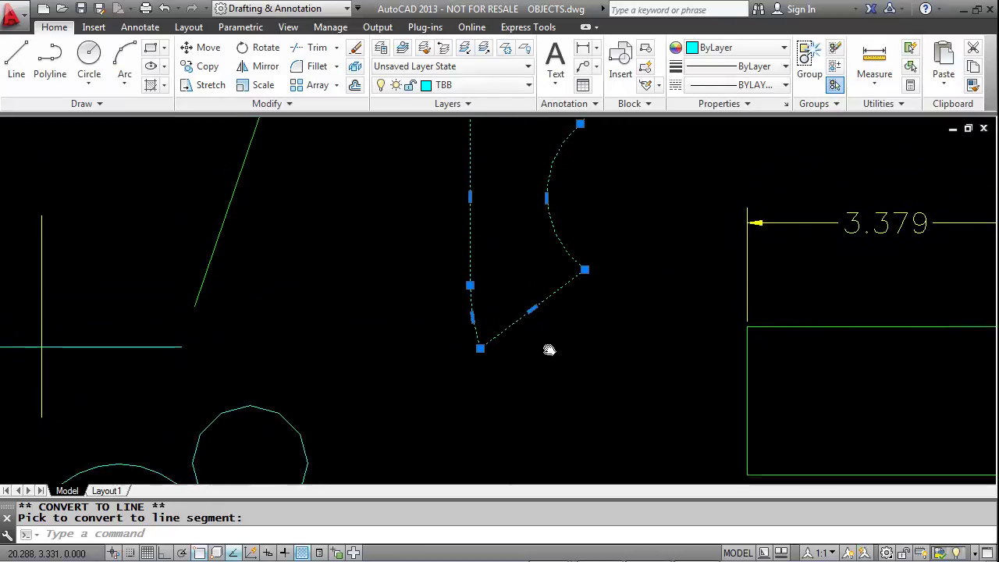
mouse_move(525, 338)
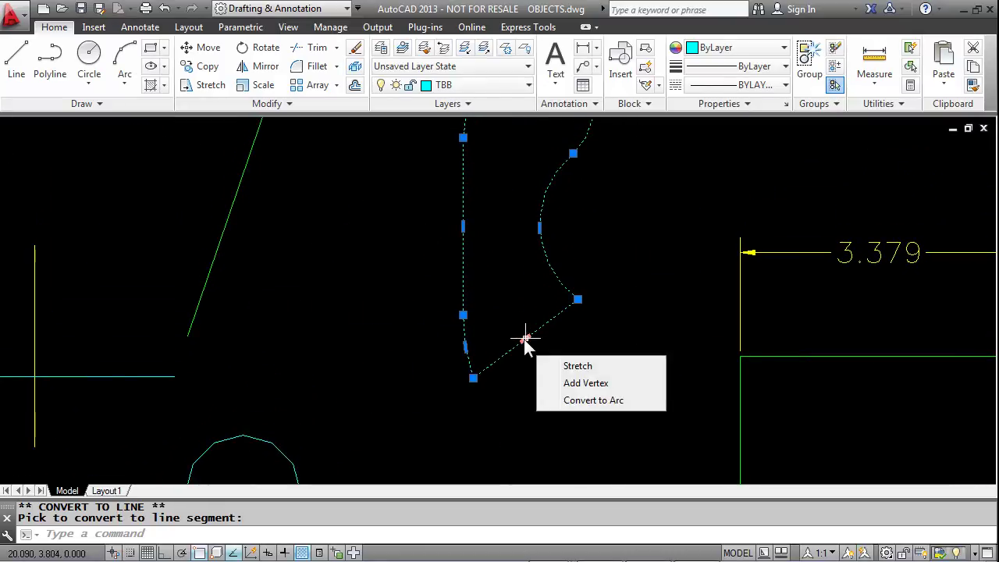
left_click(583, 402)
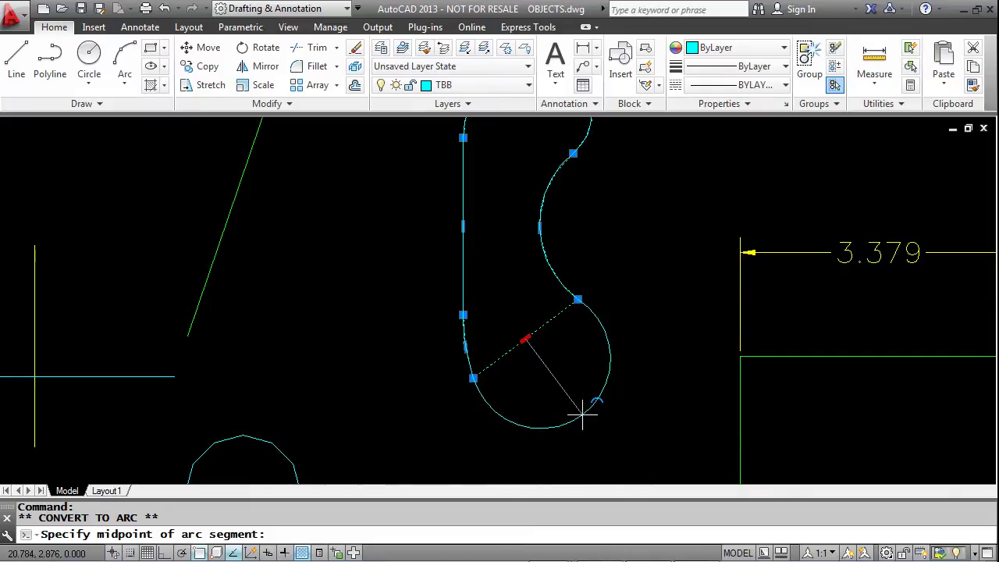
left_click(586, 419)
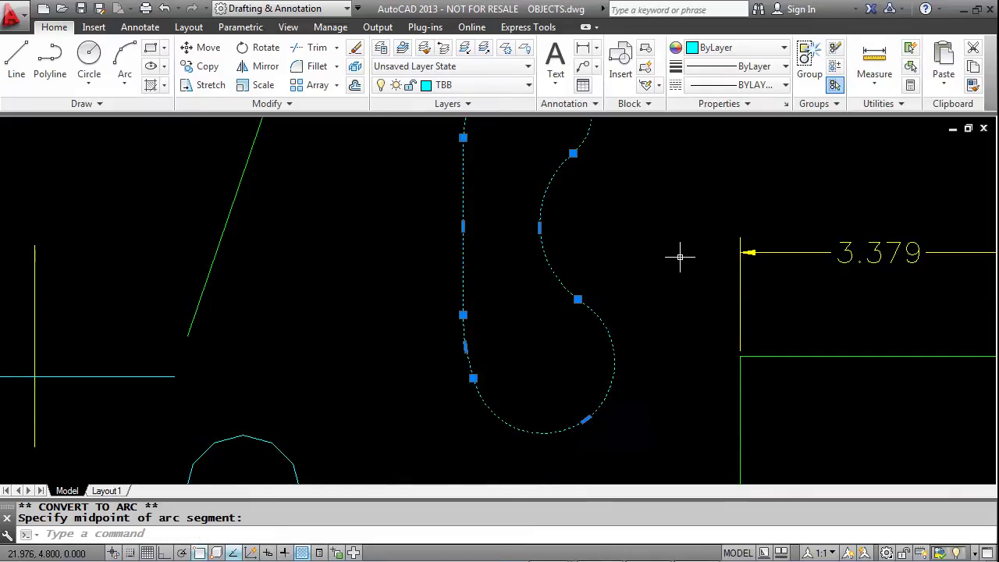
key("Escape")
Try stretching the rectangle's horizontal dimension up and to the right by its text grip, and undo the move
middle_click_drag(679, 270, 461, 264)
scroll(644, 279, "down", 2)
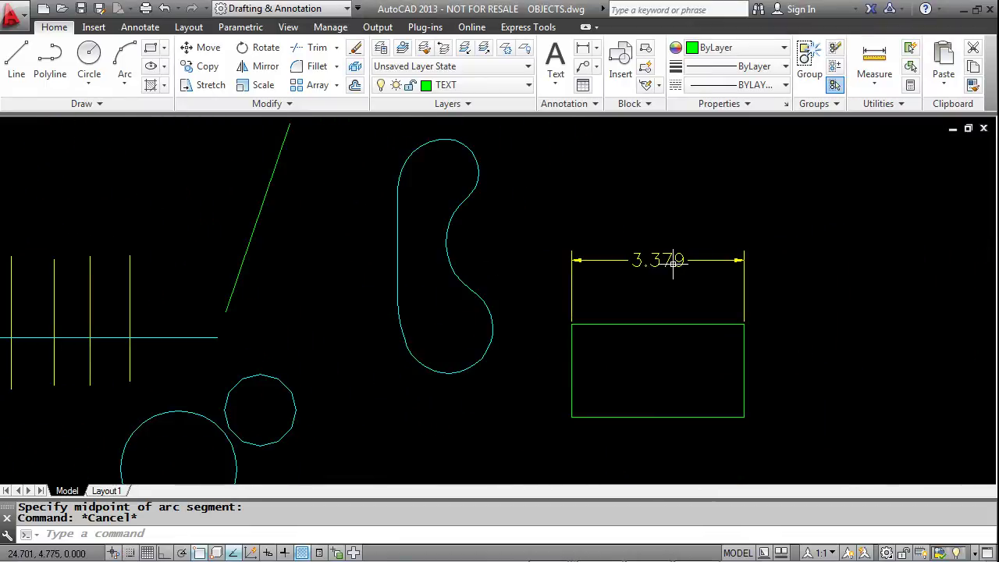
left_click(668, 262)
left_click(655, 262)
mouse_move(655, 262)
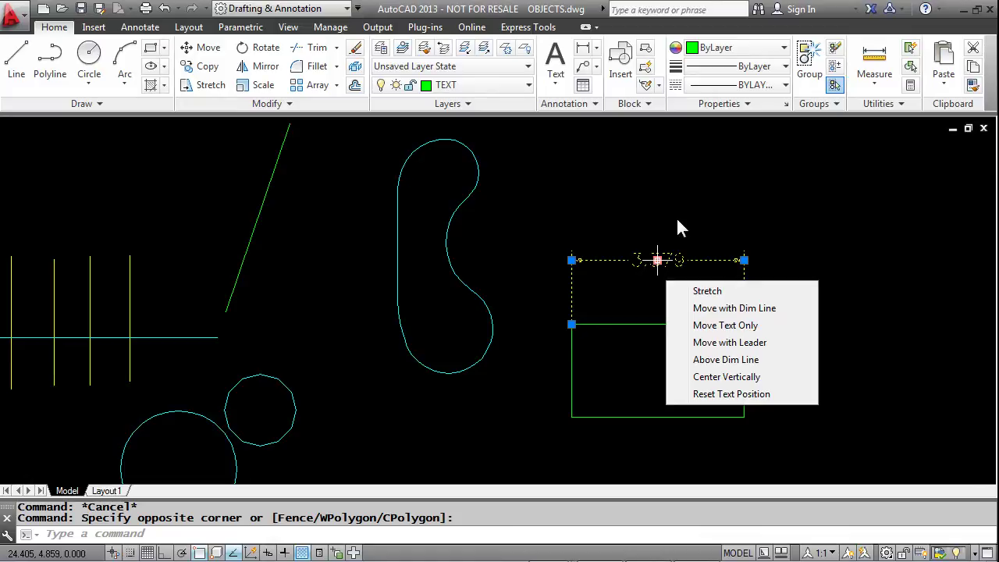
left_click(707, 290)
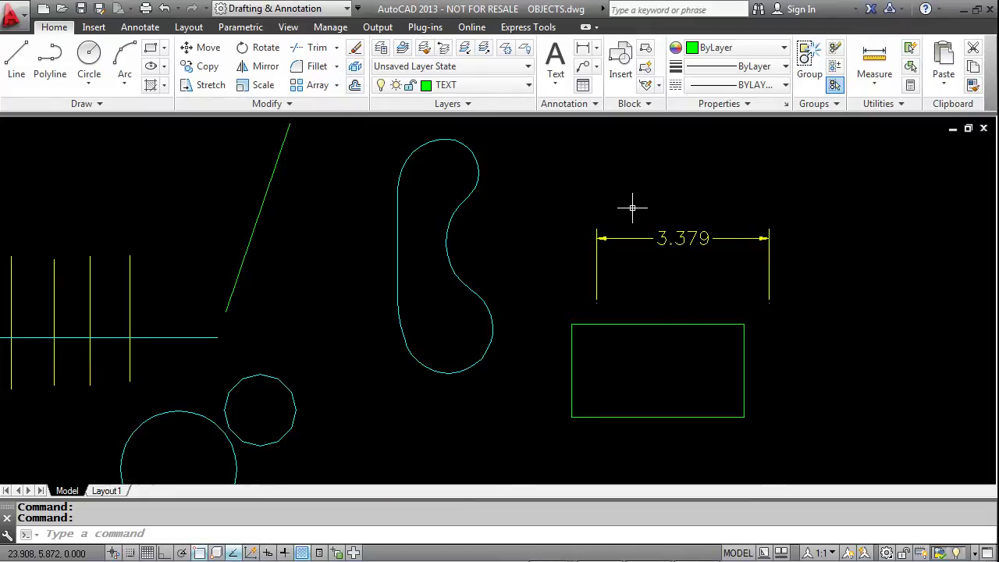
key("Escape")
key("Escape")
key("ctrl+z")
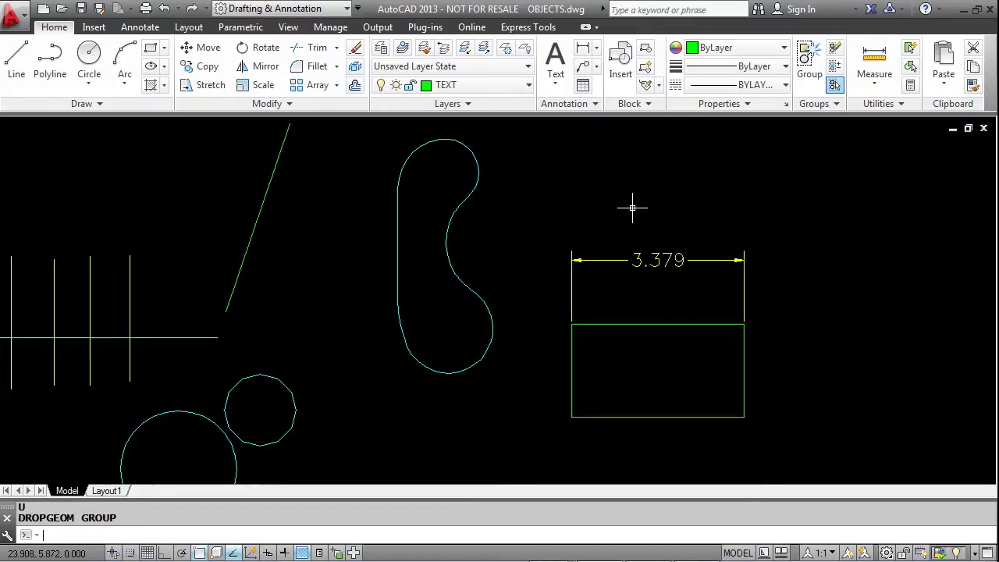
Flip the right arrowhead of the rectangle's dimension to the outside, and flip it back inside
left_click(669, 259)
mouse_move(744, 260)
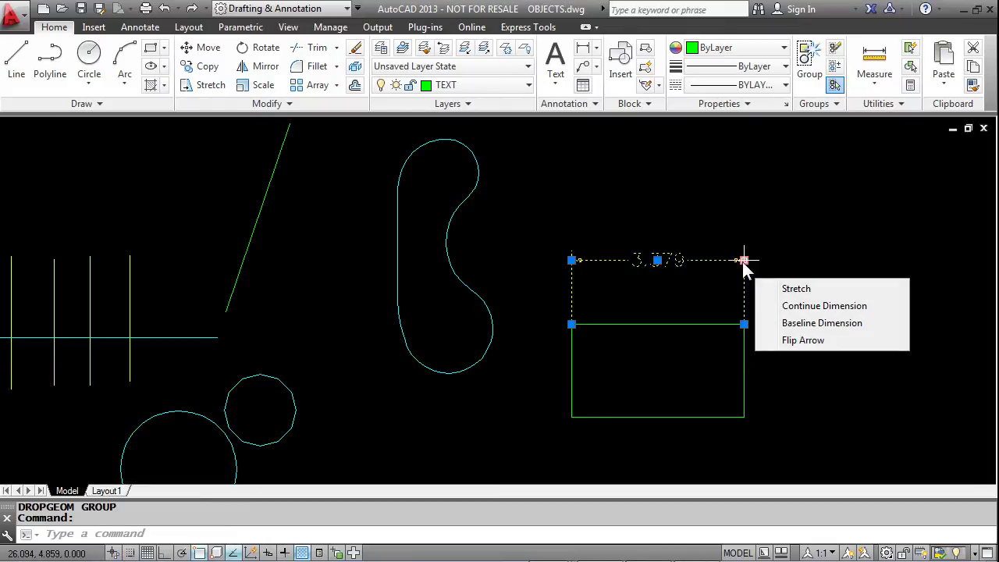
left_click(794, 340)
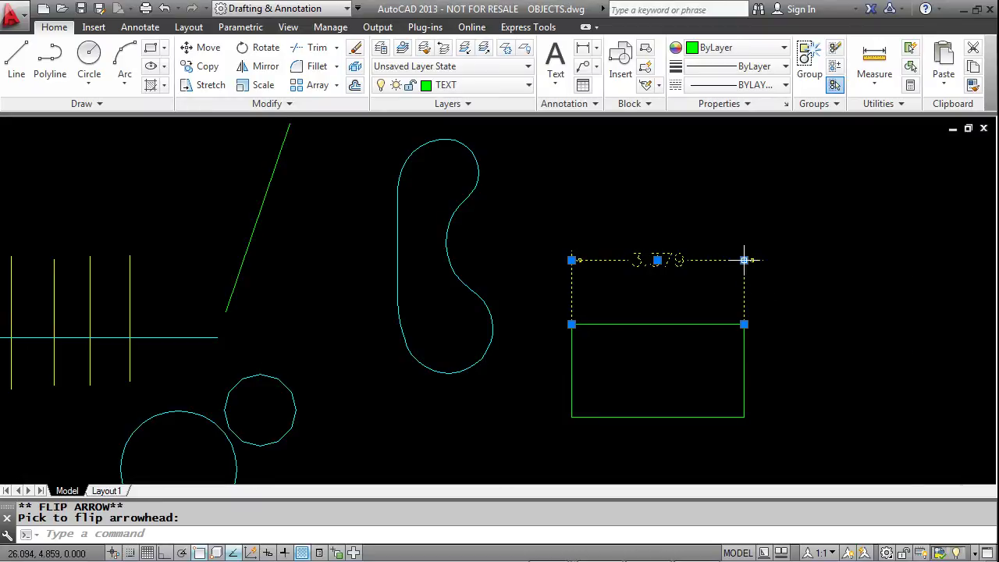
mouse_move(743, 262)
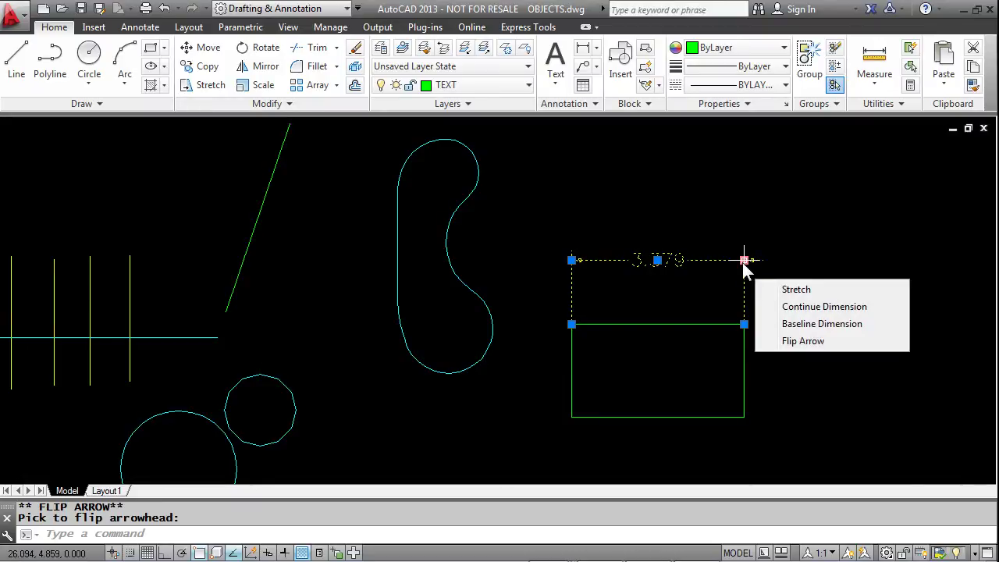
left_click(804, 341)
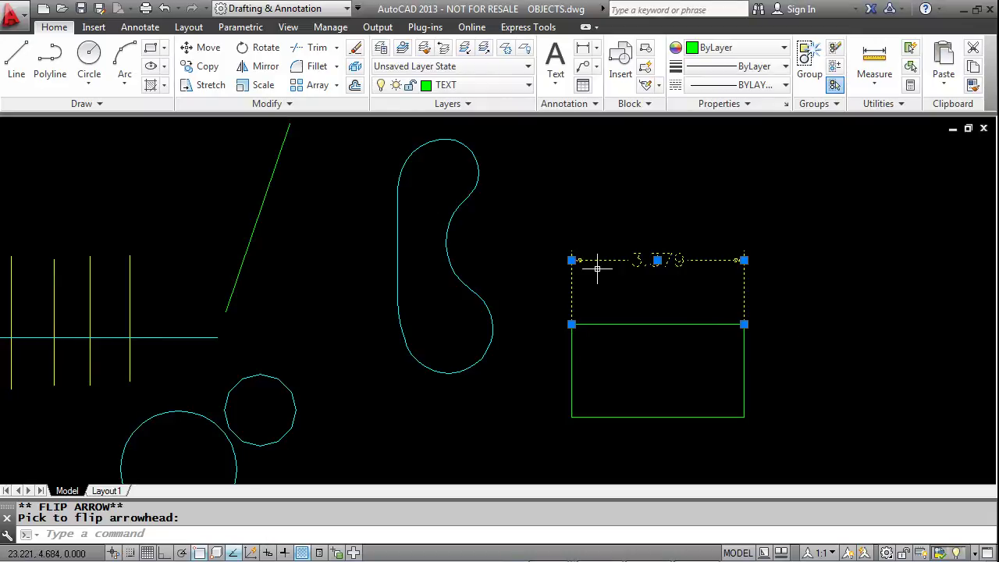
Place the dimension text above the dimension line, center it vertically again, and deselect the dimension
mouse_move(573, 262)
mouse_move(658, 260)
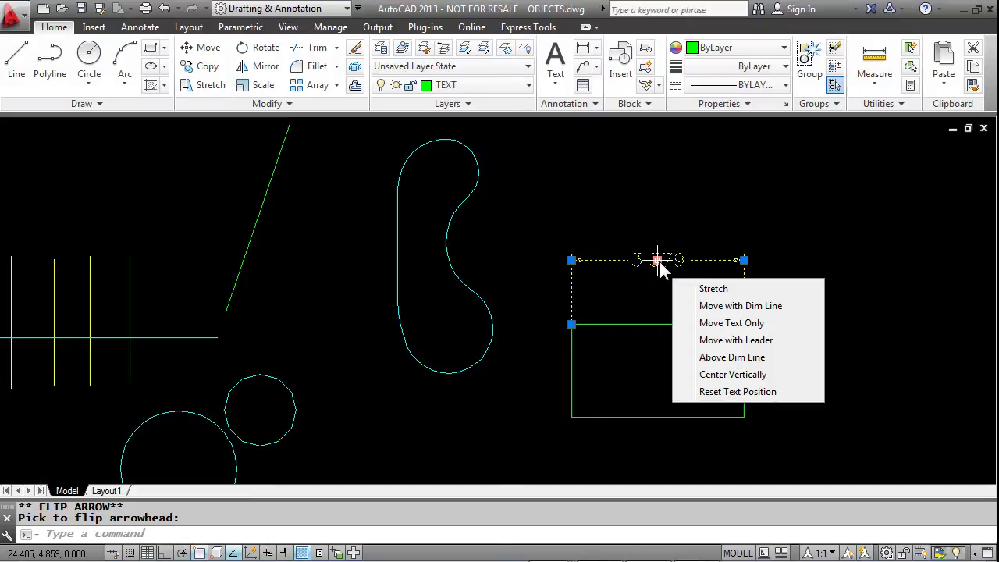
left_click(706, 357)
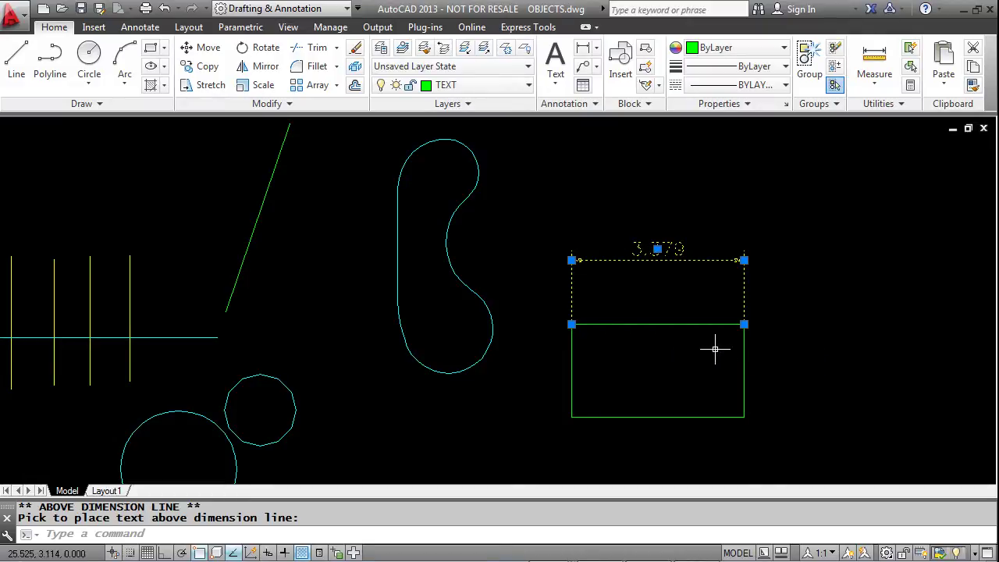
mouse_move(658, 249)
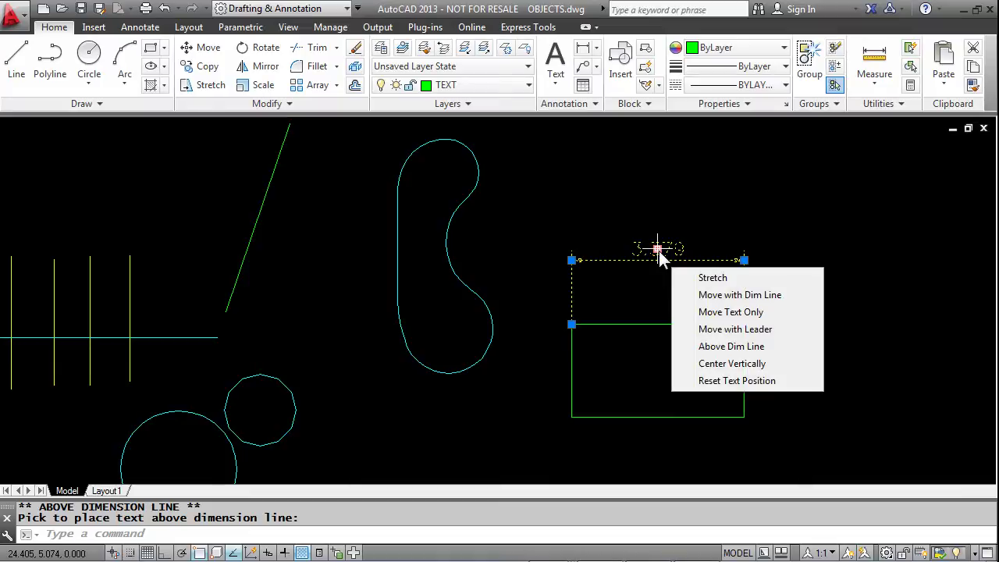
left_click(729, 365)
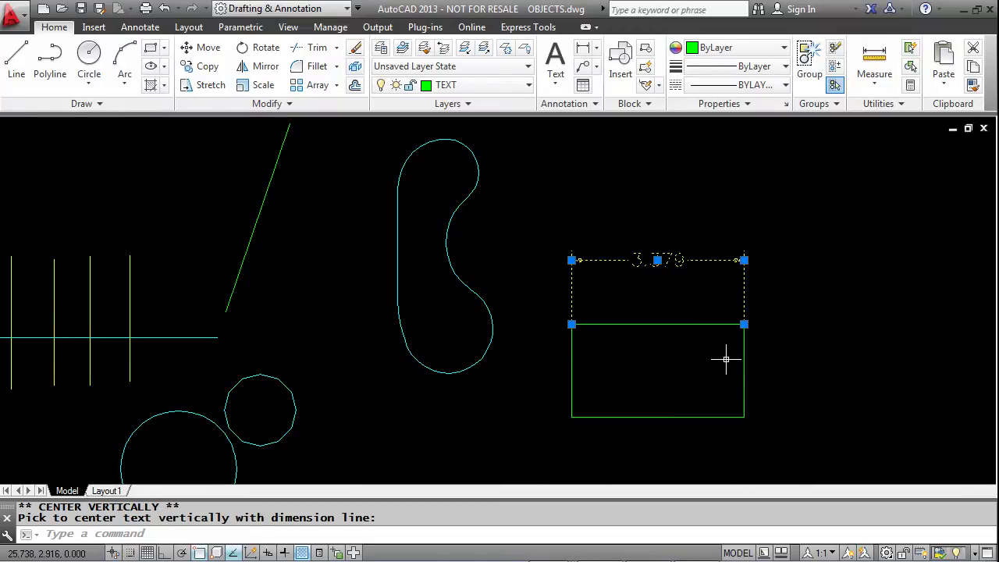
key("Escape")
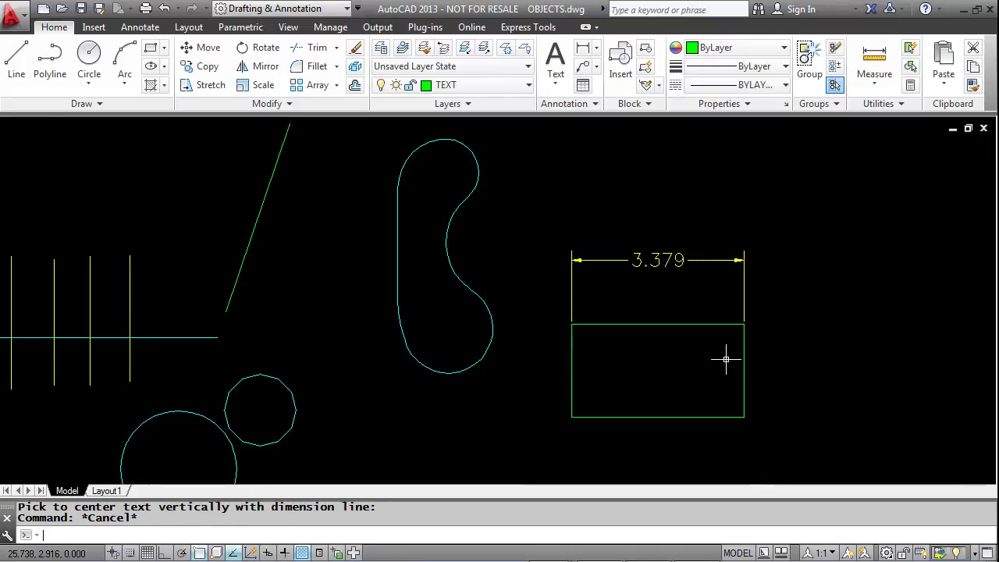
key("Escape")
scroll(552, 358, "down", 2)
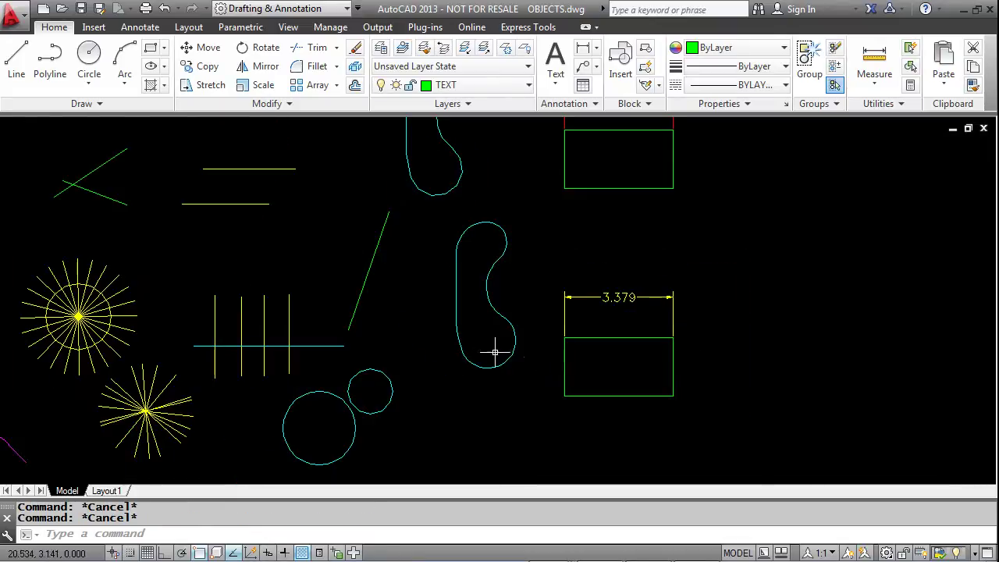
middle_click_drag(495, 353, 591, 319)
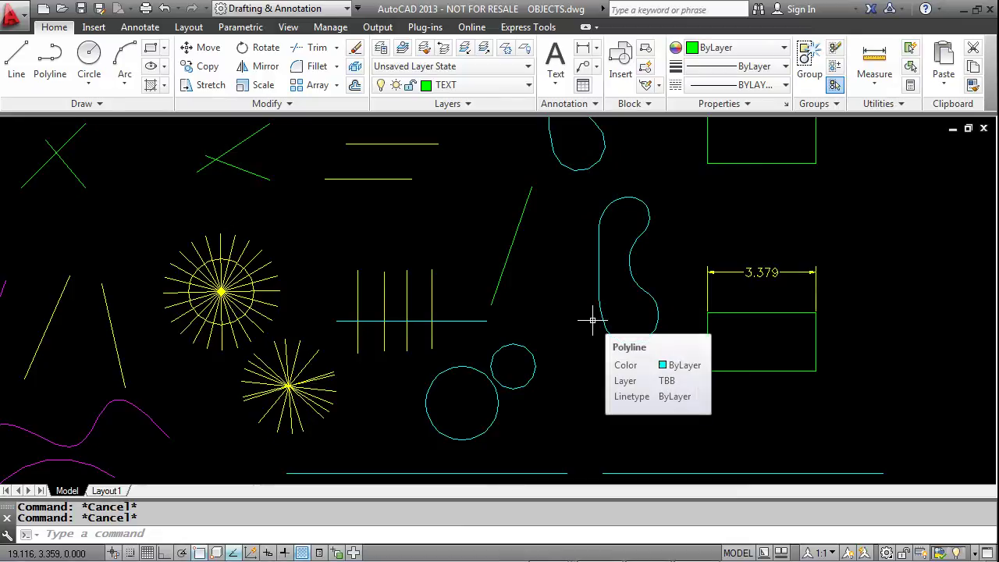
scroll(593, 320, "down", 2)
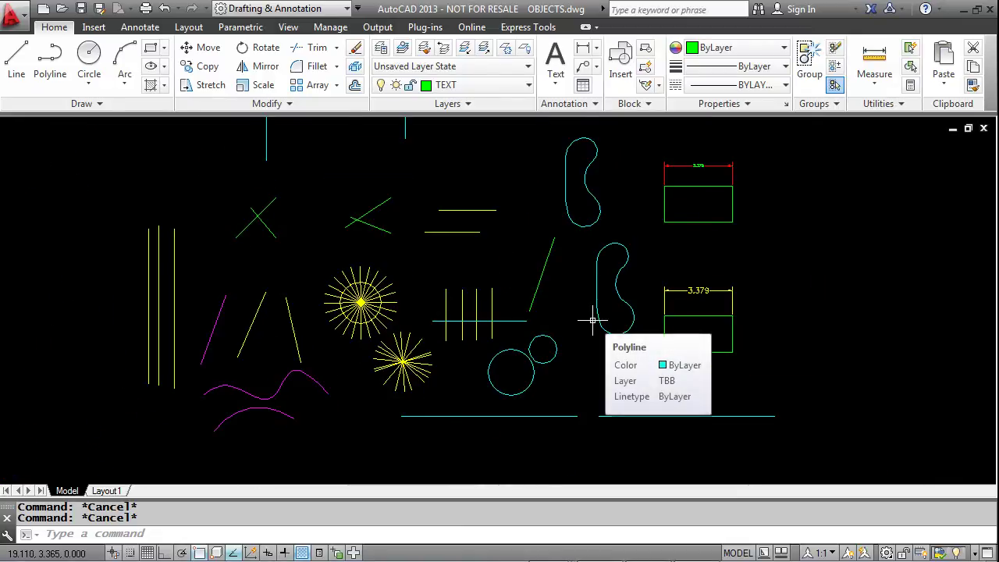
middle_click_drag(597, 339, 631, 385)
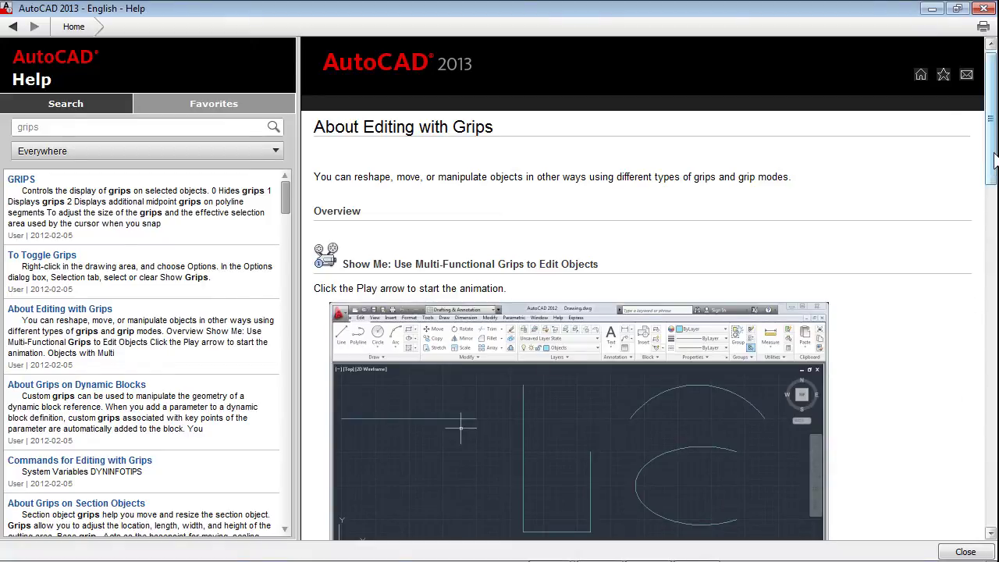
Read through the "About Editing with Grips" help topic, from the overview to the stretching tips and grip display limits
left_click_drag(994, 160, 996, 202)
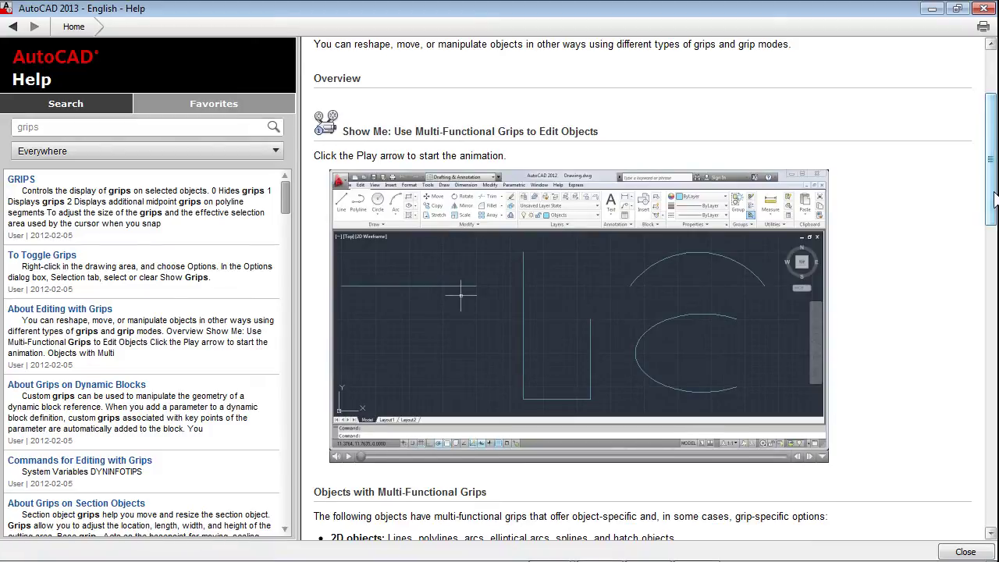
left_click_drag(995, 201, 993, 334)
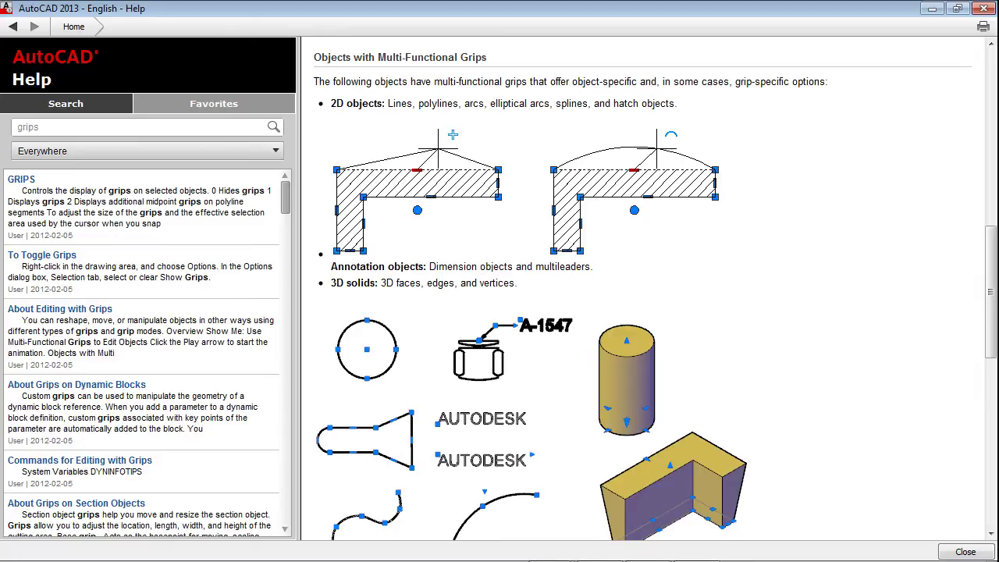
scroll(991, 370, "down", 2)
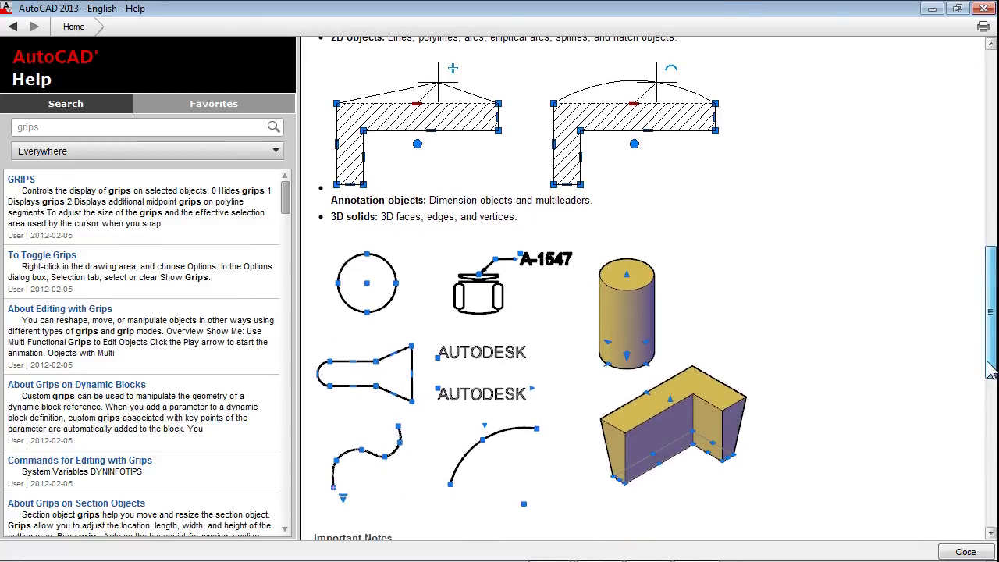
left_click_drag(991, 371, 986, 393)
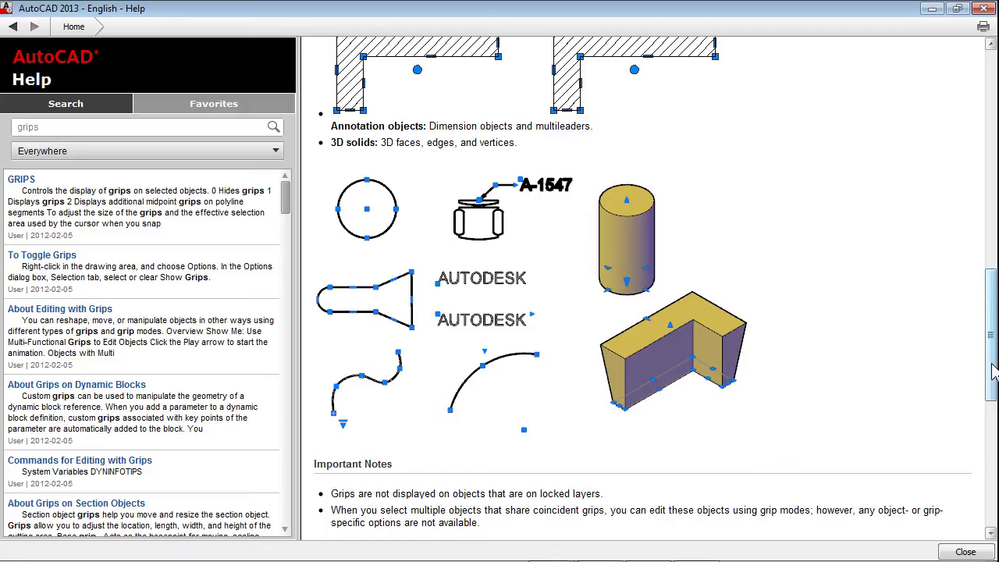
left_click_drag(993, 373, 988, 461)
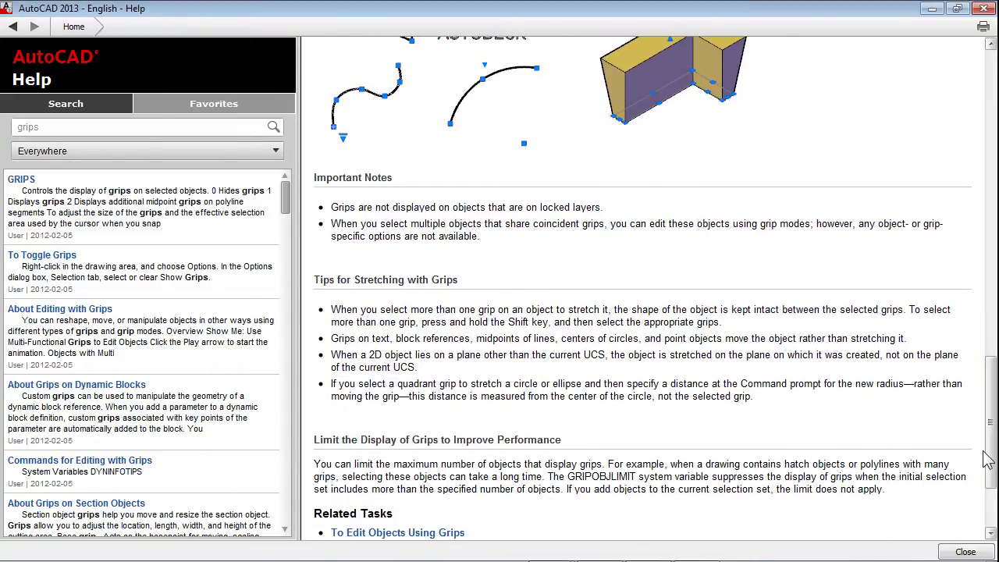
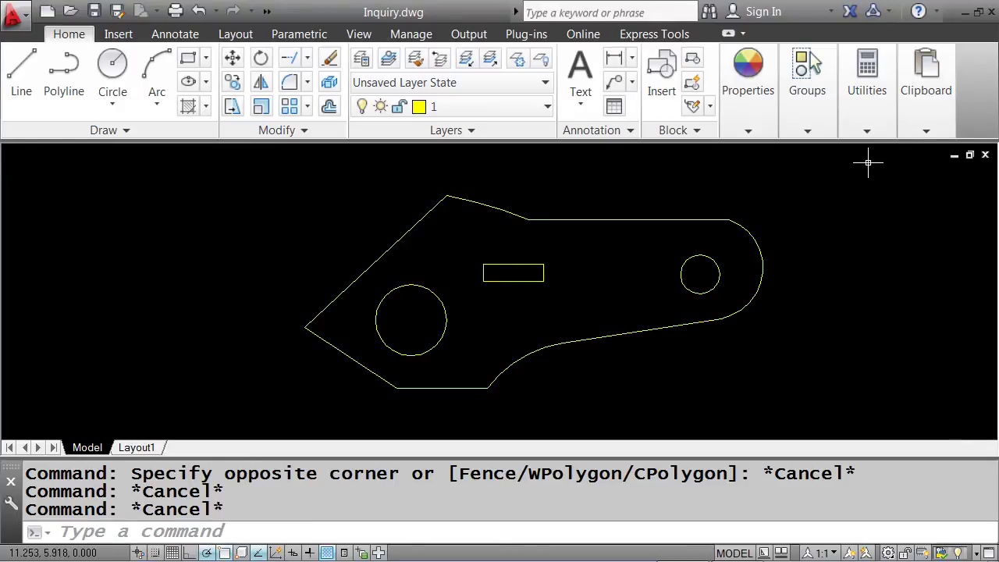
left_click(868, 131)
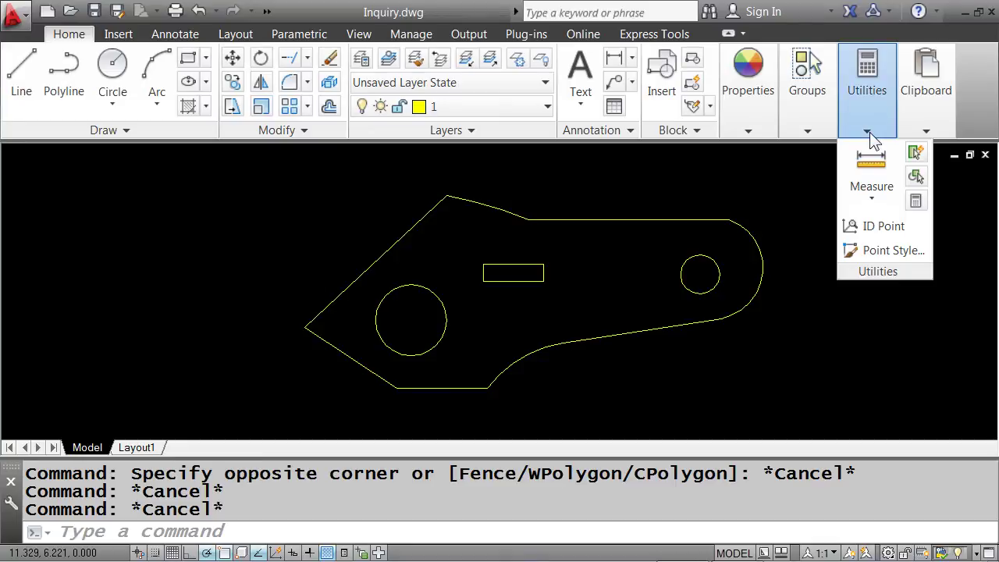
left_click(872, 198)
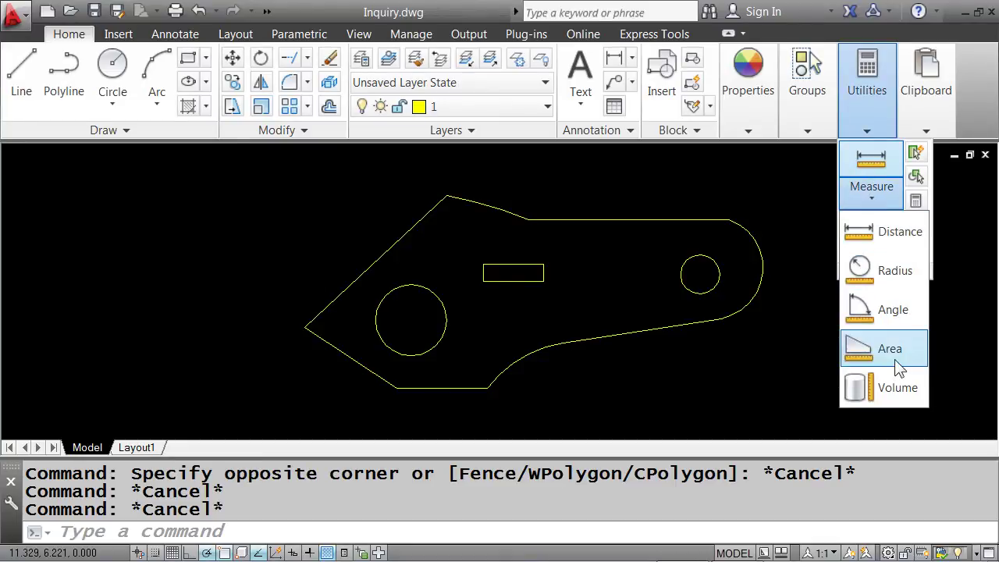
key("Escape")
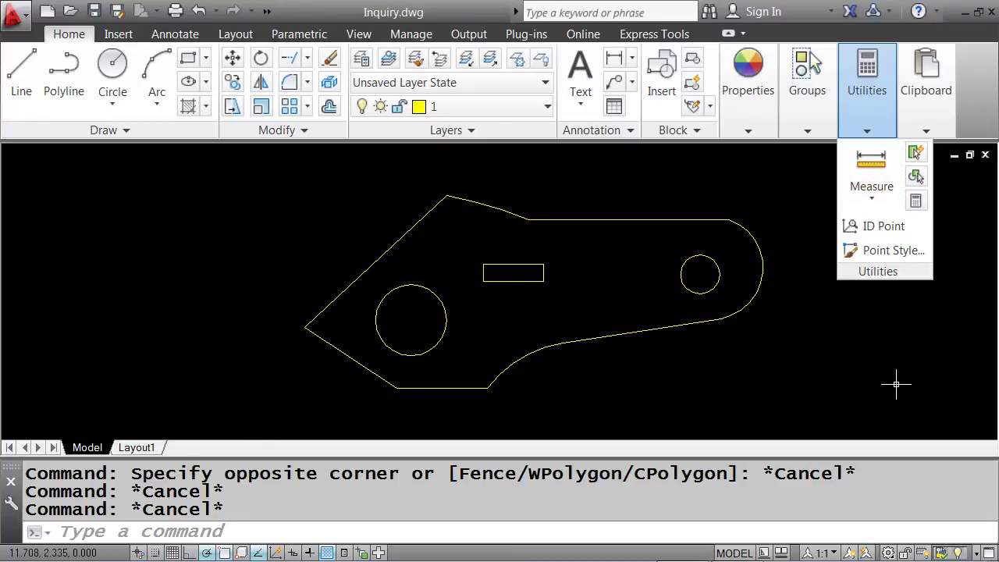
key("Escape")
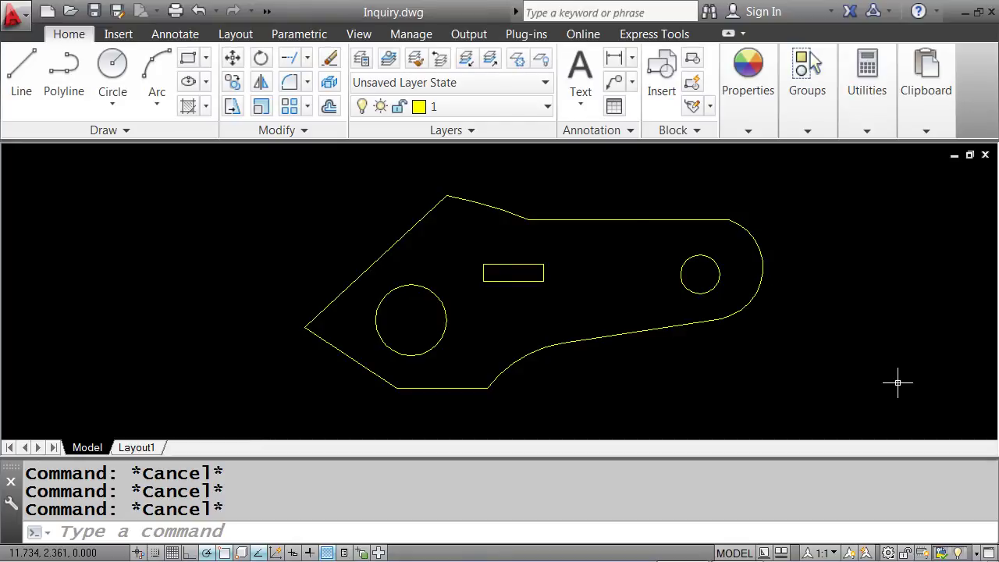
Measure the distance from the center of the large circle to the center of the small circle
type("di")
key("Return")
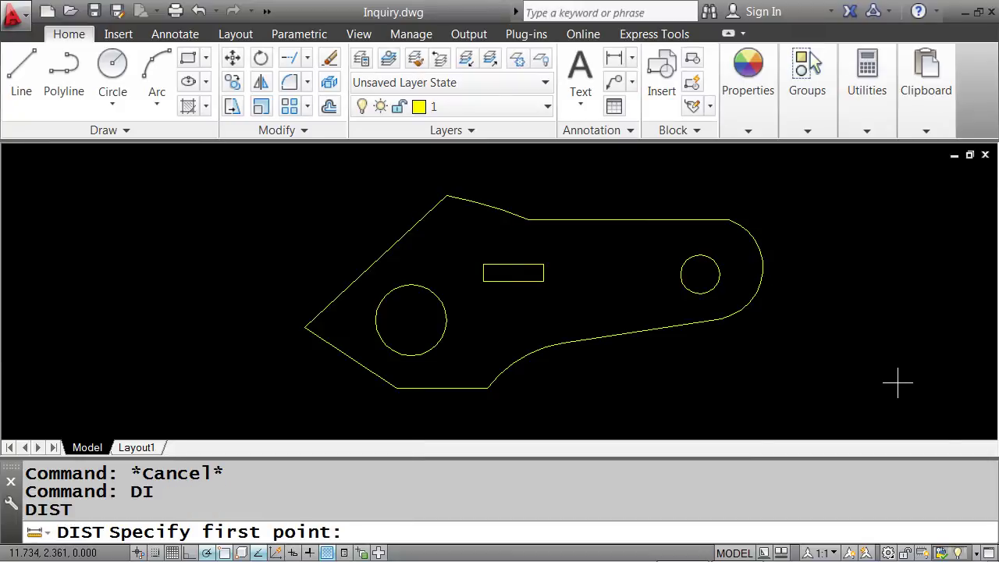
left_click(449, 329)
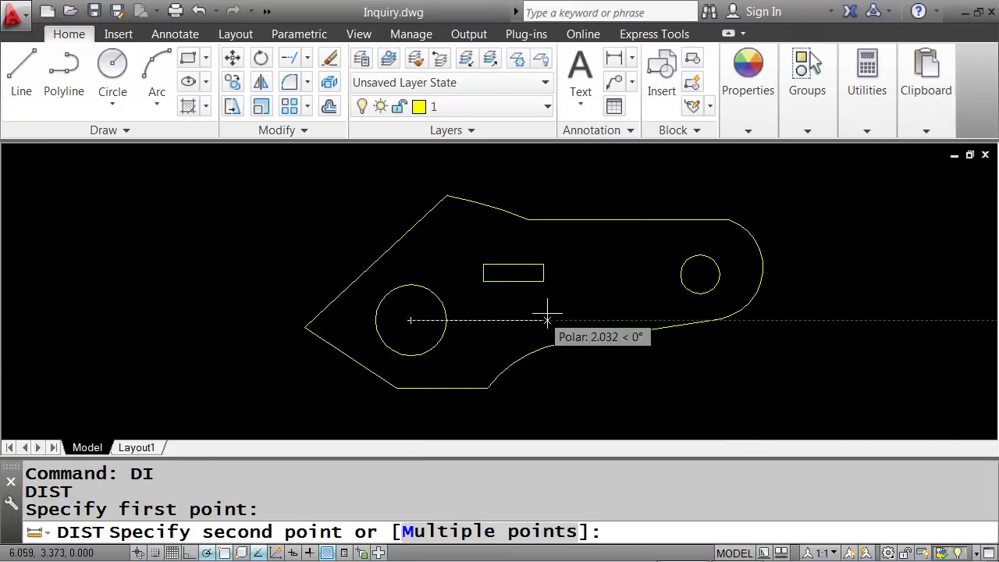
left_click(672, 275)
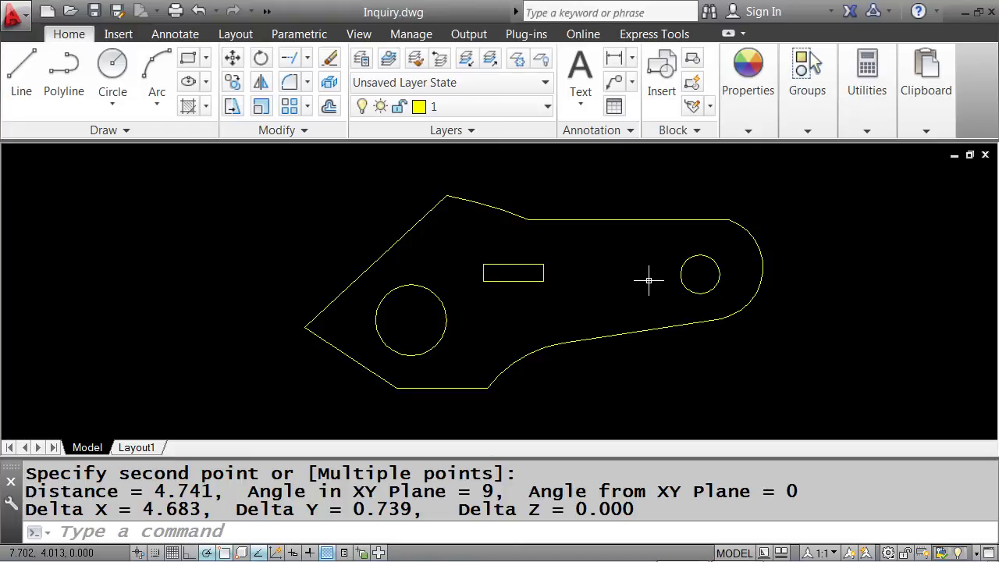
Set the drawing units' length precision to one decimal place (0.0), keeping the Decimal type
type("units")
key("Return")
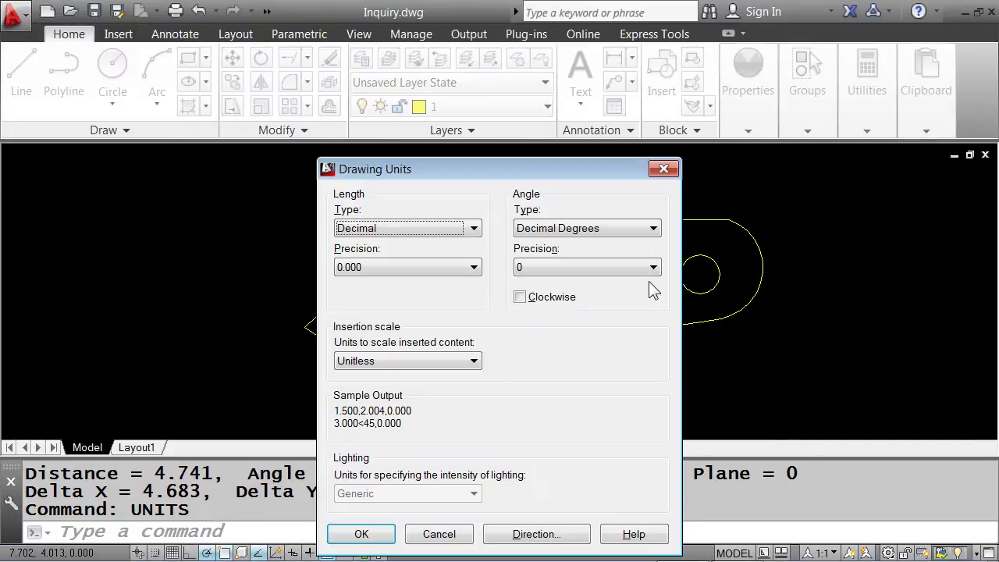
left_click(474, 229)
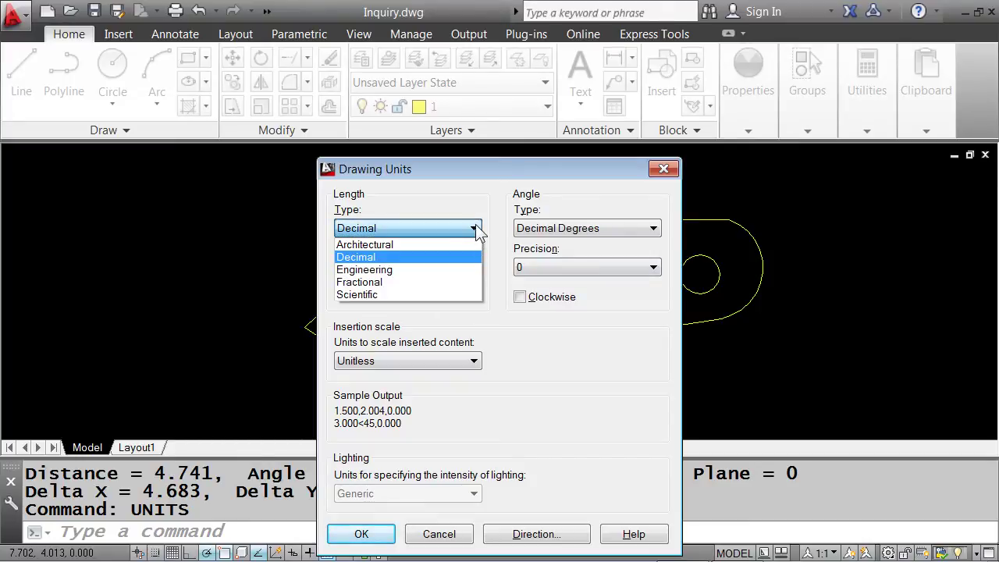
left_click(474, 229)
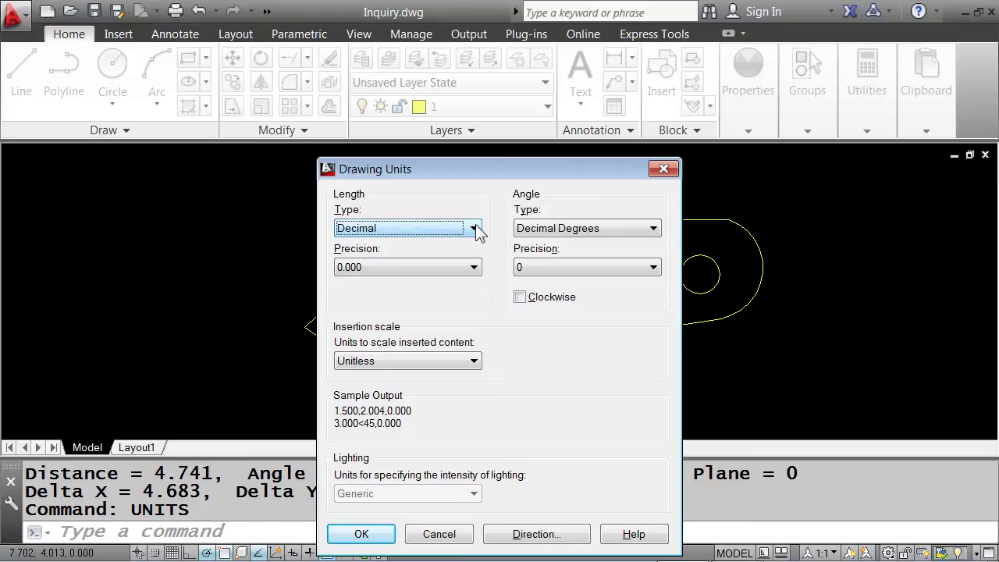
left_click(425, 267)
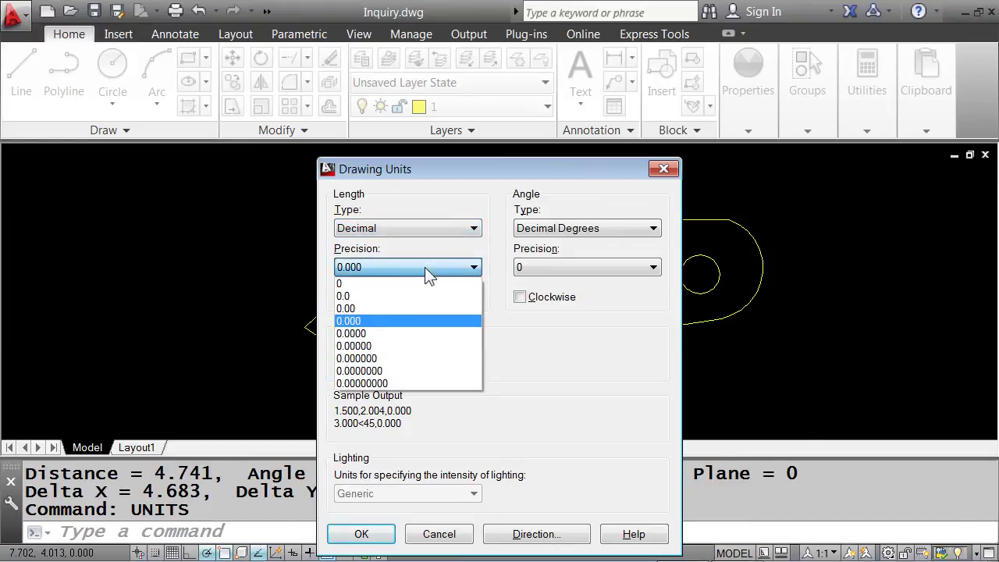
left_click(397, 298)
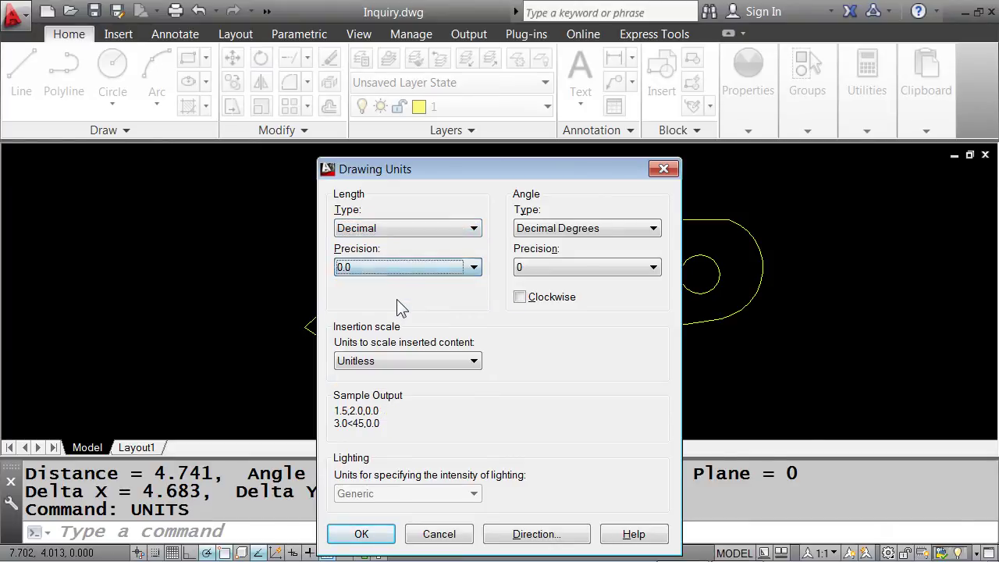
left_click(363, 533)
key("Escape")
key("Escape")
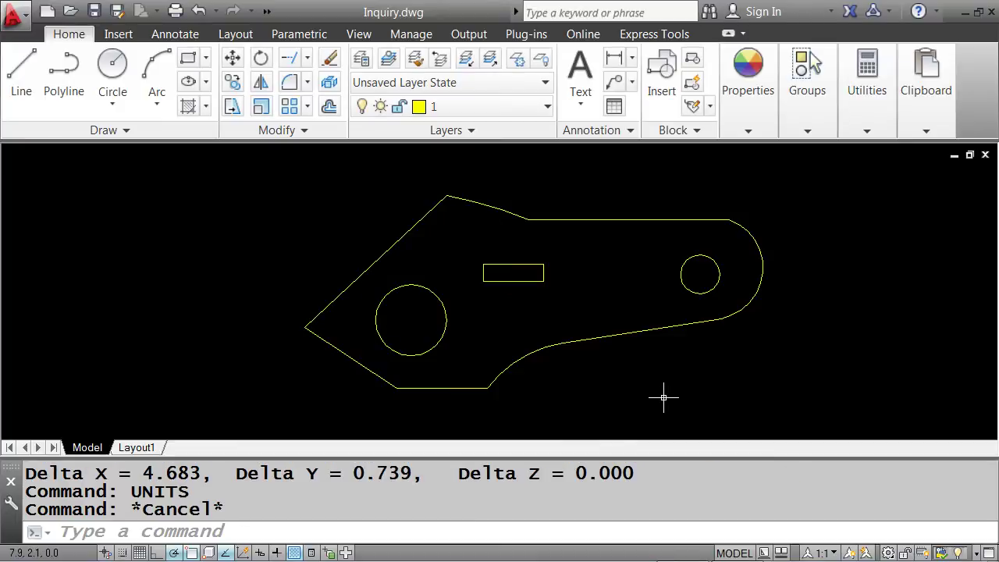
Measure the center-to-center distance between the large and small circles again with the one-decimal precision
type("di")
key("Return")
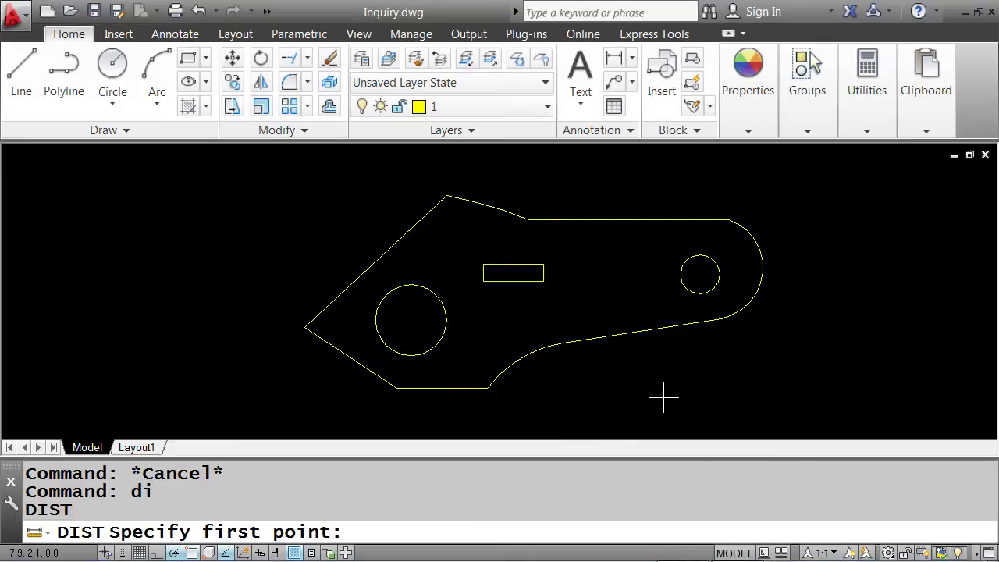
left_click(455, 330)
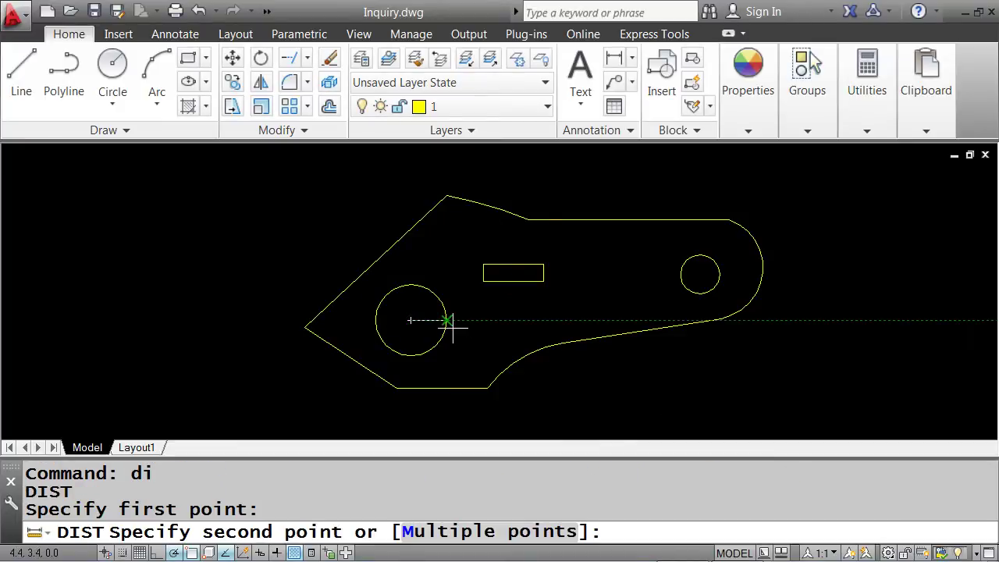
left_click(699, 274)
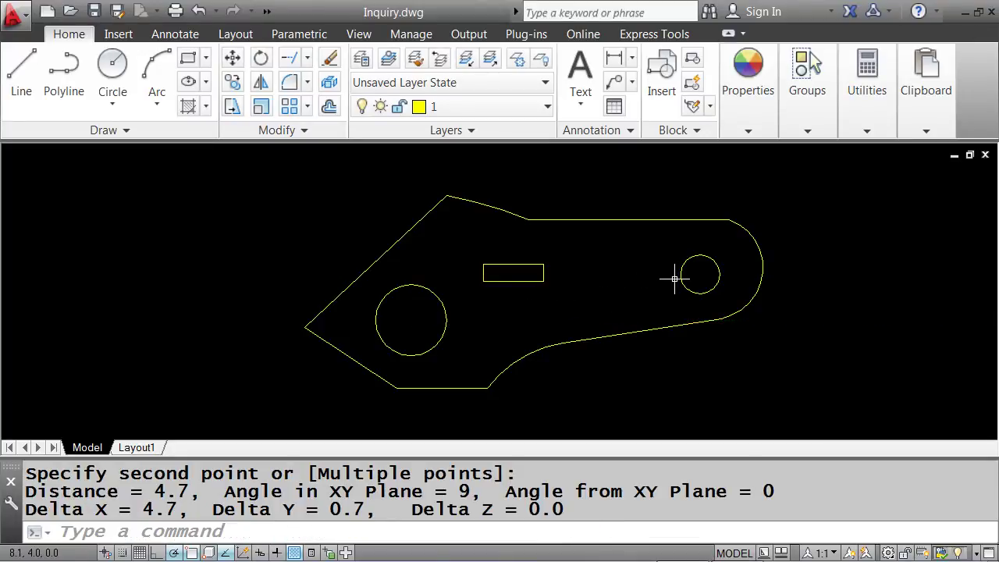
Measure the distance from the midpoint of the rectangle's right edge to the center of the small circle
scroll(518, 306, "up", 4)
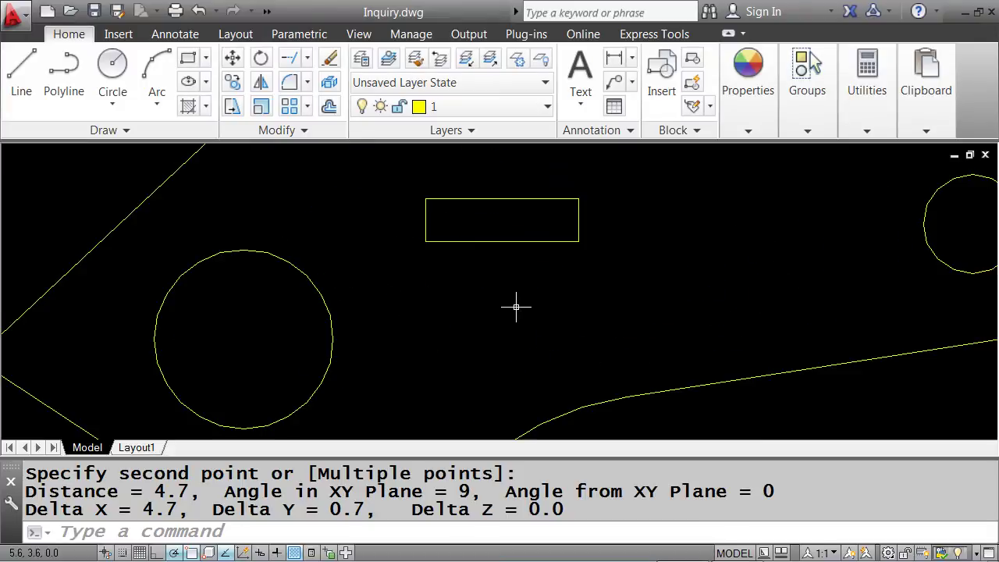
type("di")
key("Return")
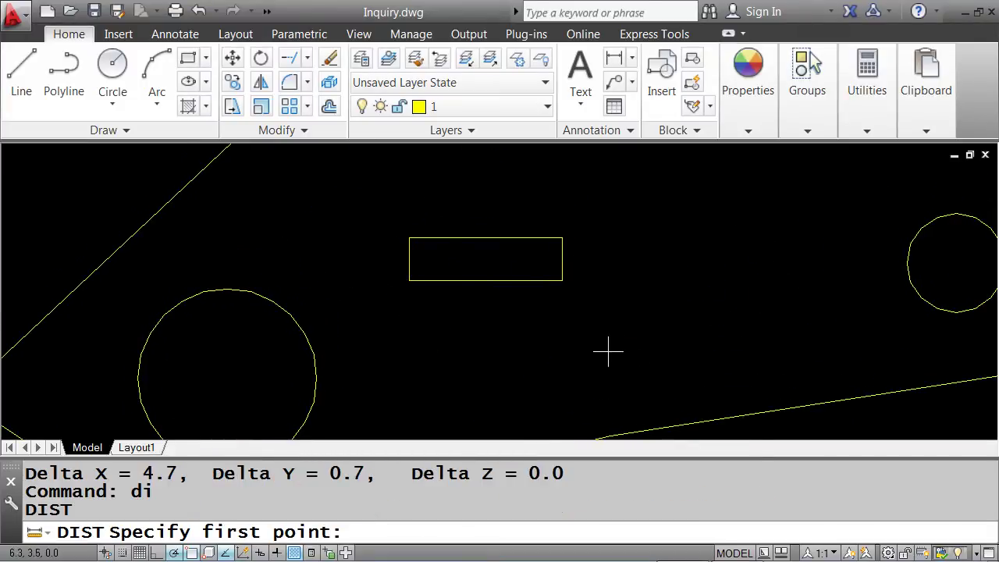
left_click(562, 259)
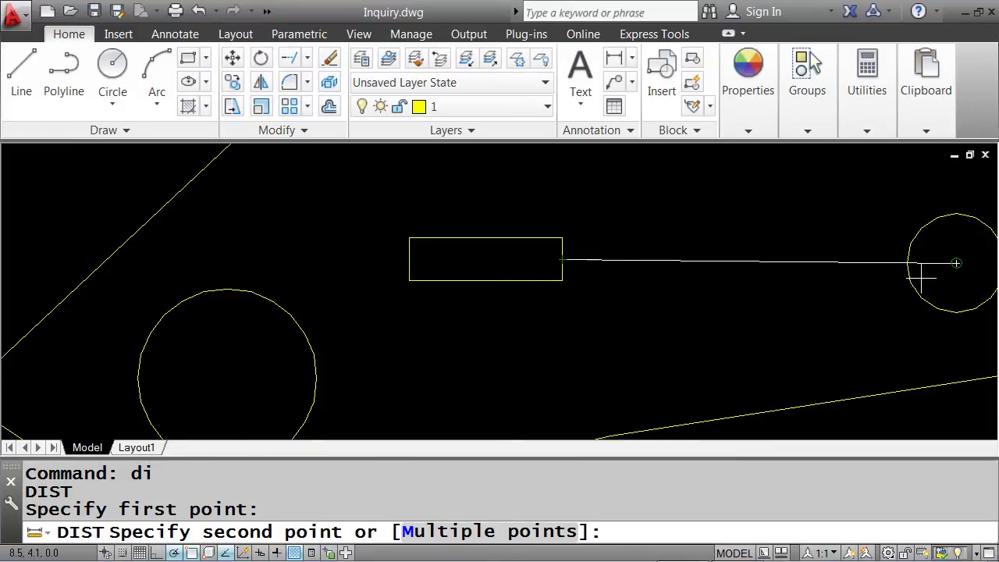
left_click(953, 263)
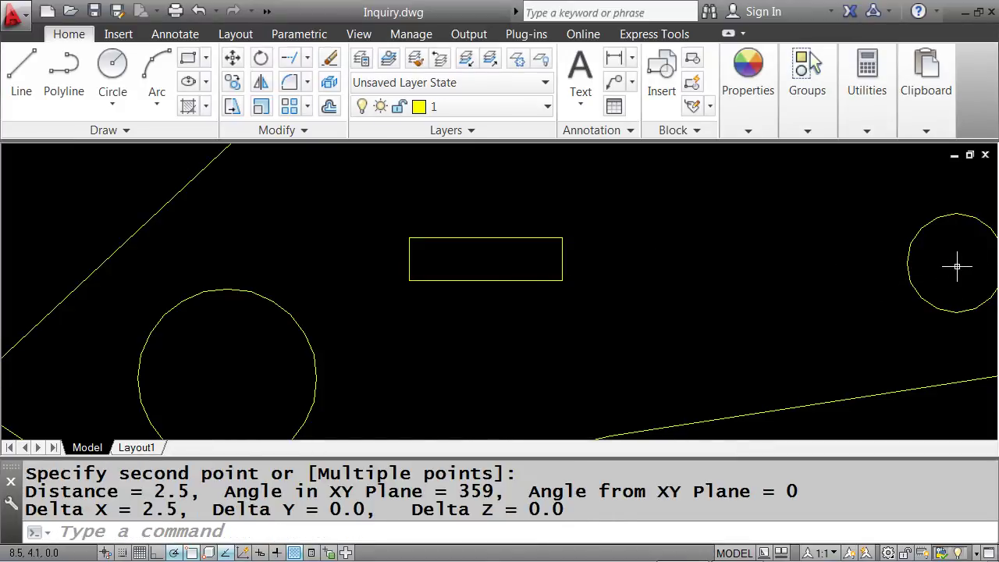
key("Escape")
key("Escape")
key("Escape")
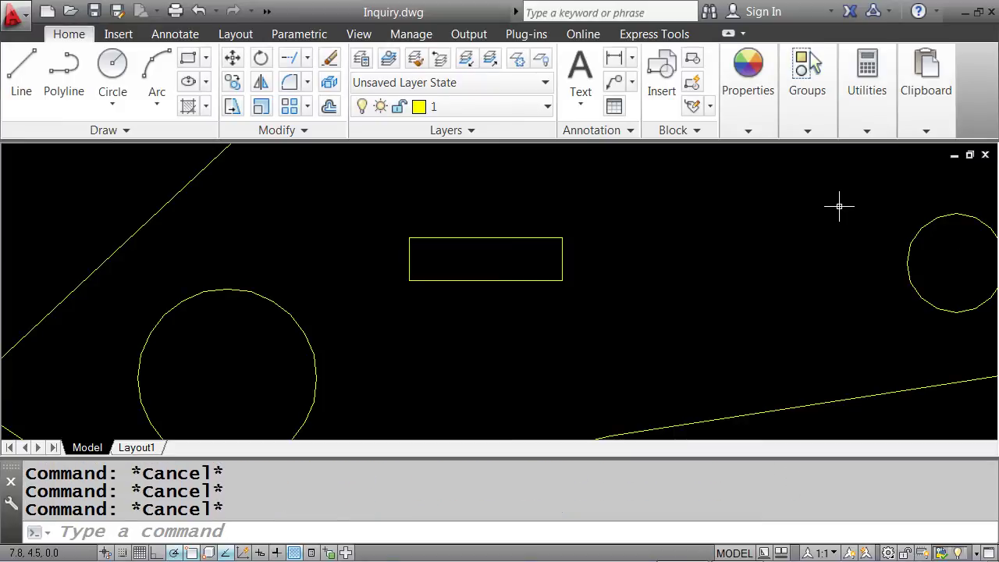
Measure the distance from the rectangle's lower-right corner to the center of the large circle
type("di")
key("Return")
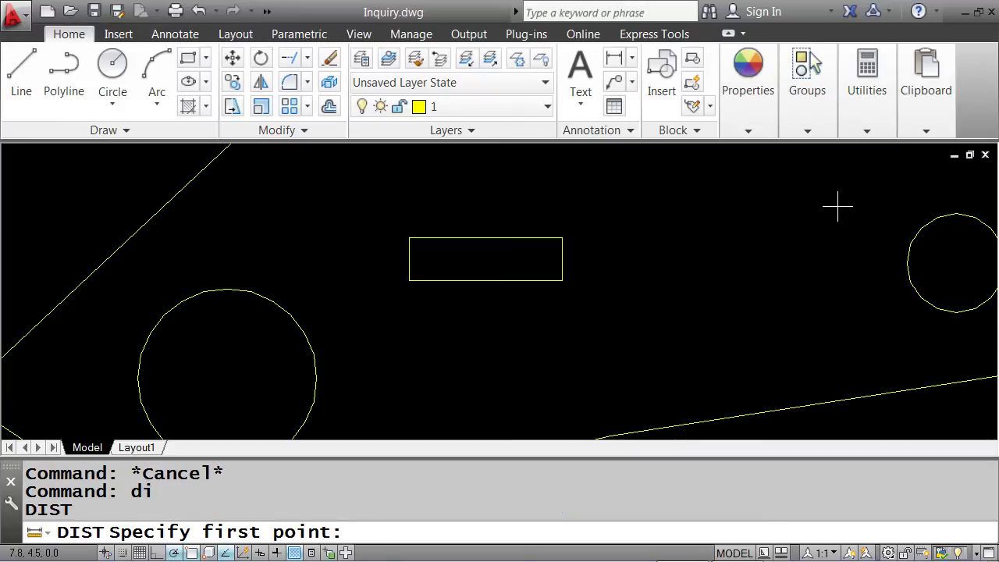
left_click(568, 284)
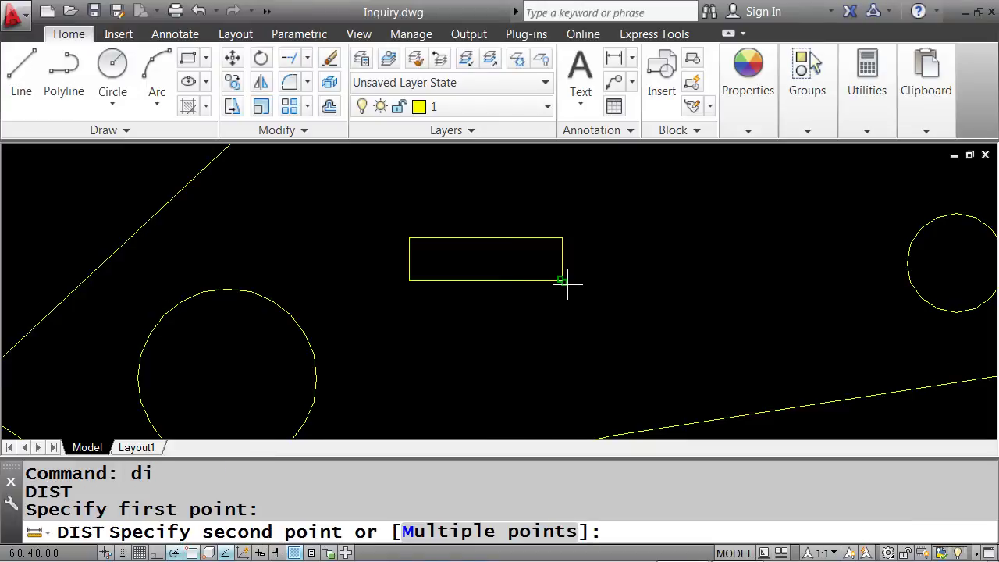
left_click(317, 359)
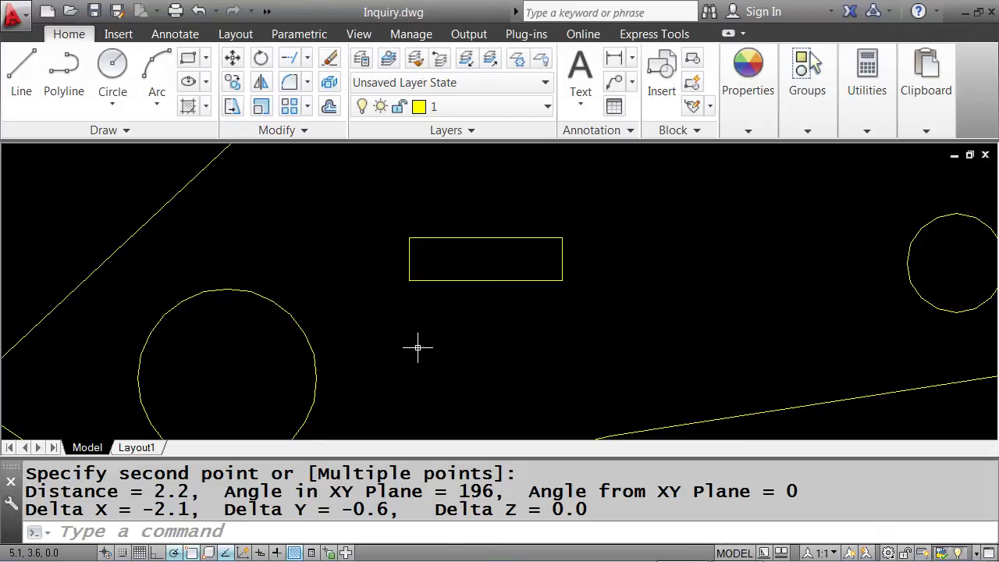
Measure the distance from the center of the large circle to the center of the small circle
scroll(419, 347, "down", 2)
middle_click_drag(424, 346, 436, 320)
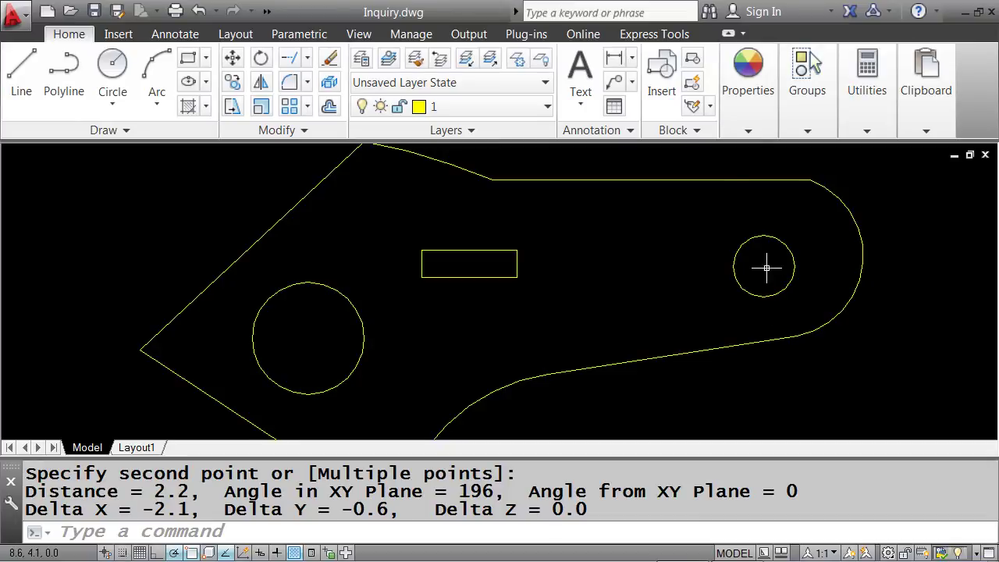
type("di")
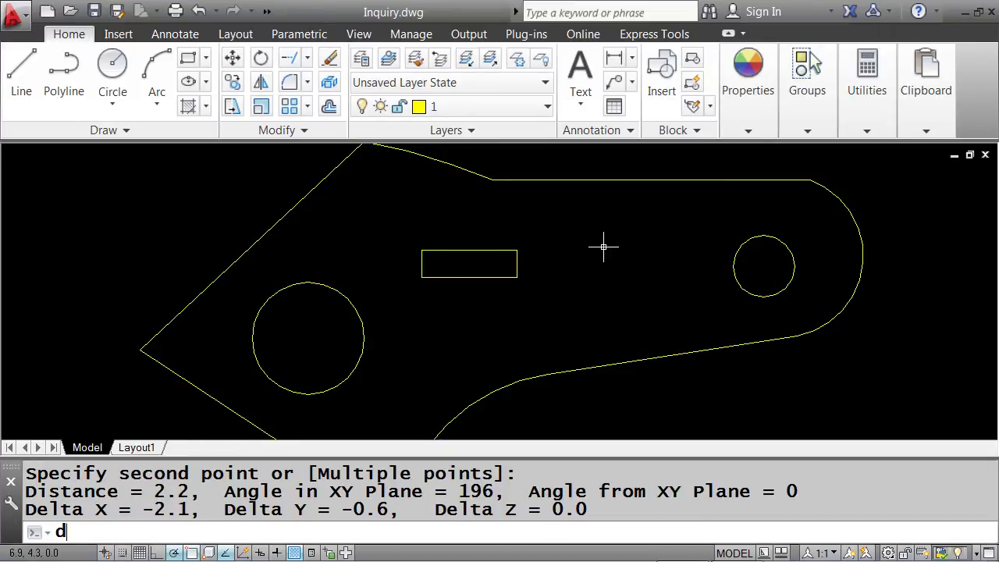
key("Return")
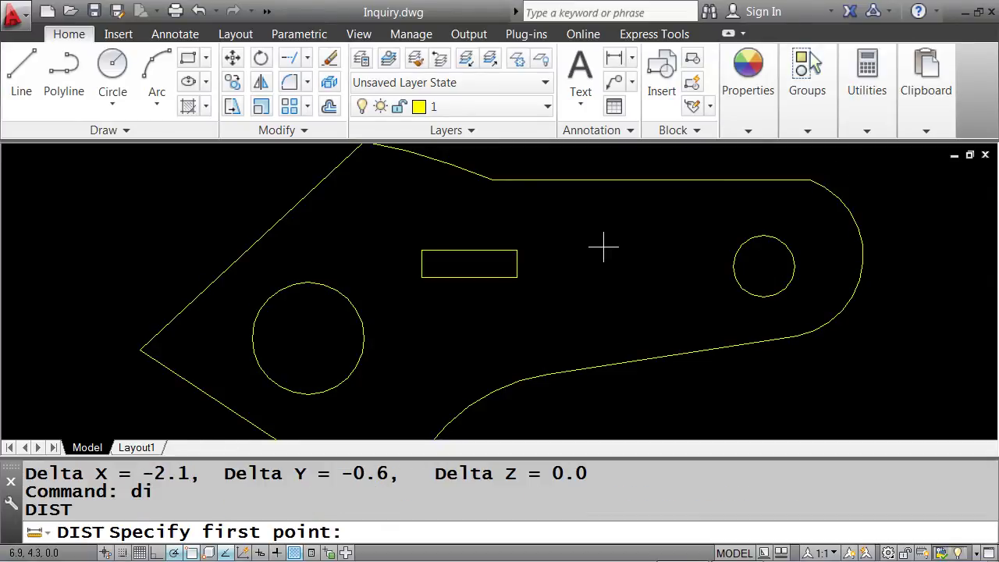
left_click(365, 348)
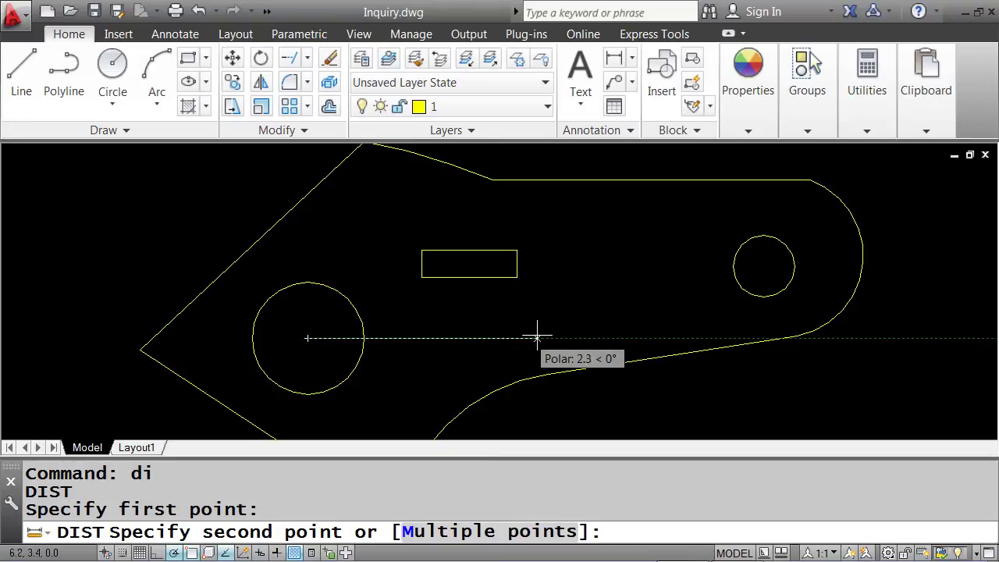
left_click(730, 269)
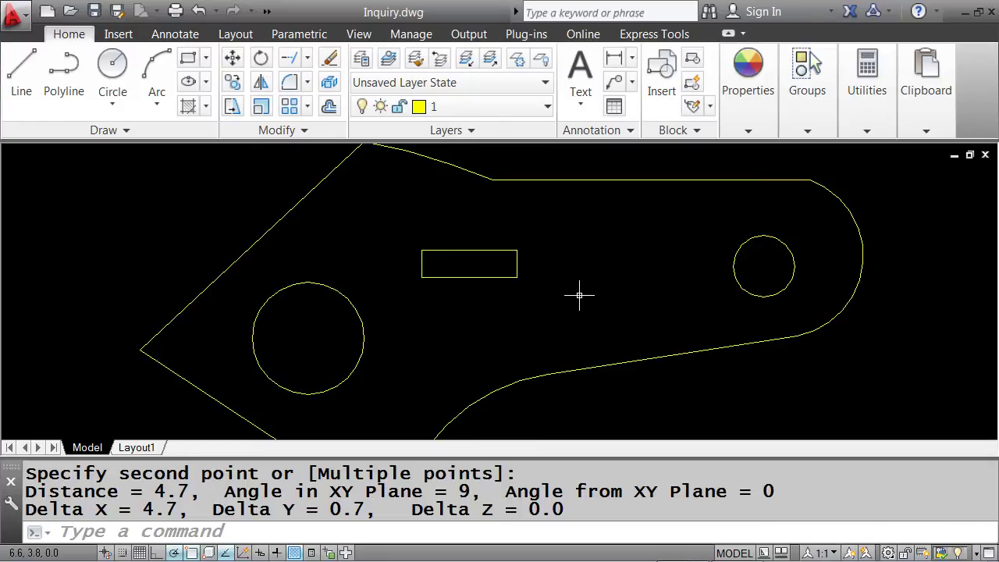
Measure the radius of the rounded outline arc that surrounds the small circle
left_click(866, 132)
left_click(871, 198)
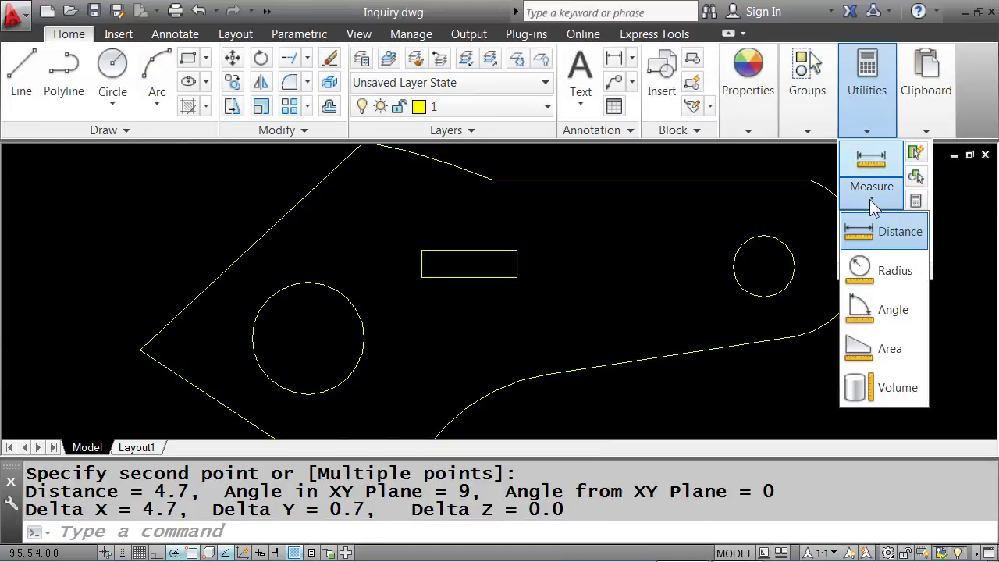
left_click(880, 274)
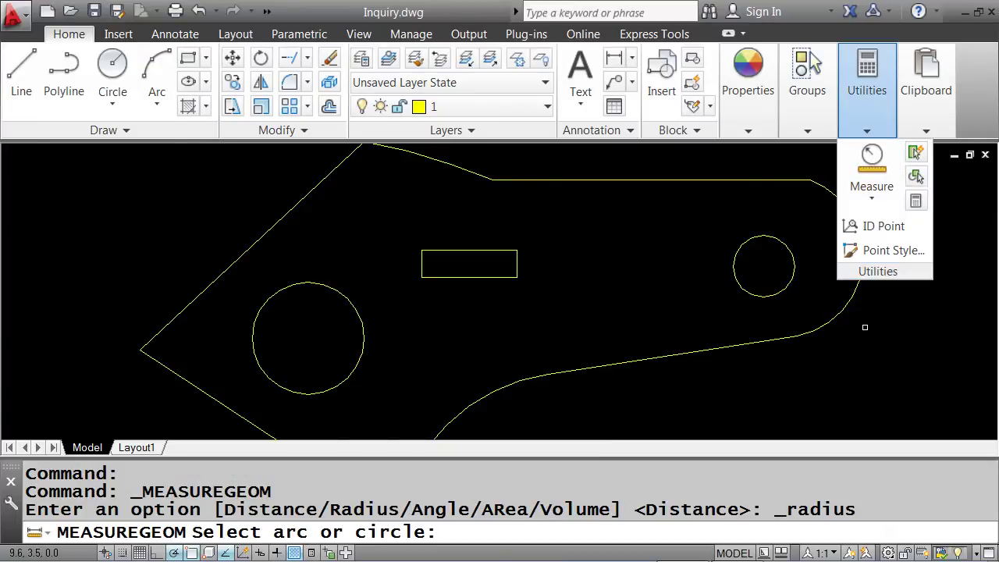
left_click(849, 303)
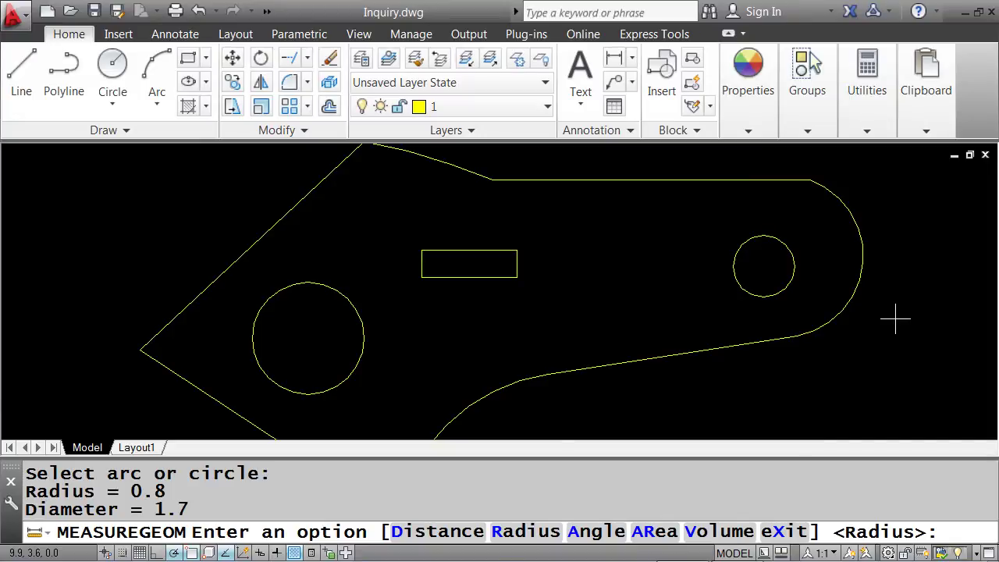
Measure the angle between the two straight outline edges that meet at the part's pointed corner, and end the measurement
left_click(868, 131)
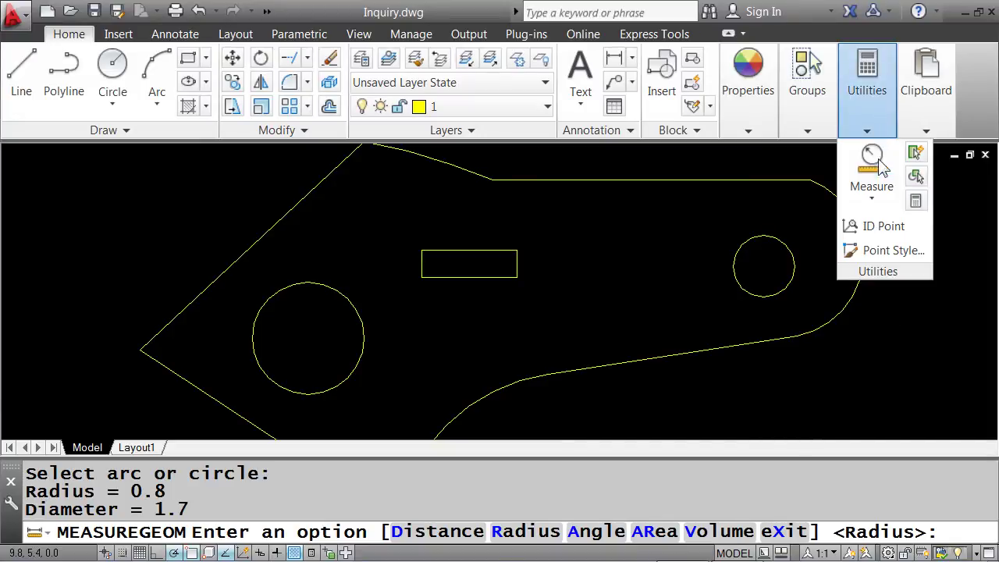
left_click(872, 197)
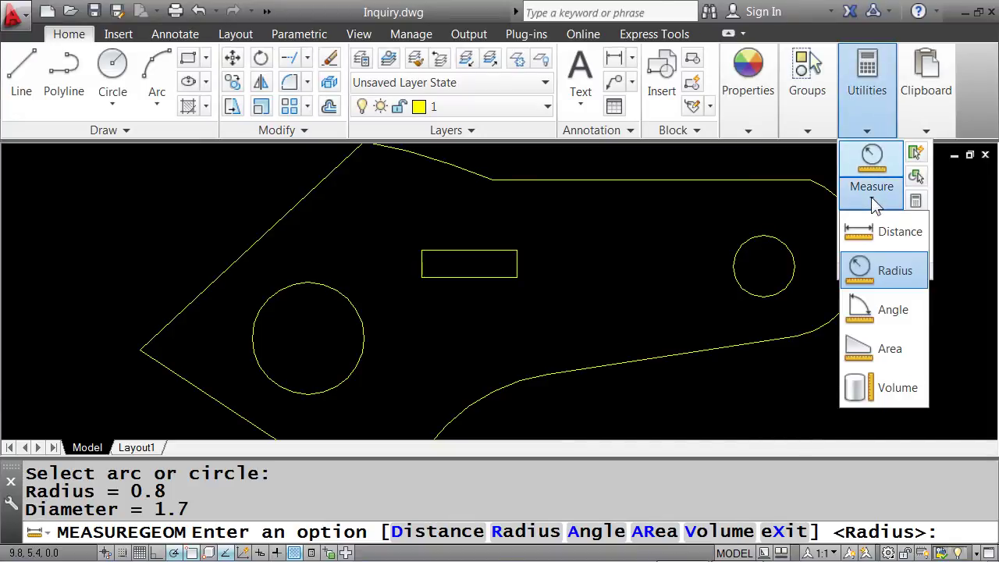
left_click(880, 312)
left_click(214, 289)
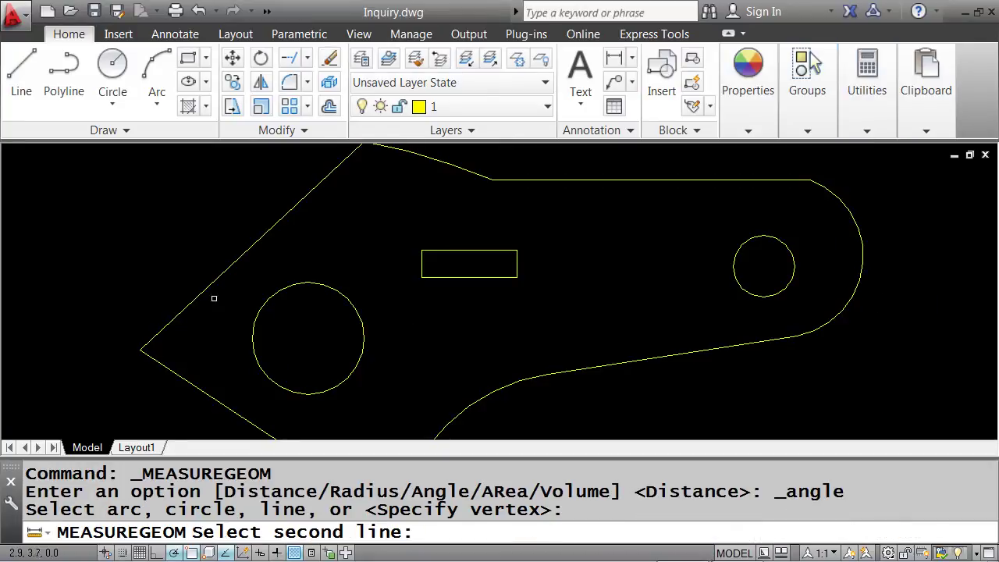
left_click(201, 390)
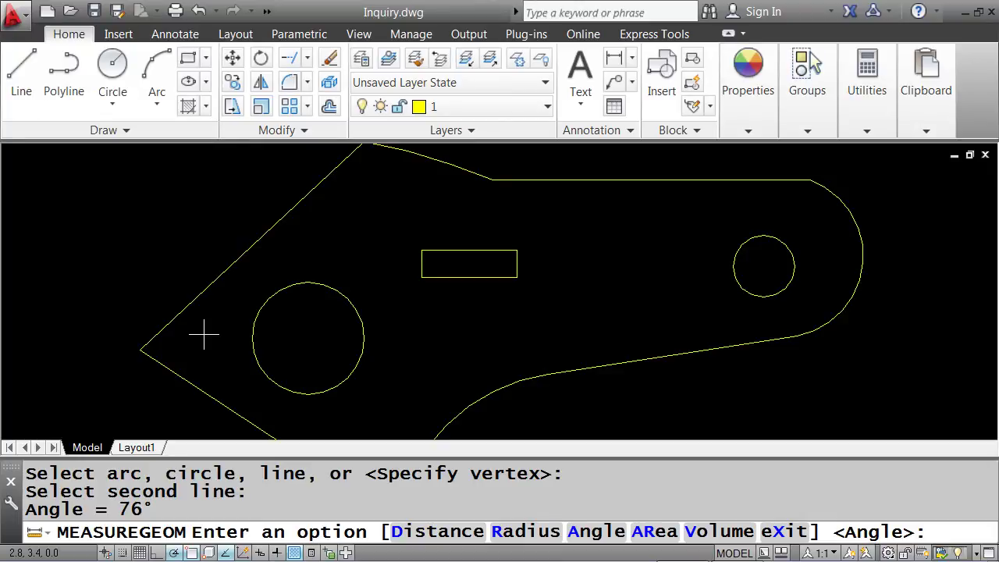
key("Escape")
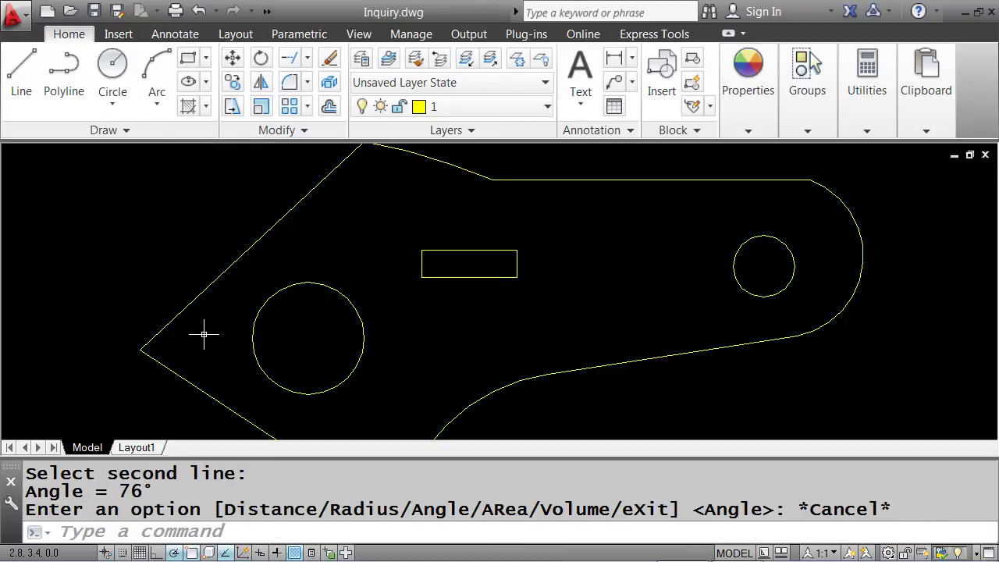
left_click(866, 134)
left_click(874, 200)
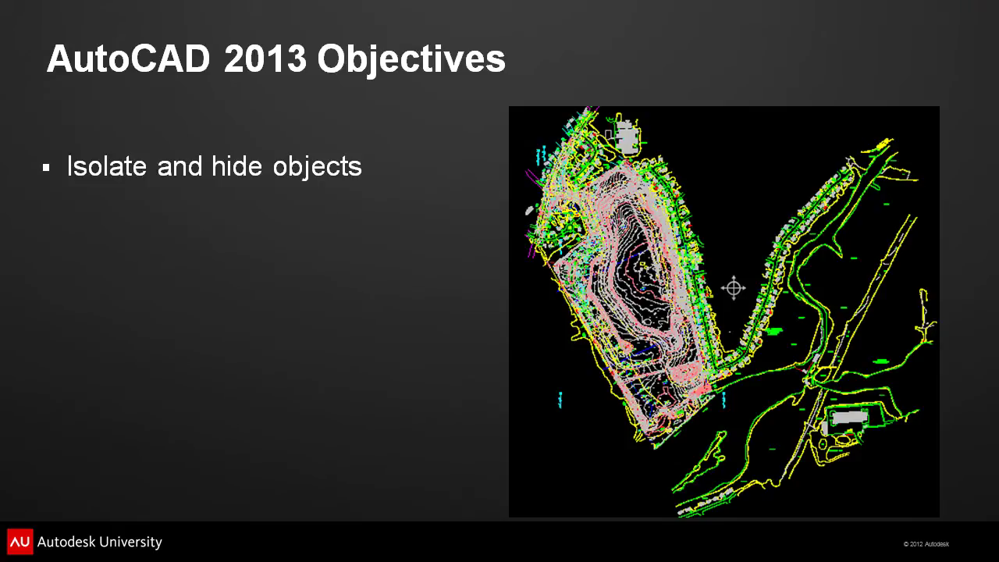
key("Right")
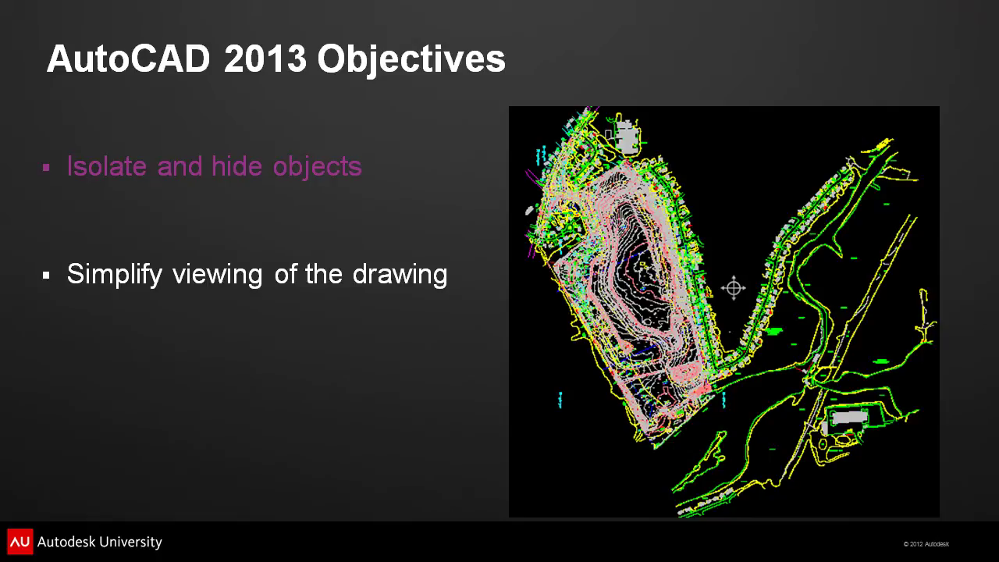
key("Right")
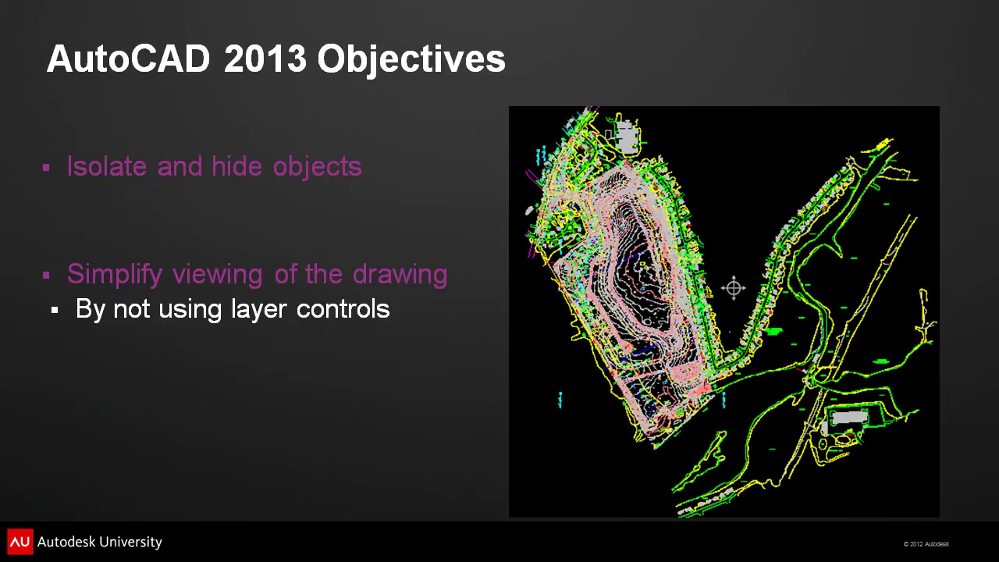
key("Right")
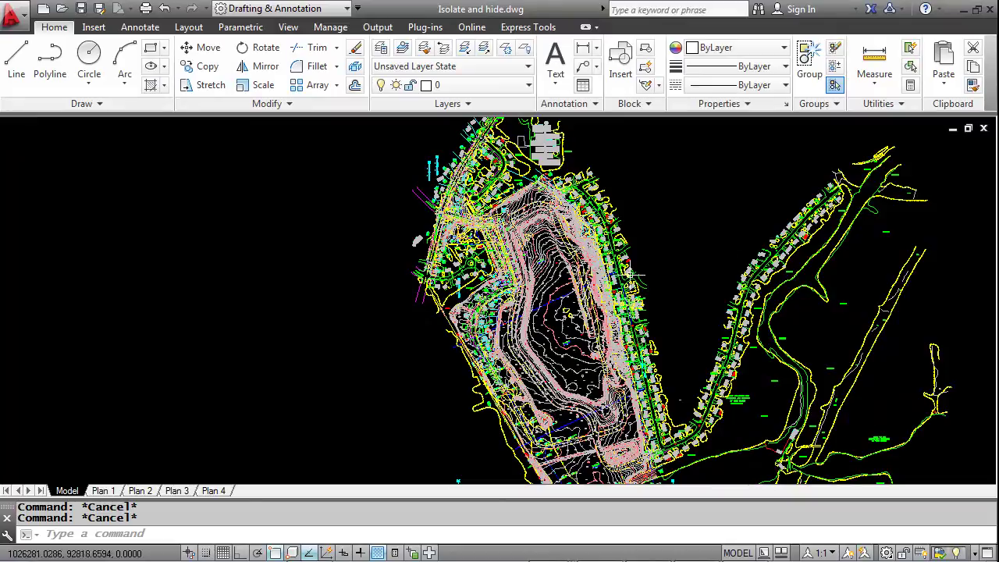
Isolate the two neighboring cyan hatched houses along the road together with their lot lines, labels and the adjacent contoured pile
scroll(640, 274, "up", 5)
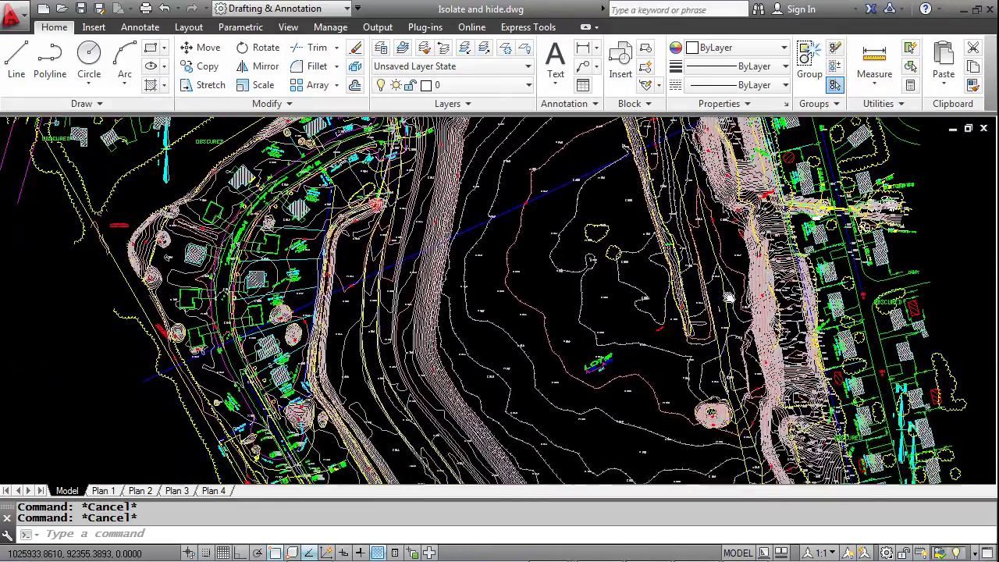
middle_click_drag(728, 298, 912, 280)
scroll(566, 352, "up", 2)
middle_click_drag(526, 335, 639, 293)
scroll(566, 310, "up", 2)
middle_click_drag(568, 311, 696, 331)
scroll(696, 330, "up", 2)
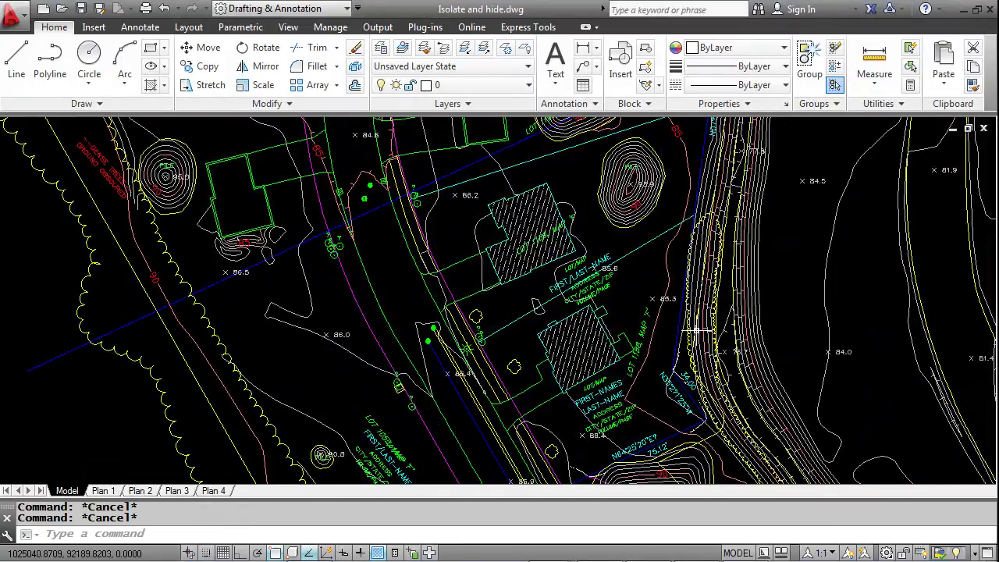
scroll(697, 330, "up", 2)
middle_click_drag(596, 276, 616, 331)
right_click(621, 299)
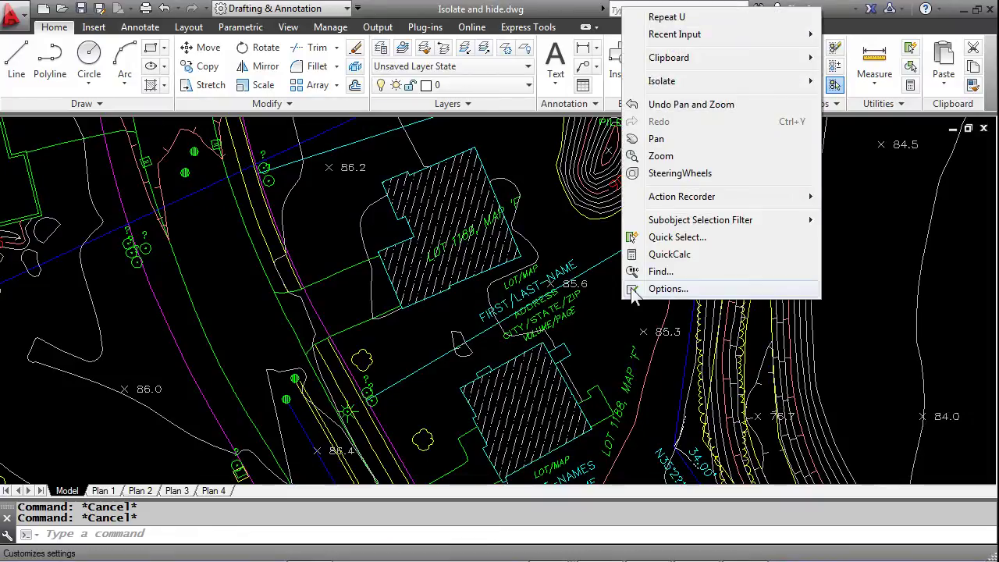
mouse_move(678, 83)
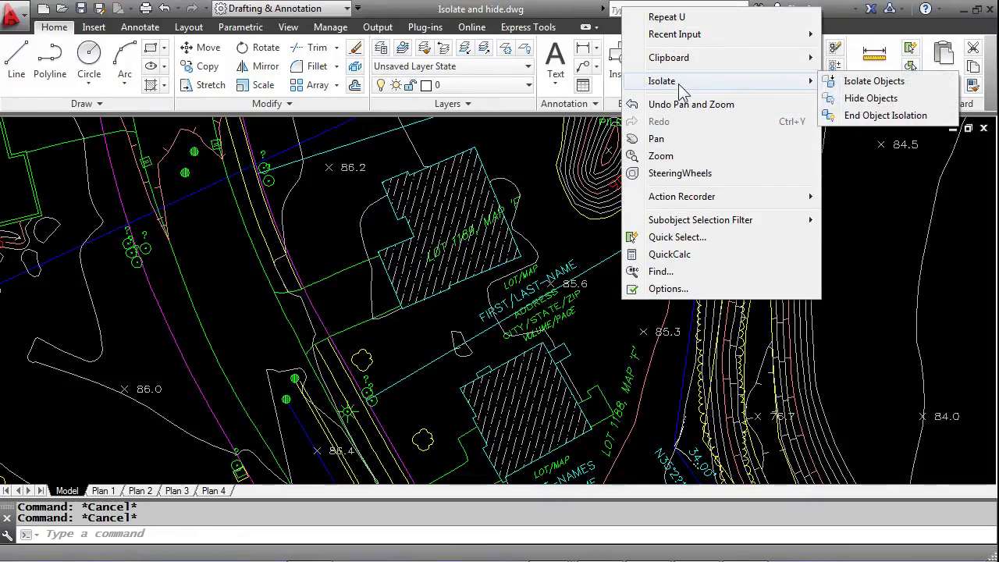
left_click(866, 81)
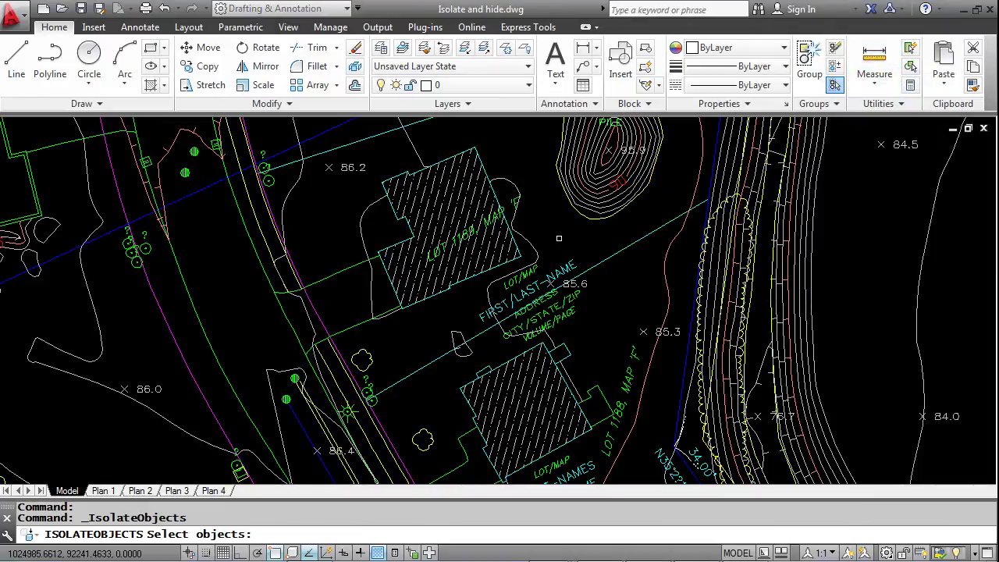
middle_click_drag(560, 238, 602, 301)
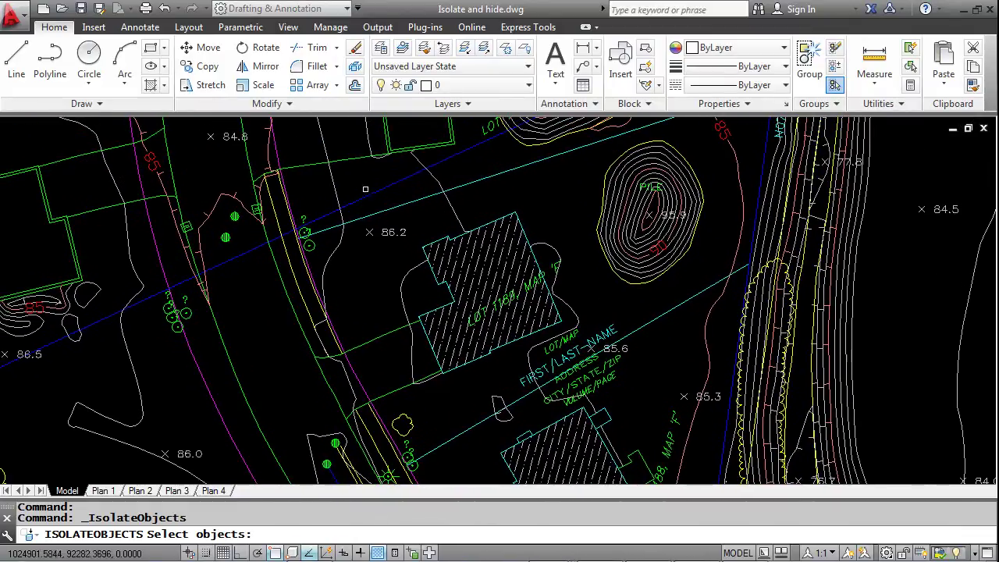
left_click(317, 178)
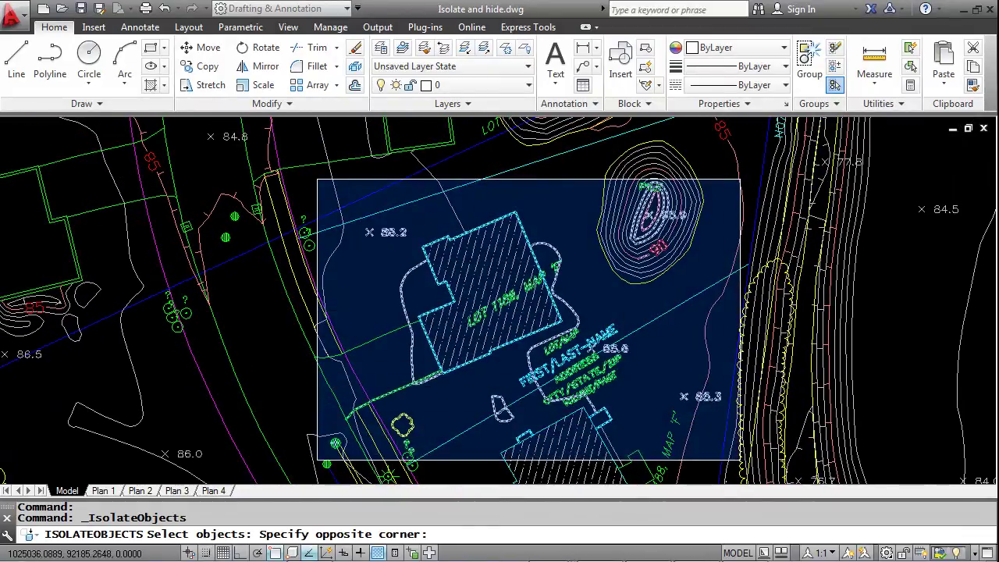
left_click(740, 462)
scroll(741, 462, "down", 2)
scroll(738, 470, "down", 2)
middle_click_drag(728, 441, 715, 336)
left_click(709, 397)
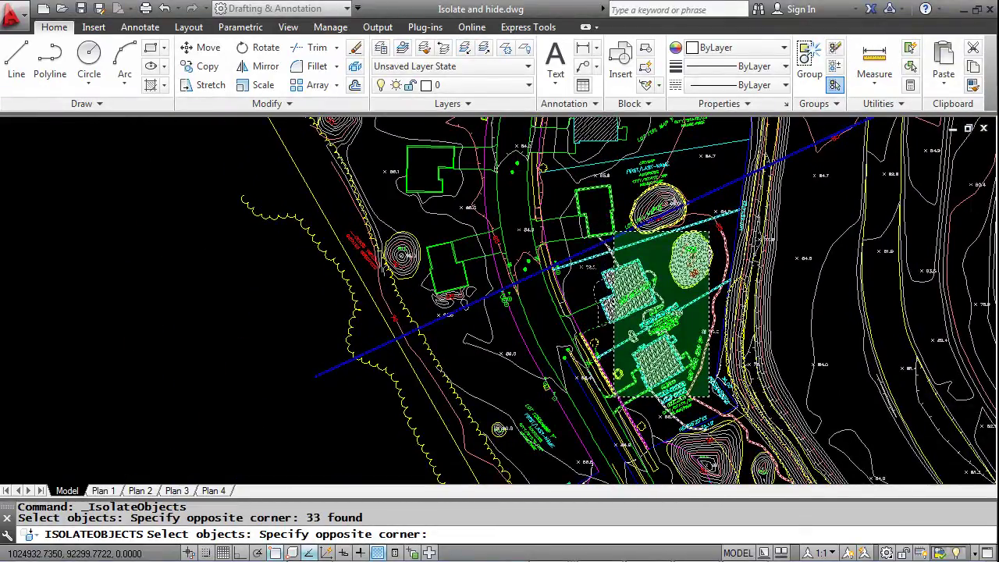
left_click(614, 232)
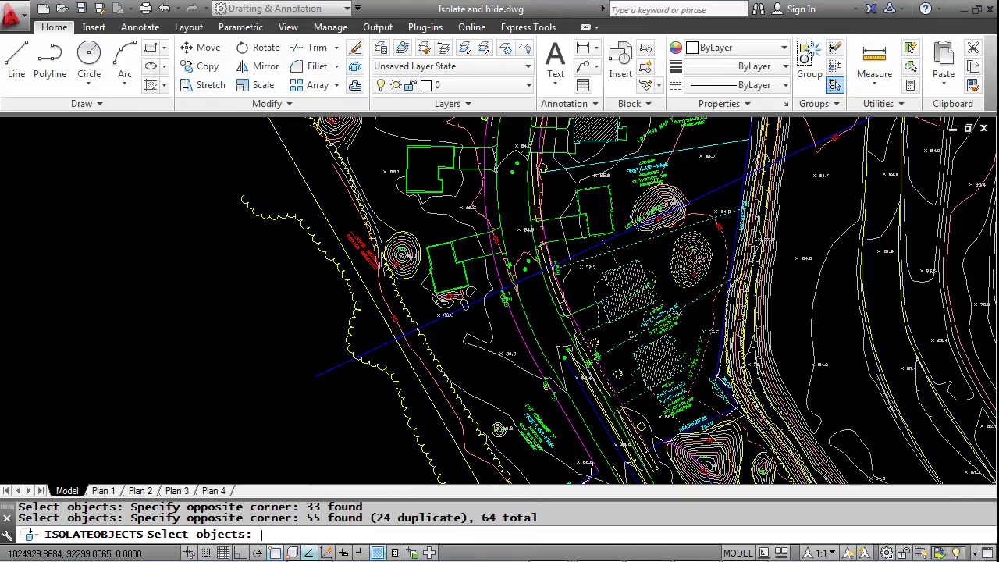
key("Return")
Hide the blue and magenta lines, long contour line, green building outline, yellow oval, and roadside lines beside the two hatched houses
middle_click_drag(706, 288, 622, 273)
scroll(622, 273, "down", 7)
scroll(682, 284, "up", 4)
scroll(577, 285, "up", 4)
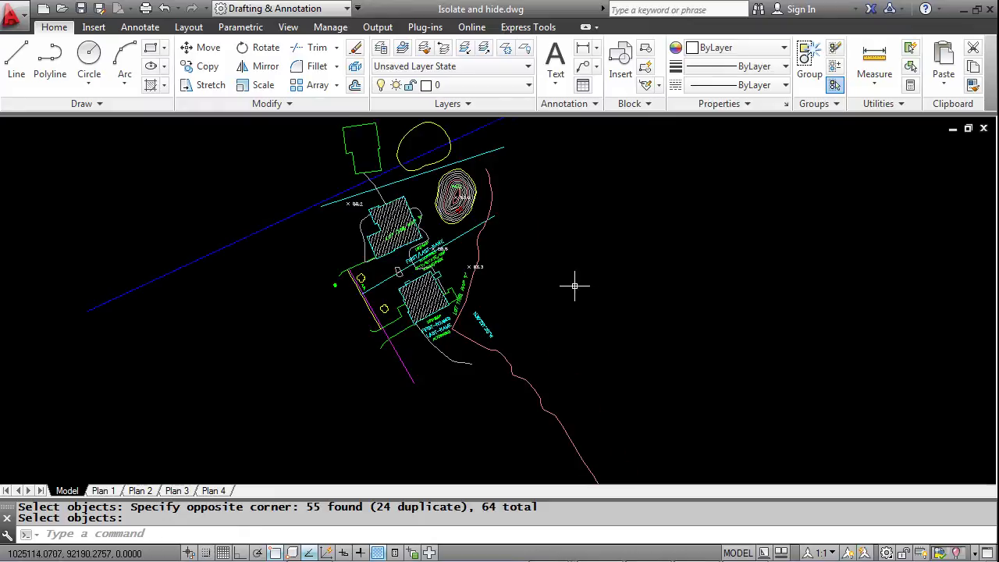
right_click(598, 320)
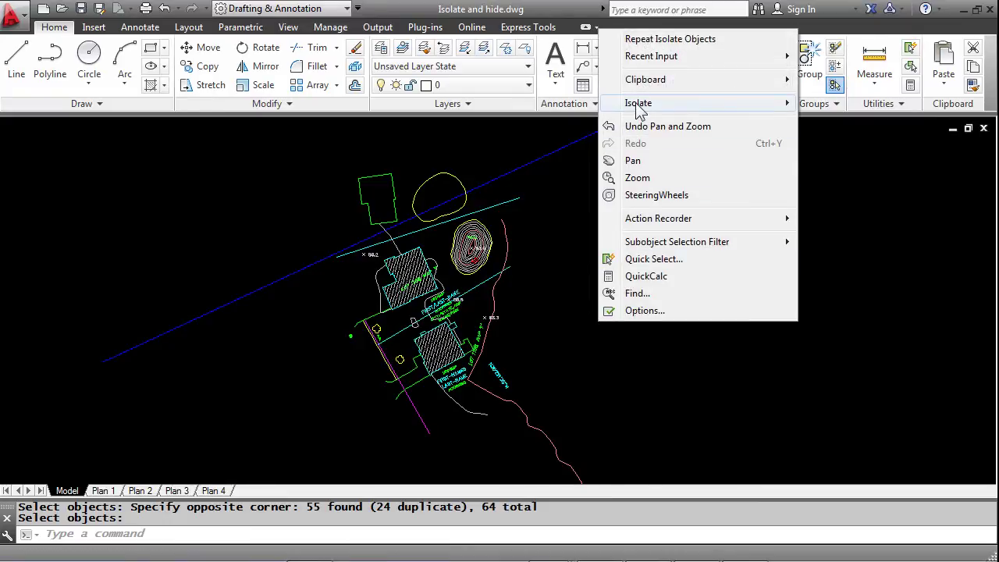
mouse_move(638, 106)
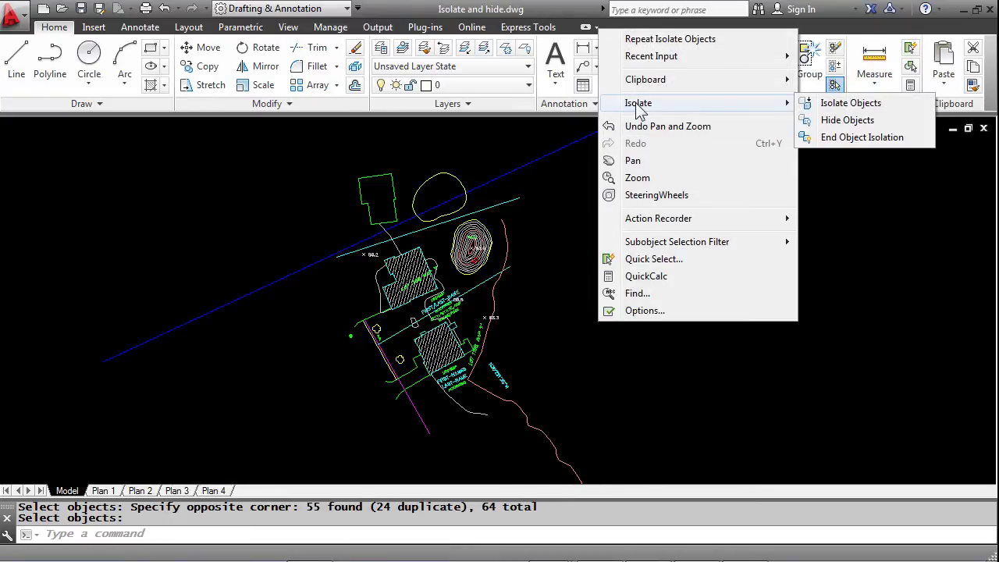
left_click(846, 121)
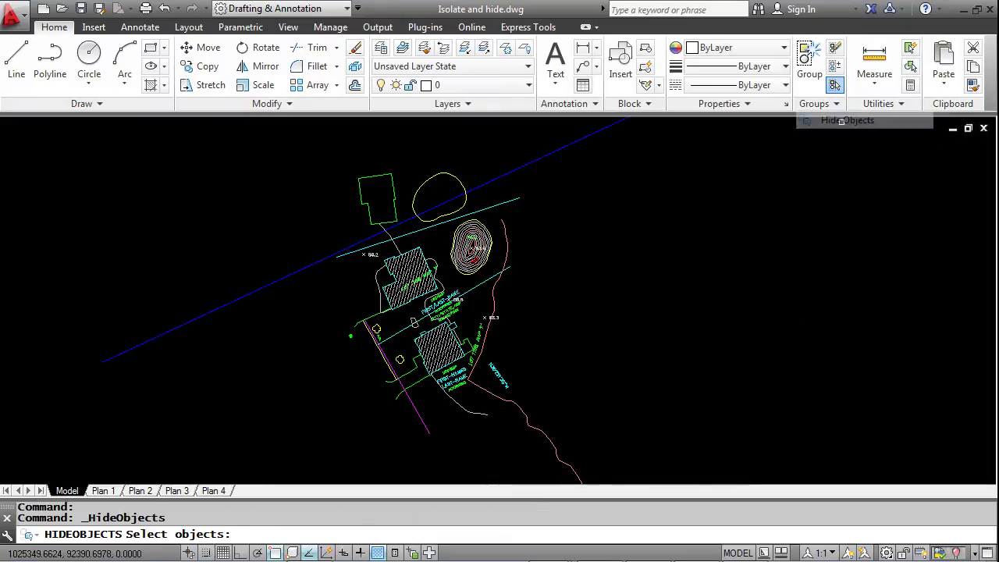
left_click(597, 437)
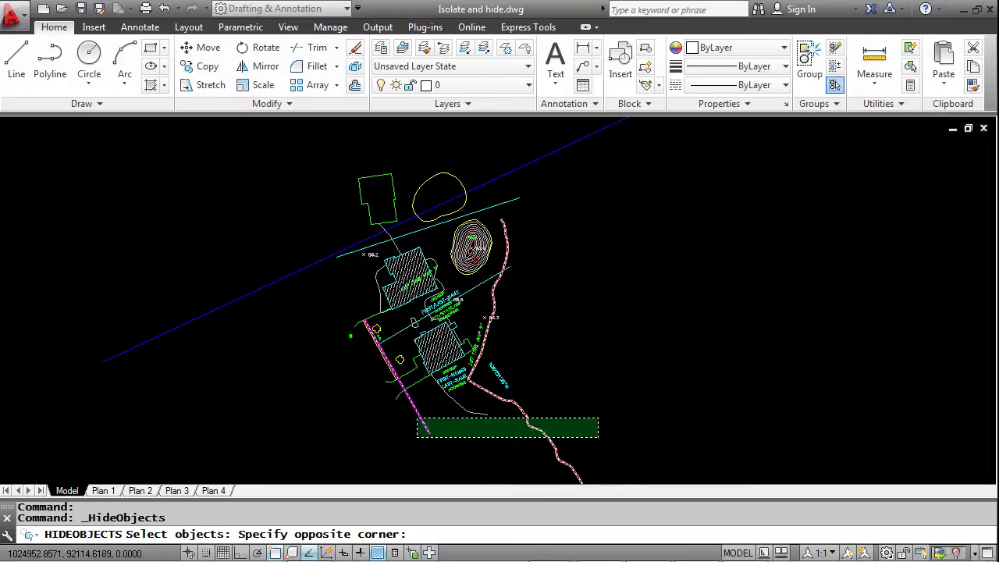
left_click(410, 418)
left_click(580, 221)
left_click(523, 151)
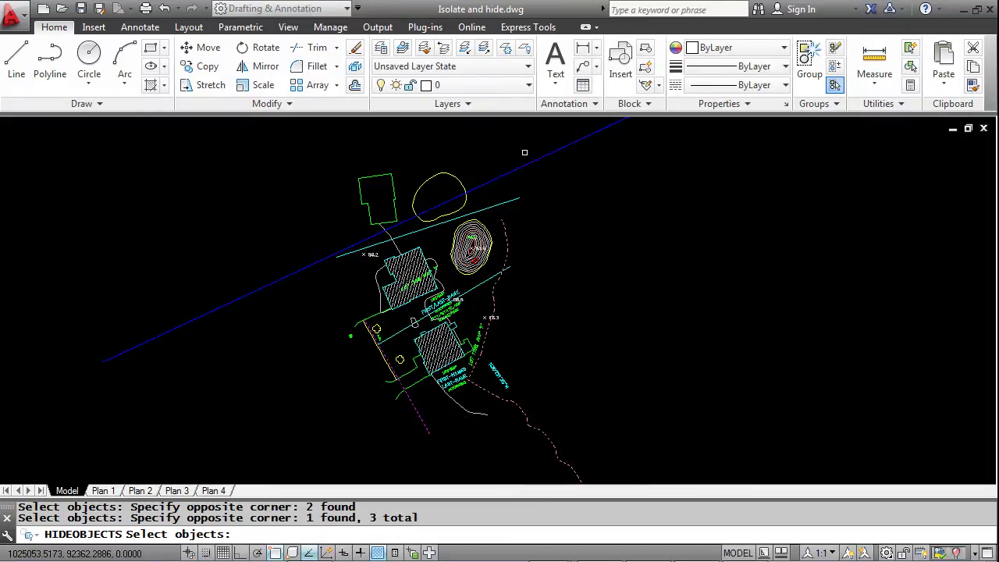
left_click(479, 167)
left_click(308, 183)
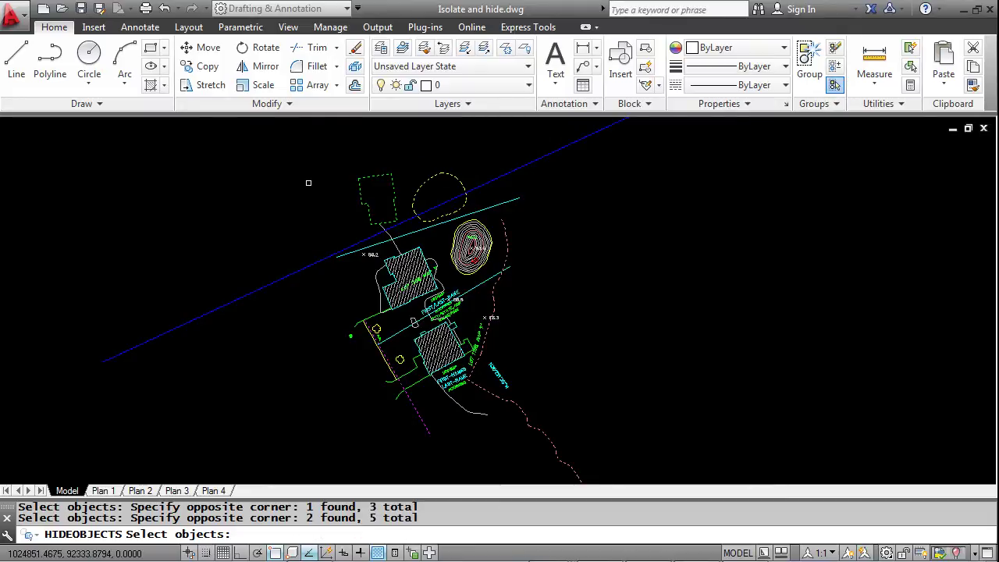
left_click(377, 358)
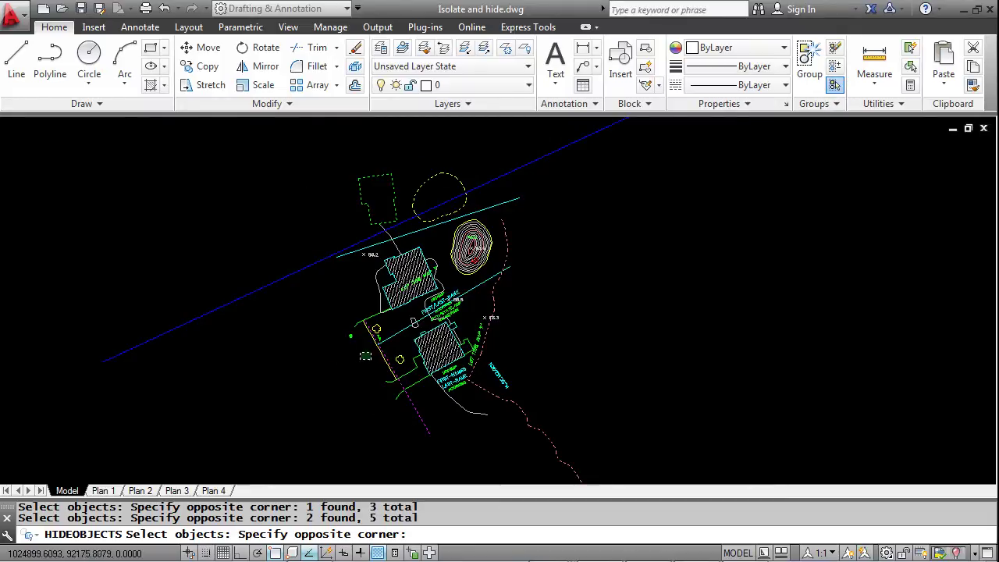
left_click(325, 318)
key("Return")
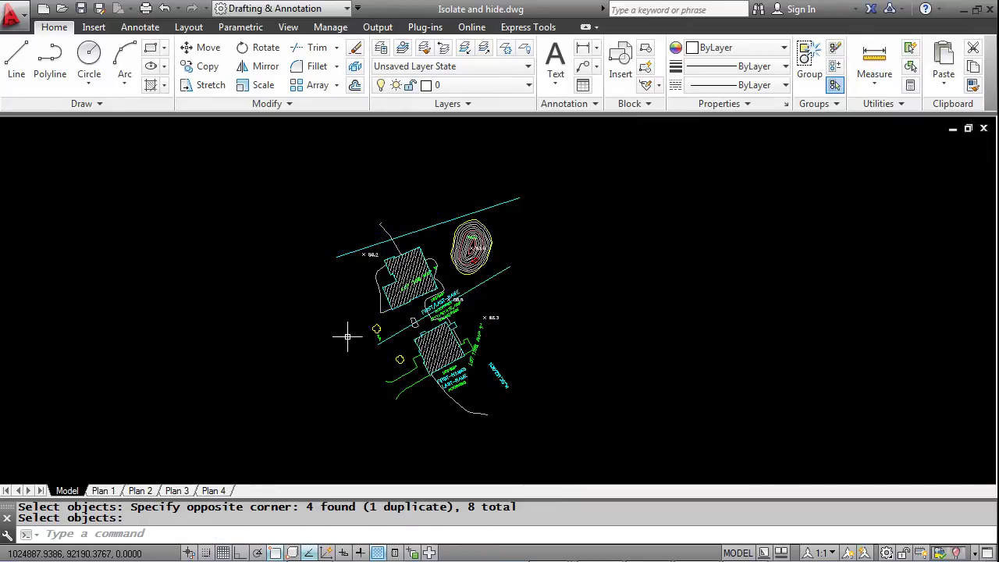
Stretch the lower-left vertex of the pile's yellow outline slightly outward, then clear the selection
scroll(374, 349, "up", 4)
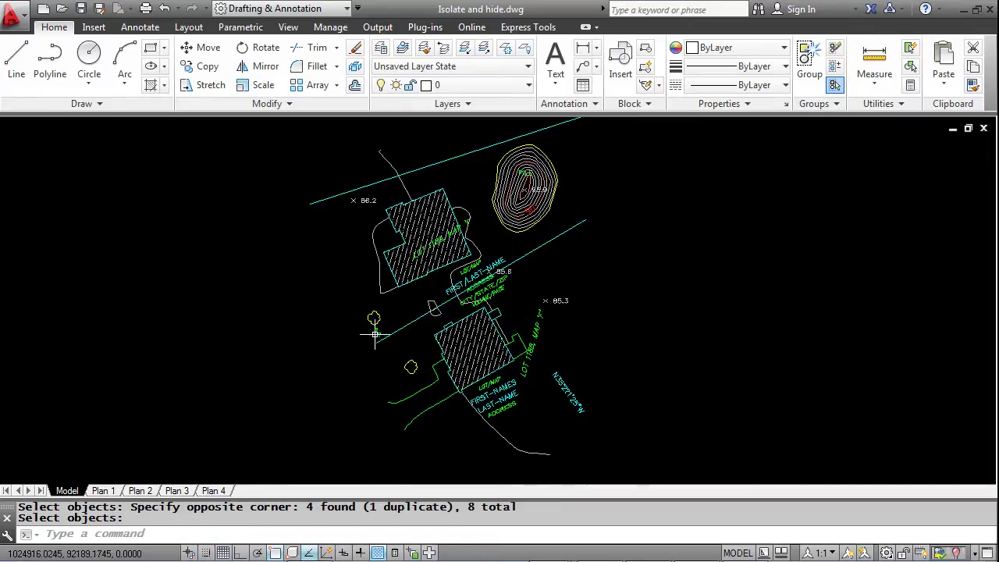
middle_click_drag(416, 344, 420, 391)
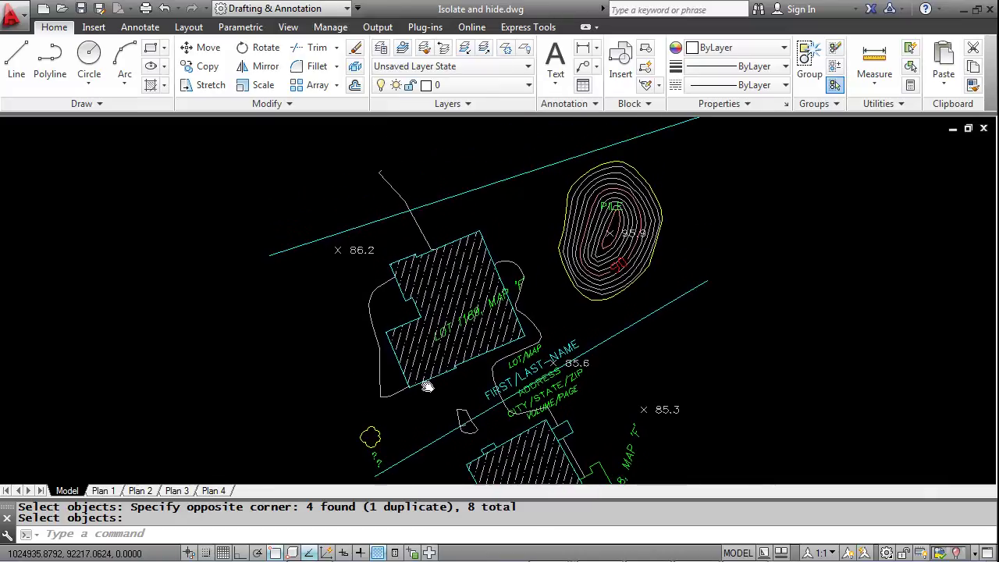
left_click(576, 304)
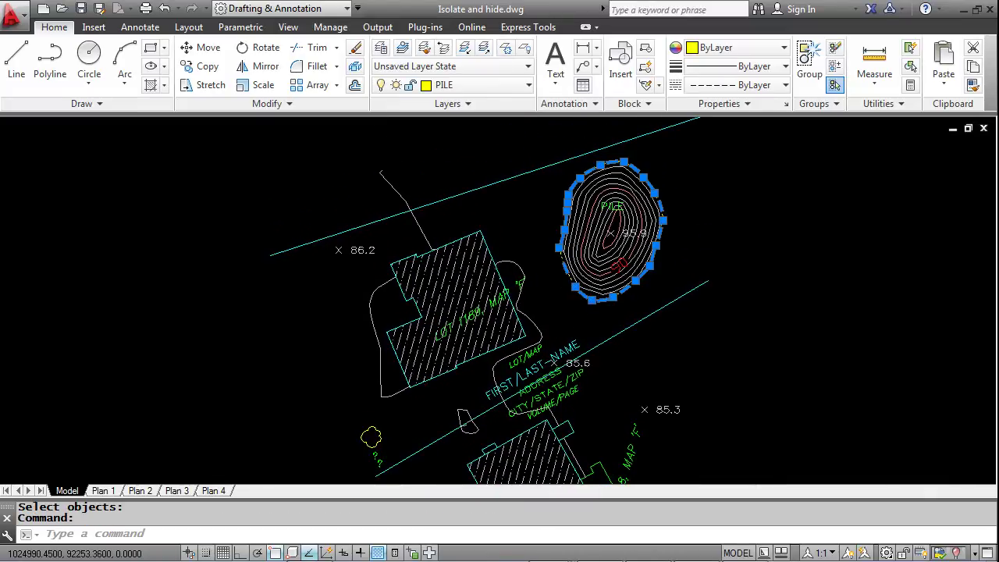
left_click(575, 289)
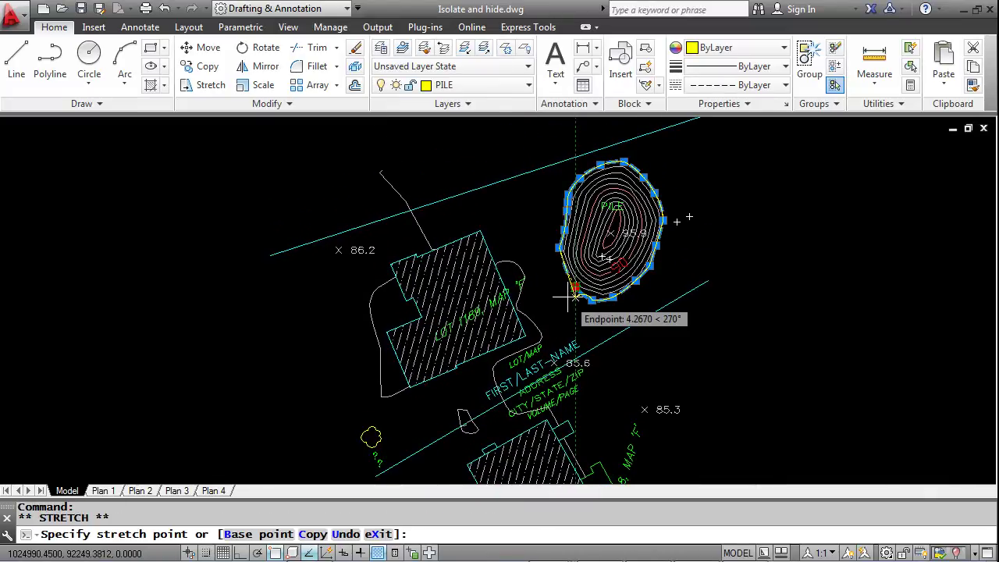
left_click(563, 295)
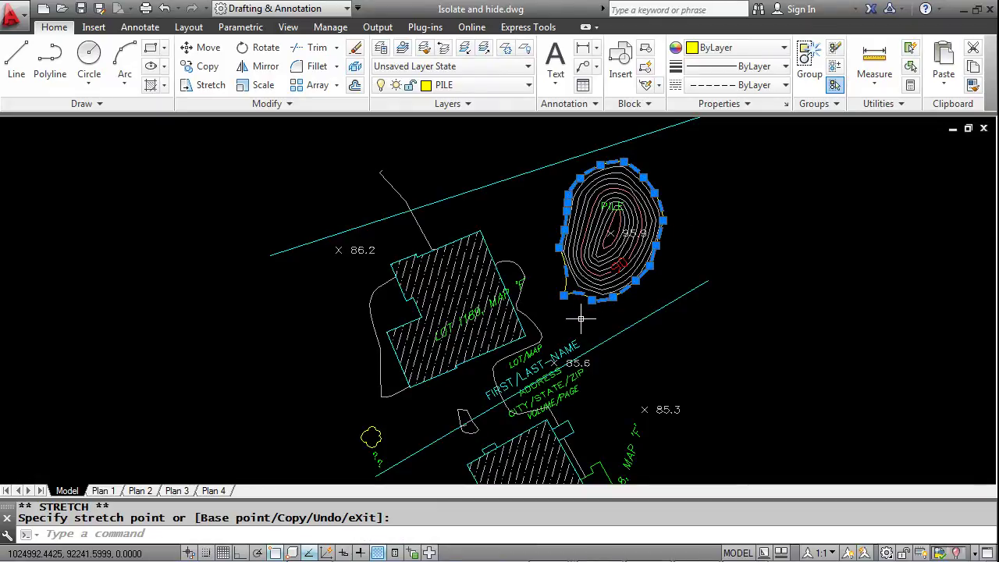
key("Escape")
scroll(580, 319, "down", 2)
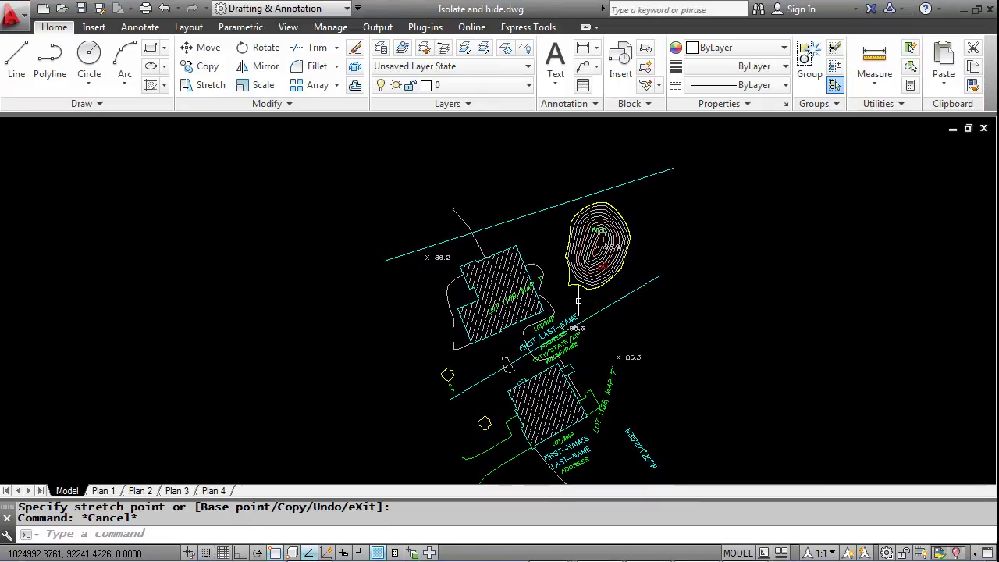
End object isolation so that all hidden objects of the site drawing are displayed again
right_click(646, 297)
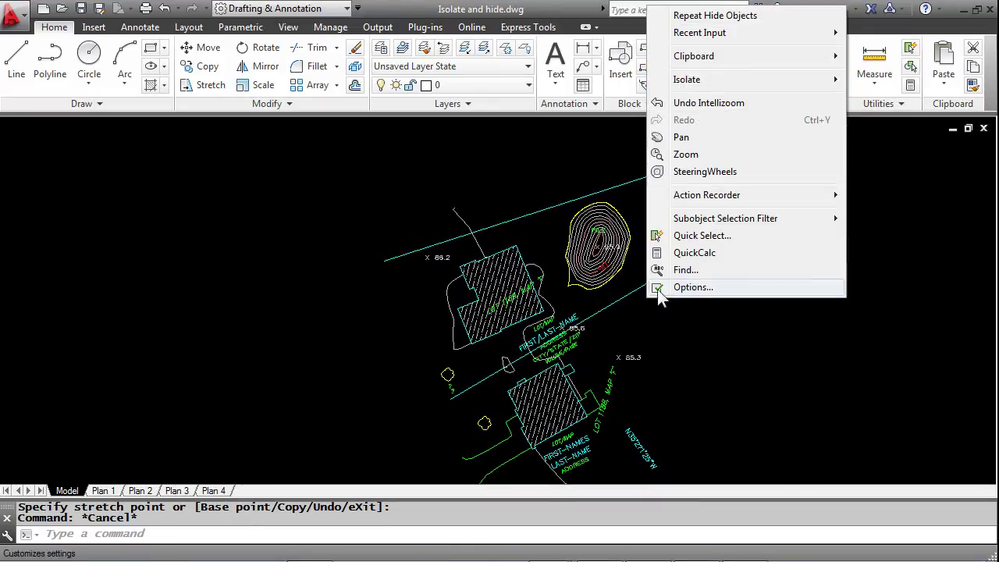
mouse_move(708, 80)
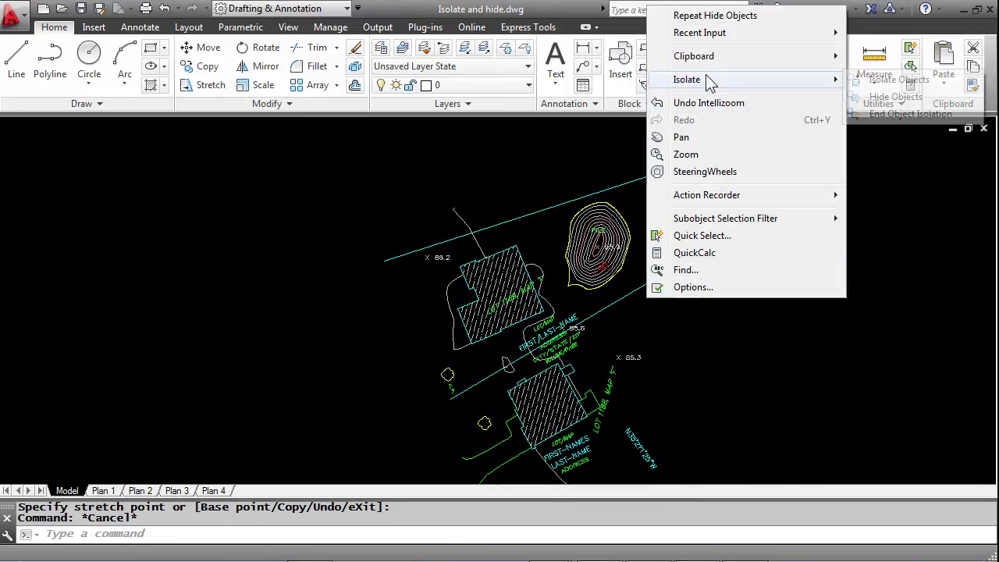
left_click(901, 116)
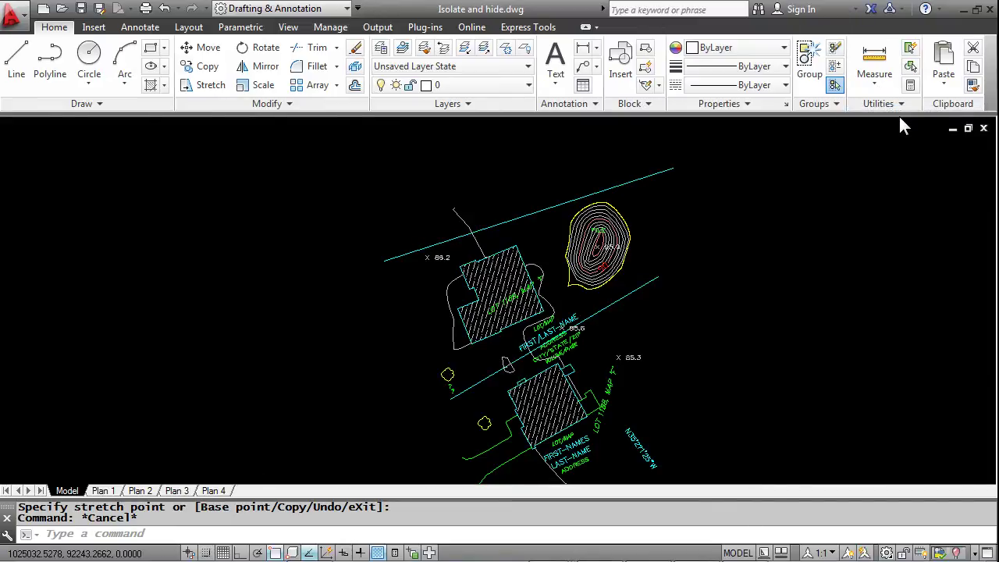
scroll(832, 247, "down", 4)
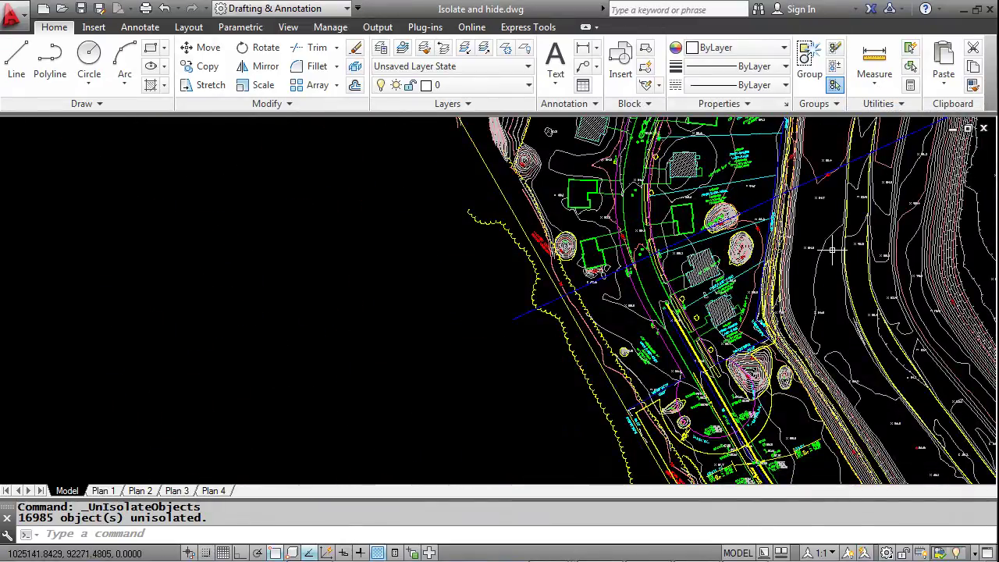
mouse_move(823, 235)
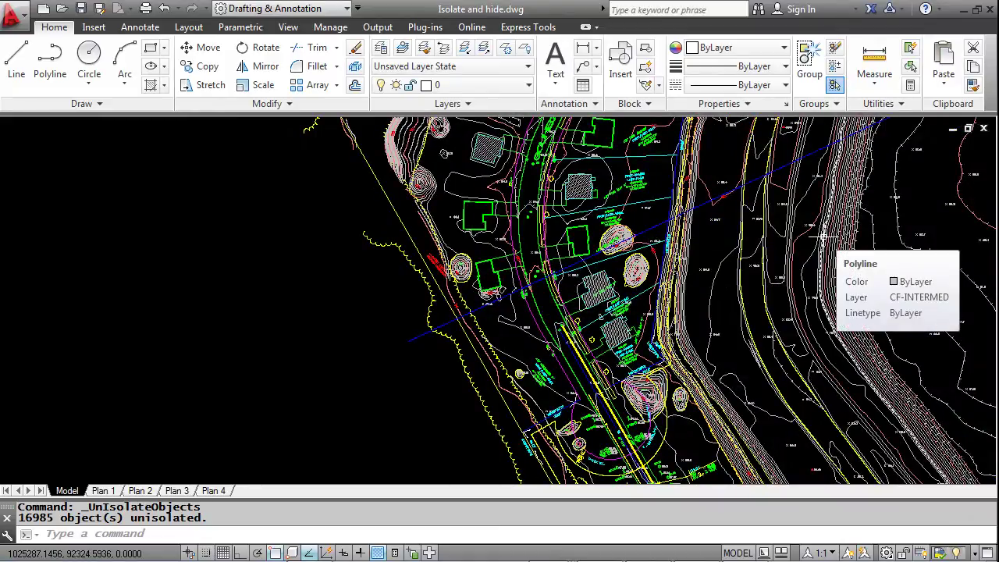
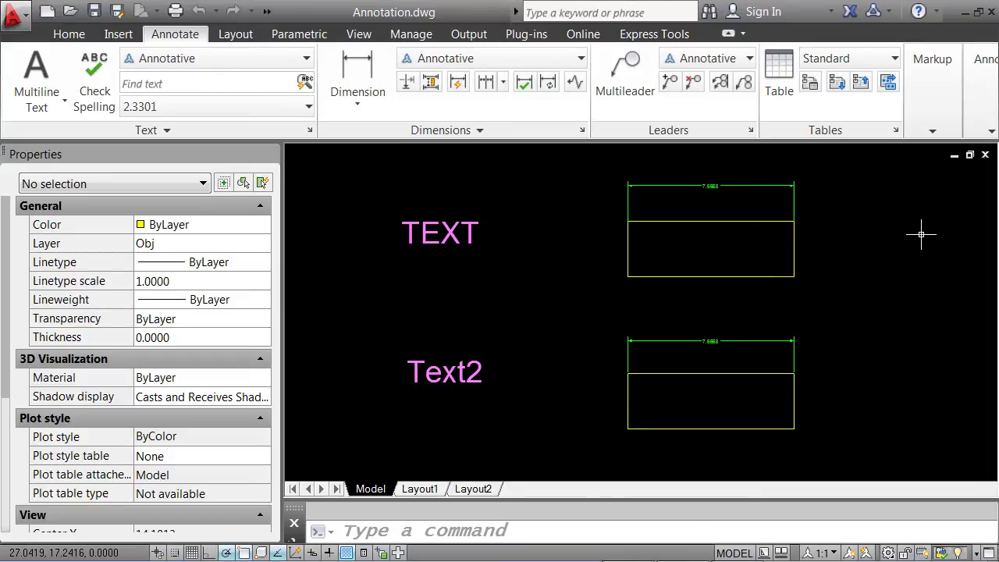
Review the Annotative text style's settings and the Annotative dimension style's fit and scale options
left_click(309, 129)
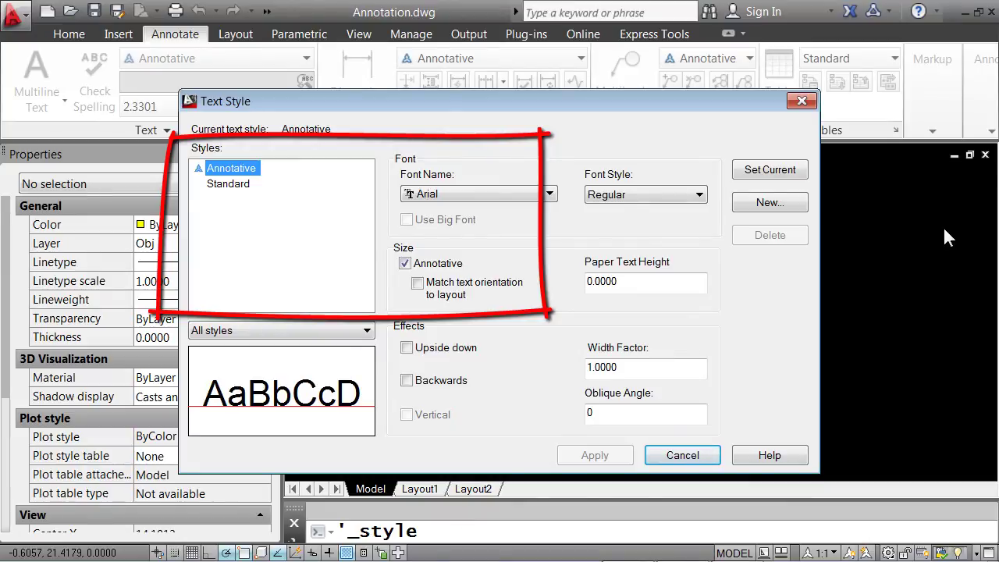
left_click(679, 457)
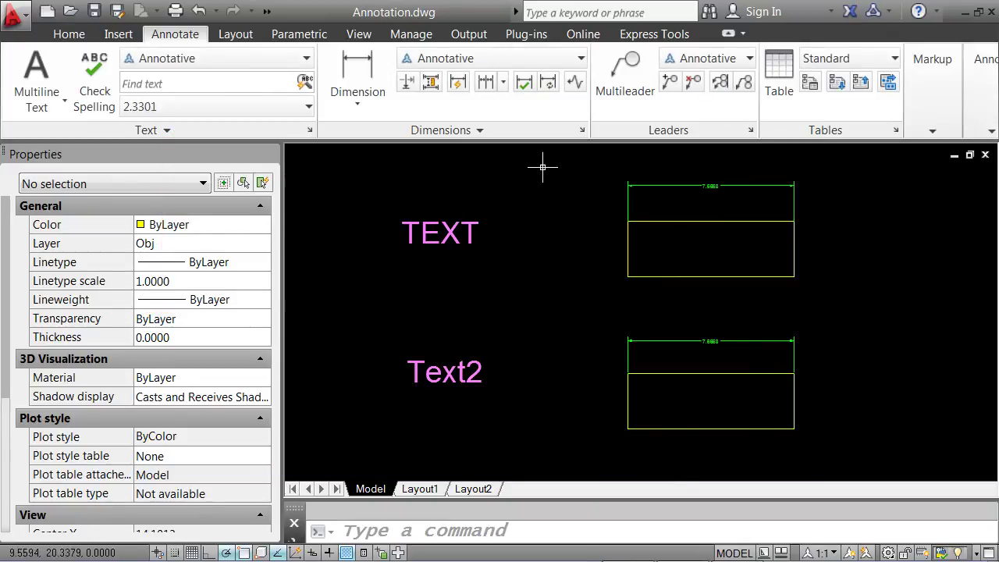
left_click(581, 131)
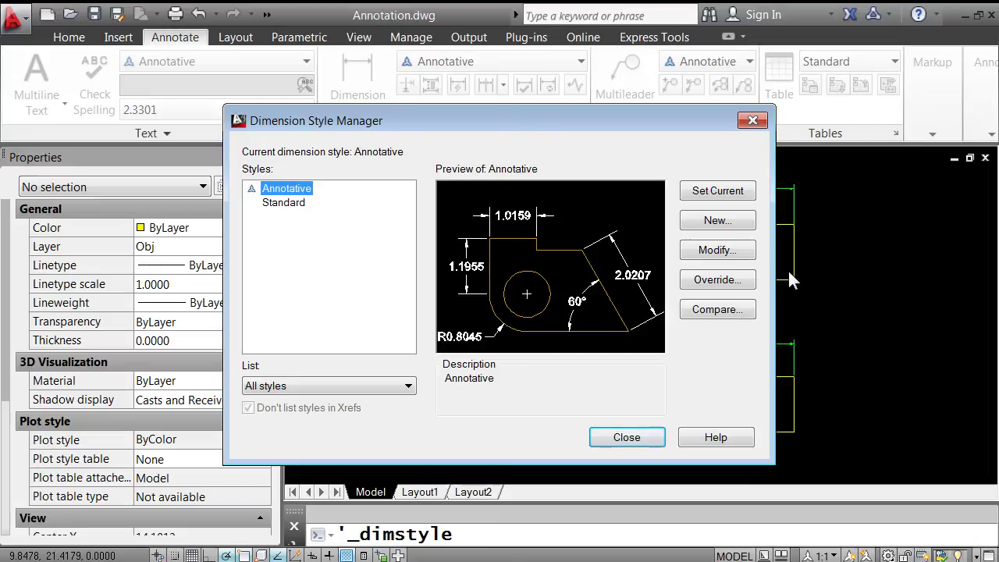
left_click(743, 256)
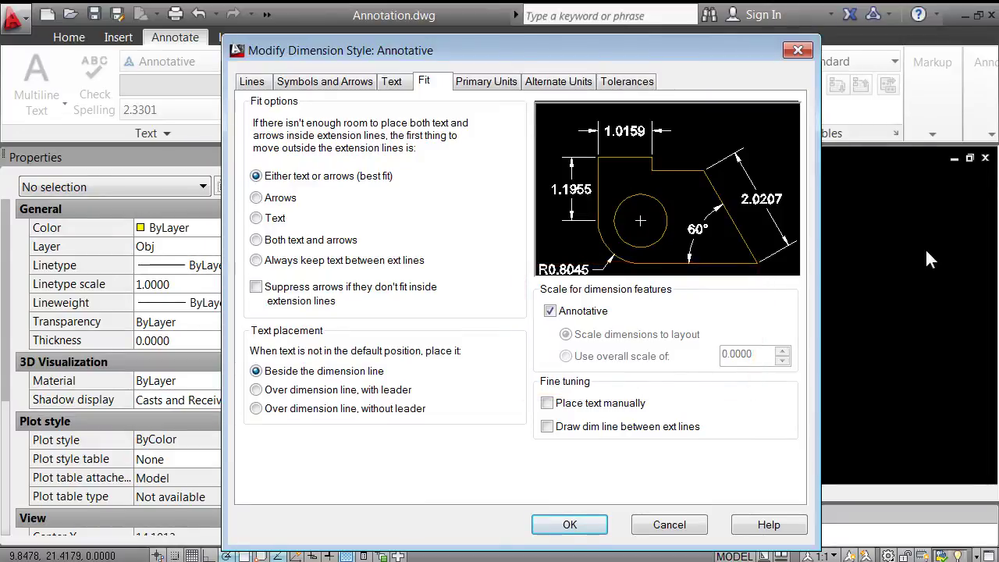
left_click(570, 525)
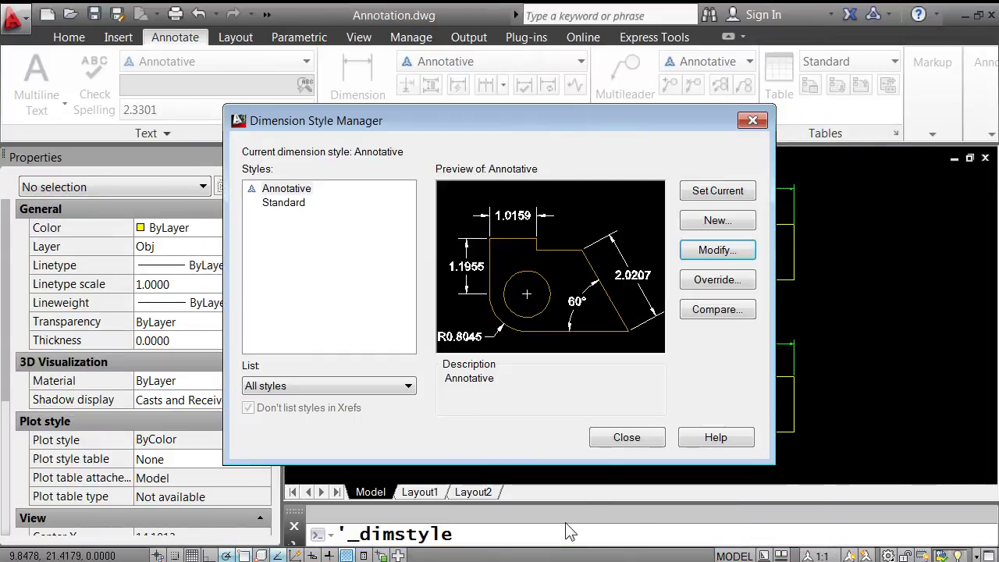
left_click(616, 439)
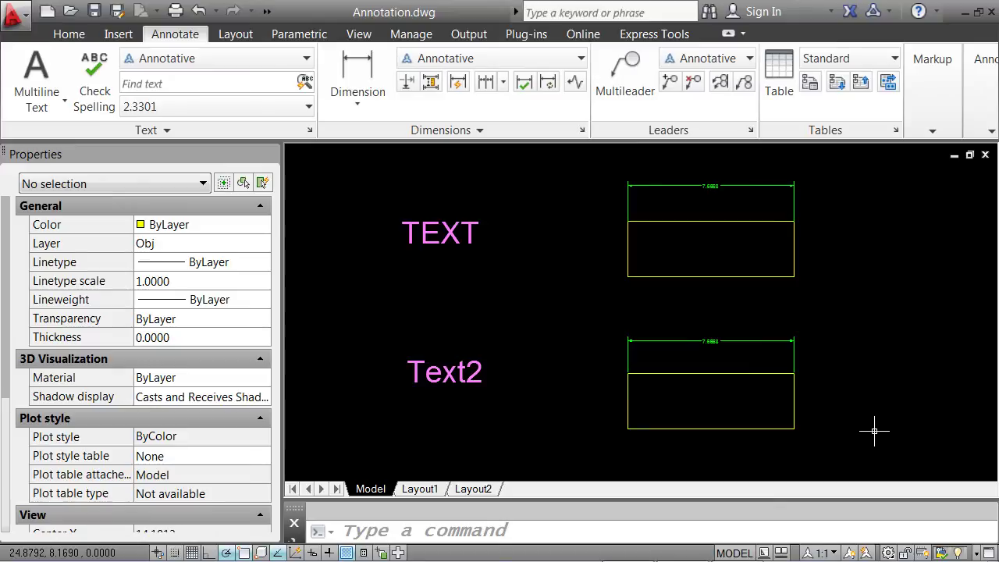
Set the model's annotation scale to 1:2 and then to 1:4 to compare the annotation sizes
left_click(823, 553)
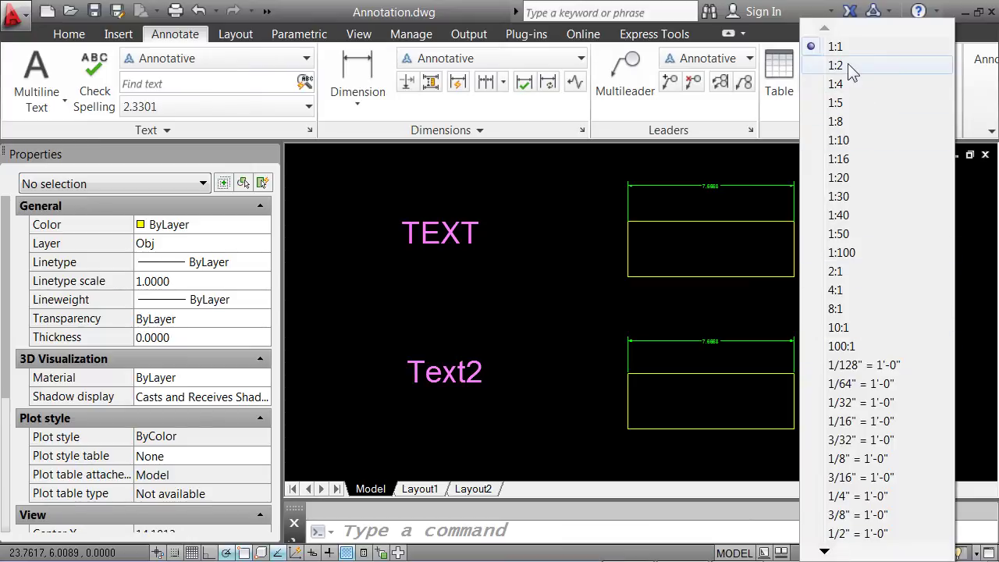
left_click(848, 65)
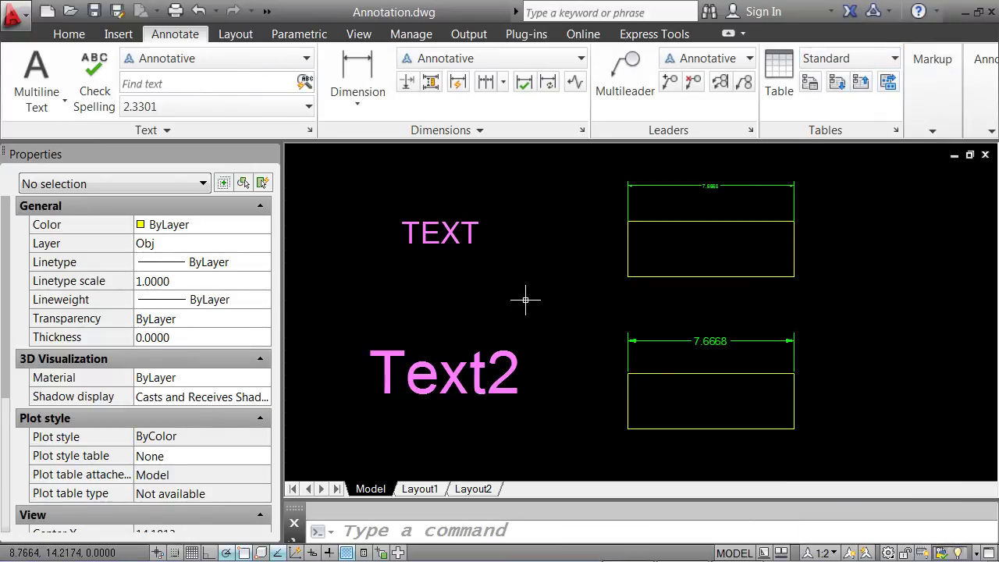
left_click(823, 553)
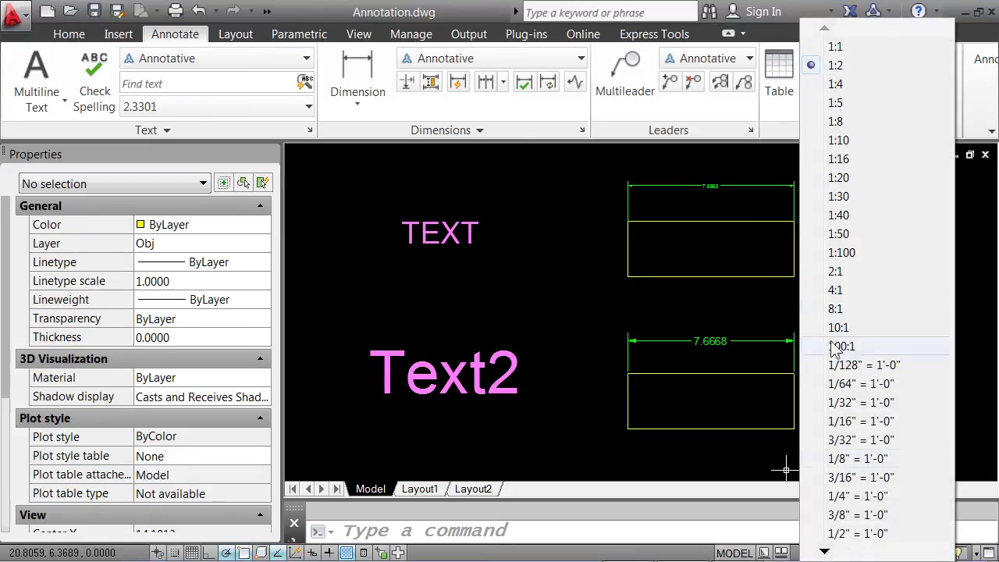
left_click(843, 84)
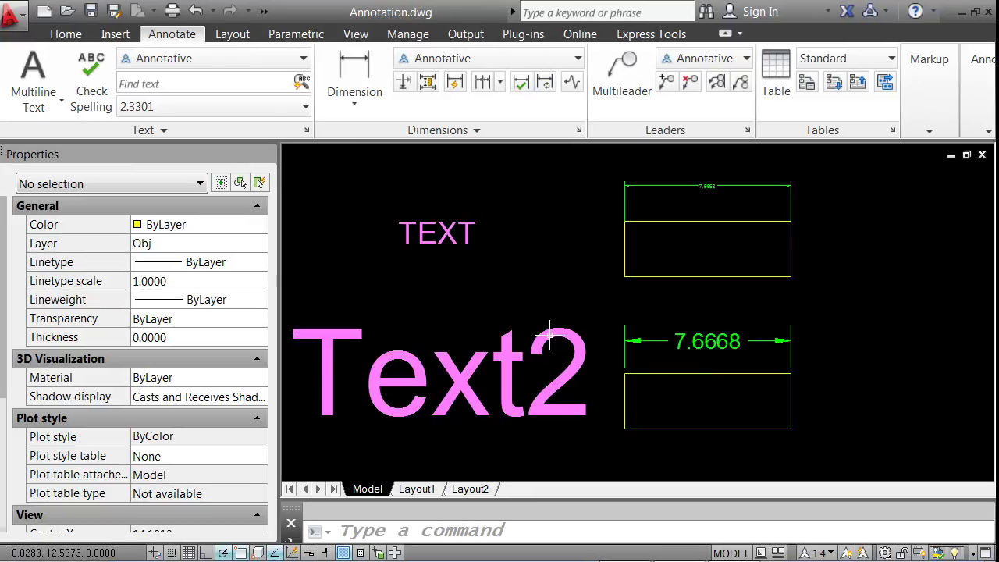
Inspect the style, annotative setting and height of the upper TEXT object in its properties, then deselect it
mouse_move(557, 326)
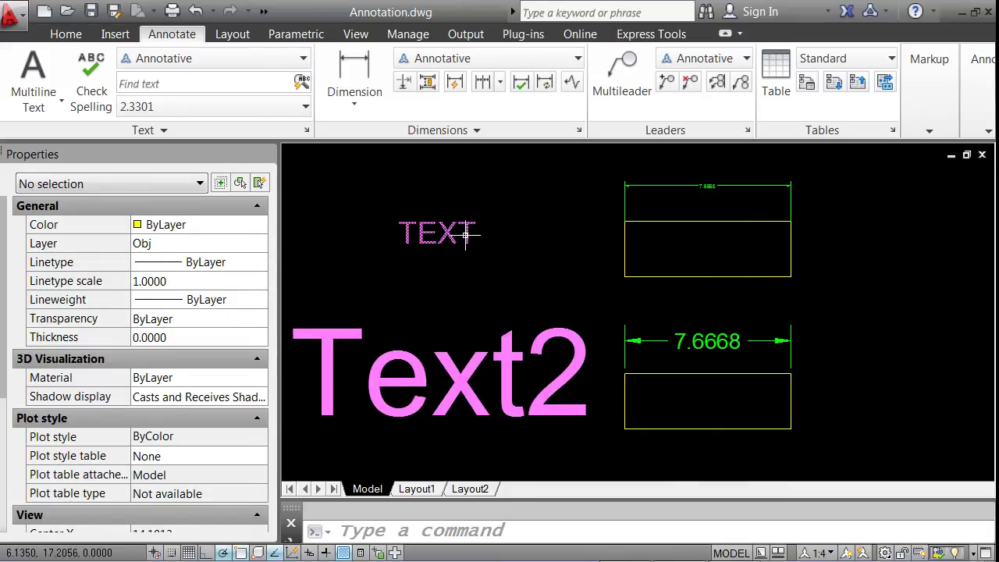
mouse_move(466, 235)
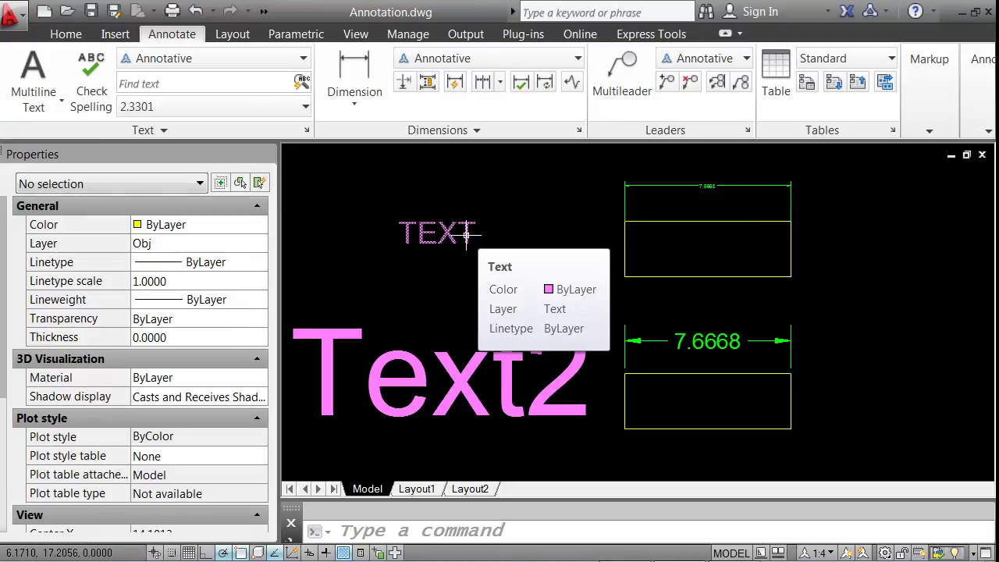
left_click(466, 234)
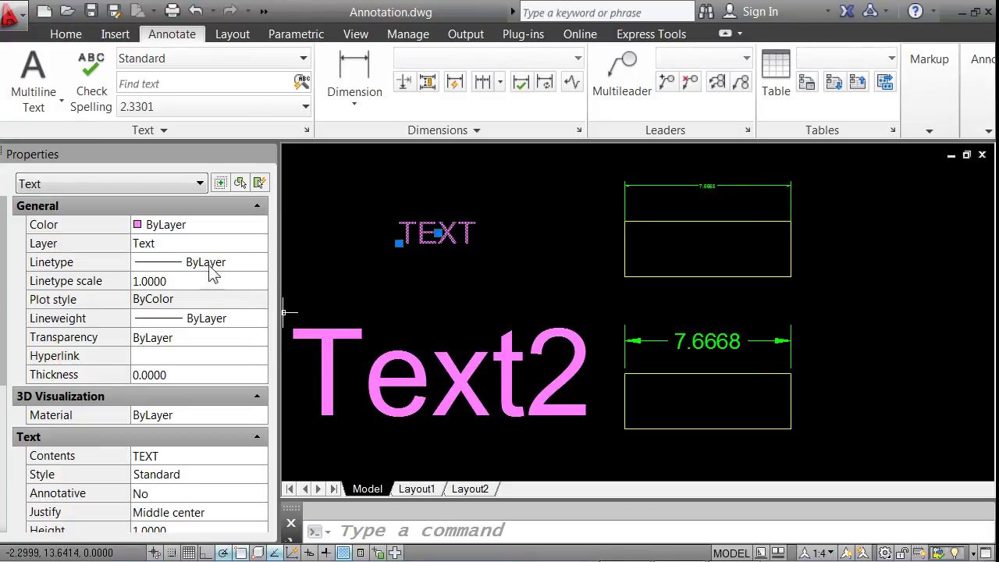
left_click_drag(4, 279, 2, 428)
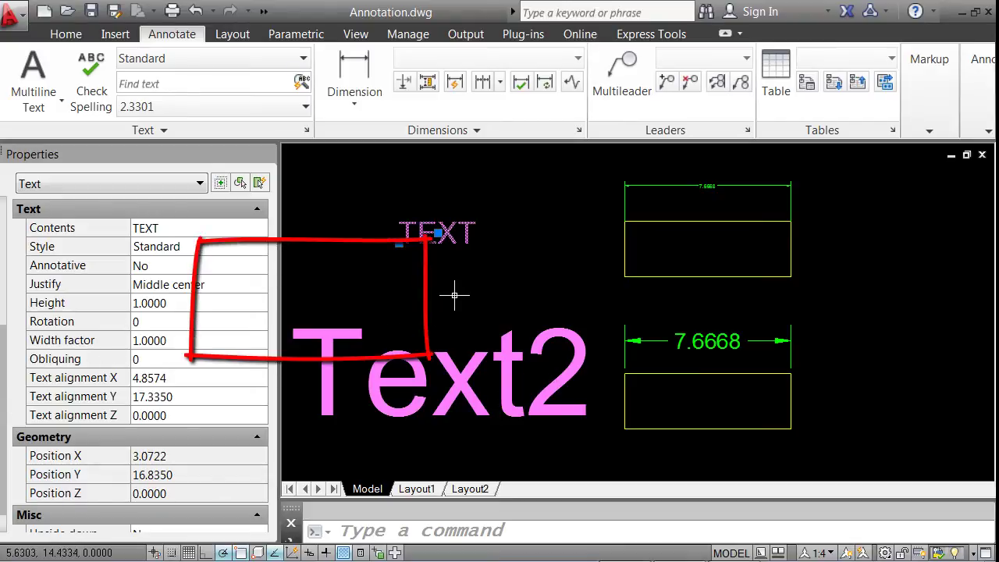
key("Escape")
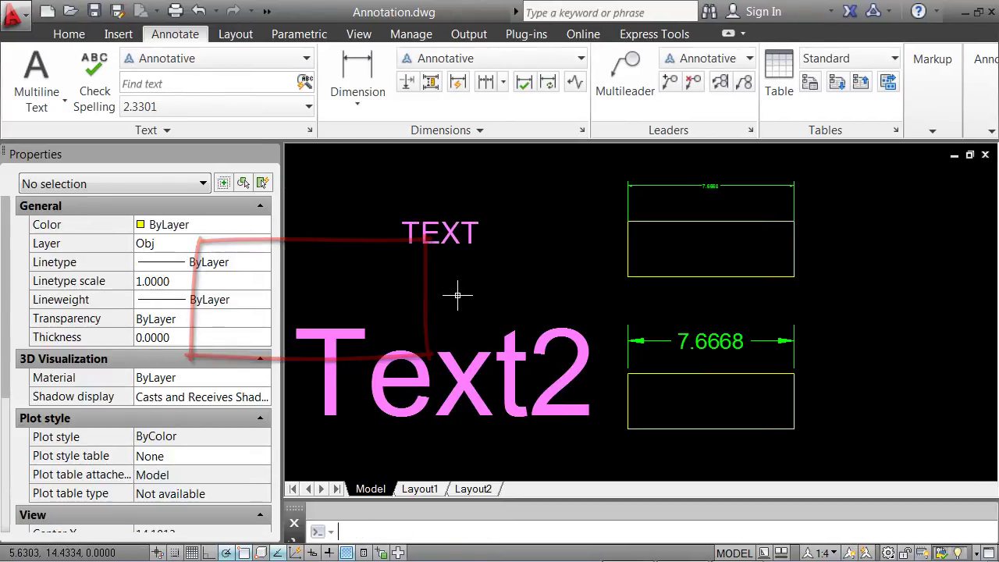
Inspect the annotative scale and the paper and model text heights of Text2, then deselect it
left_click(515, 331)
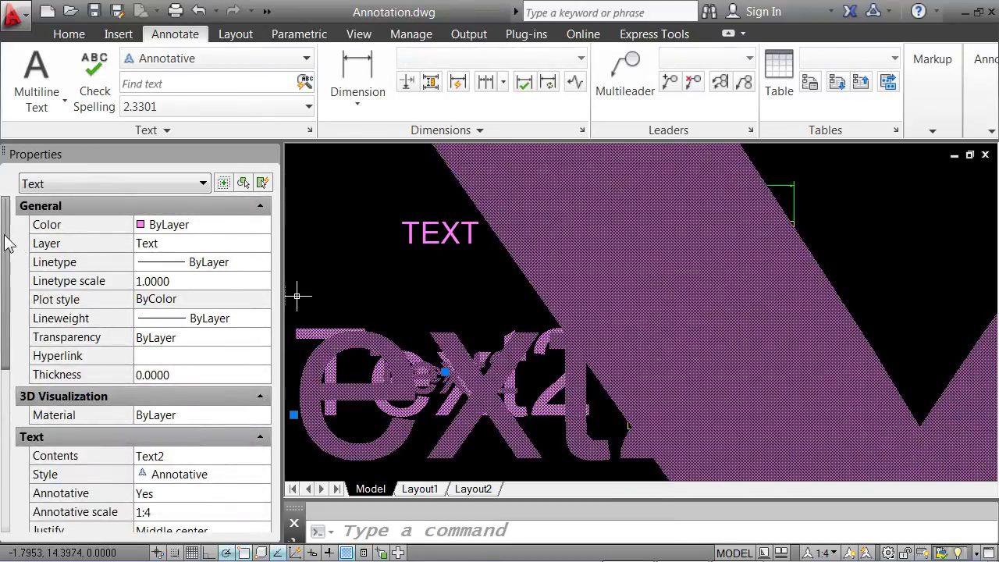
left_click_drag(8, 245, 4, 352)
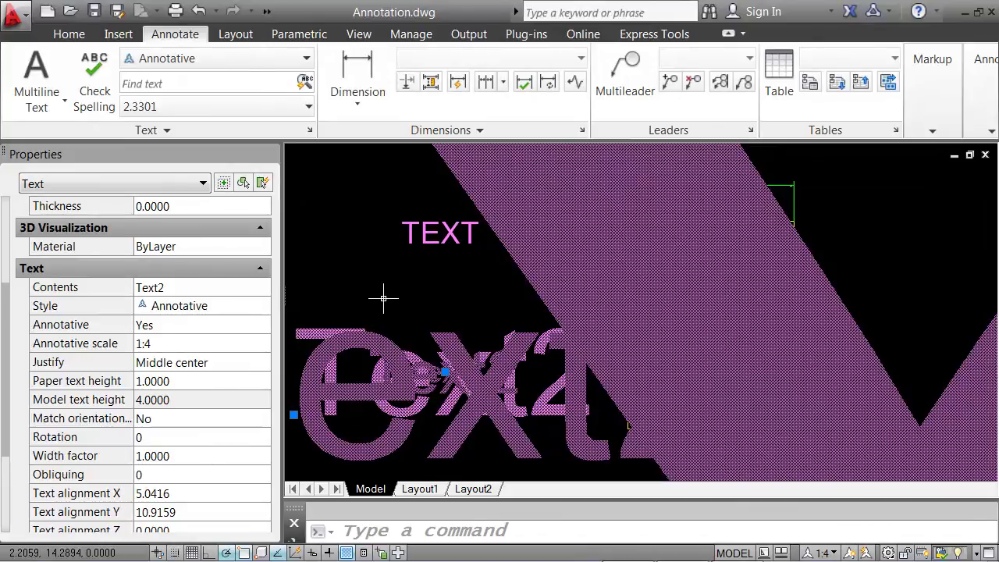
key("Escape")
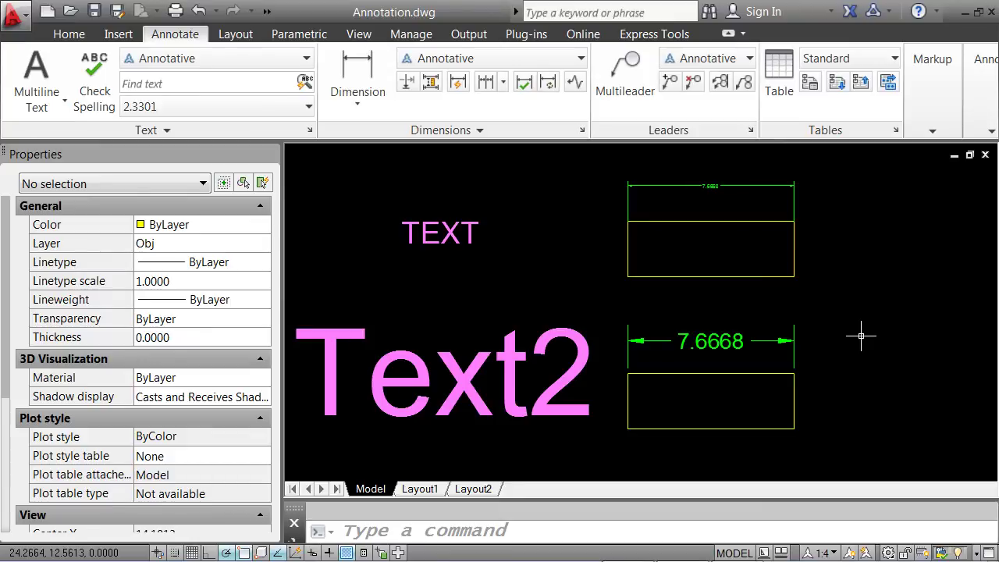
Set the model's annotation scale to 1:1, make the upper TEXT object annotative in its properties, and deselect it
left_click(832, 553)
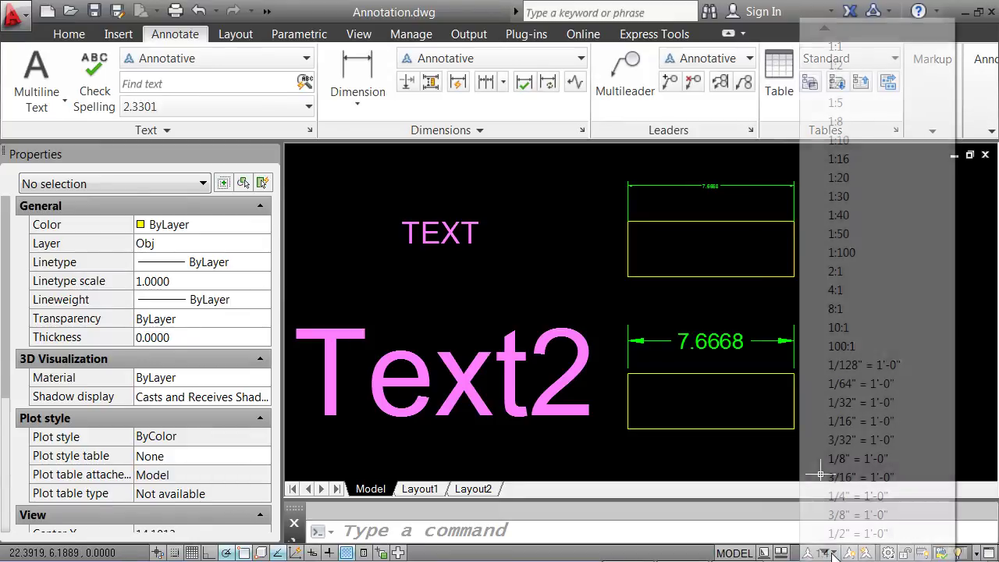
left_click(847, 46)
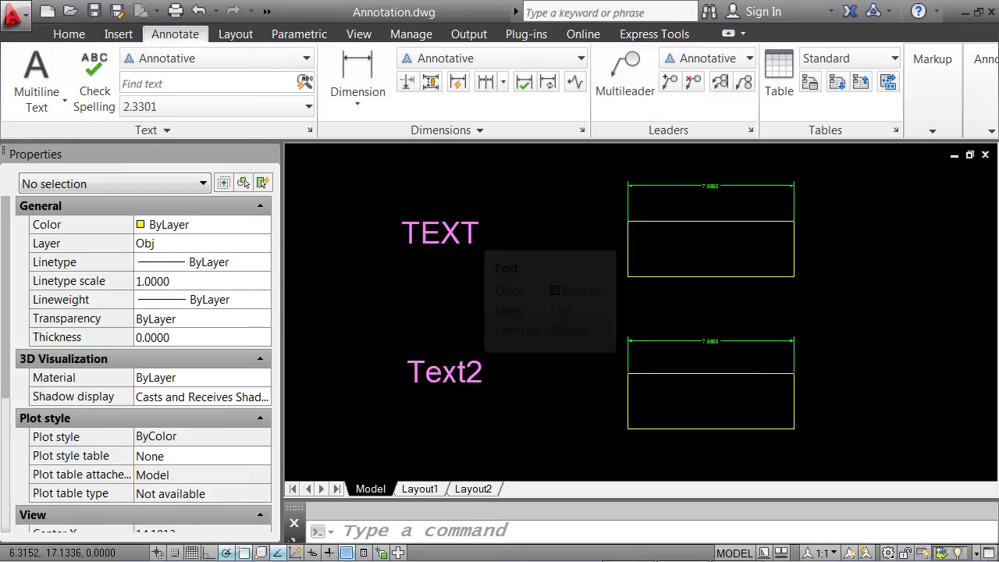
left_click(461, 230)
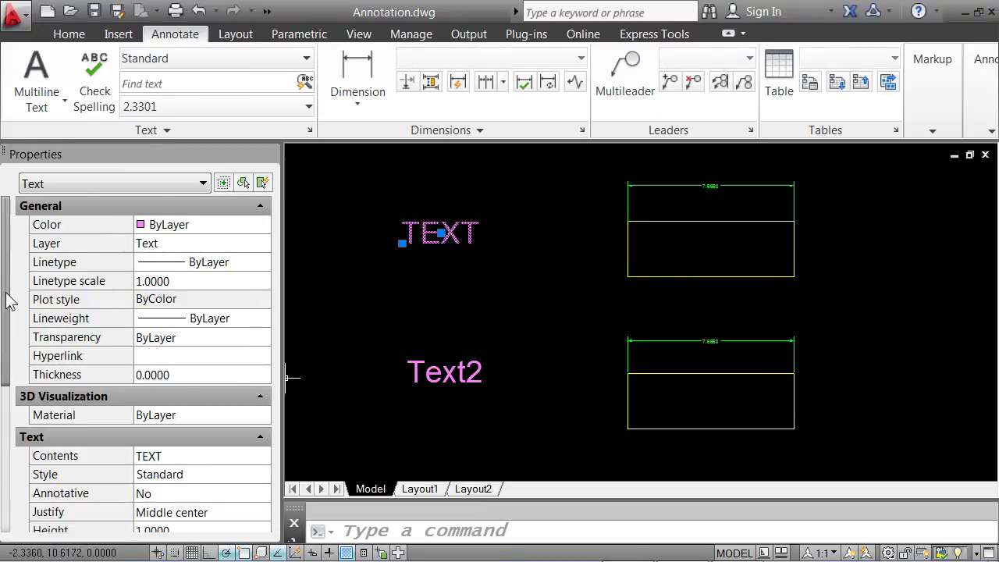
left_click_drag(7, 295, 8, 323)
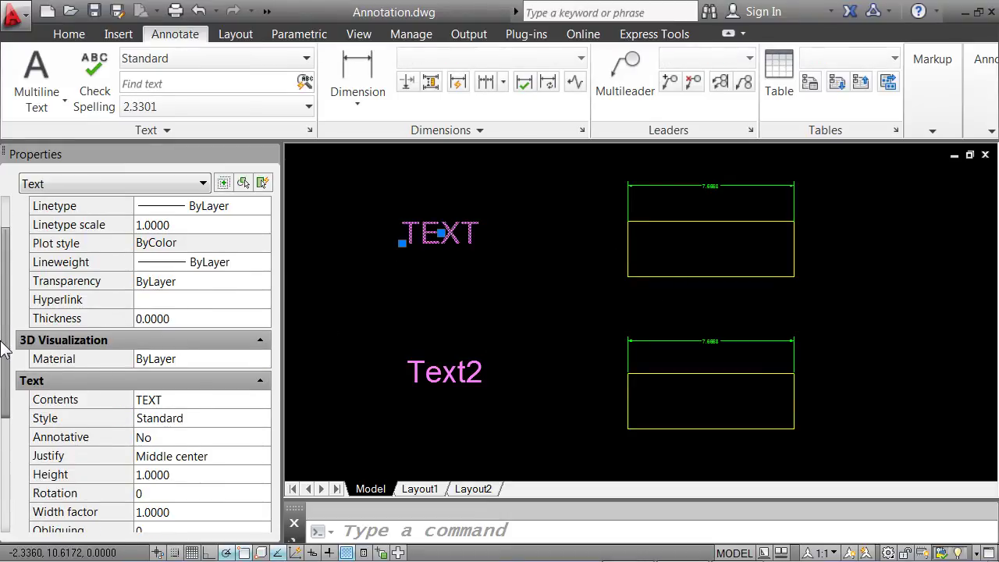
left_click(242, 442)
left_click(264, 437)
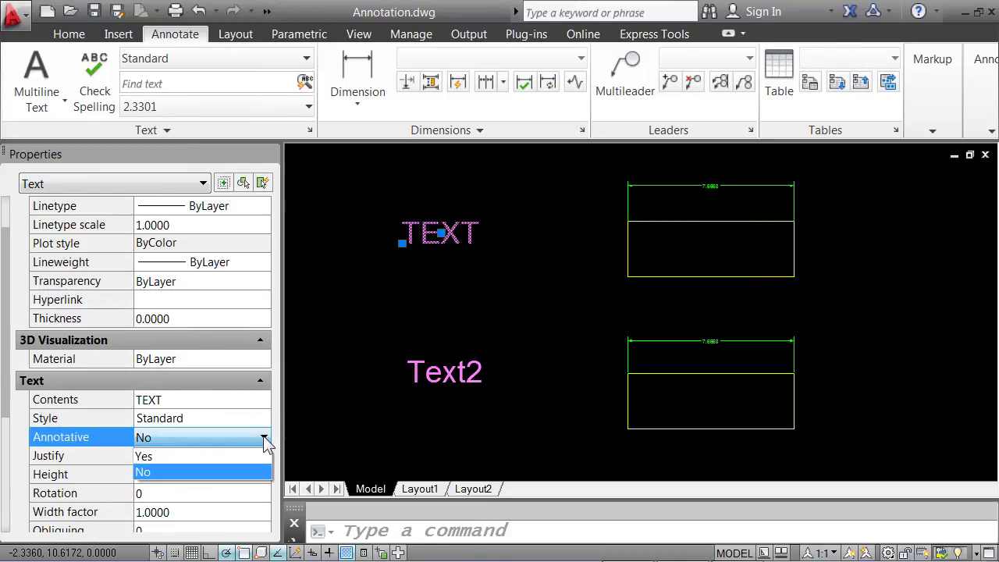
left_click(229, 455)
mouse_move(435, 367)
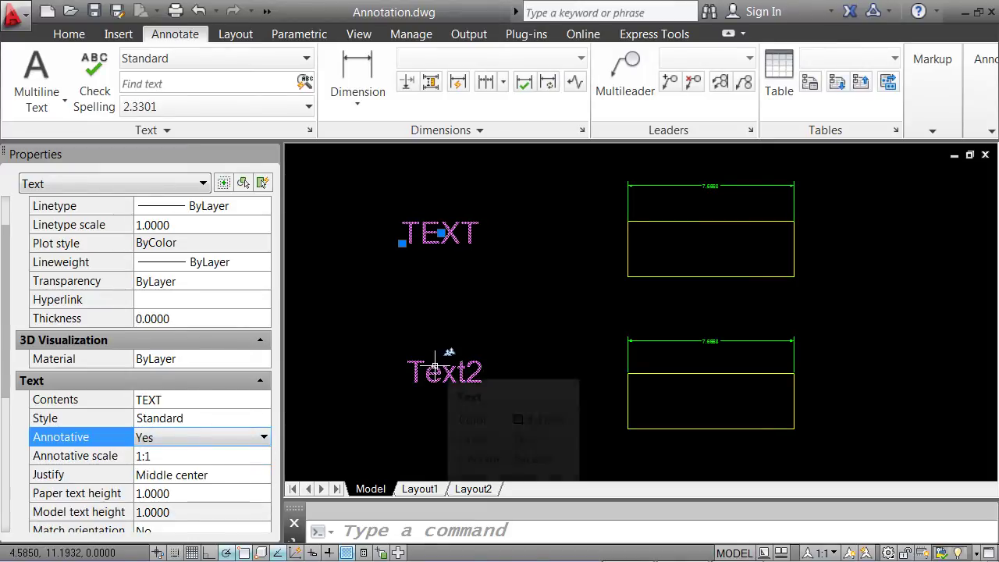
key("Escape")
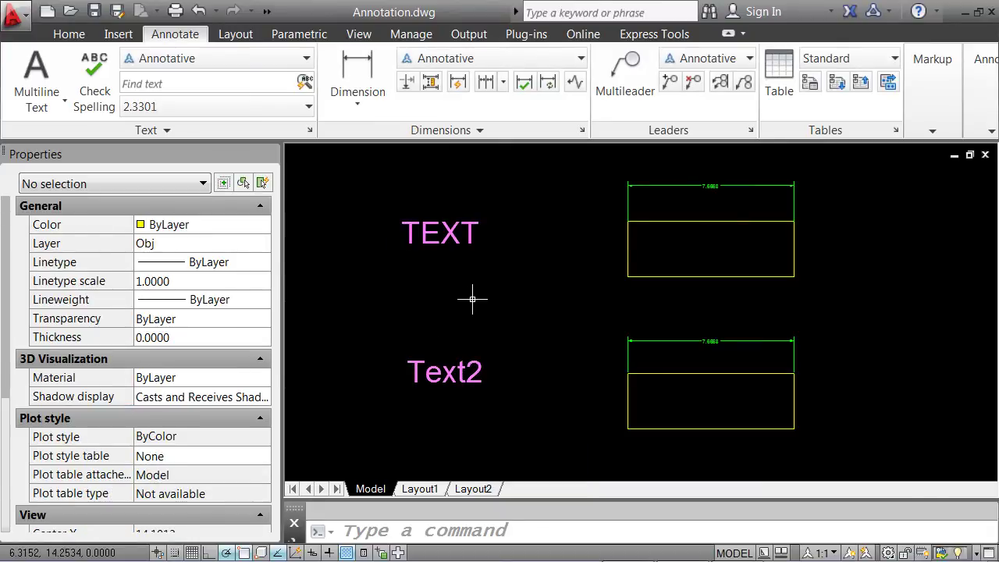
Set the model's annotation scale to 1:2, 1:4 and back to 1:1 to compare how both text objects resize
left_click(824, 552)
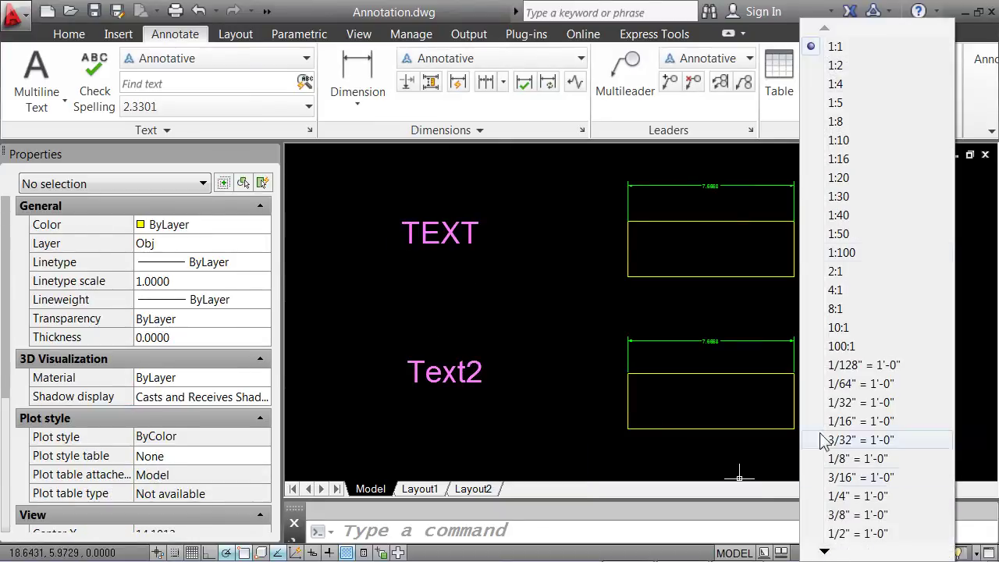
left_click(833, 65)
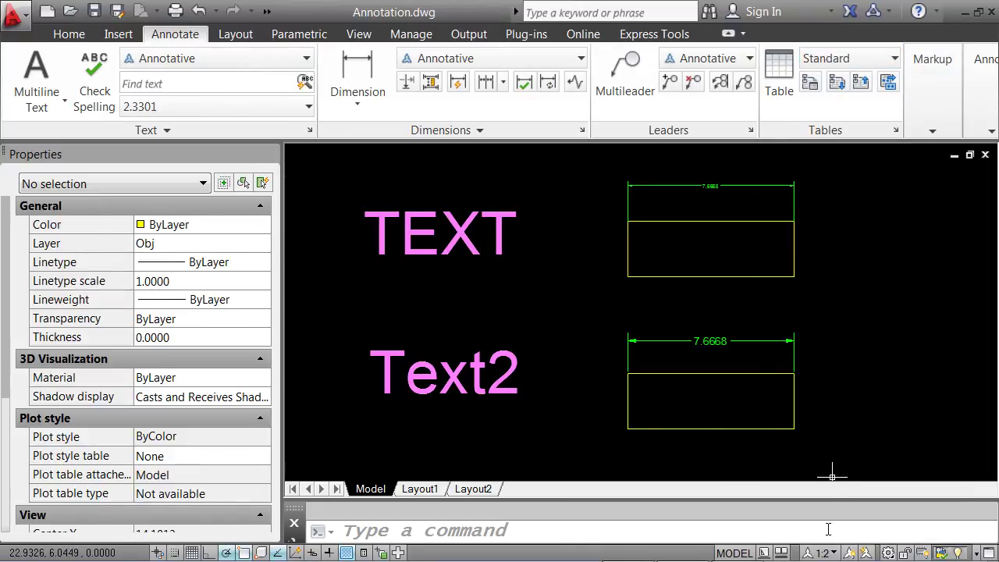
left_click(823, 553)
left_click(851, 83)
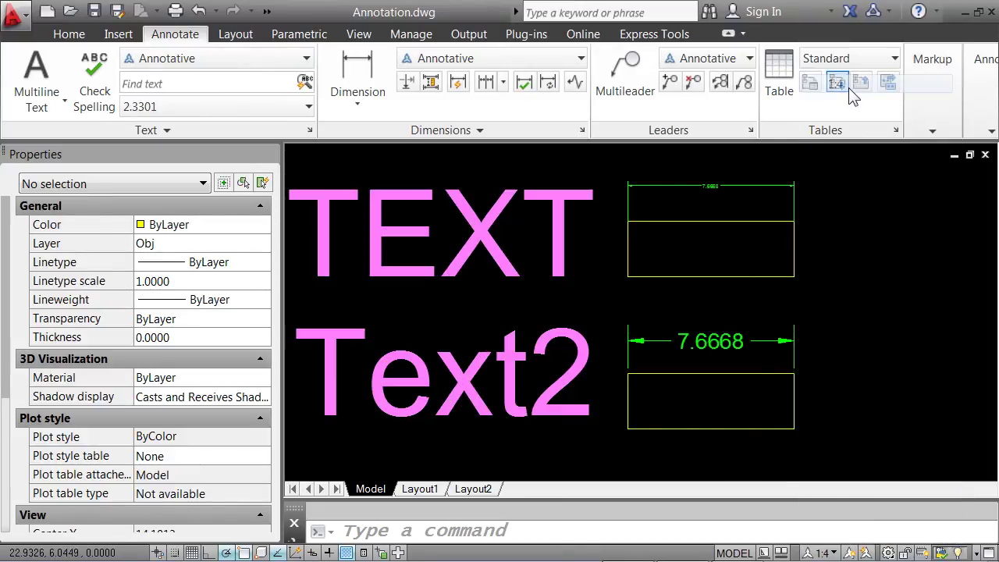
left_click(822, 552)
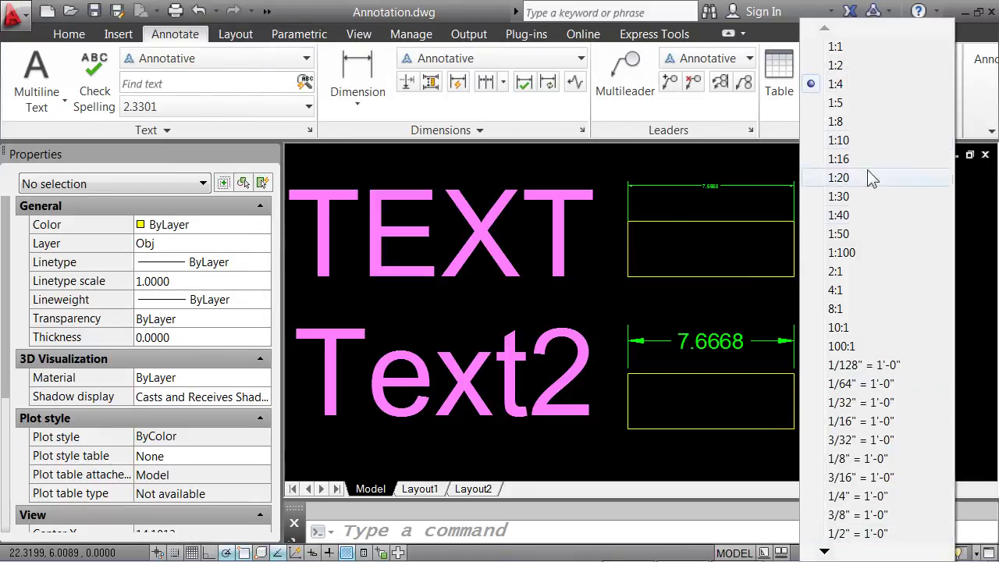
left_click(849, 46)
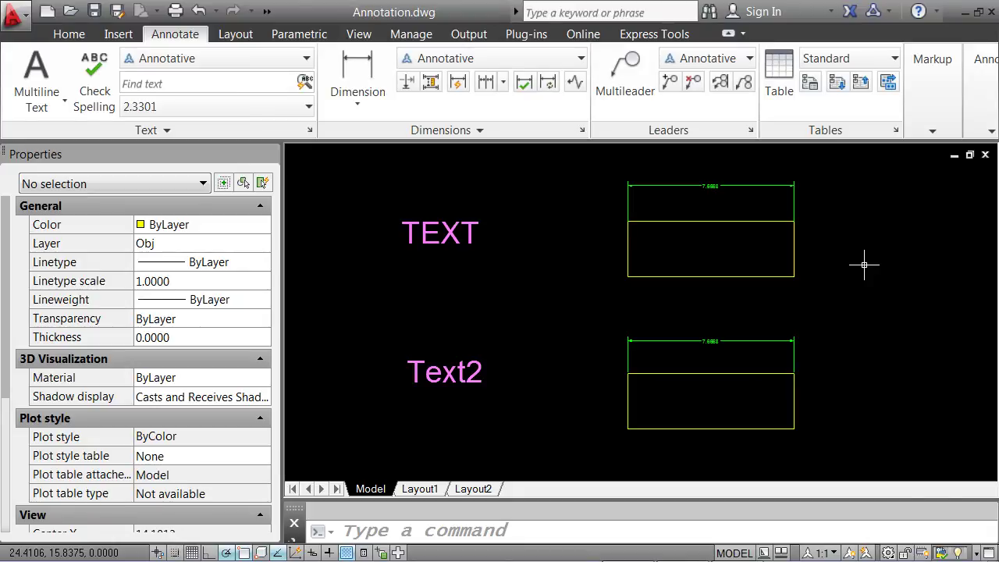
Open Layout1 and set its viewport scale to 1:1, 1:2 and 1:4 in turn to compare the annotative objects
left_click(422, 489)
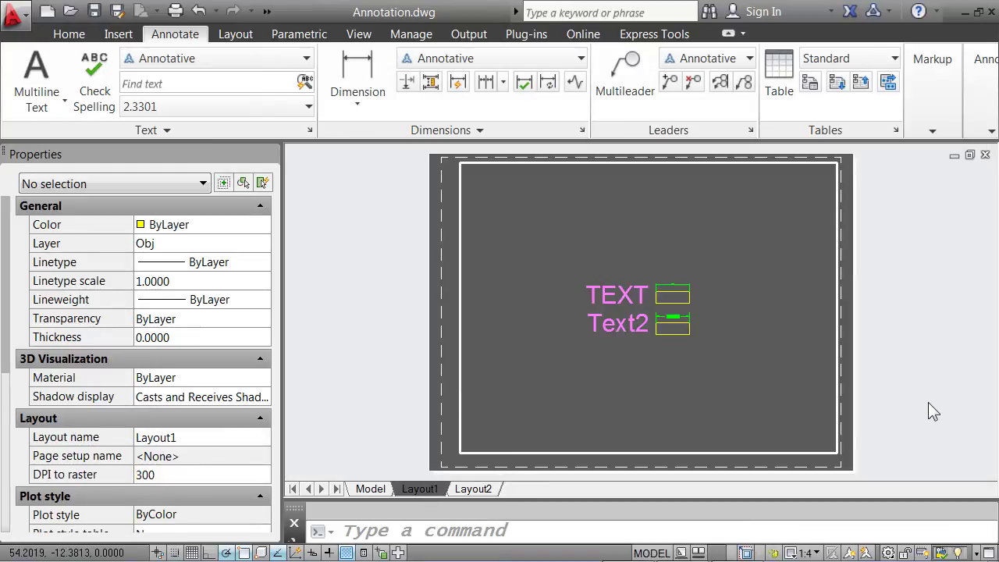
left_click(809, 553)
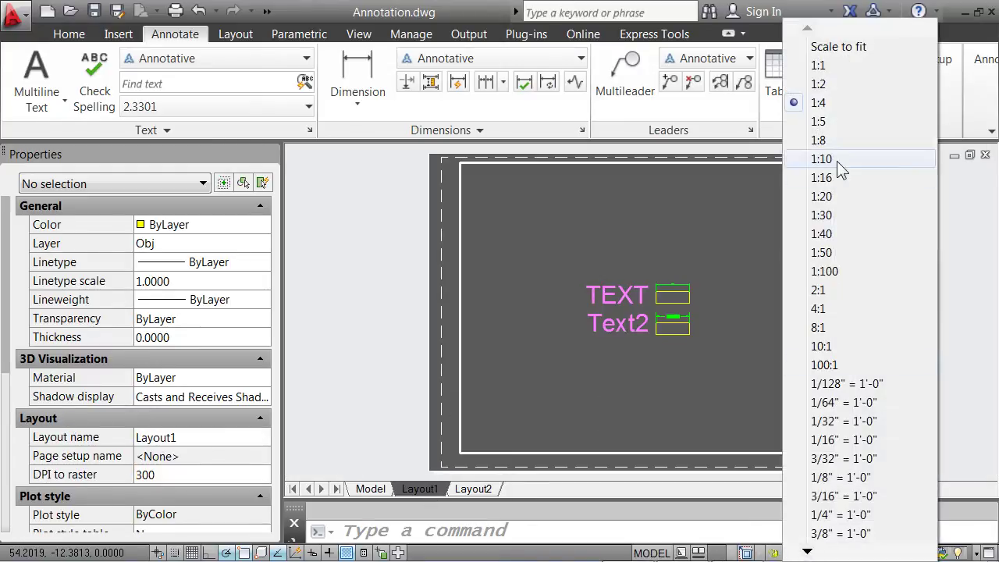
left_click(828, 68)
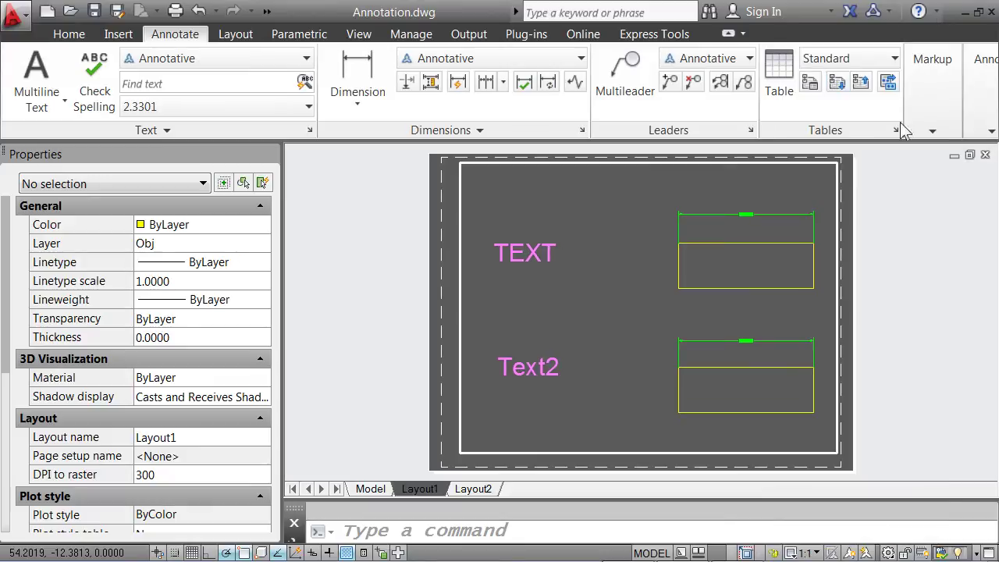
left_click(815, 553)
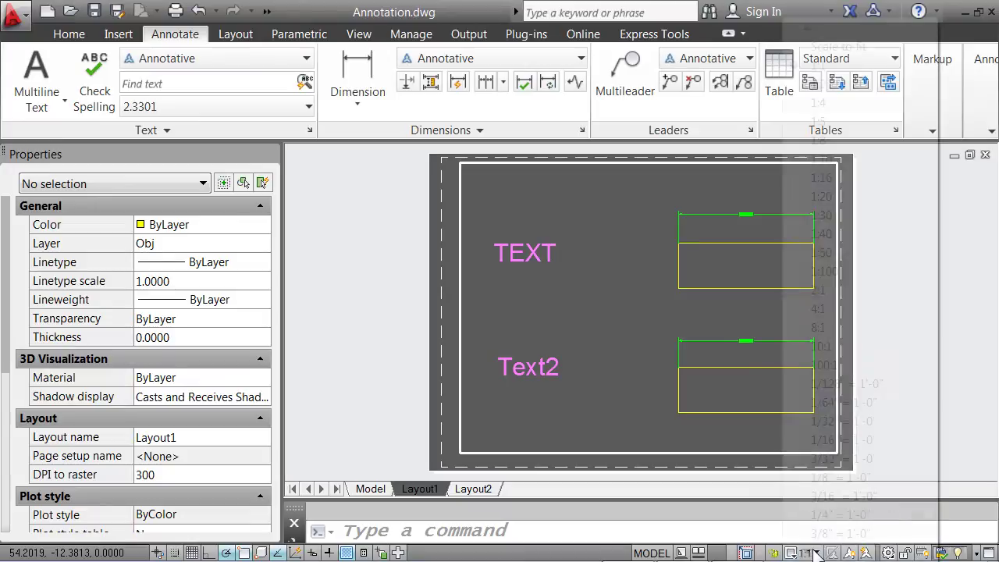
left_click(832, 85)
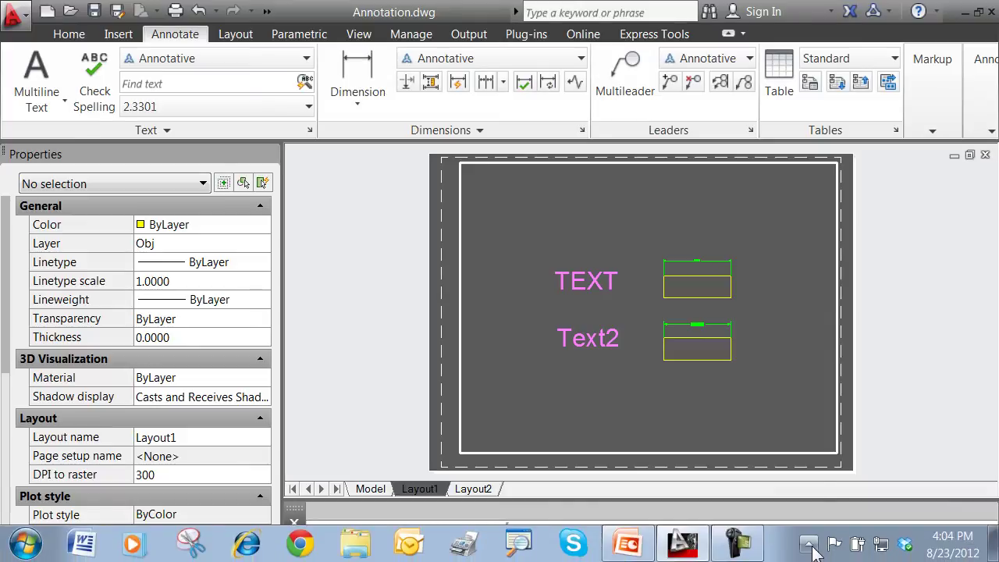
left_click(815, 553)
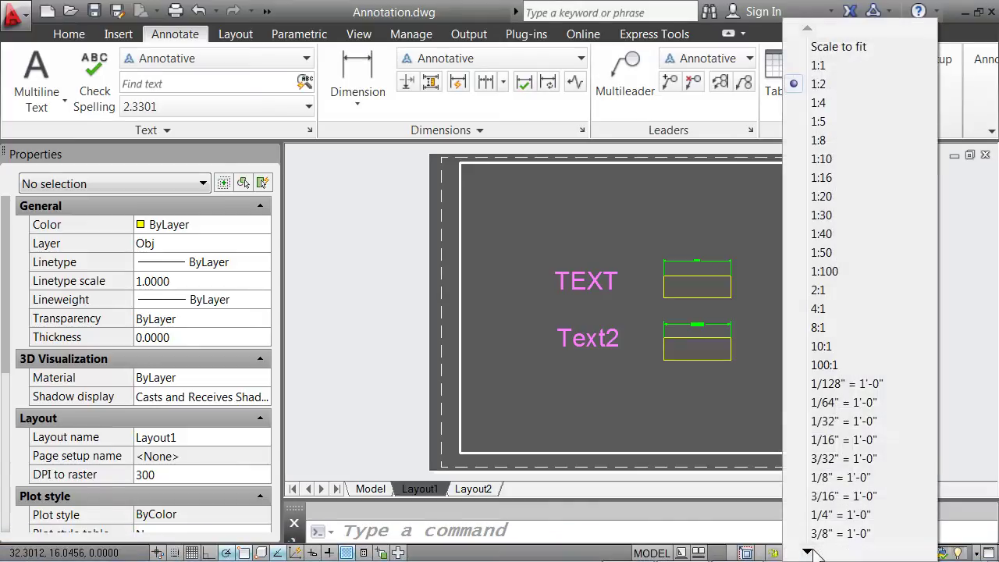
left_click(818, 102)
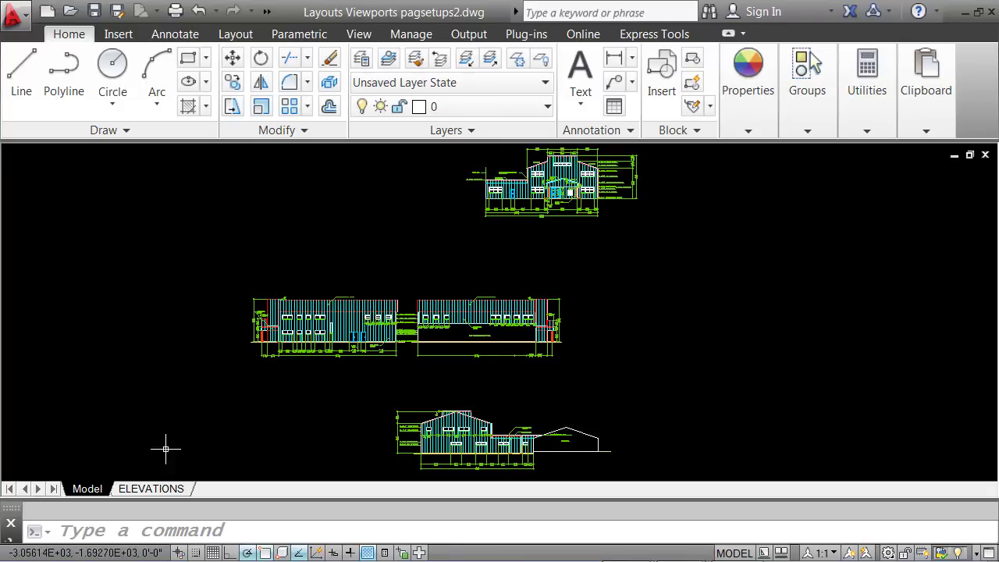
Open the ELEVATIONS layout, add a new layout to the drawing and open that new layout
left_click(150, 489)
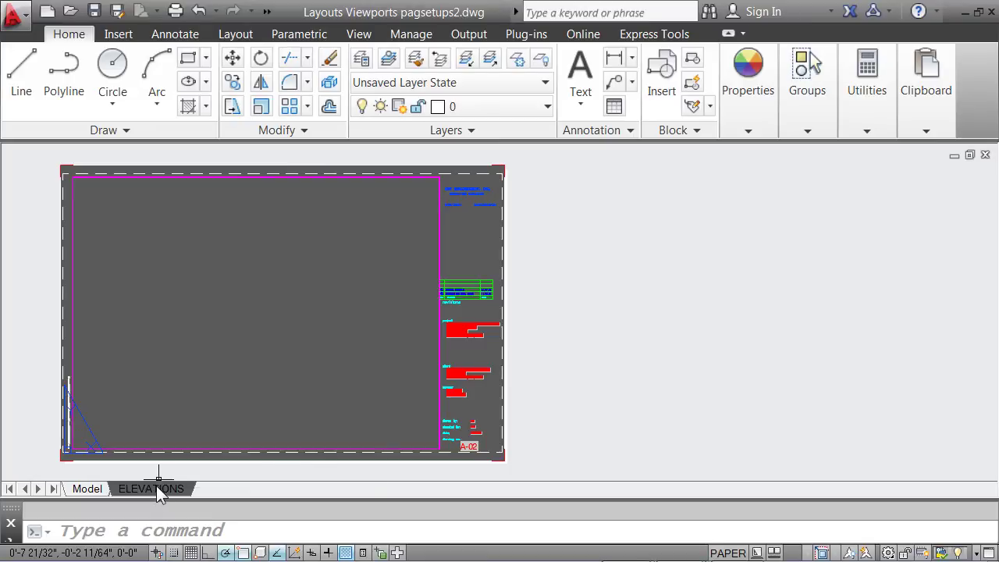
right_click(156, 485)
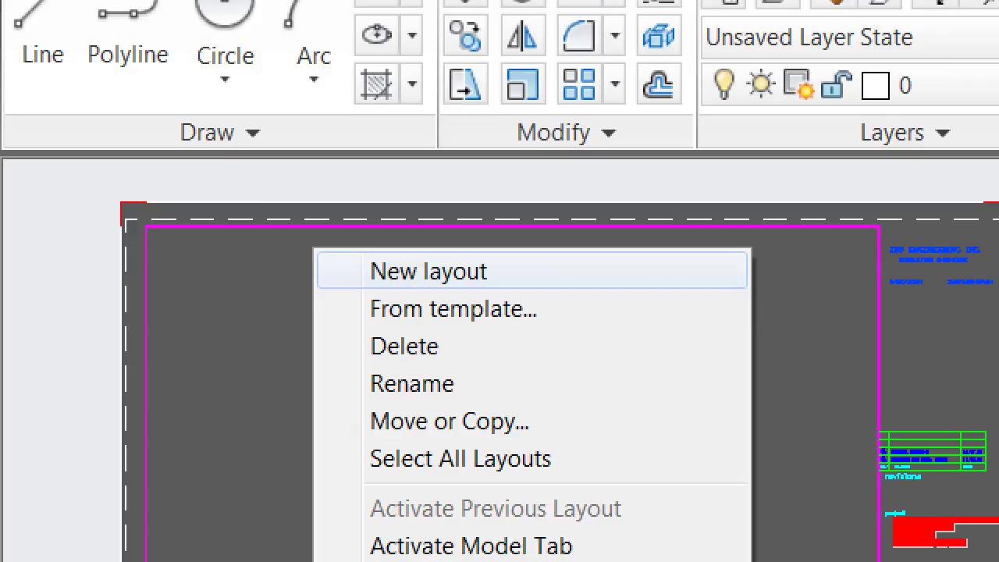
left_click(484, 281)
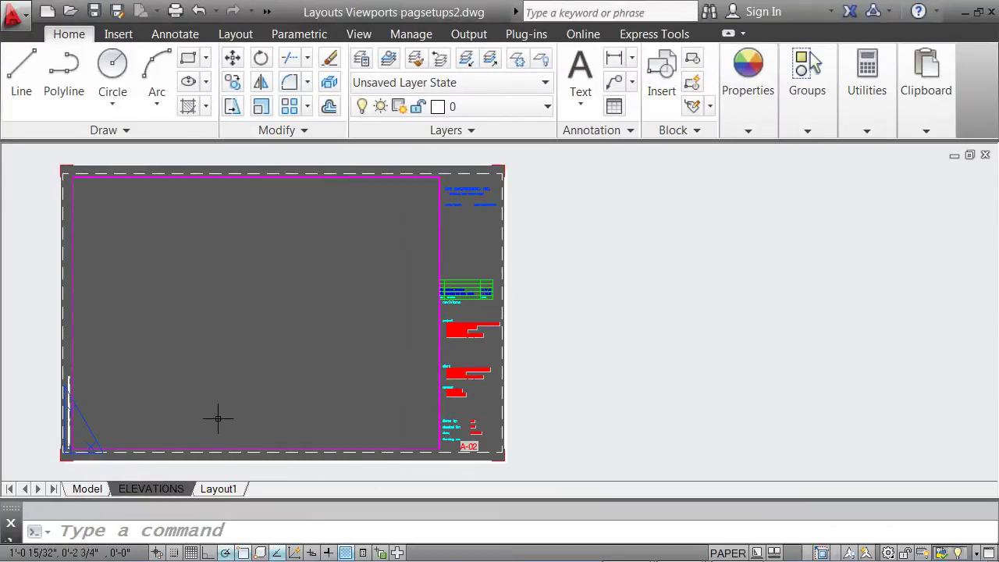
left_click(223, 490)
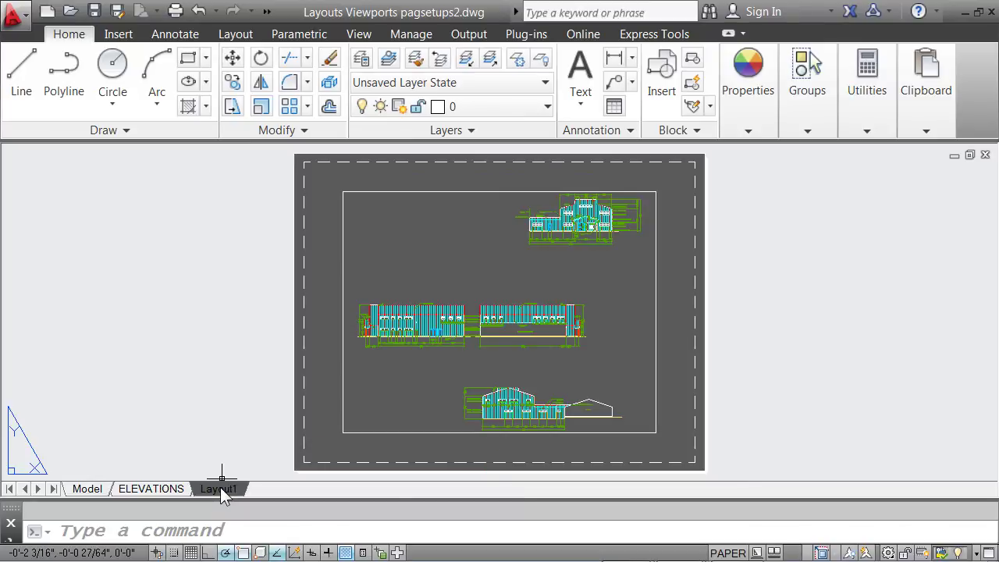
Rename the new layout as ARCH
right_click(220, 488)
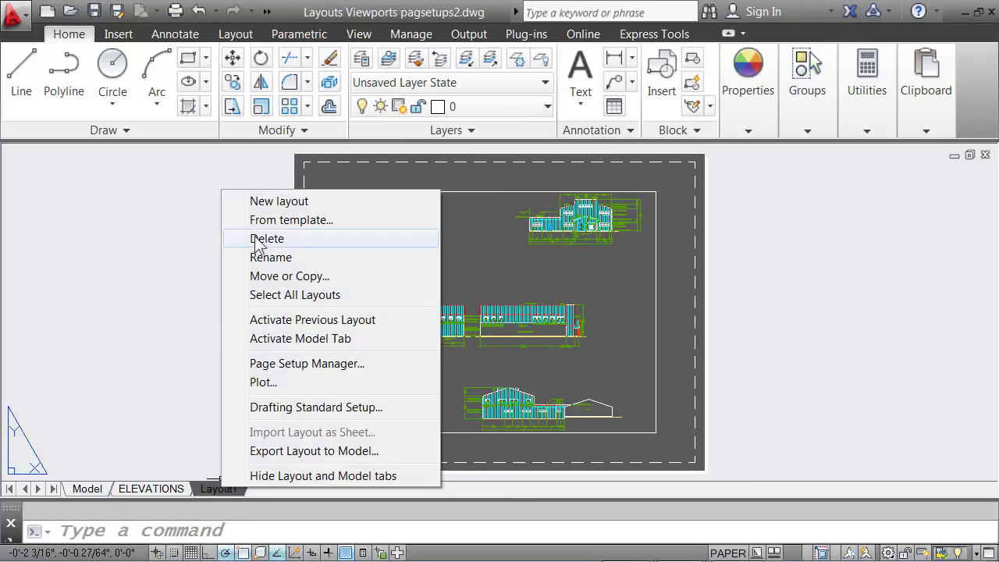
left_click(253, 259)
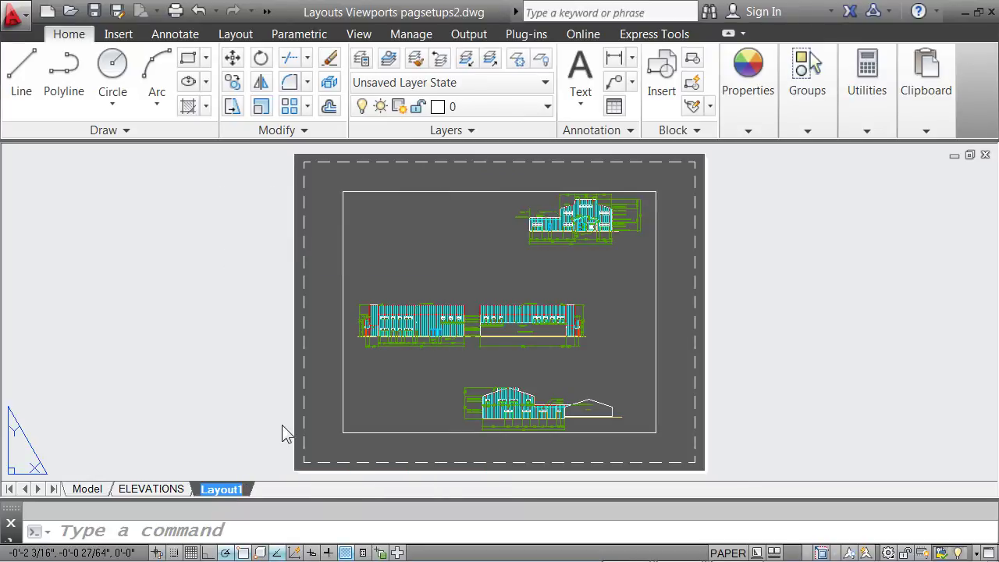
type("ARCH")
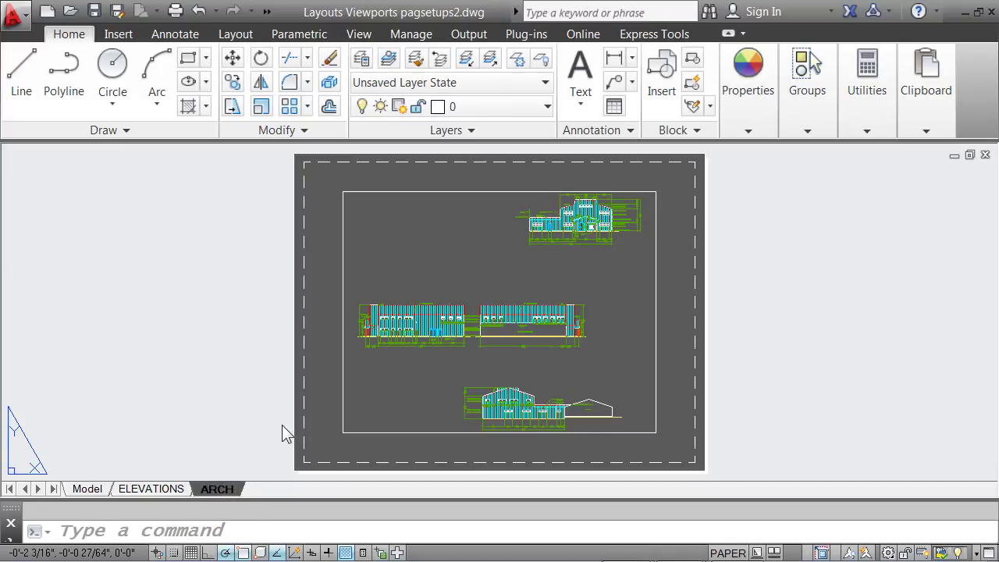
left_click(201, 390)
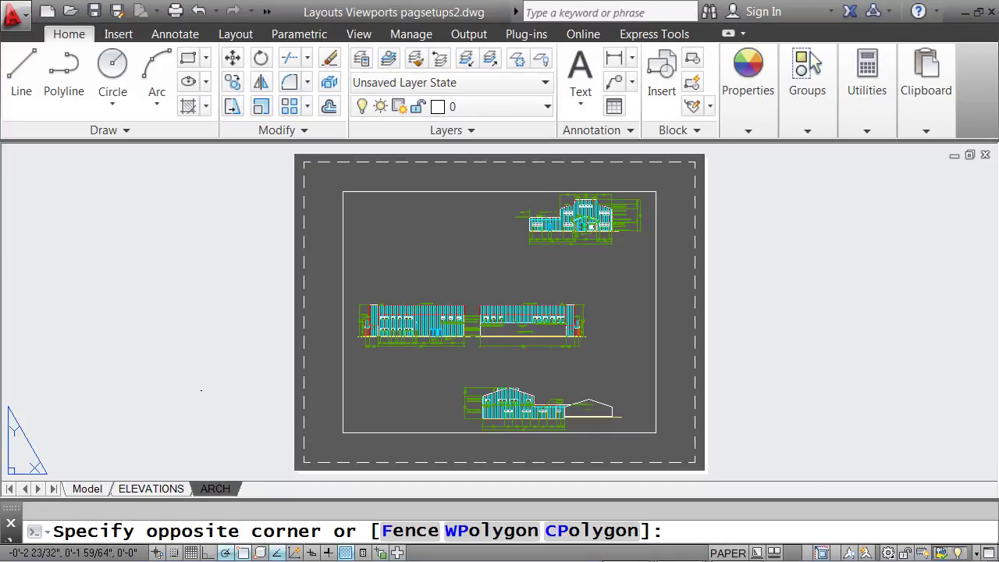
key("Escape")
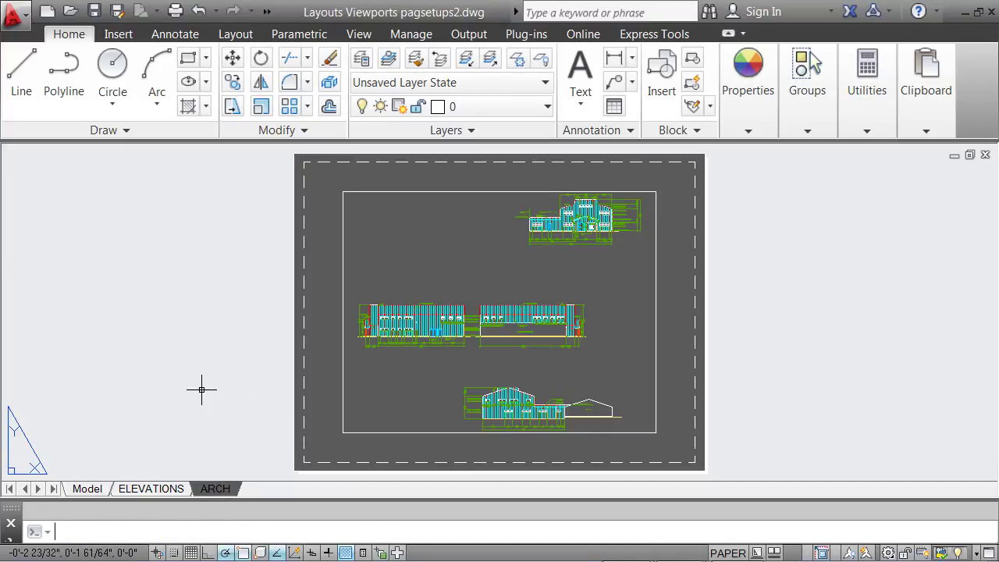
Delete the ARCH layout from the drawing
right_click(212, 485)
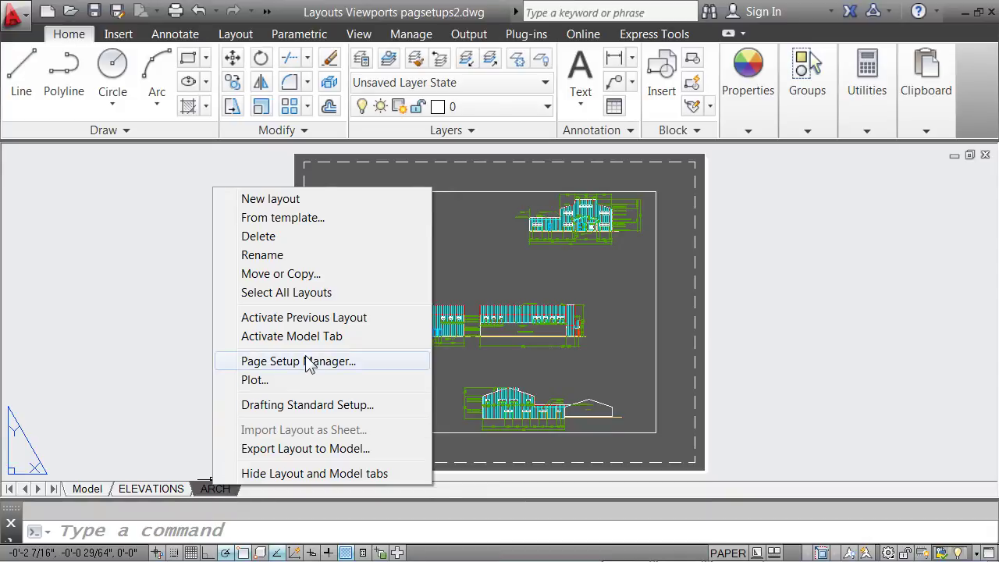
left_click(260, 237)
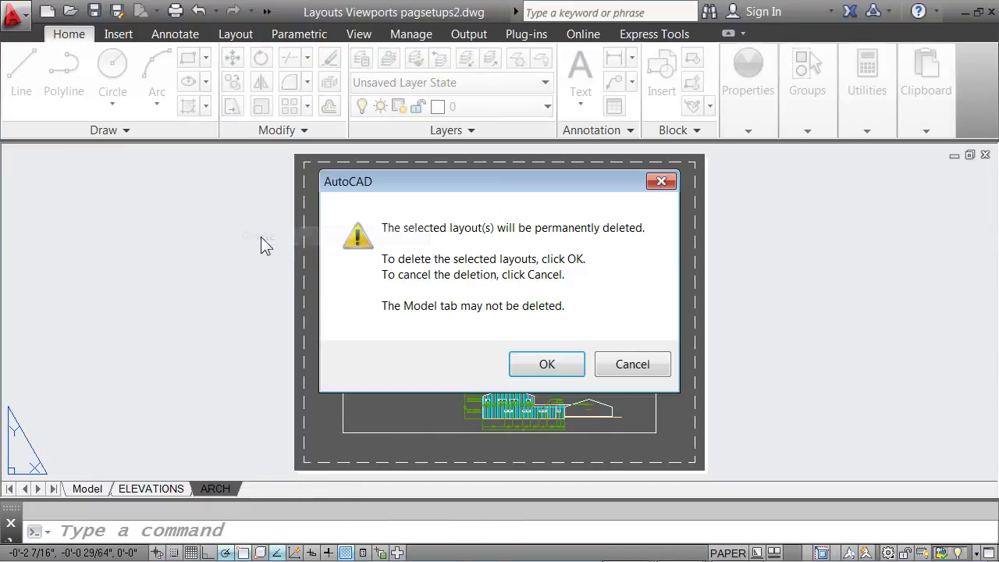
left_click(537, 367)
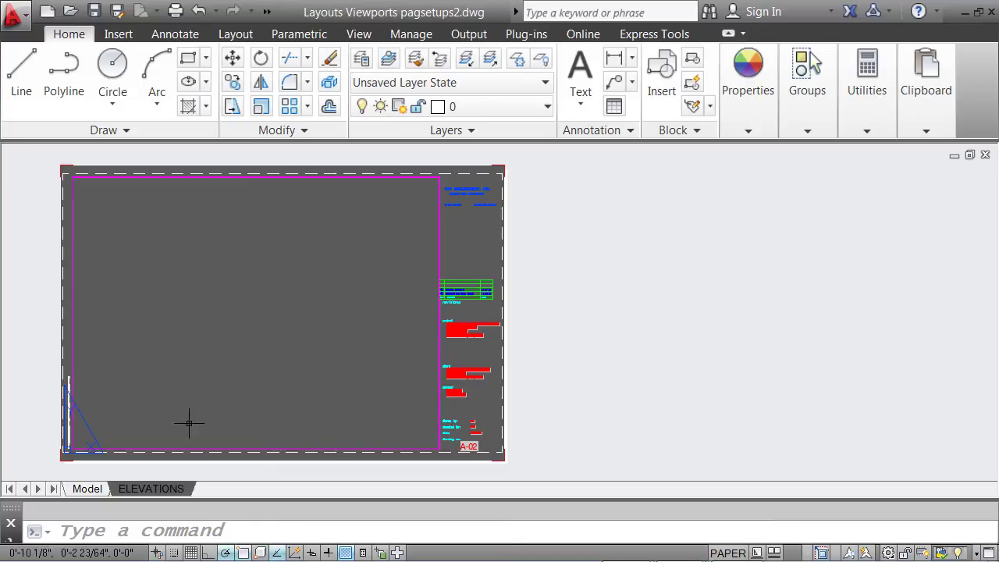
Open the ELEVATIONS page setup for modification and examine the available plotters, paper sizes and plot area options
right_click(132, 489)
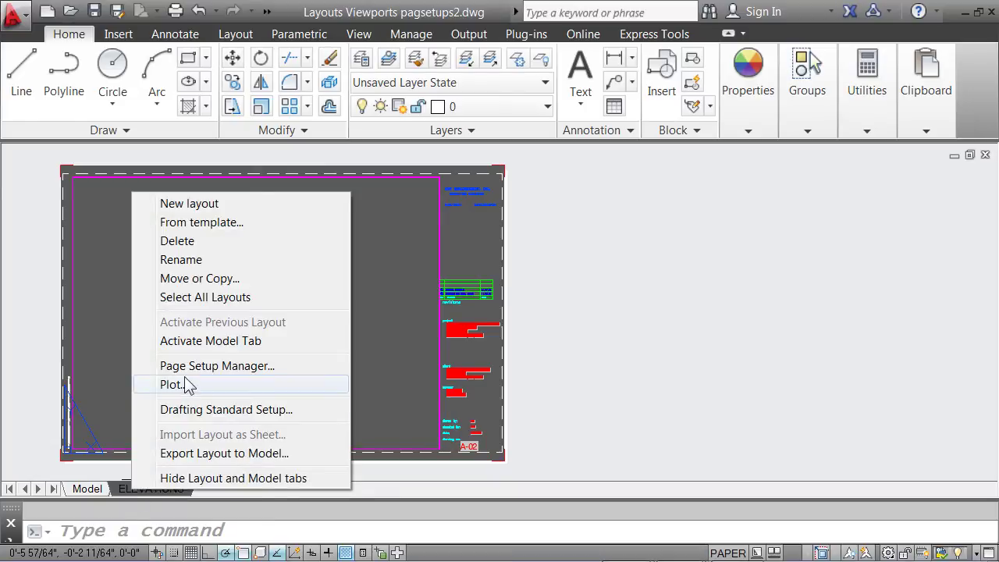
left_click(187, 367)
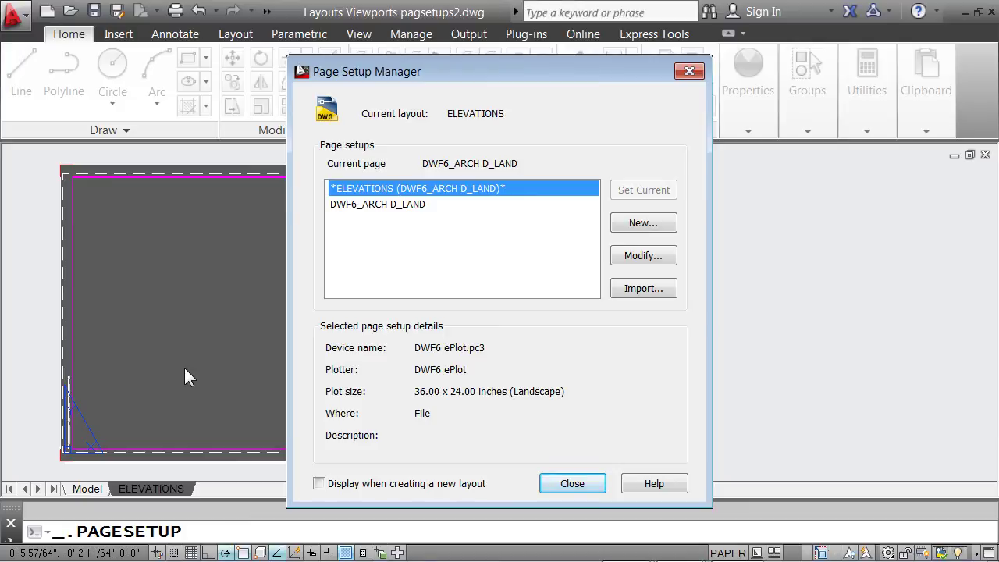
left_click(630, 257)
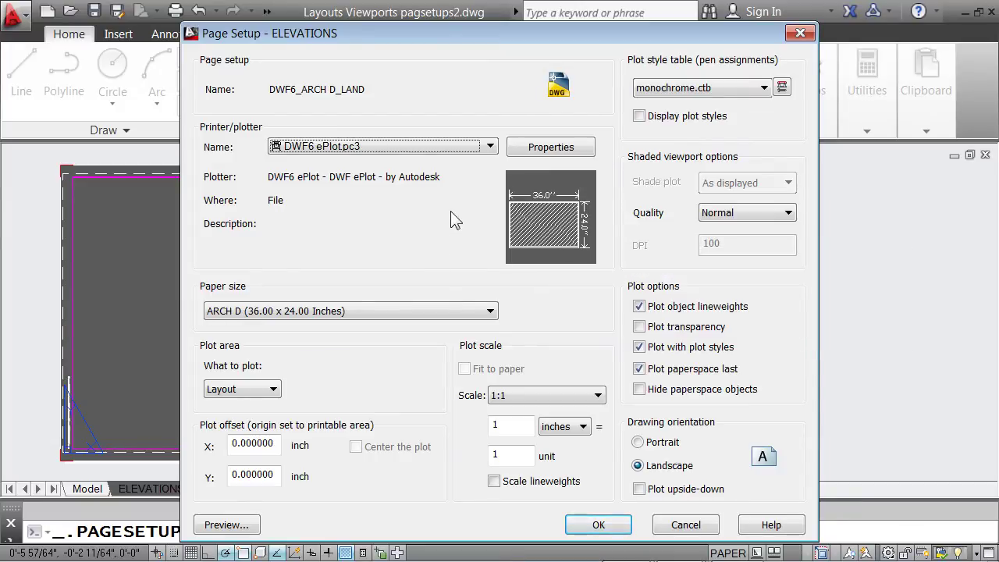
left_click(489, 148)
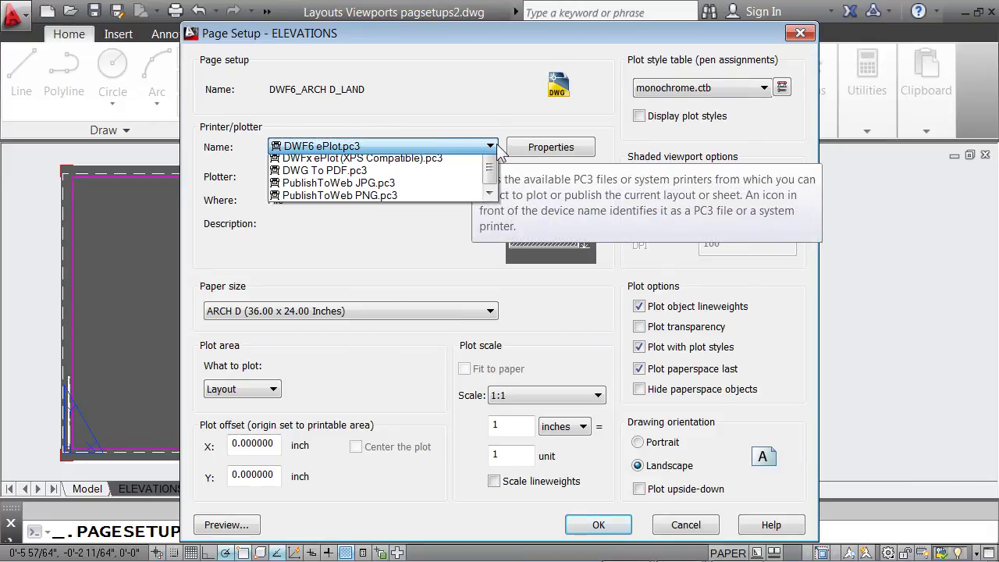
left_click(491, 149)
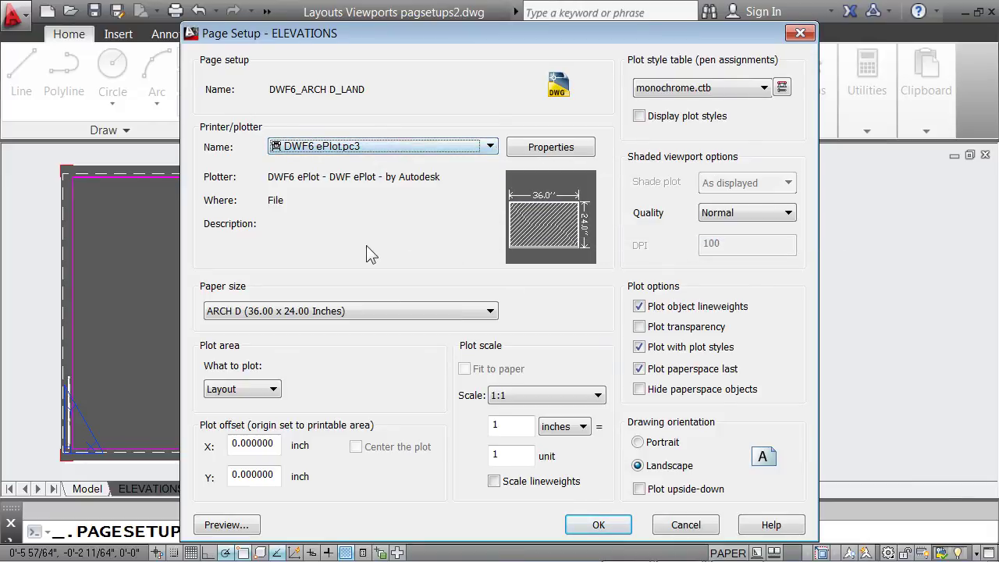
left_click(490, 311)
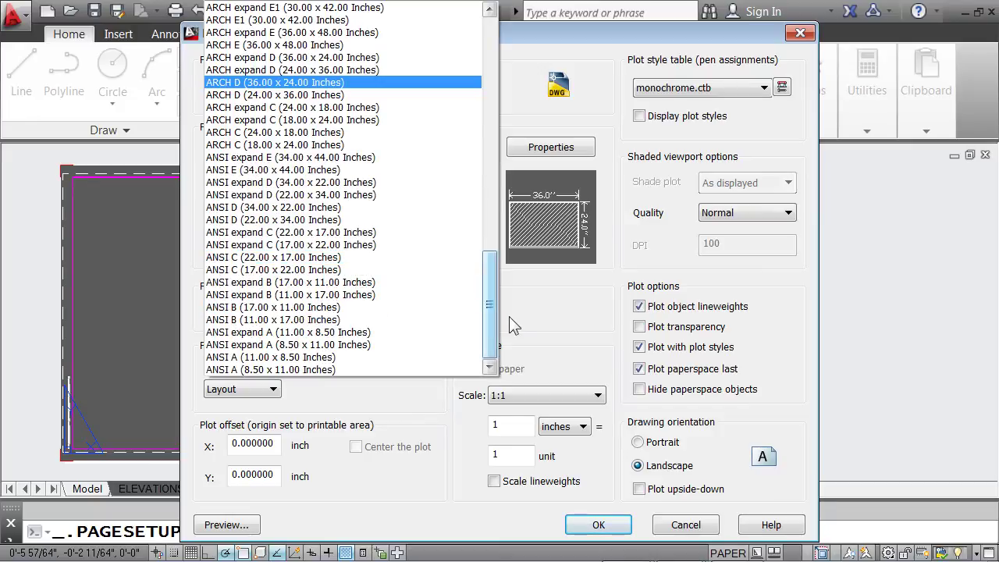
left_click(511, 315)
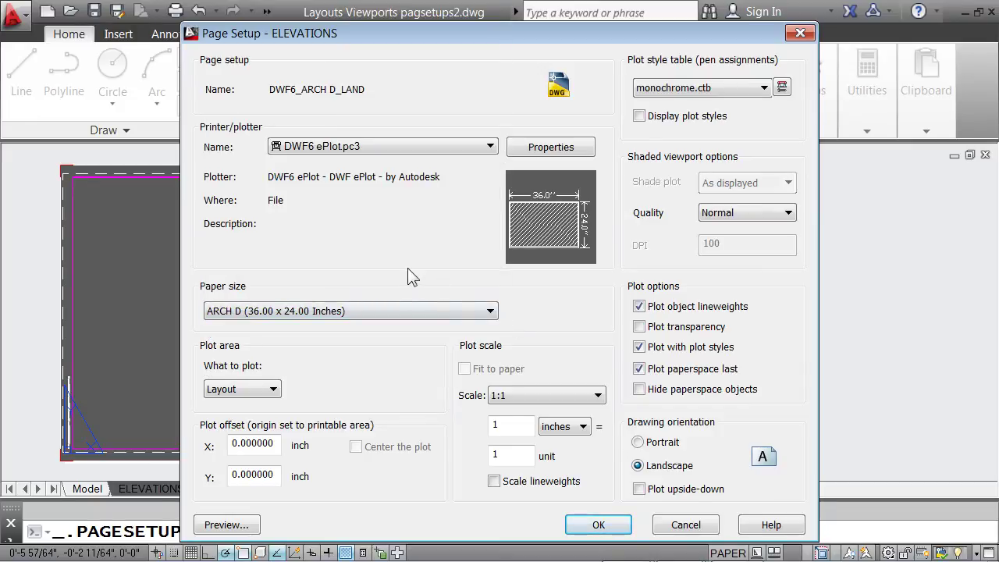
left_click(274, 388)
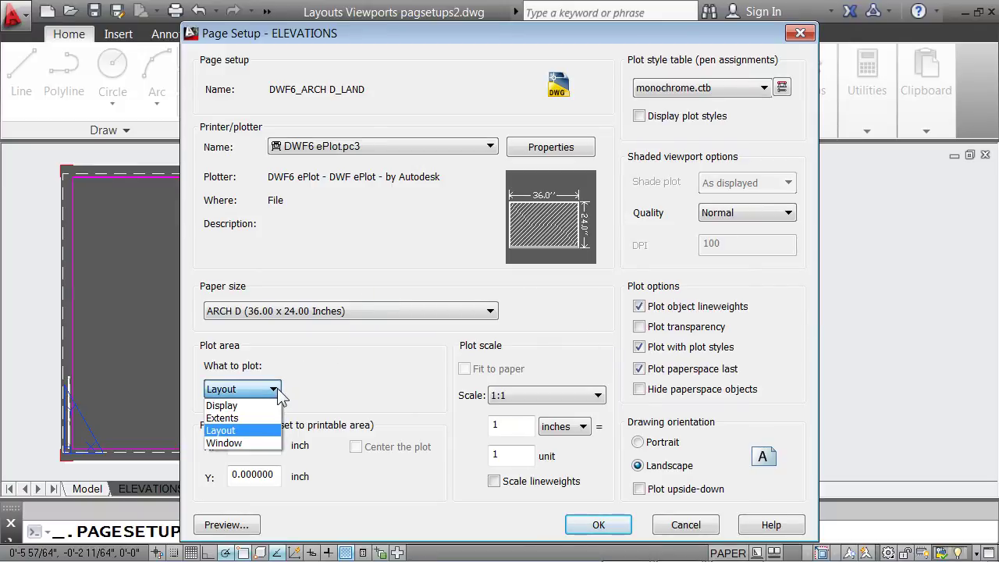
left_click(323, 370)
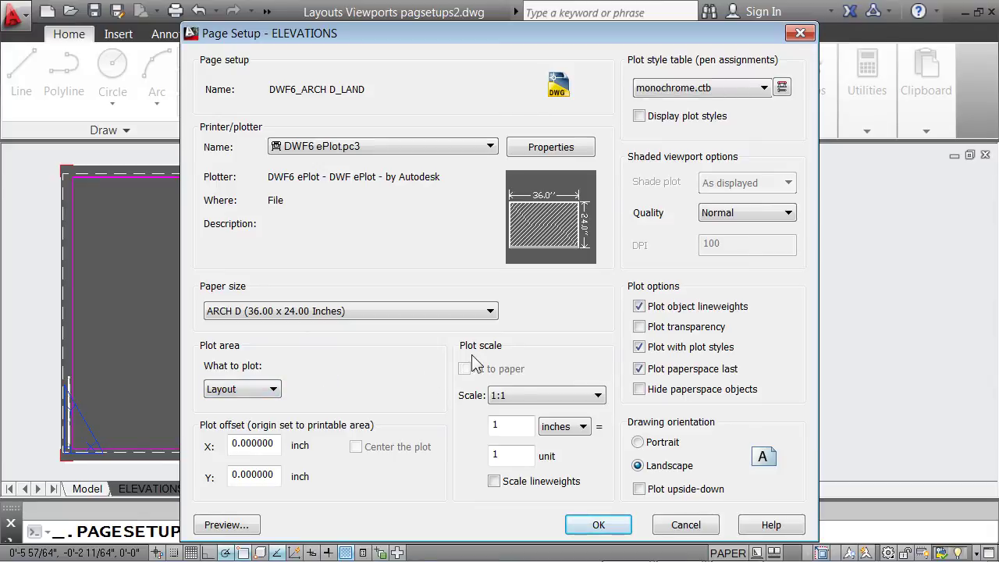
Choose monochrome.ctb as the plot style table of the ELEVATIONS page setup, accept the setup and close the manager
left_click(764, 89)
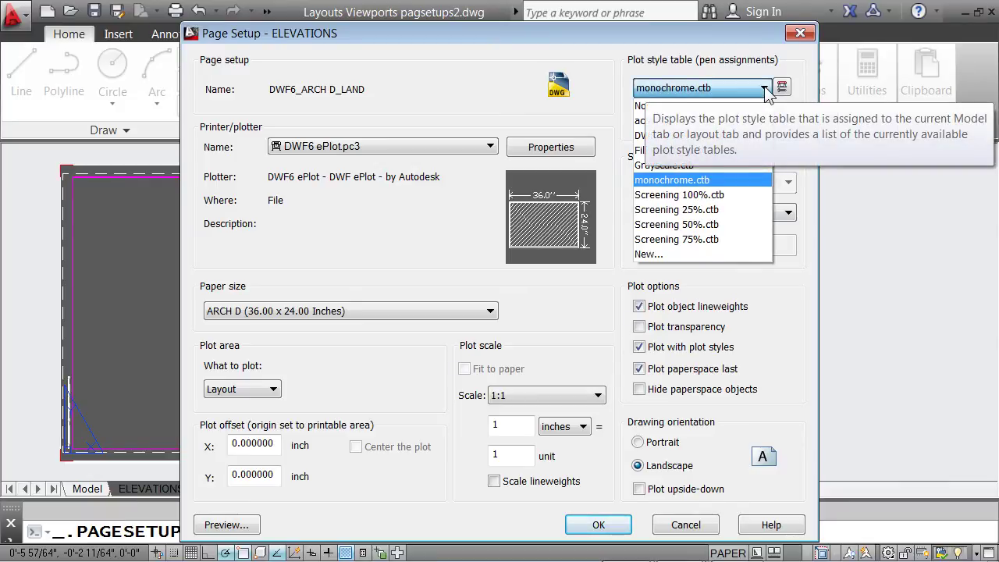
left_click(702, 179)
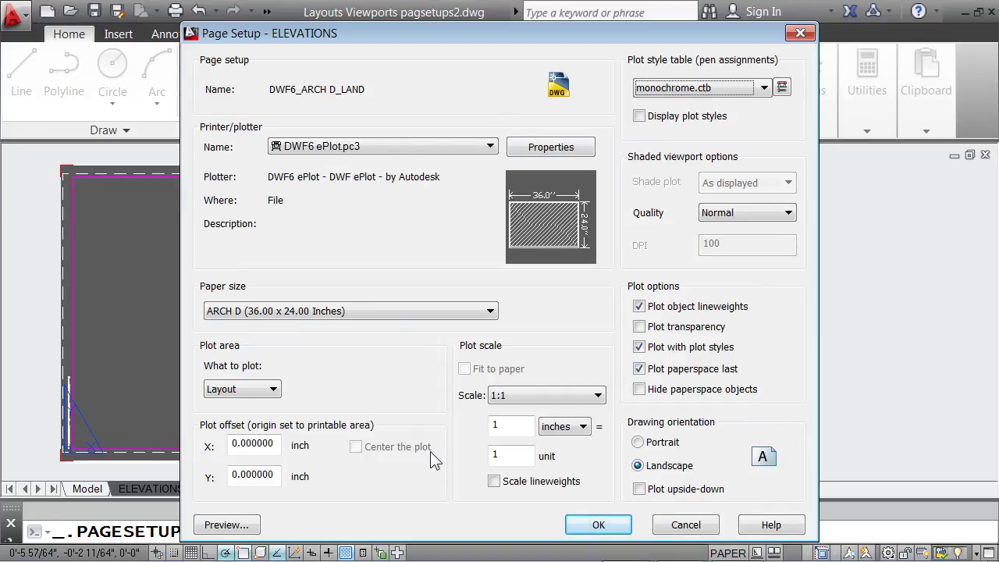
left_click(587, 524)
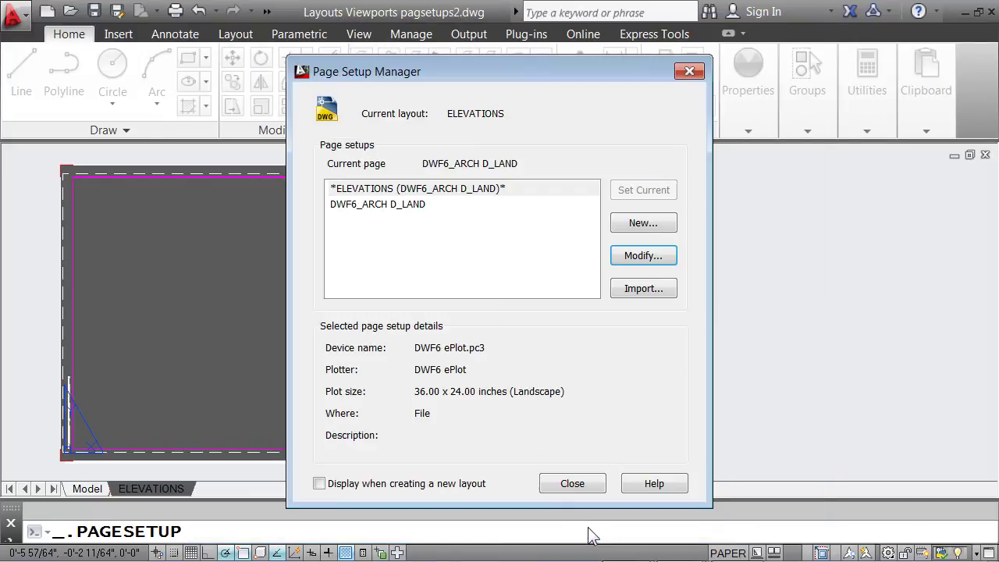
left_click(567, 484)
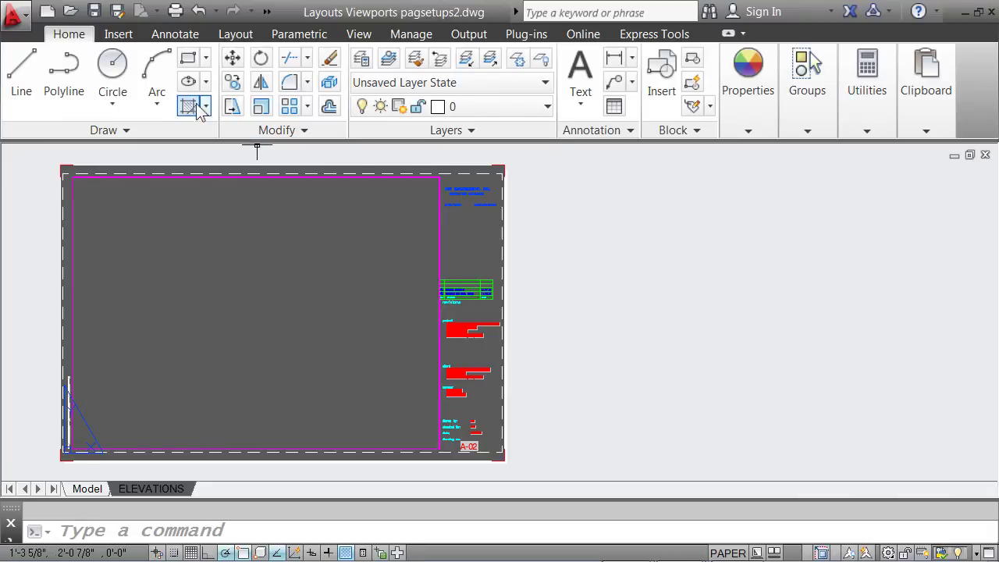
Create a rectangular viewport spanning the upper part of the ELEVATIONS sheet, inside the magenta border
left_click(236, 34)
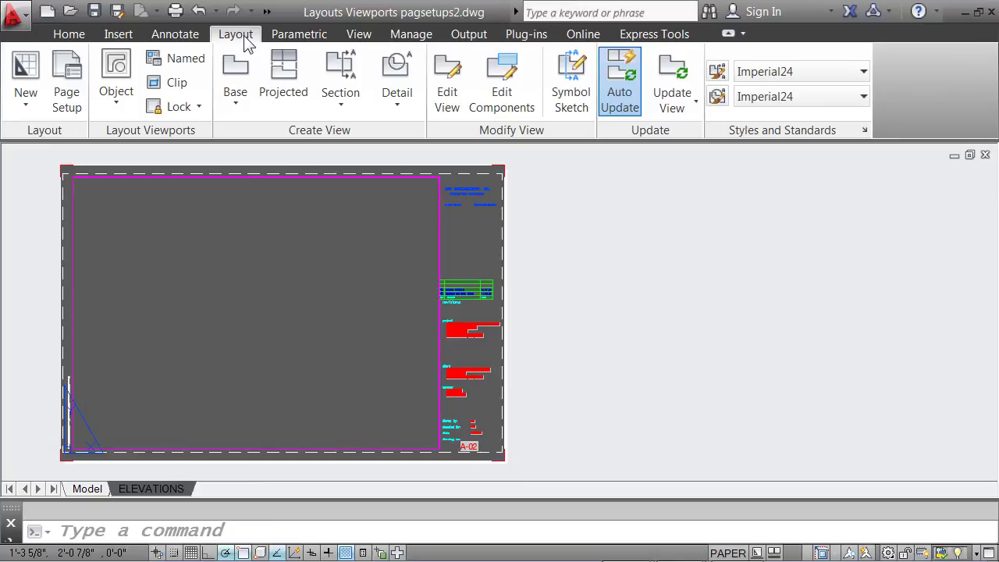
left_click(115, 103)
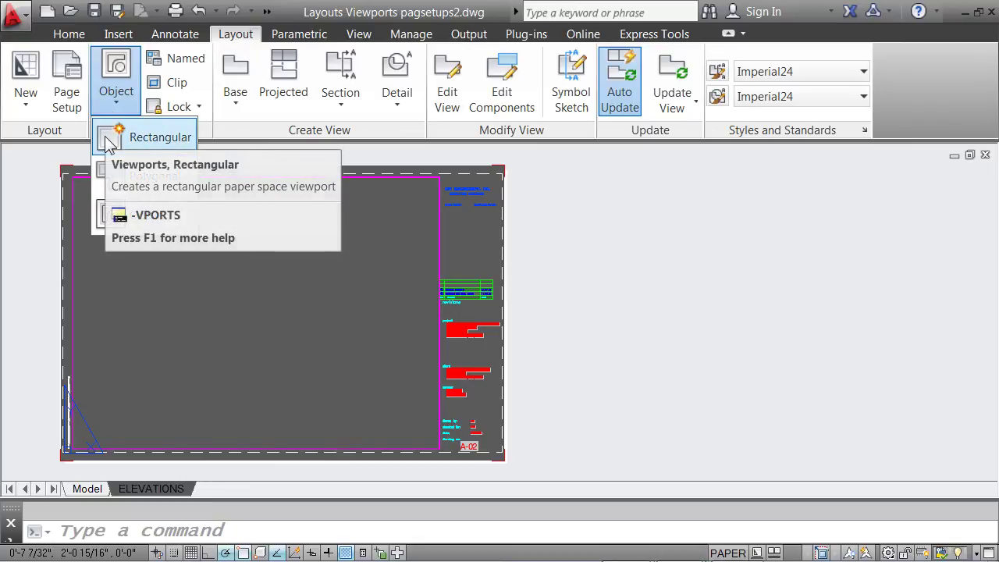
left_click(108, 140)
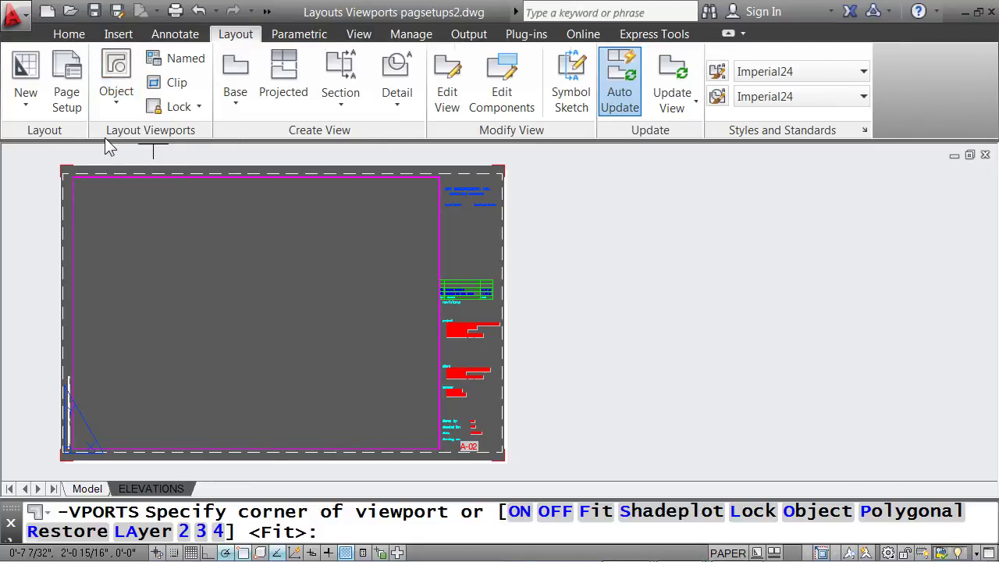
left_click(92, 188)
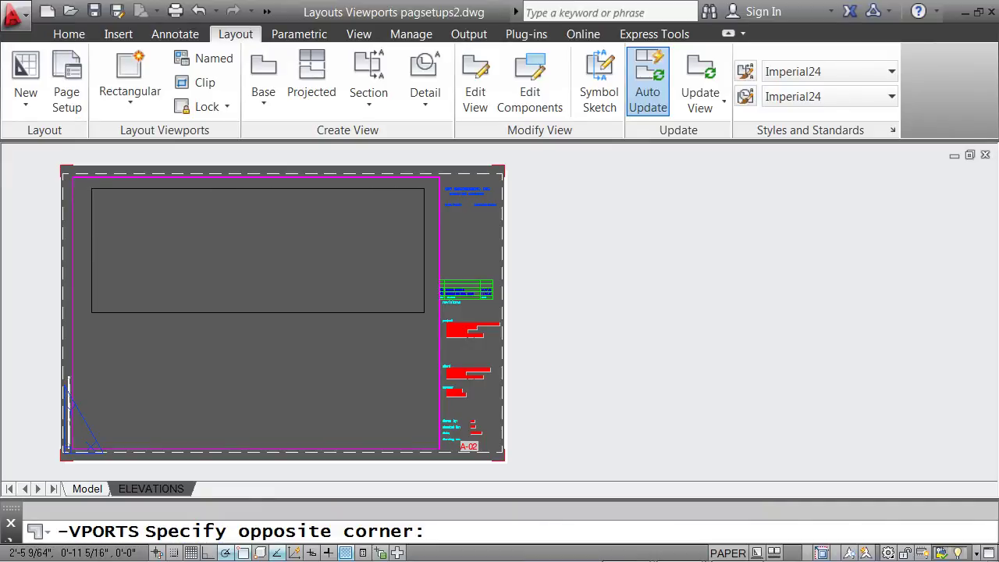
left_click(425, 312)
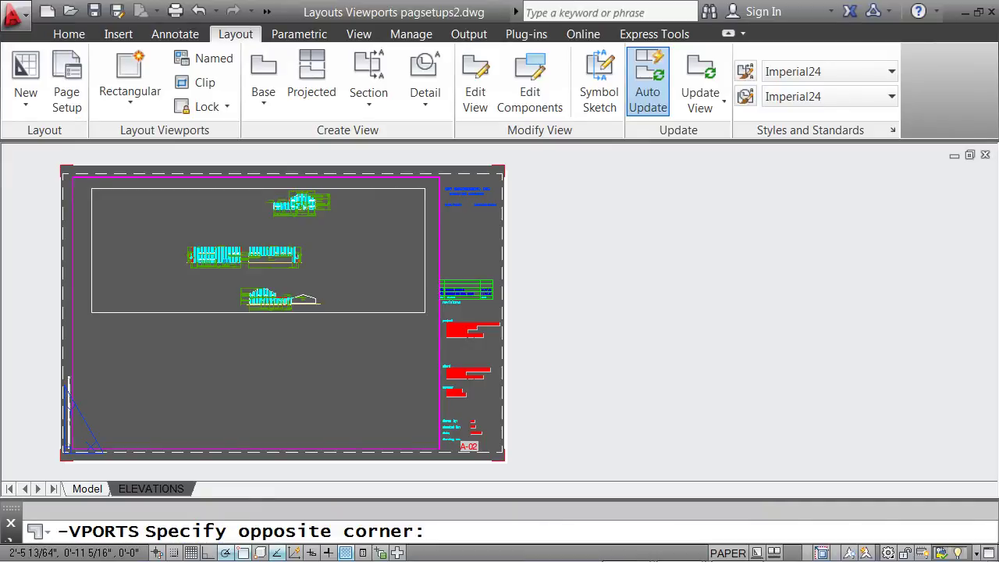
Activate the new viewport, frame the lowest building elevation in it and return to paper space
left_click(360, 275)
double_click(360, 274)
scroll(356, 272, "up", 2)
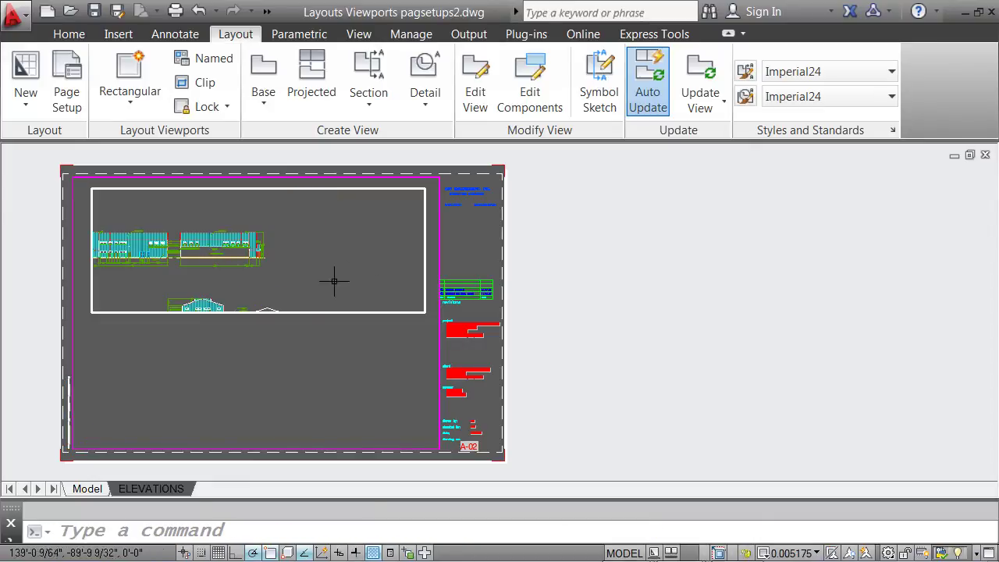
middle_click_drag(333, 279, 349, 224)
scroll(349, 266, "up", 2)
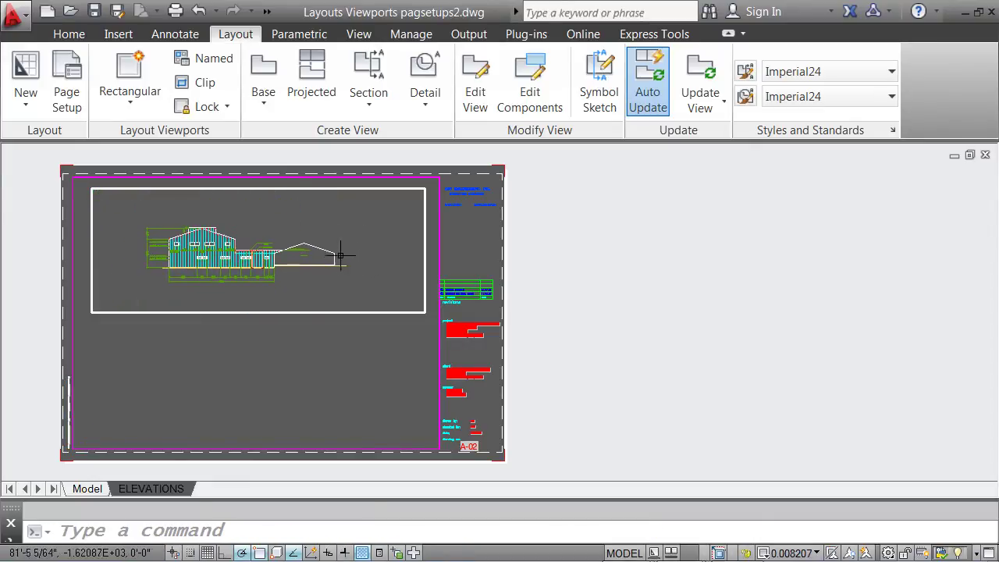
middle_click_drag(303, 256, 326, 253)
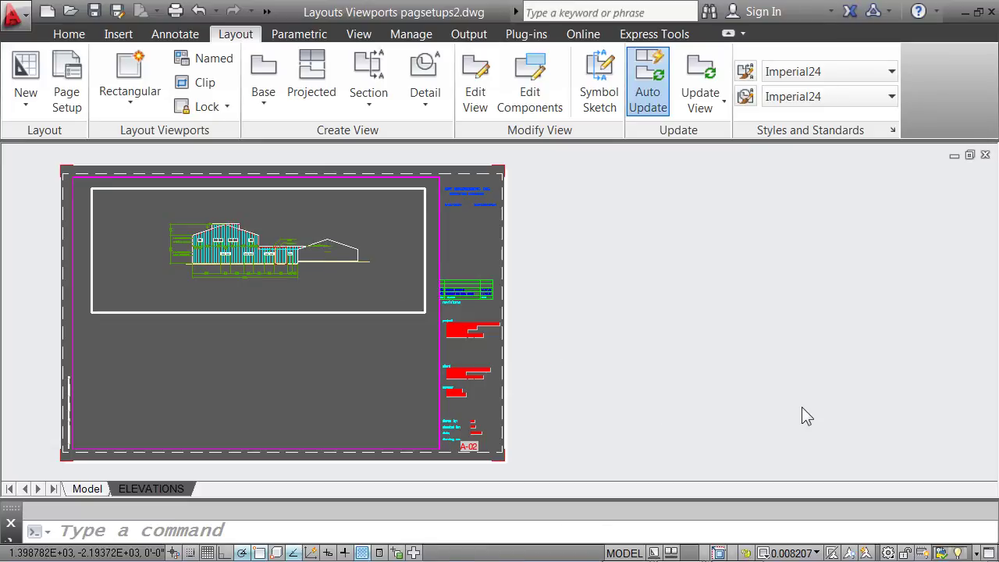
double_click(358, 353)
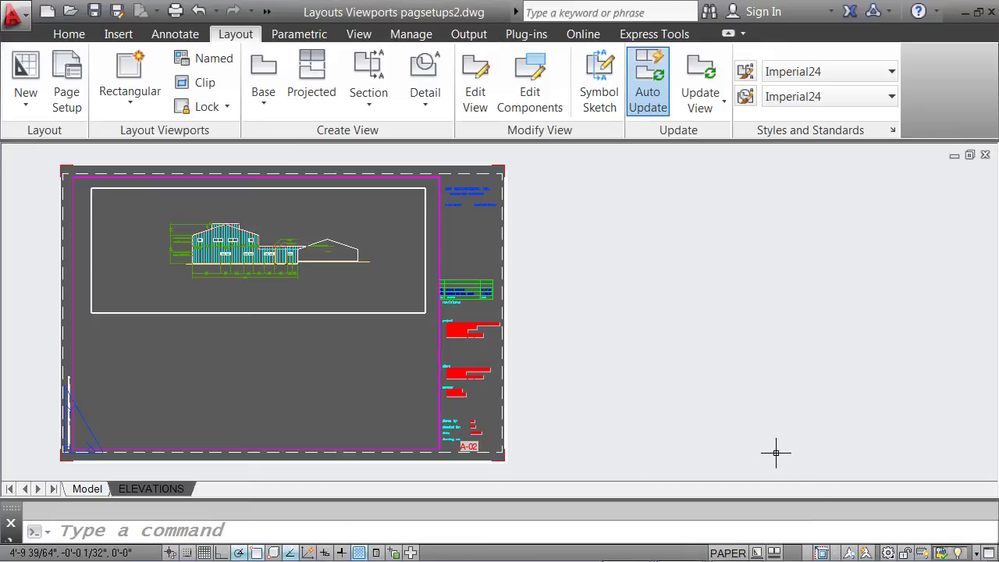
Set the rectangular viewport's scale to 1/8" = 1'-0", lock the viewport and return to paper space
double_click(400, 297)
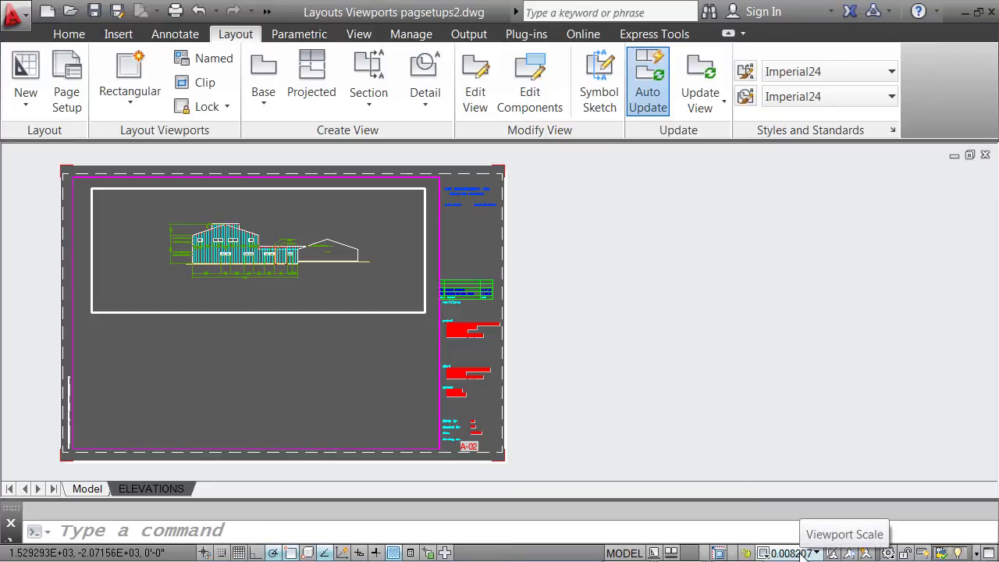
left_click(802, 552)
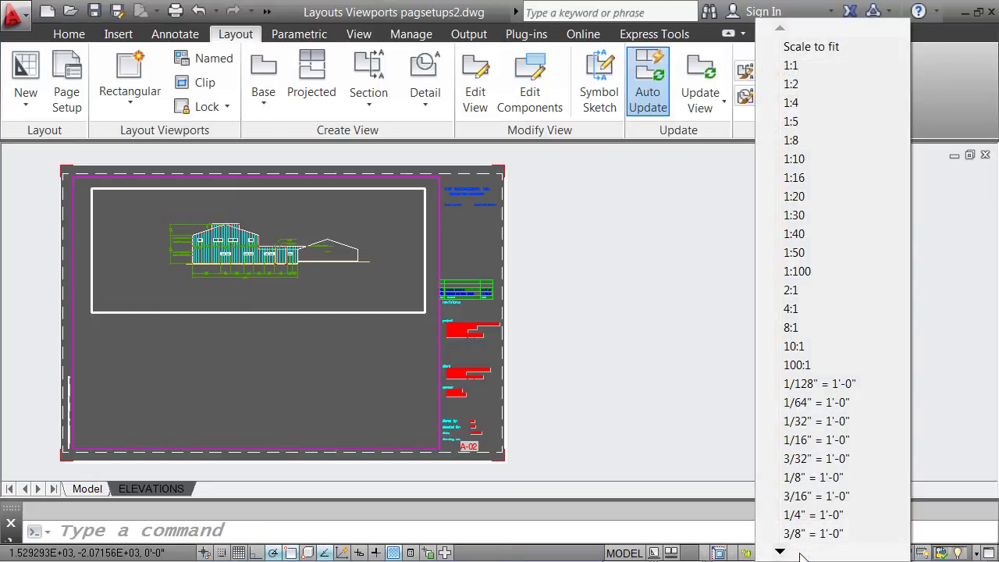
left_click(827, 479)
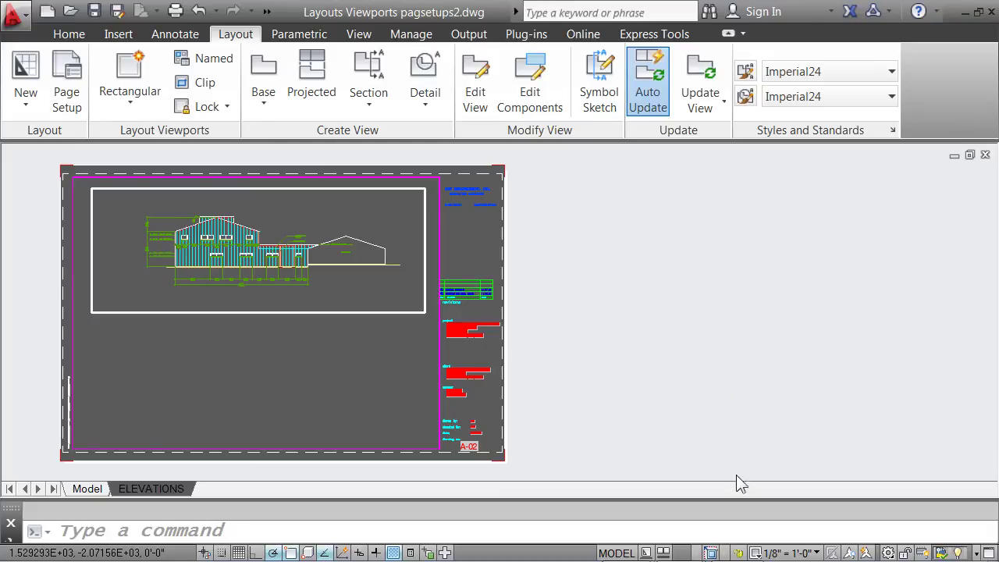
left_click(738, 553)
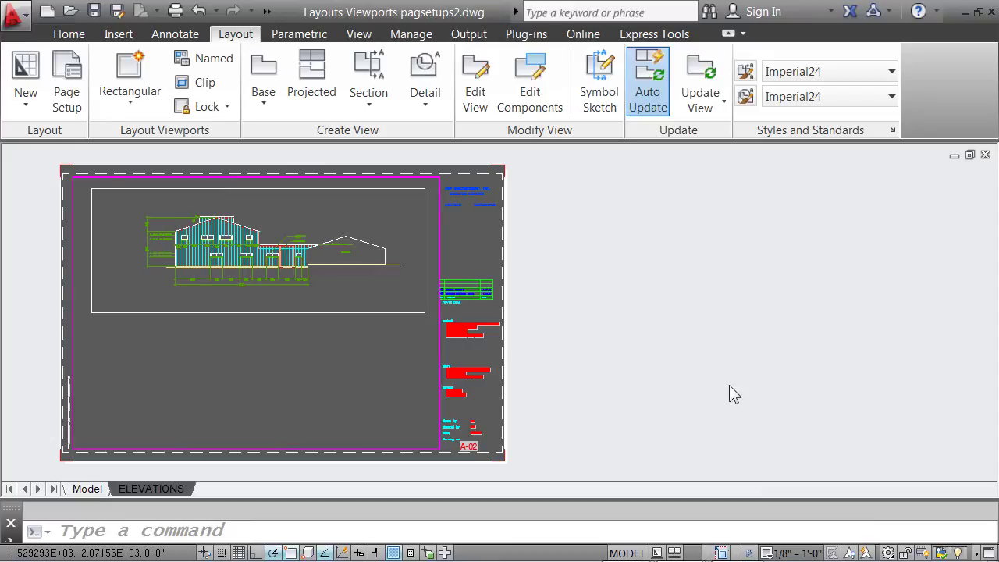
double_click(383, 334)
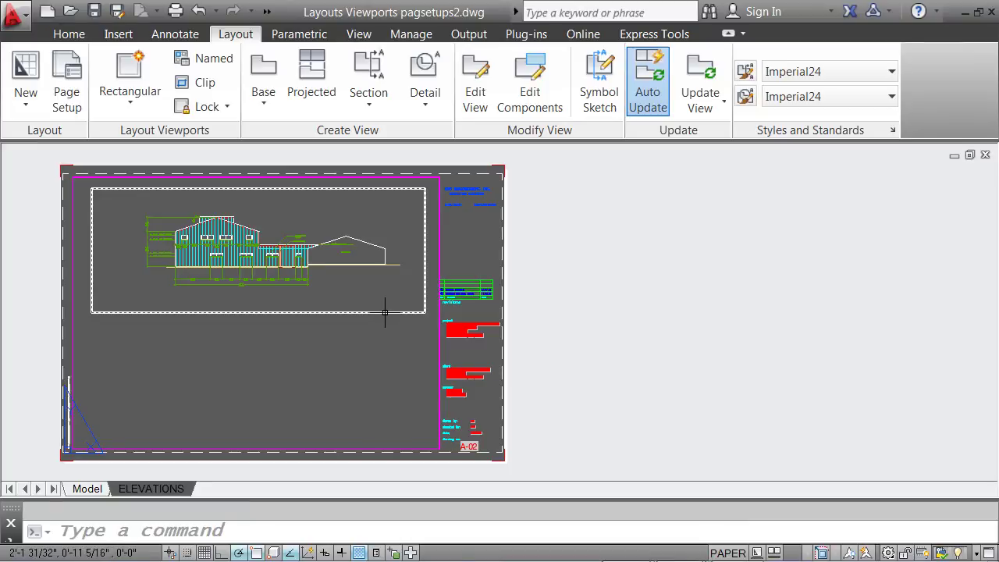
Select the rectangular viewport's border, examine its display lock and shade plot options, and clear the selection
left_click(385, 312)
right_click(384, 312)
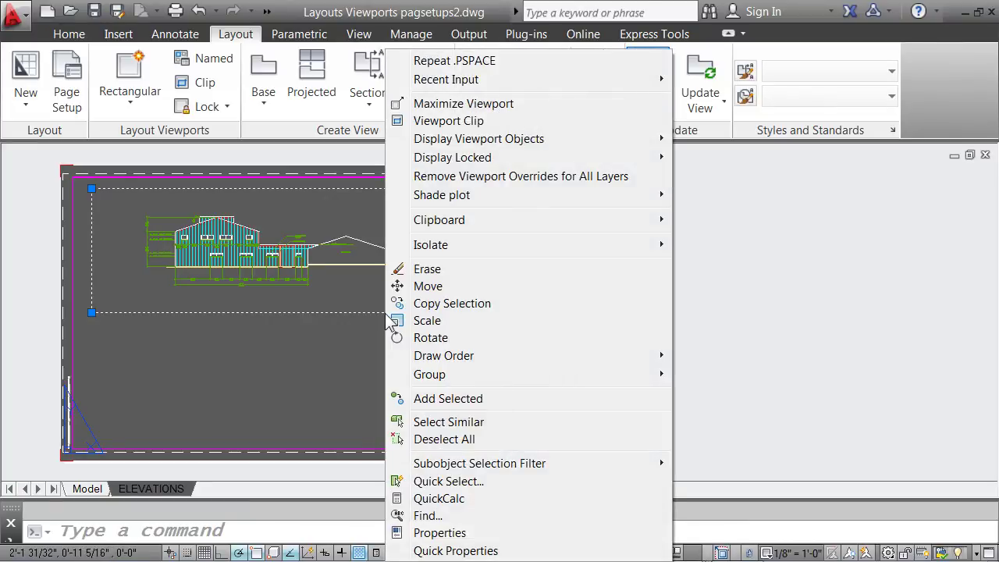
mouse_move(466, 158)
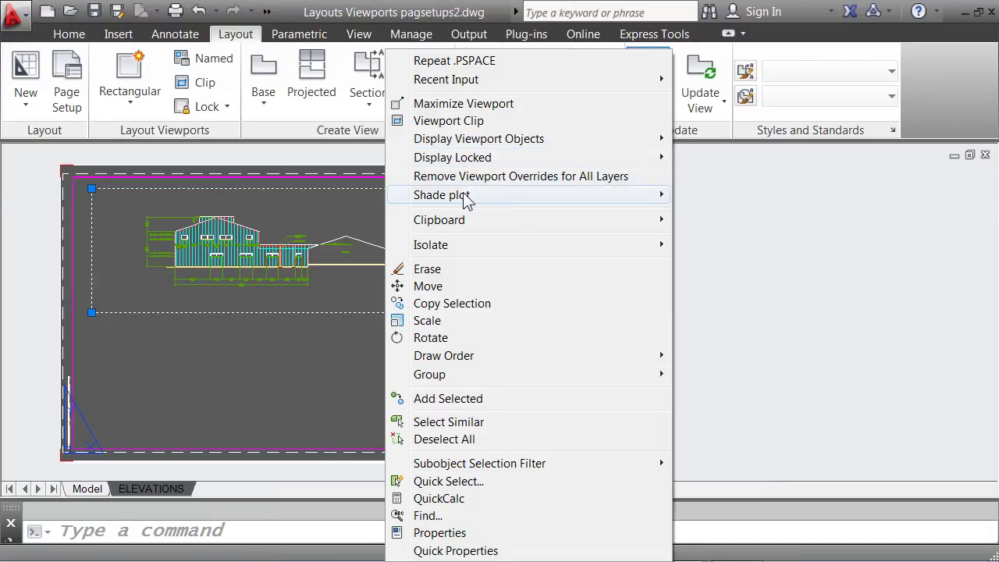
mouse_move(464, 201)
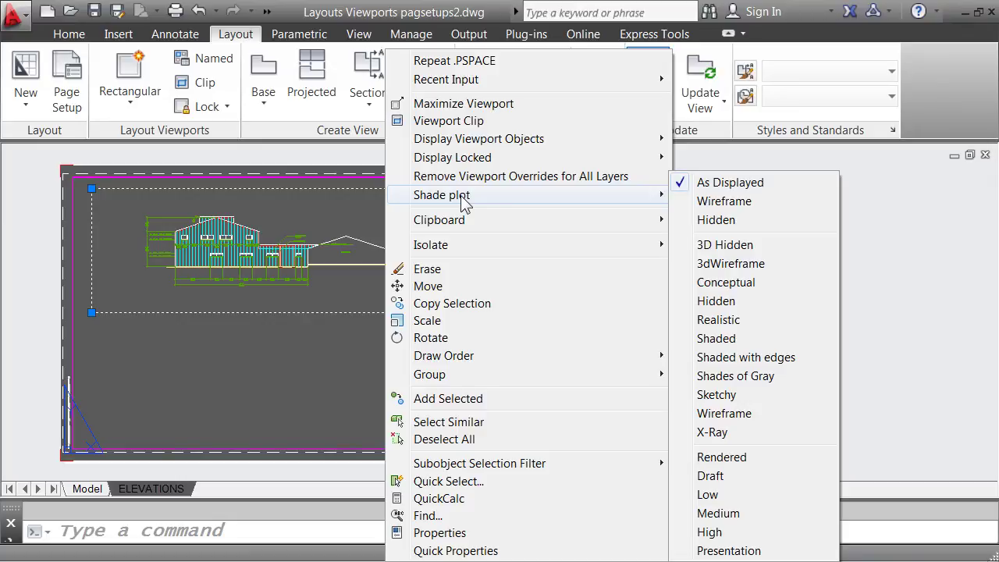
key("Escape")
key("Escape")
key("Escape")
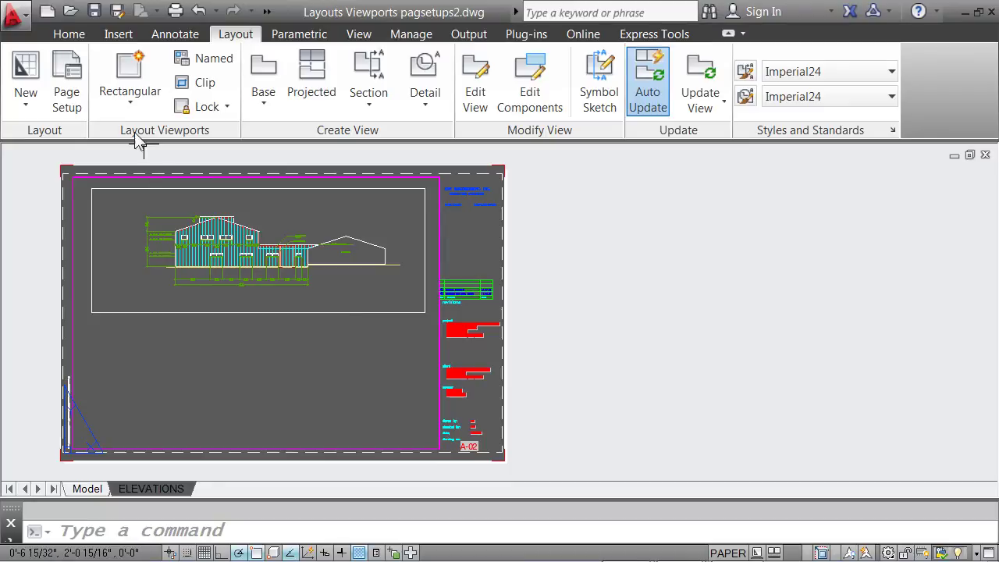
Create a four-sided polygonal viewport in the empty area below the rectangular viewport, and undo it
left_click(130, 102)
left_click(153, 176)
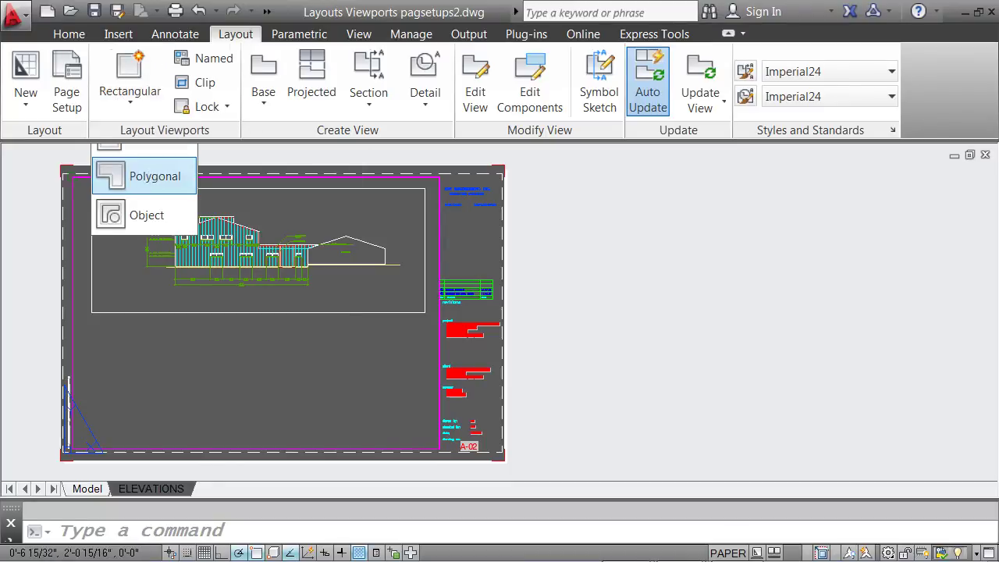
left_click(112, 377)
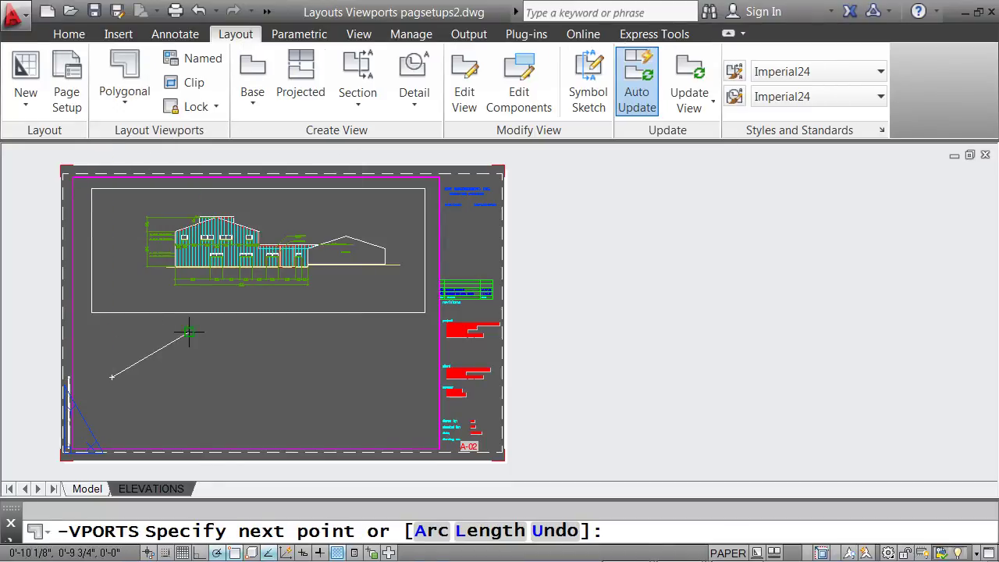
left_click(192, 332)
scroll(269, 384, "up", 2)
middle_click_drag(265, 384, 520, 329)
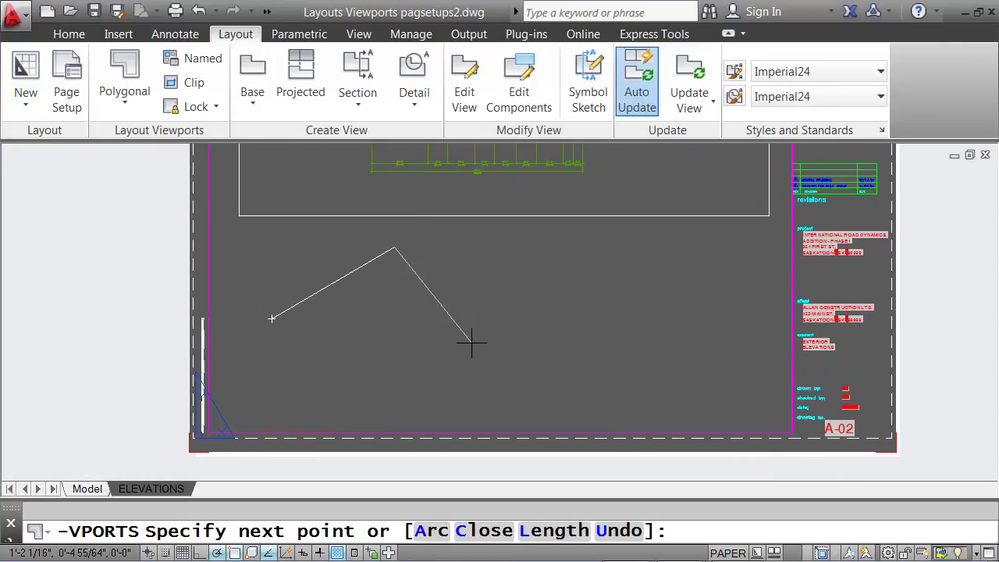
left_click(515, 341)
left_click(427, 402)
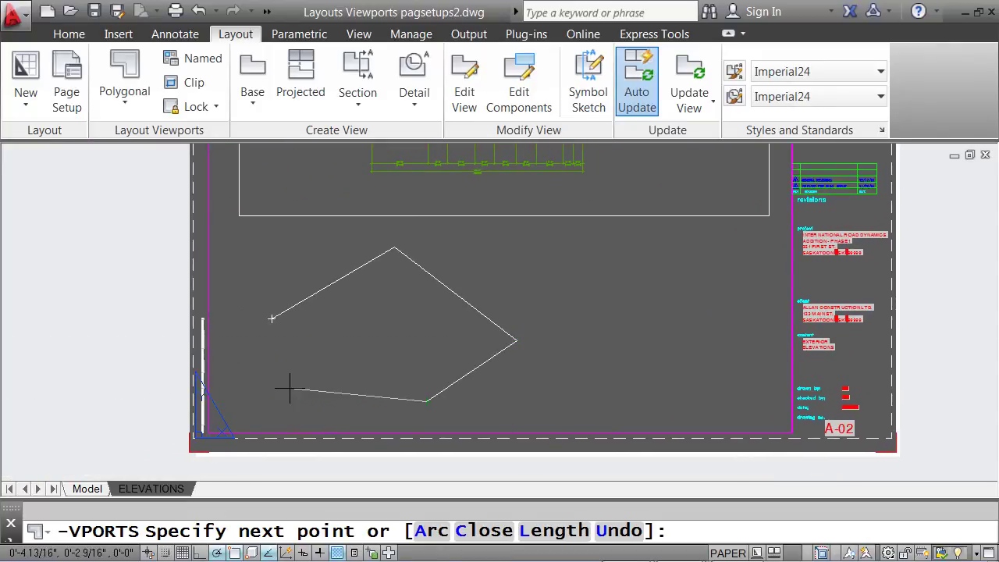
left_click(478, 534)
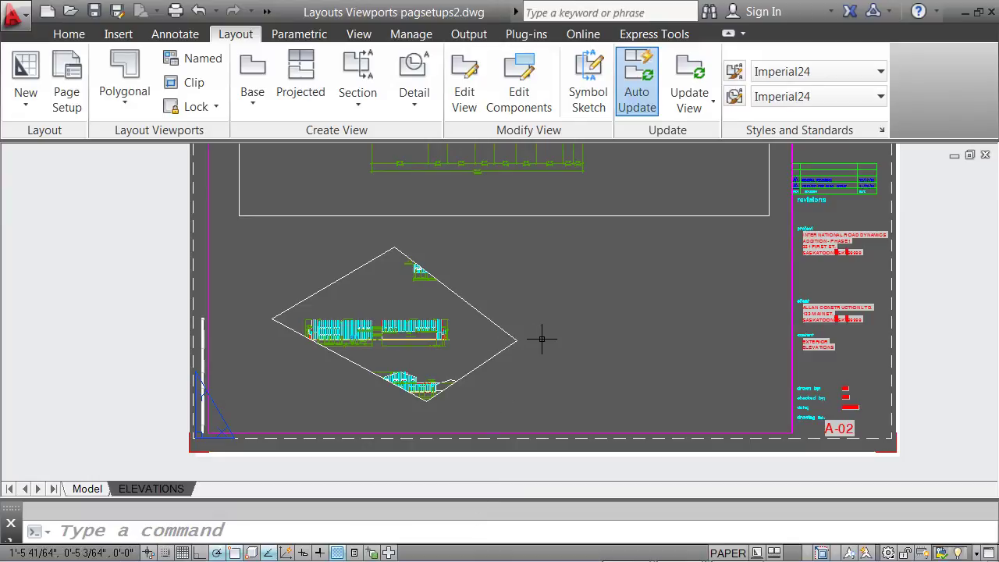
left_click(199, 11)
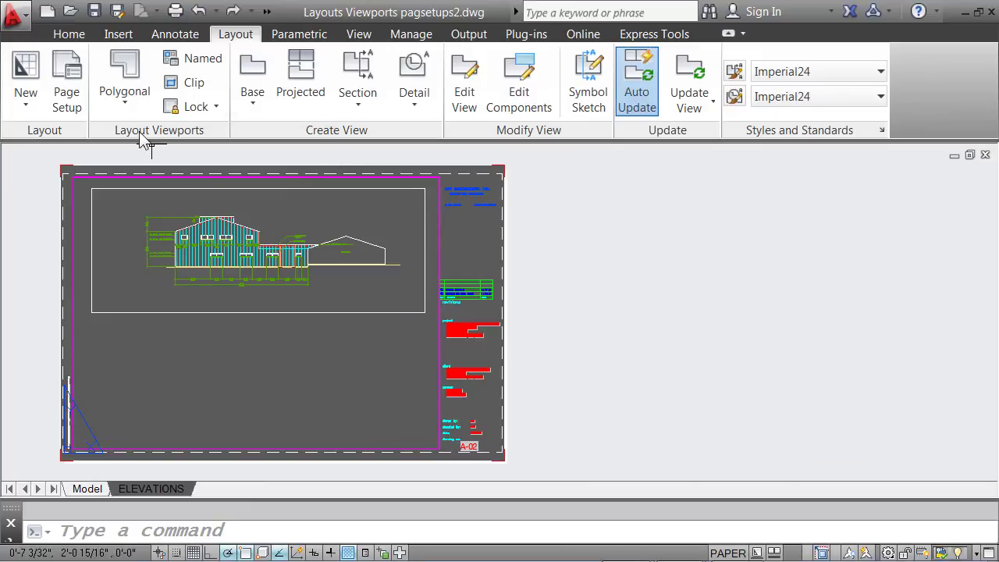
Start a polygonal viewport below the rectangular viewport with a straight first edge sloping up to the right
left_click(124, 85)
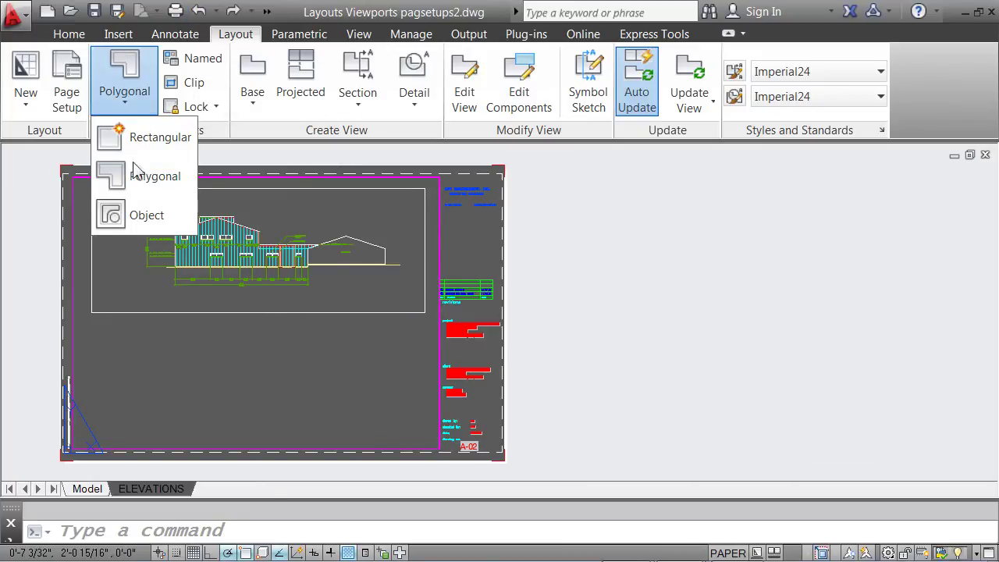
left_click(138, 169)
middle_click_drag(285, 354, 472, 355)
scroll(446, 354, "up", 4)
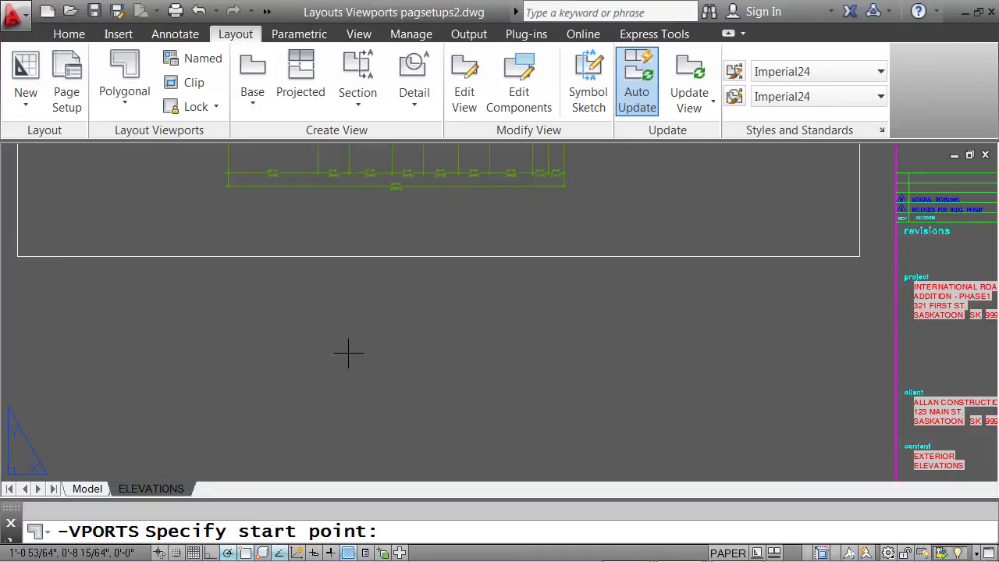
middle_click_drag(285, 346, 366, 261)
left_click(238, 311)
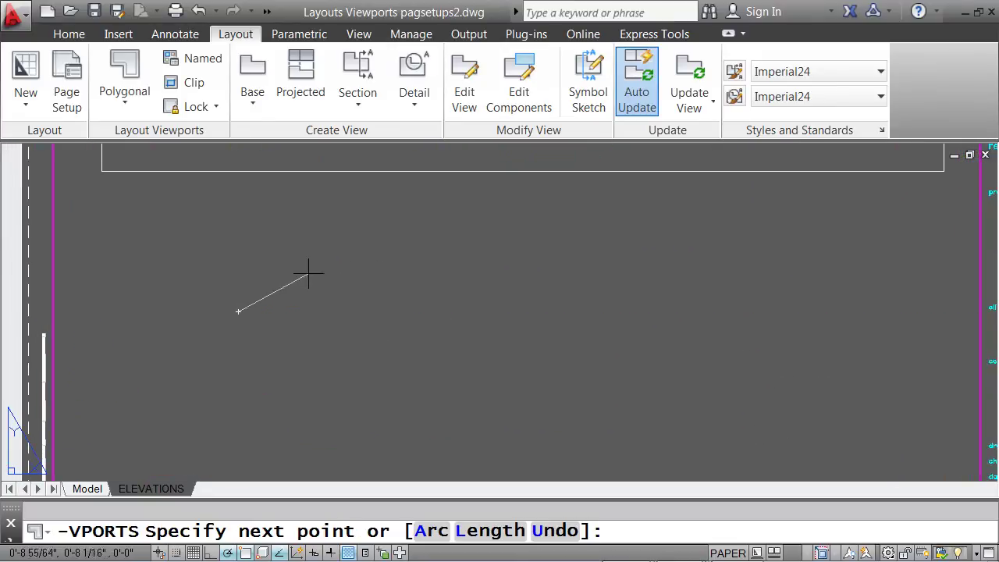
left_click(326, 246)
Continue the viewport outline with four arc segments, add a straight segment toward the lower left, and close the boundary
left_click(430, 531)
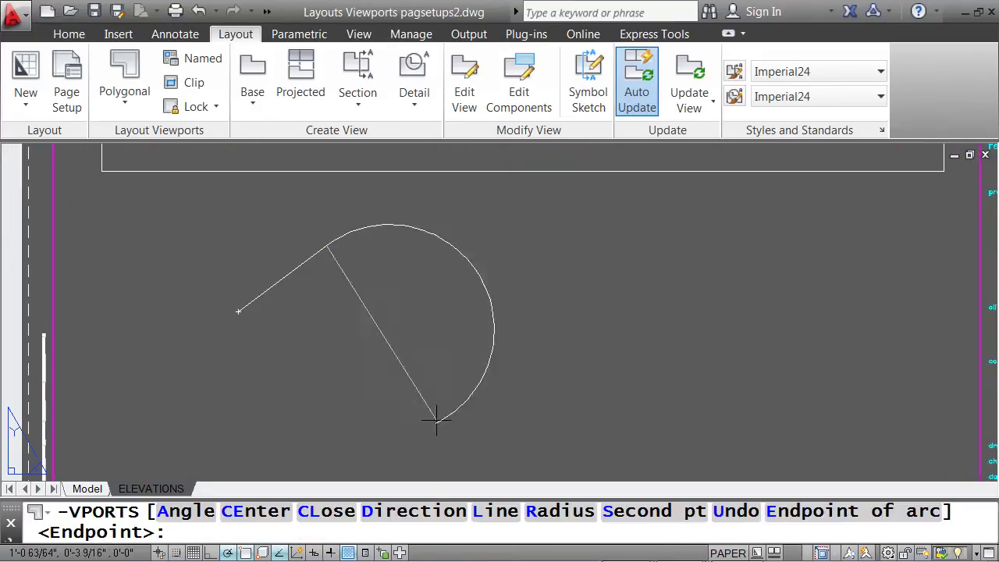
left_click(450, 325)
left_click(451, 419)
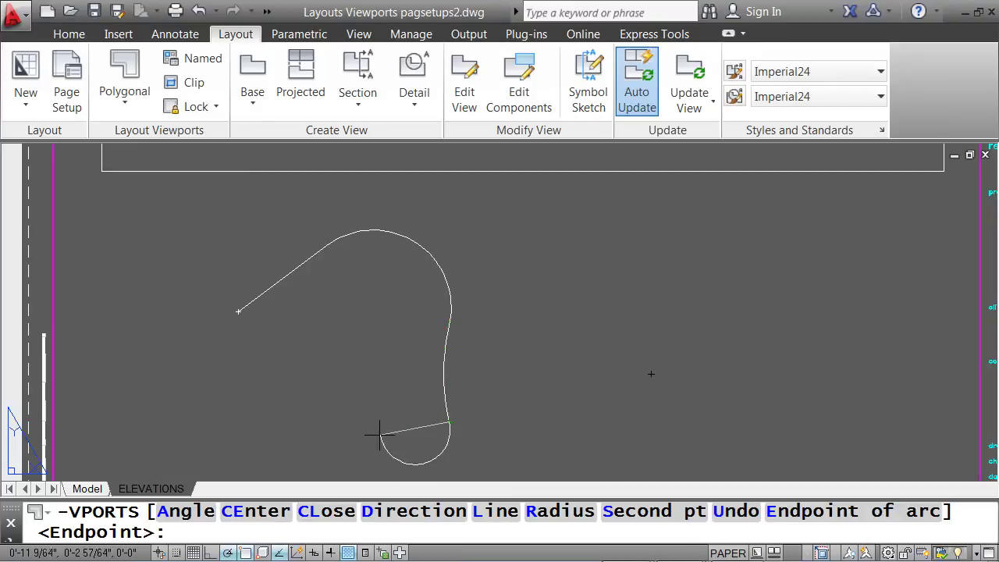
left_click(375, 437)
left_click(285, 422)
type("L")
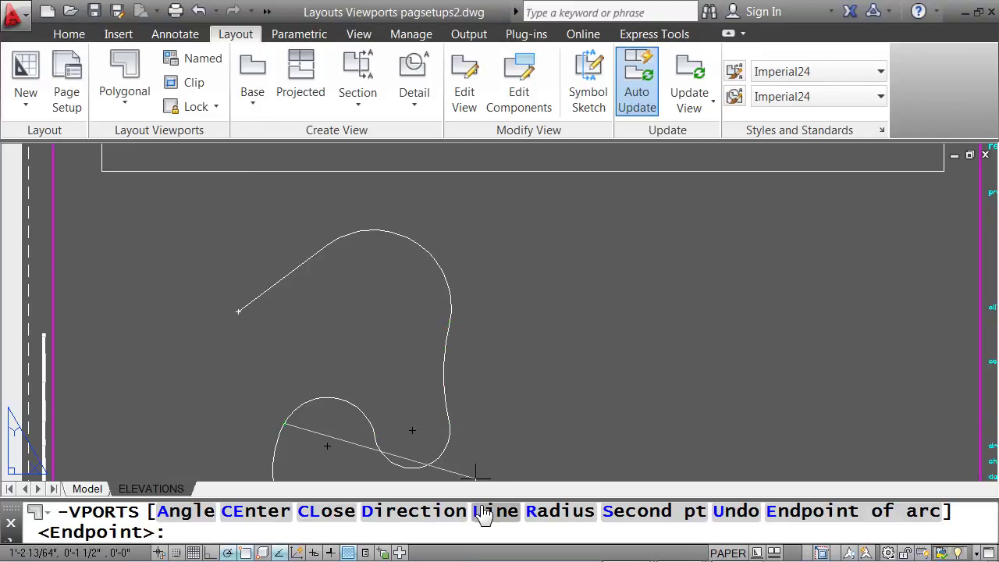
key("Return")
left_click(178, 398)
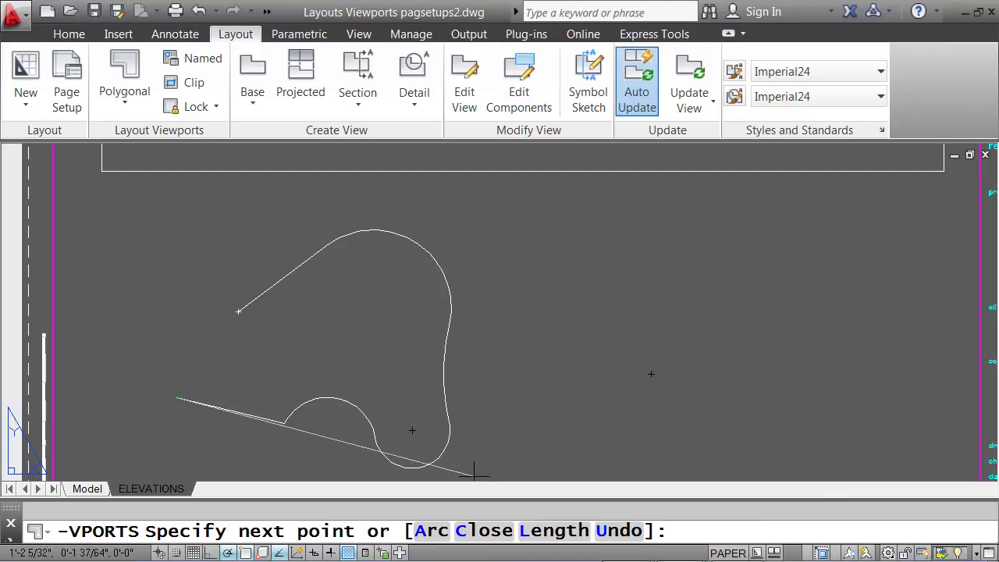
left_click(483, 532)
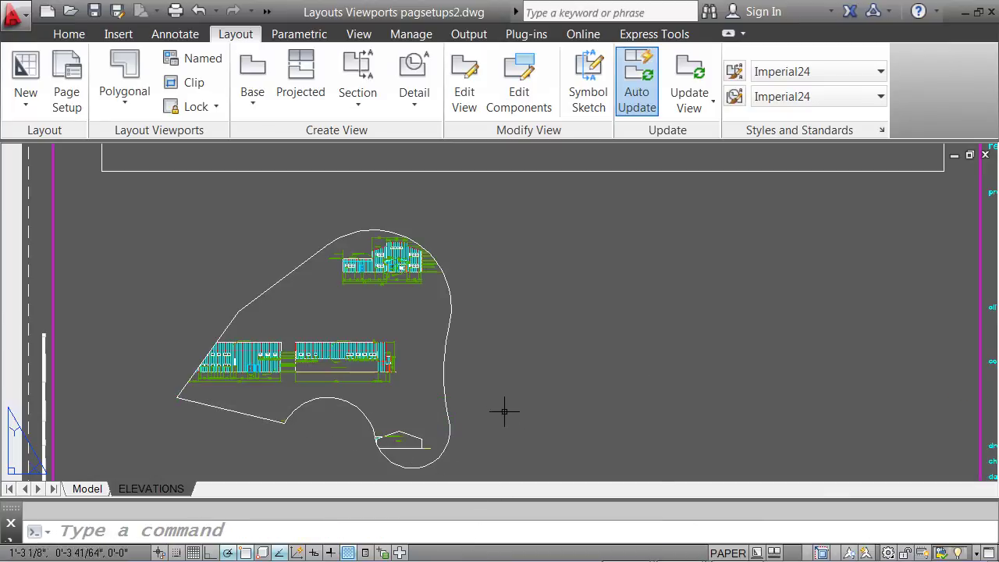
Frame the front entrance elevation in the irregular viewport, set its scale to 1/8" = 1'-0" and return to paper space
double_click(386, 329)
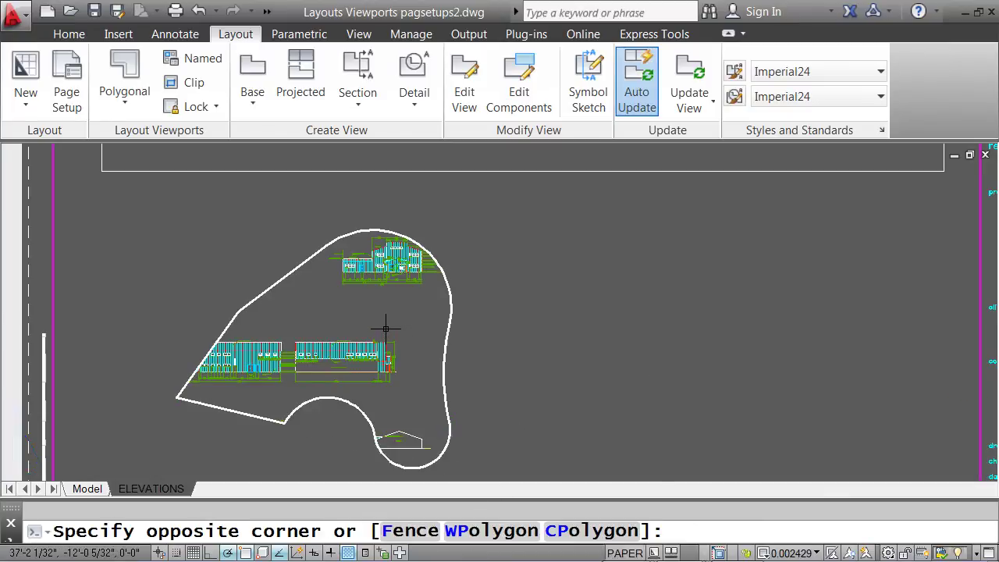
scroll(388, 320, "up", 4)
scroll(361, 352, "up", 5)
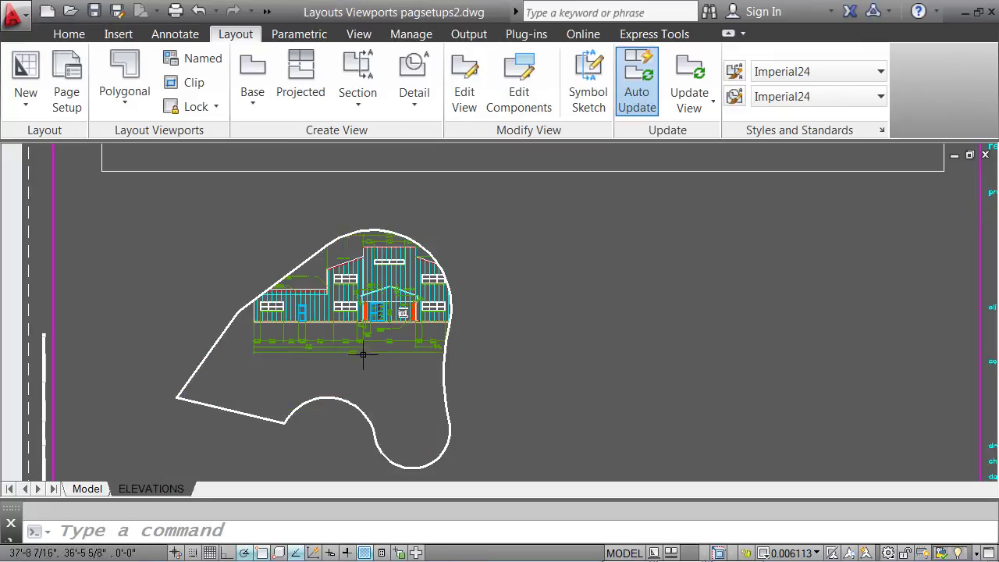
middle_click_drag(353, 353, 353, 357)
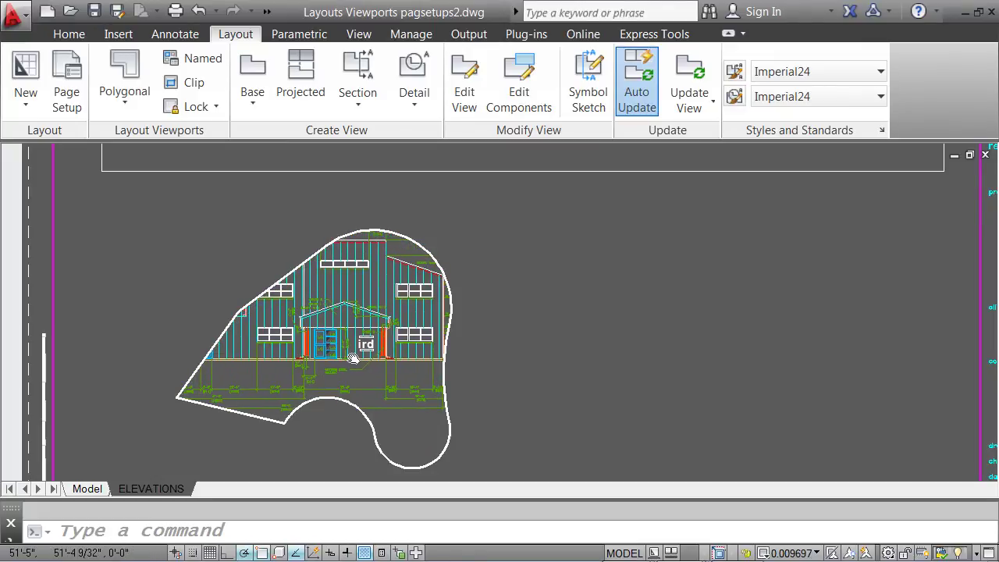
left_click(817, 553)
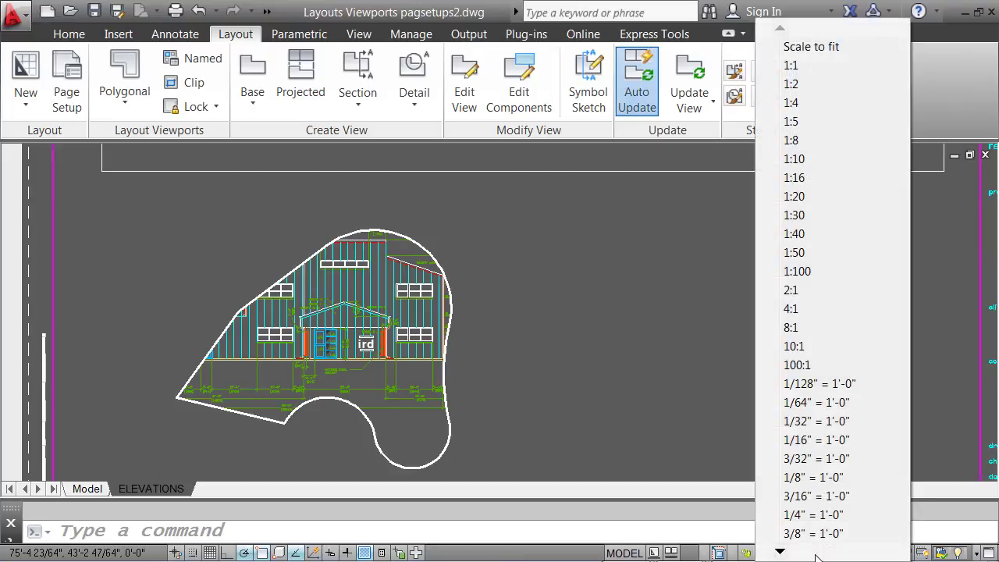
left_click(811, 477)
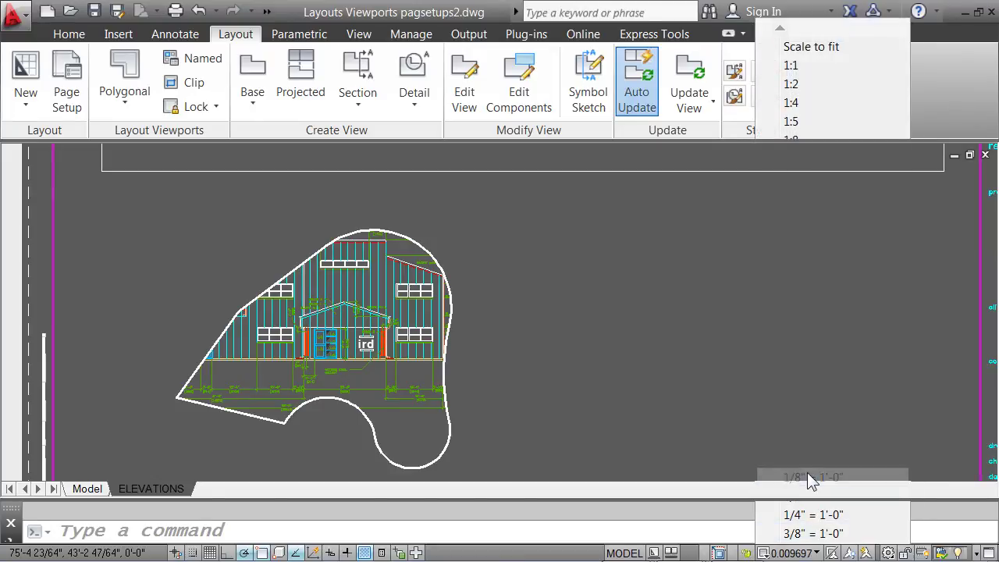
double_click(236, 432)
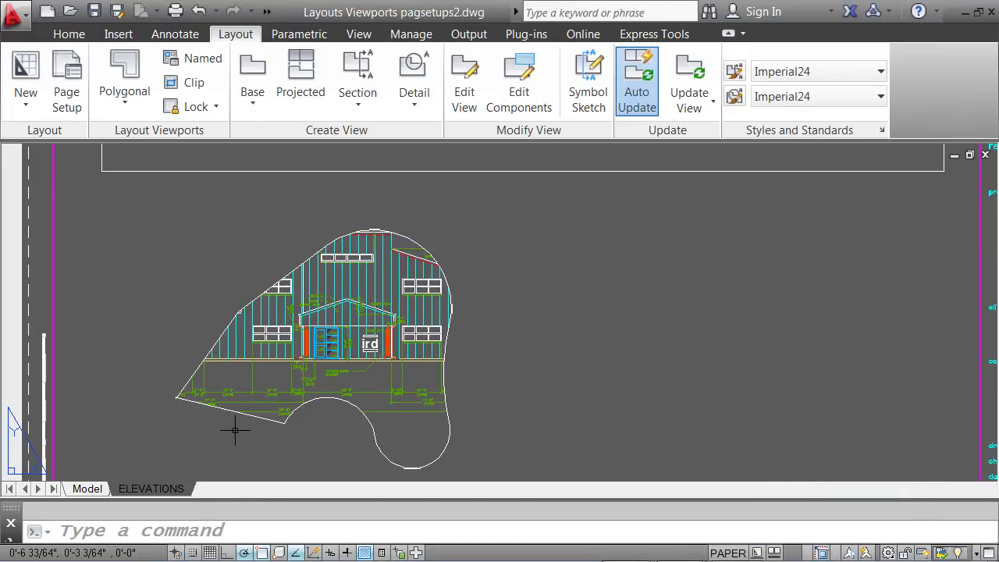
Stretch the two upper-left vertices of the irregular viewport outward, up and to the left, to uncover more of the elevation
left_click(195, 369)
left_click(238, 311)
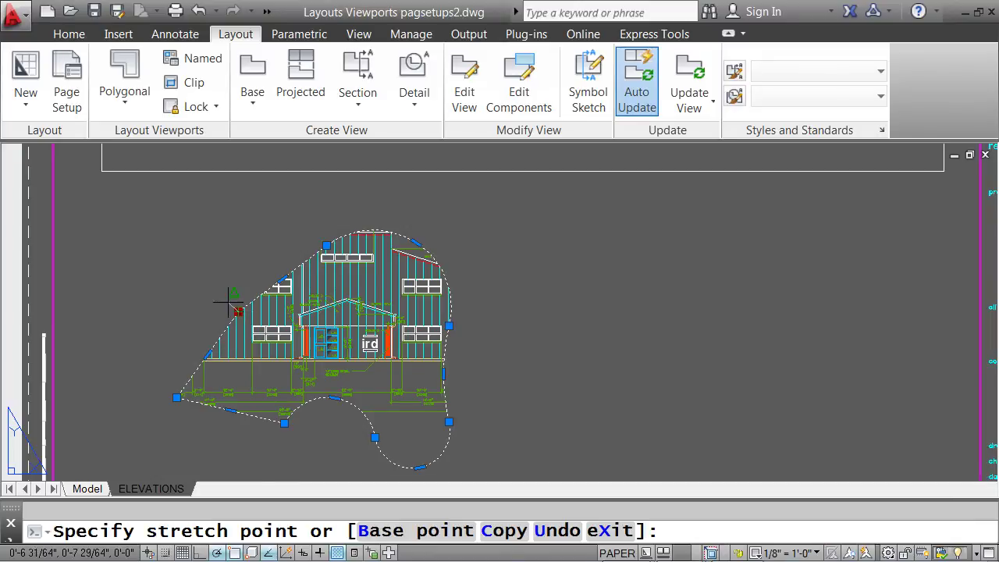
left_click(147, 263)
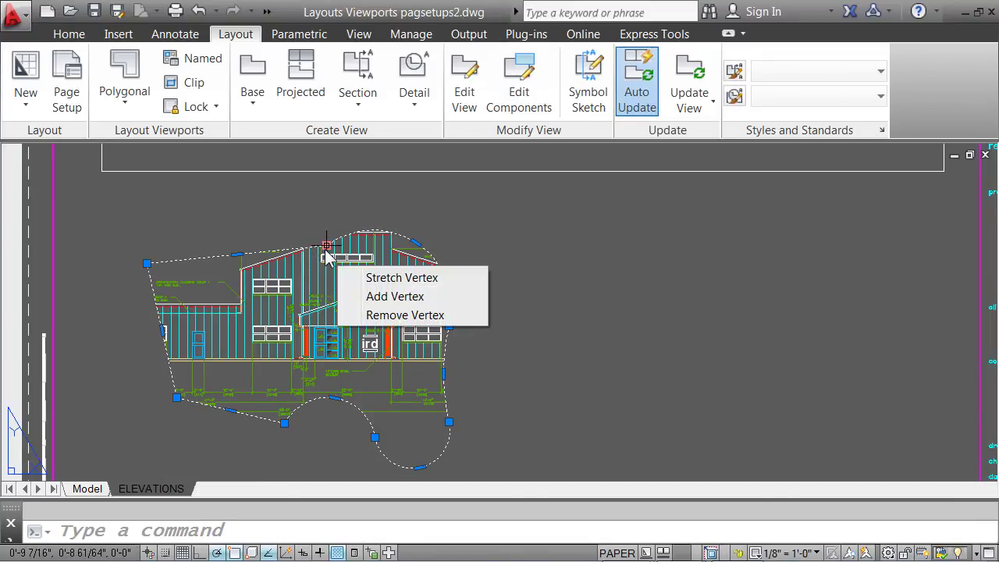
left_click(326, 246)
left_click(242, 212)
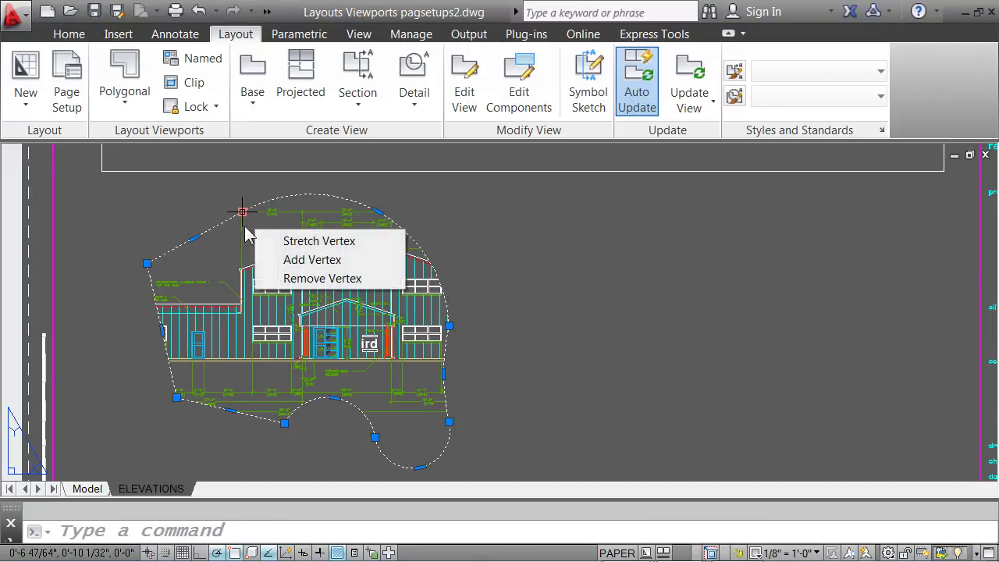
Stretch the irregular viewport's lower-left vertex outward, down and to the left, and clear the selection
left_click(181, 398)
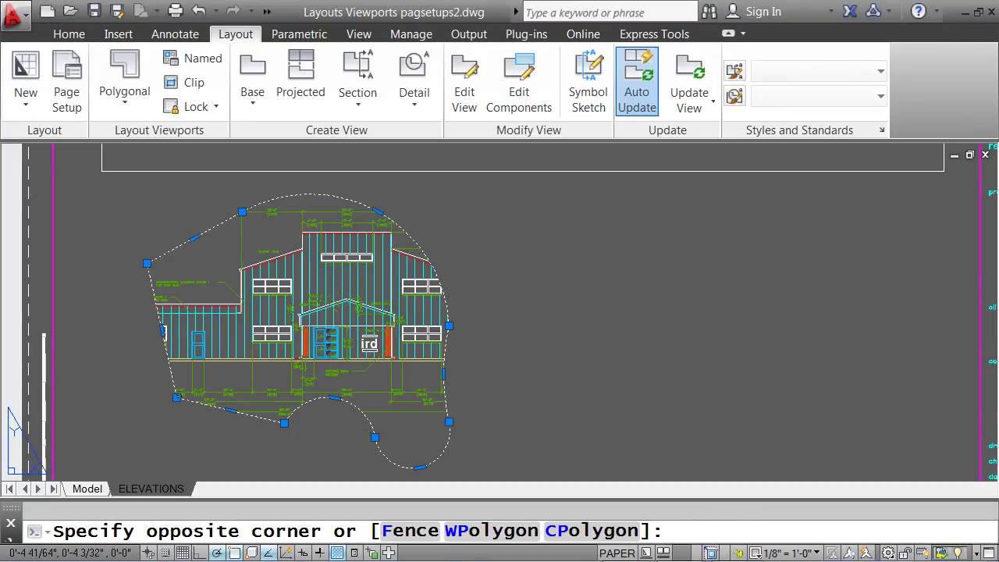
left_click(179, 398)
left_click(177, 398)
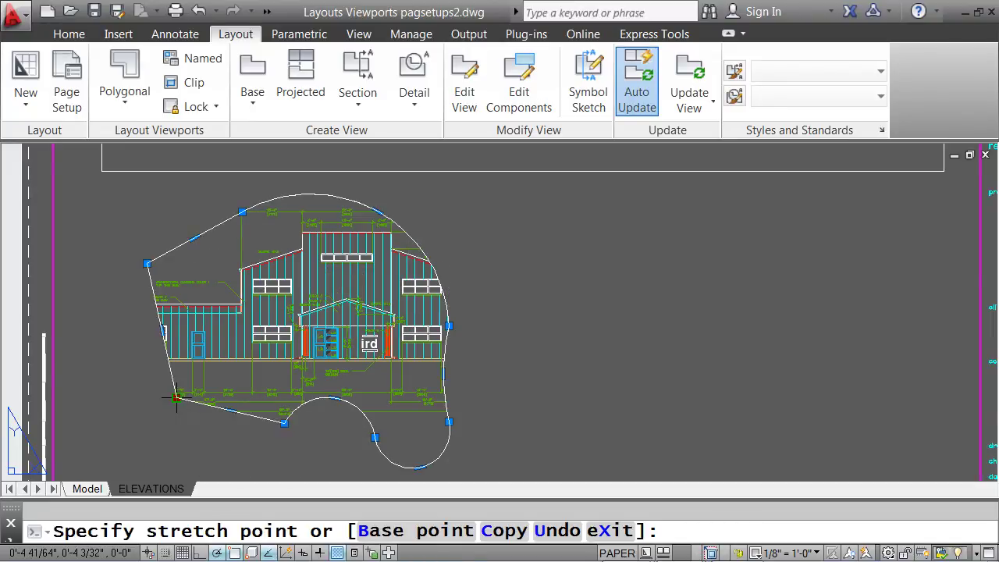
left_click(126, 431)
mouse_move(125, 432)
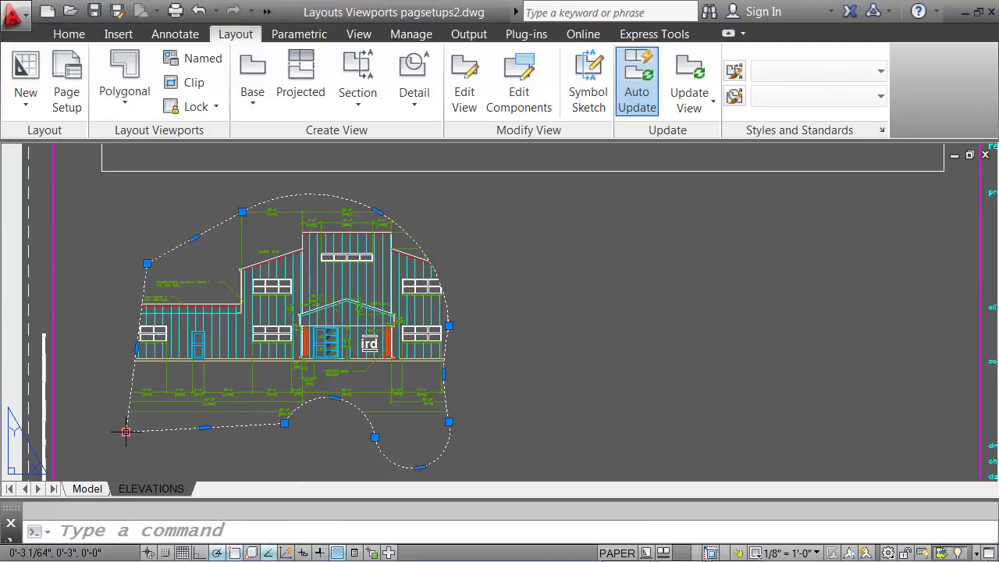
left_click(516, 355)
key("Escape")
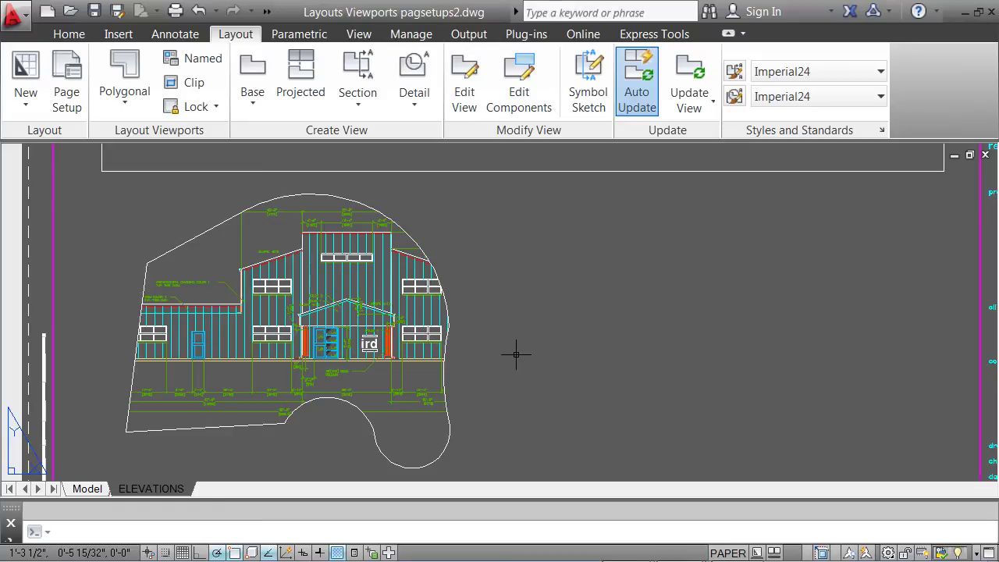
Draw a large circle to the right of the irregular viewport, centred at about 1'-9 3/4", 0'-5 5/16", as an object for clipping a viewport
left_click(119, 107)
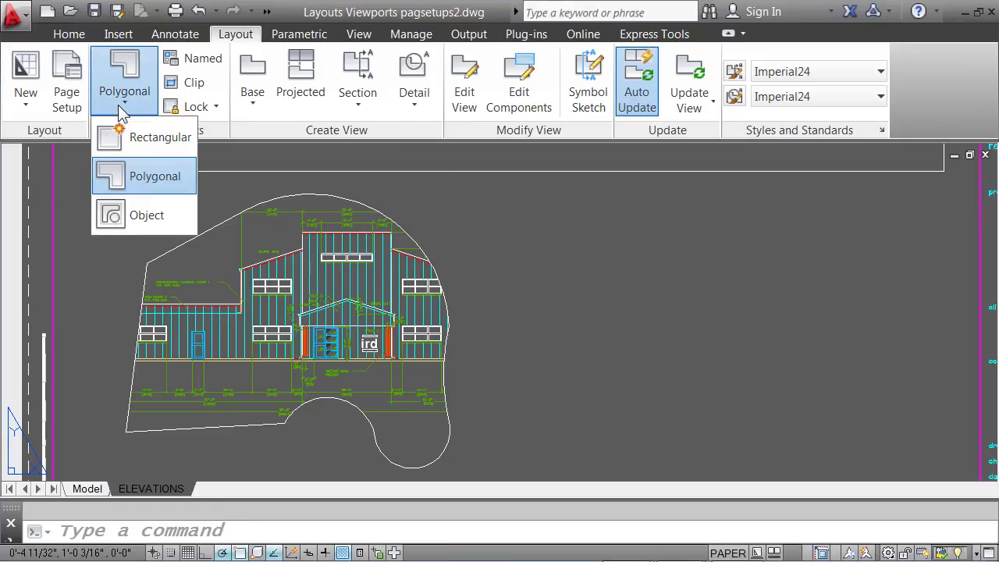
left_click(139, 217)
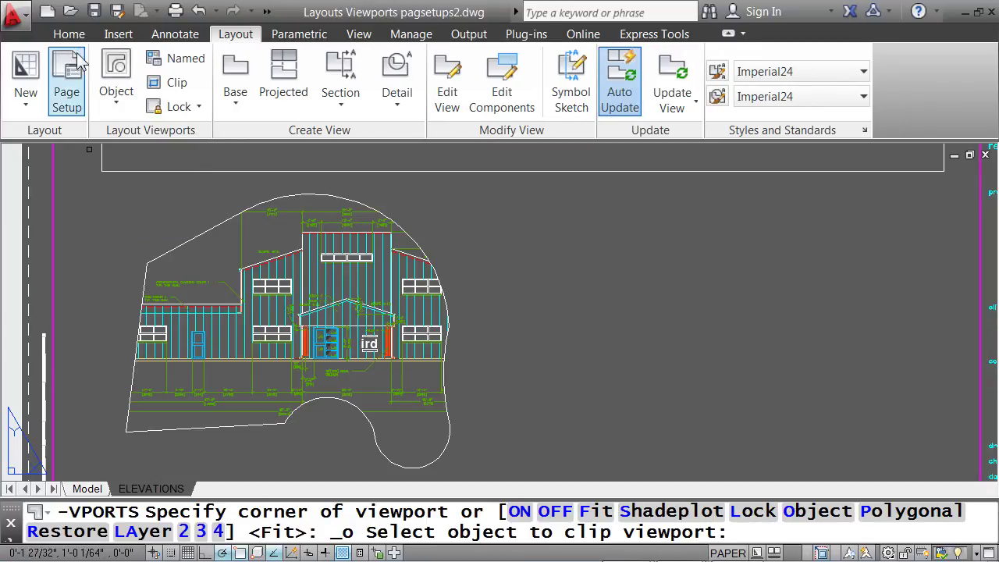
left_click(70, 37)
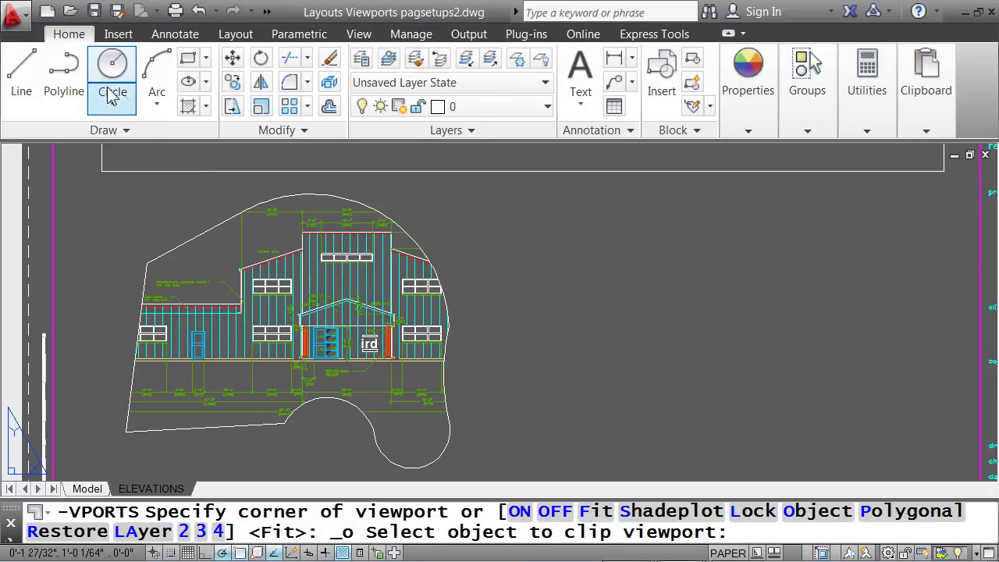
left_click(207, 59)
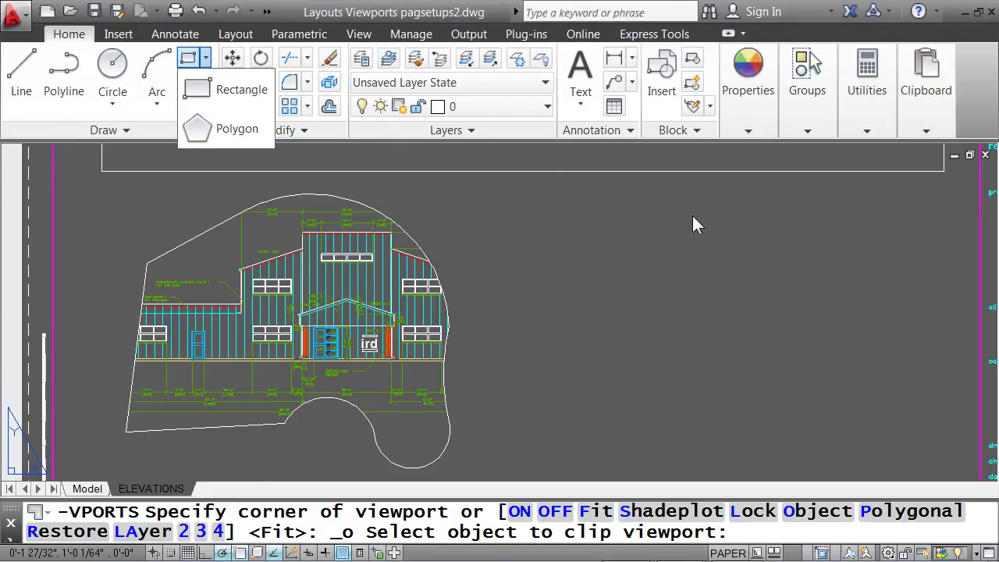
left_click(113, 69)
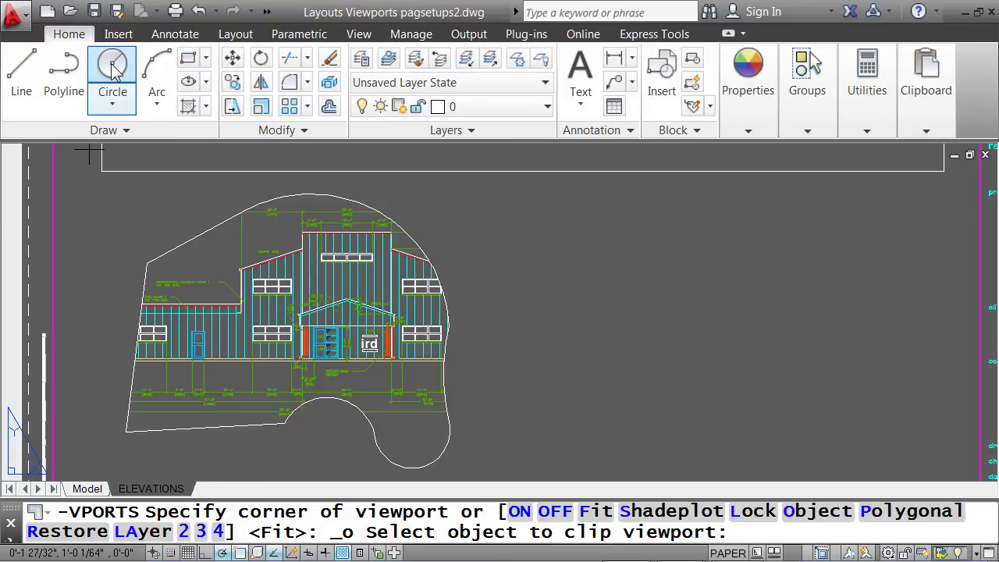
left_click(712, 358)
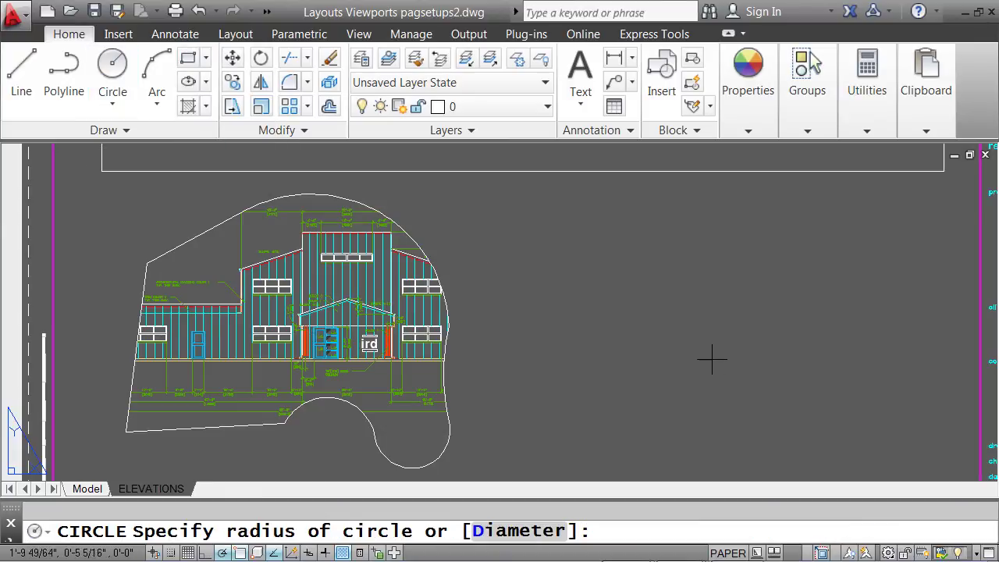
left_click(851, 291)
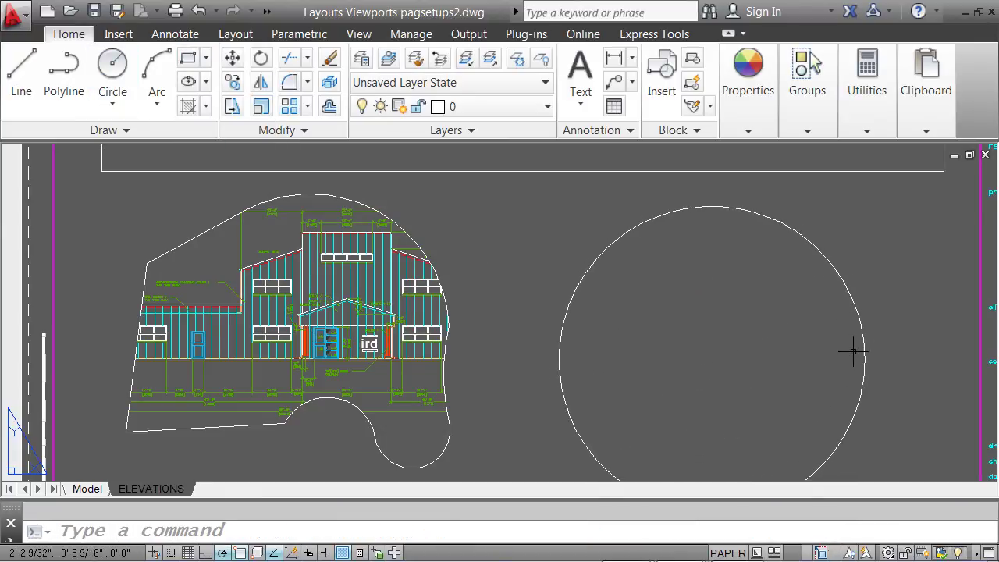
middle_click_drag(850, 350, 836, 292)
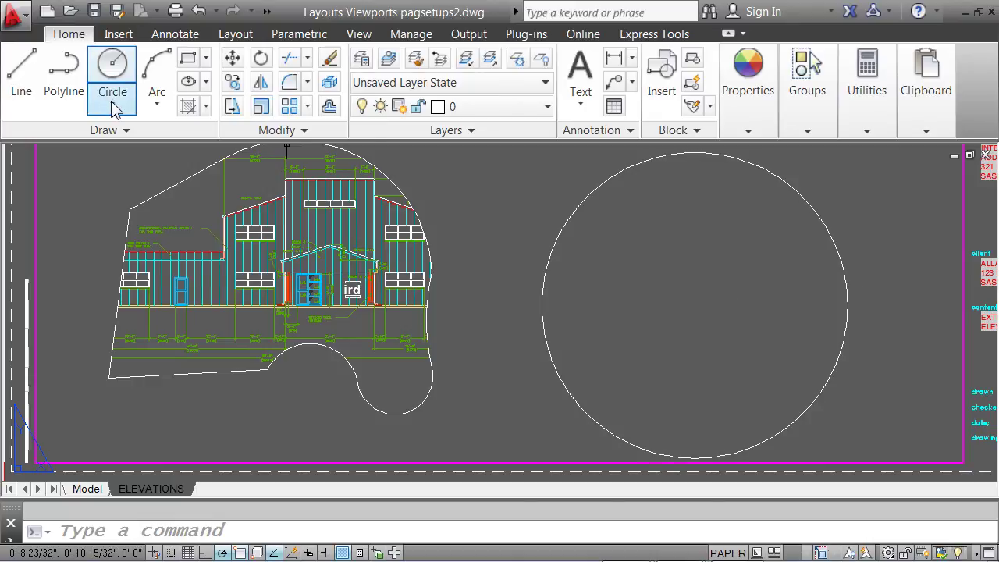
Convert the large circle on the sheet into an object-based viewport
left_click(217, 33)
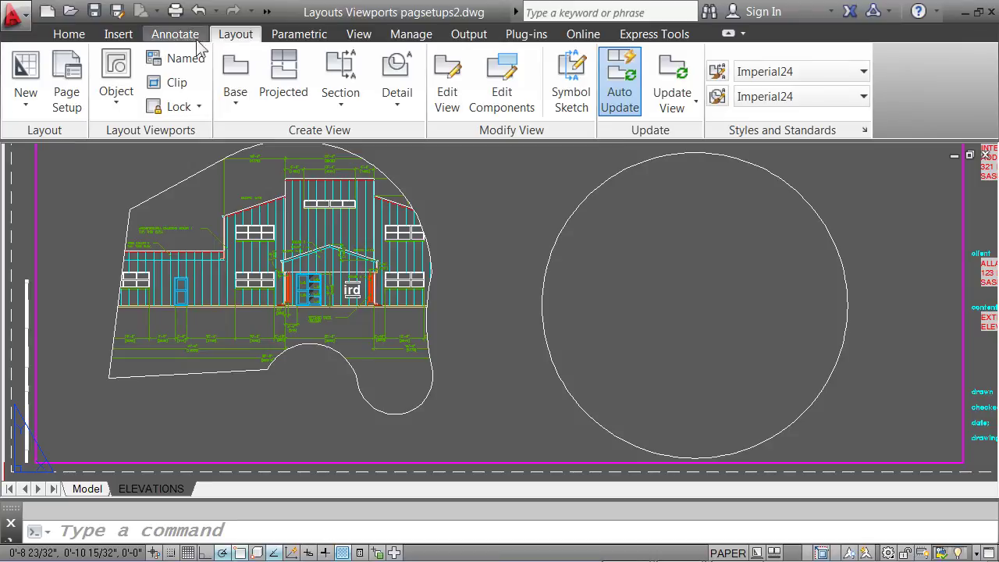
left_click(121, 103)
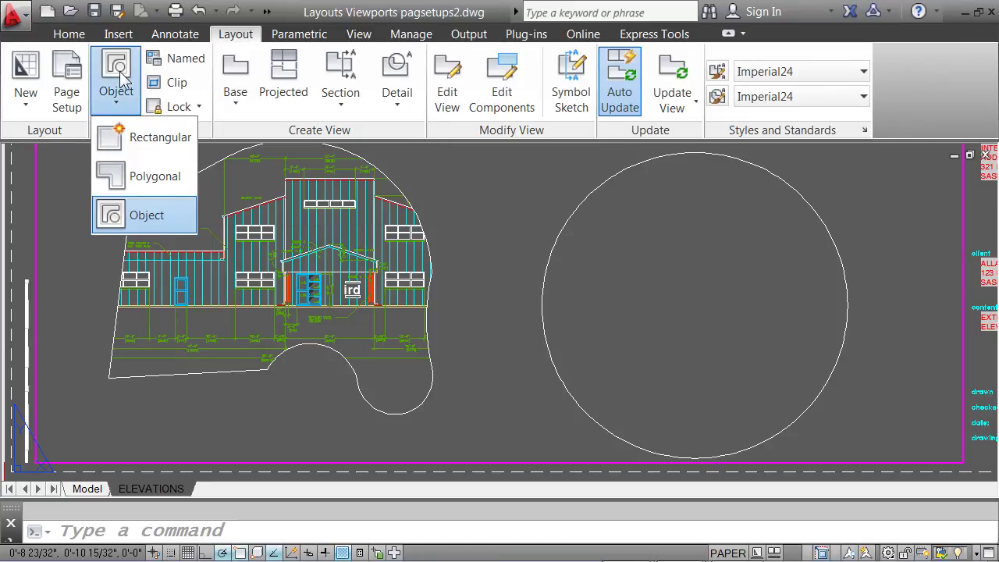
left_click(147, 214)
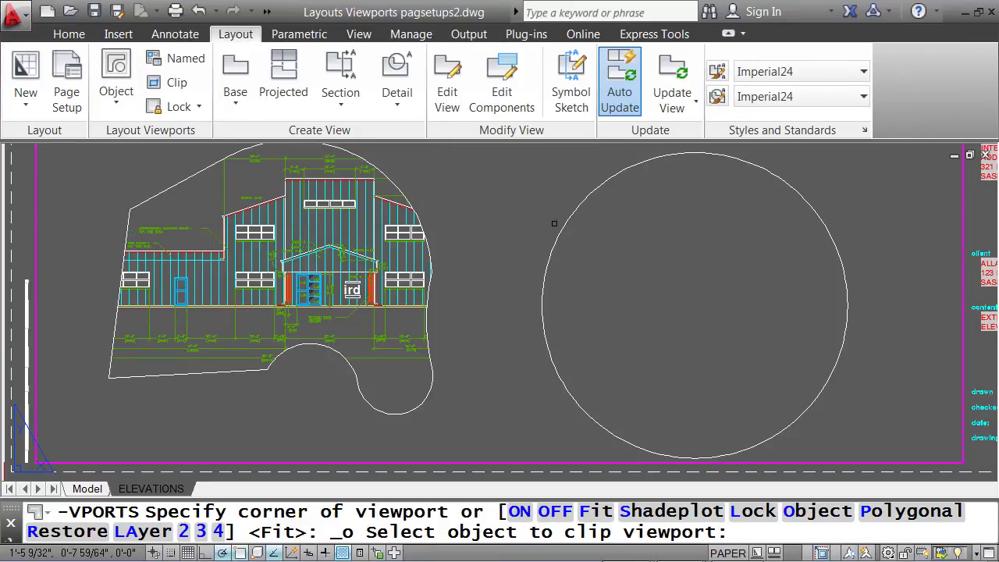
left_click(564, 223)
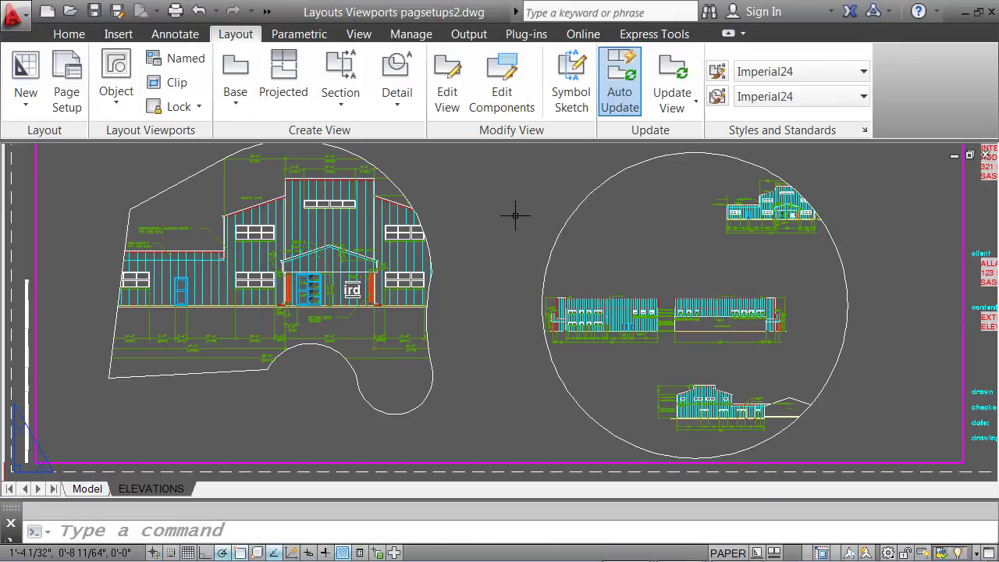
Frame the lower side elevation inside the circular viewport, return to paper space and bring the whole sheet into view
double_click(725, 260)
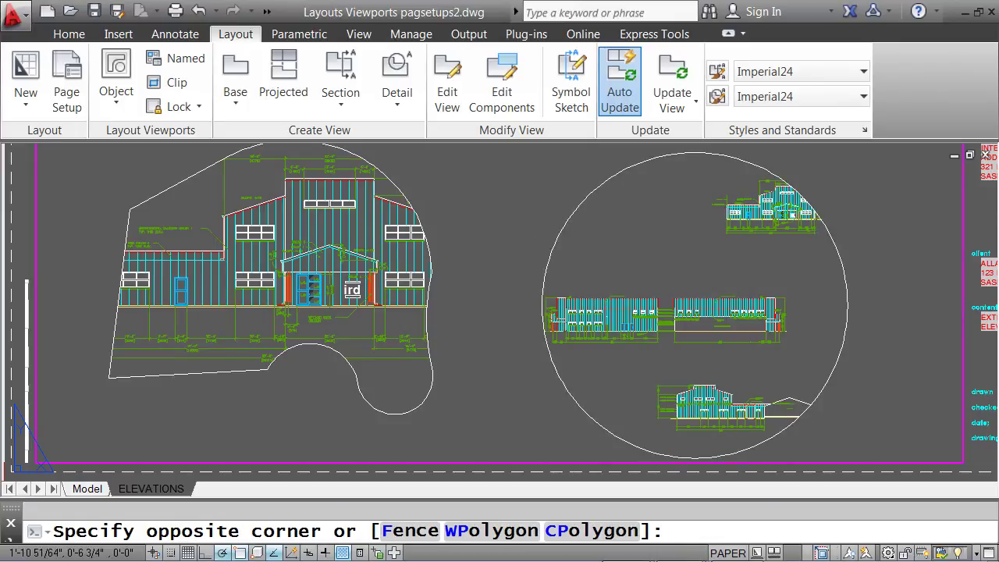
key("Escape")
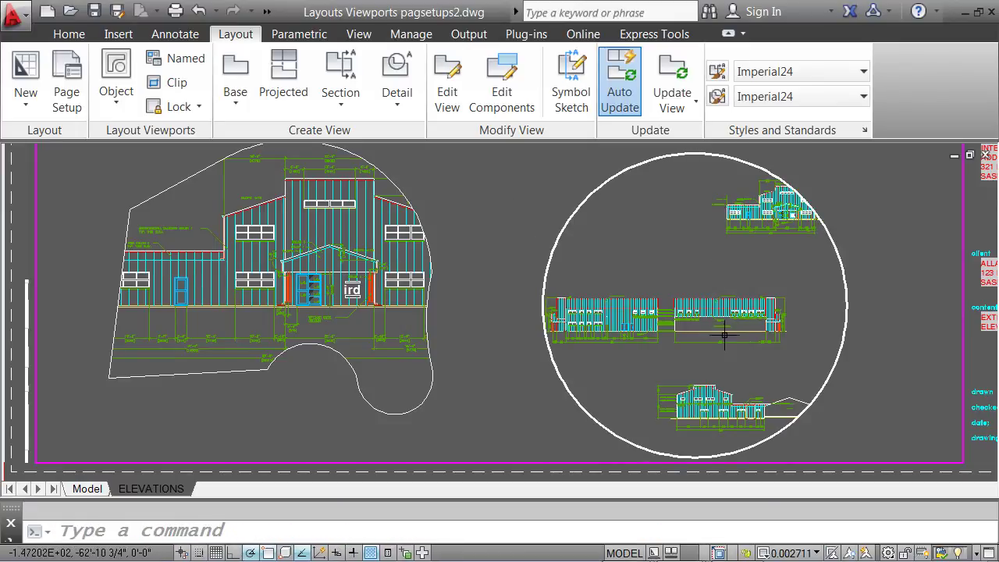
middle_click_drag(725, 401, 725, 341)
scroll(757, 308, "up", 2)
middle_click_drag(757, 309, 738, 253)
scroll(734, 274, "up", 2)
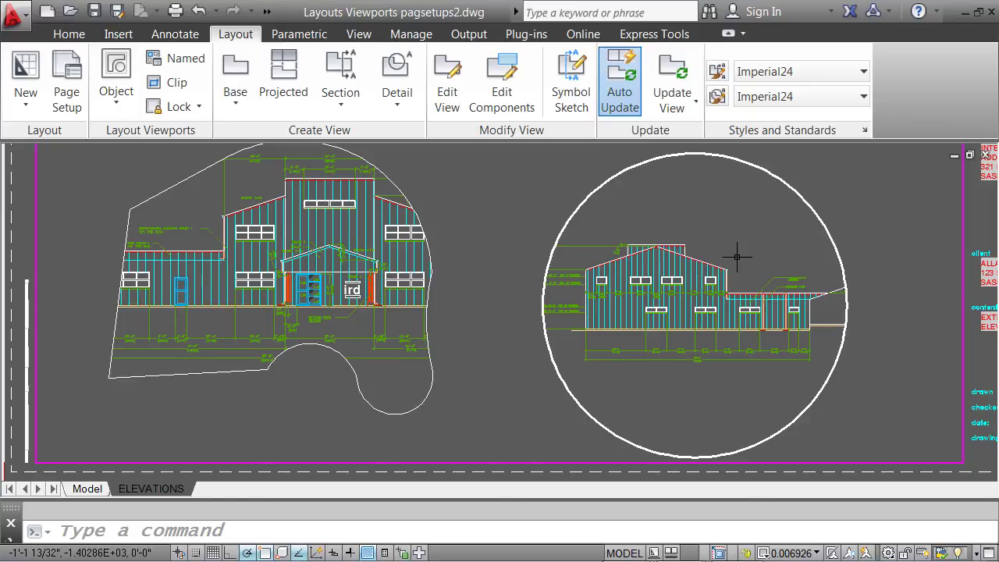
double_click(509, 234)
scroll(513, 234, "down", 4)
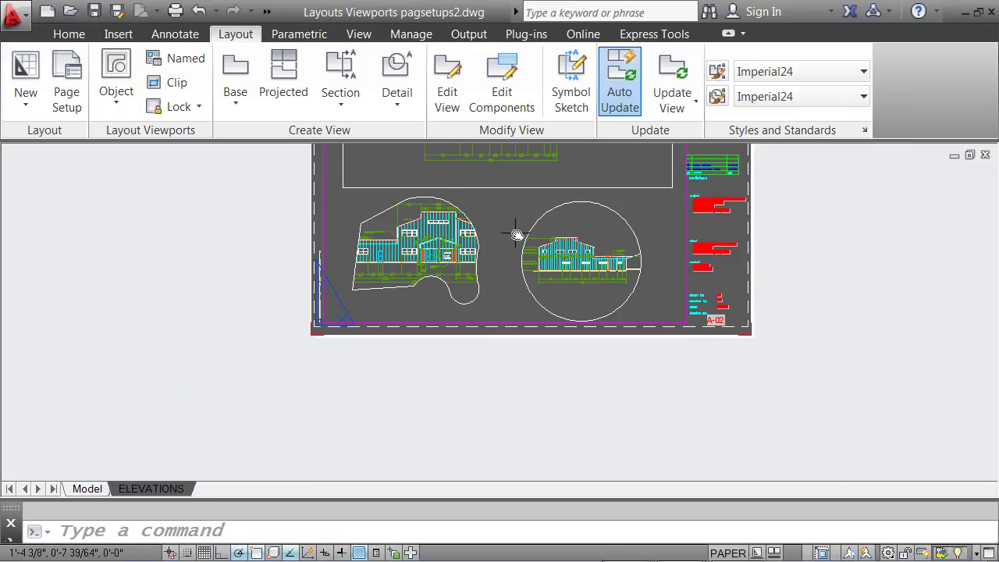
middle_click_drag(515, 234, 509, 337)
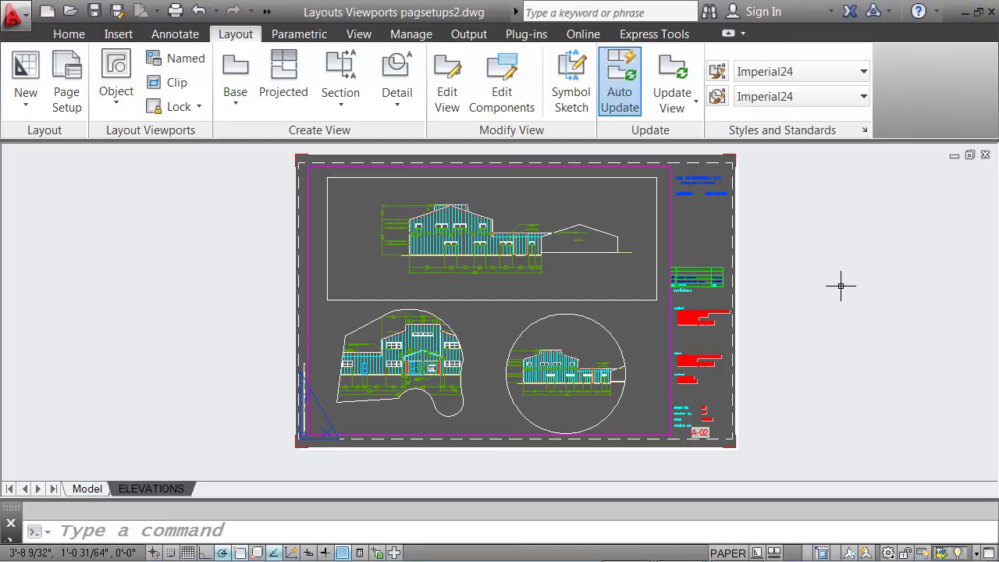
Clip the upper rectangular viewport with a five-sided polygonal boundary drawn around its side elevation
left_click(175, 85)
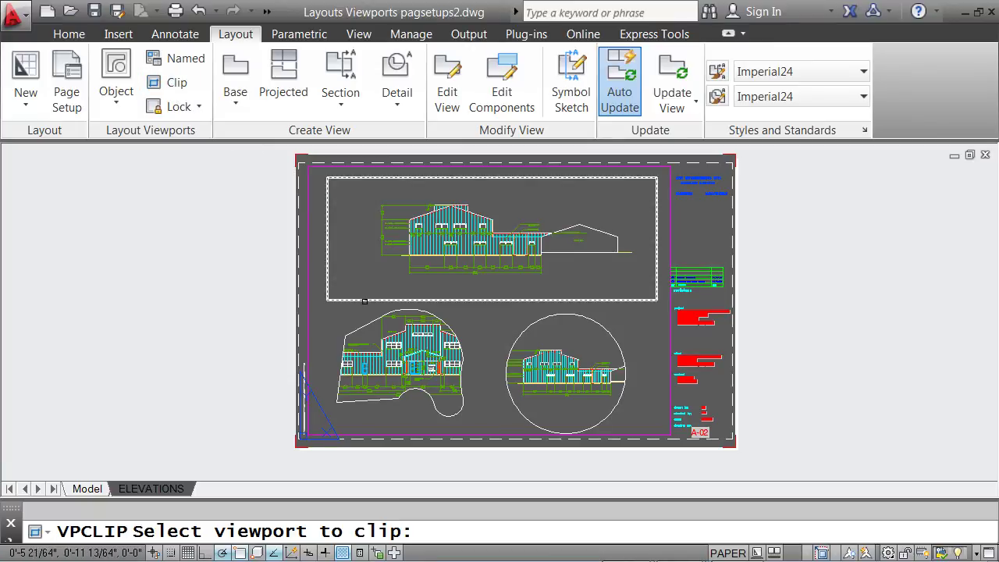
left_click(365, 299)
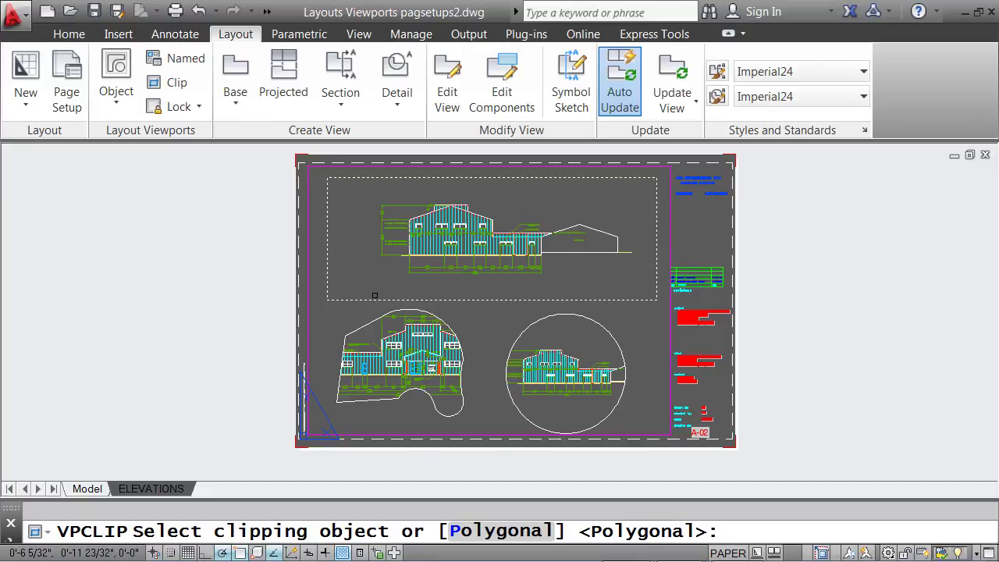
key("Return")
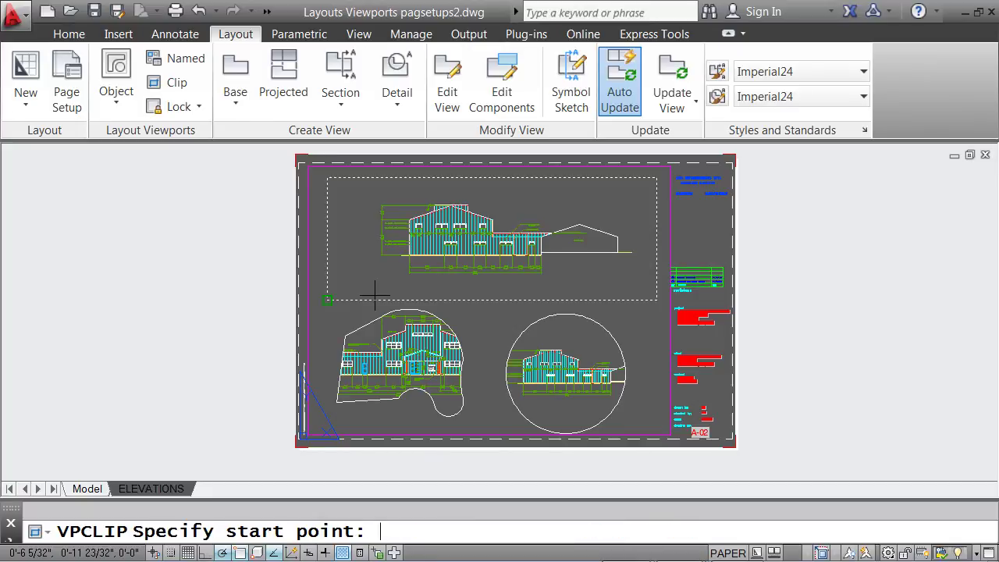
left_click(413, 190)
left_click(370, 265)
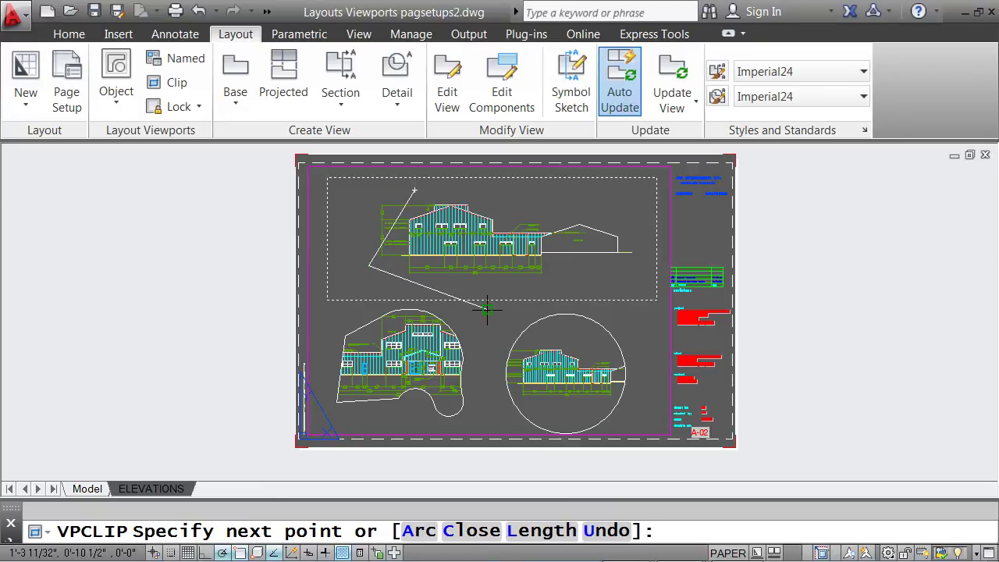
left_click(487, 308)
left_click(554, 232)
left_click(460, 194)
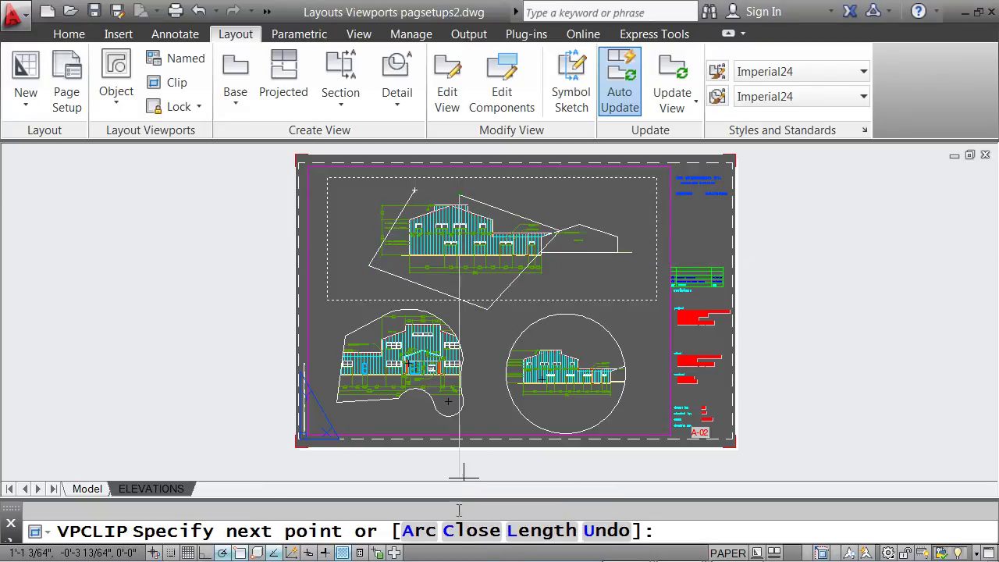
key("Return")
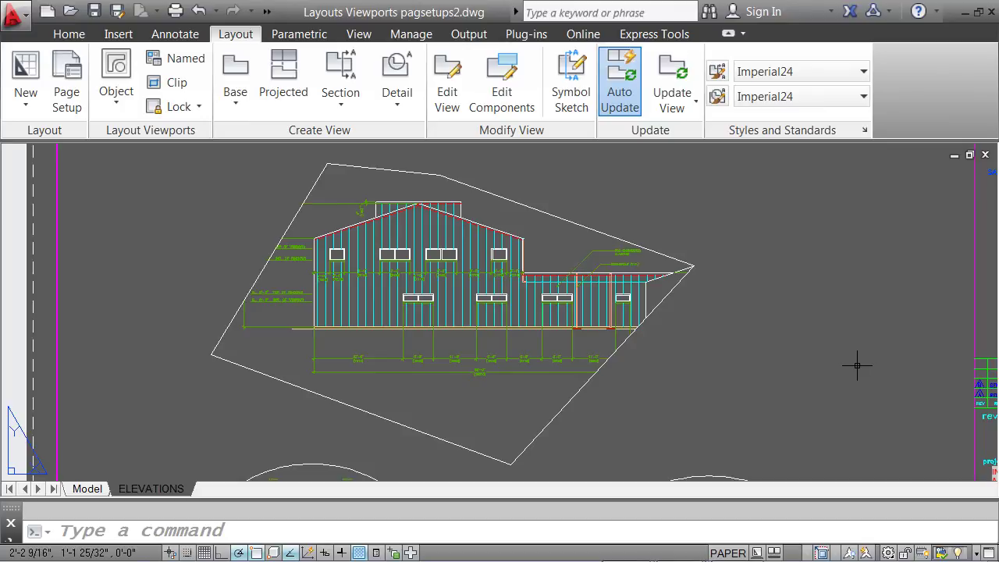
Check the VPROTATEASSOC system variable and keep its value at 0
left_click(360, 531)
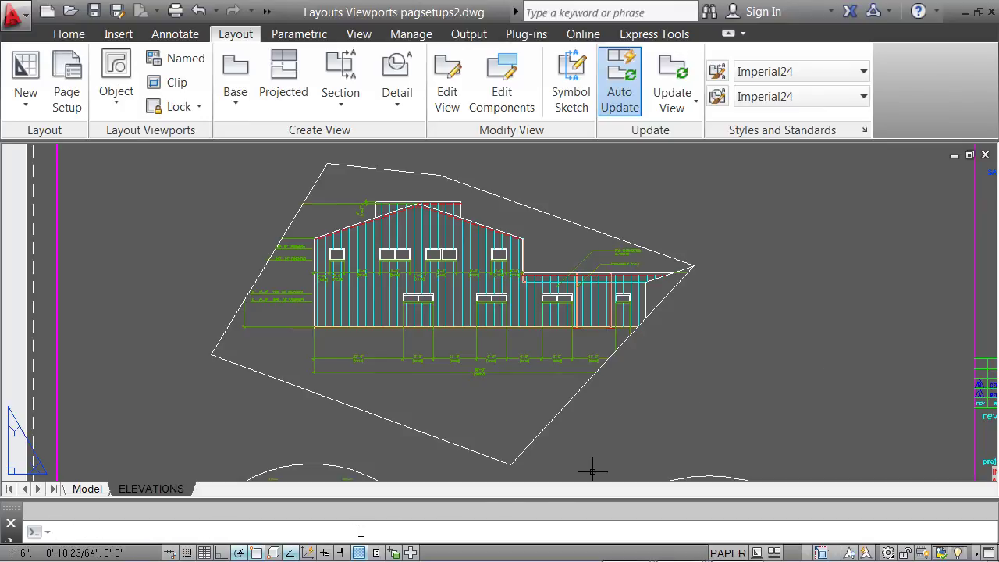
type("VP")
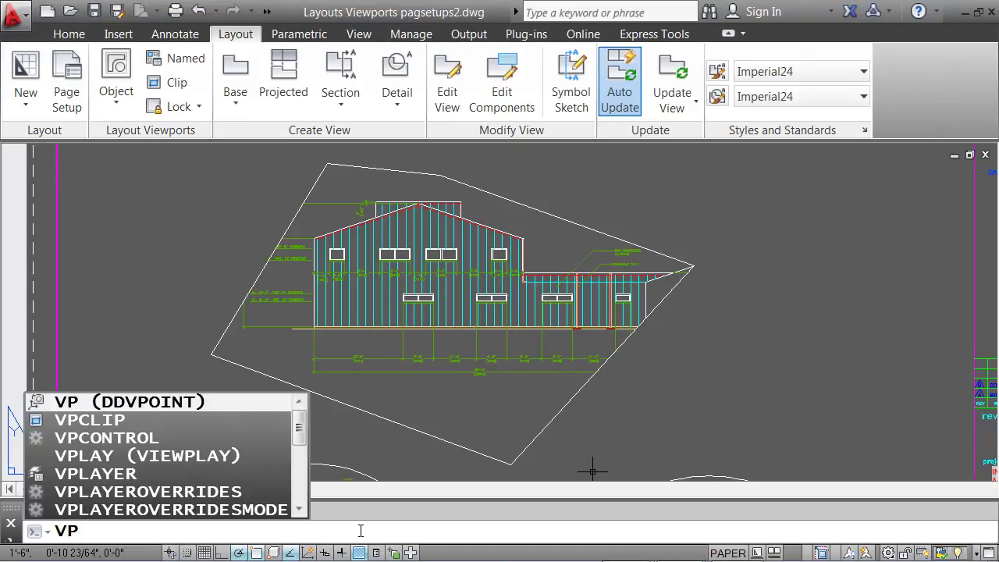
type("R")
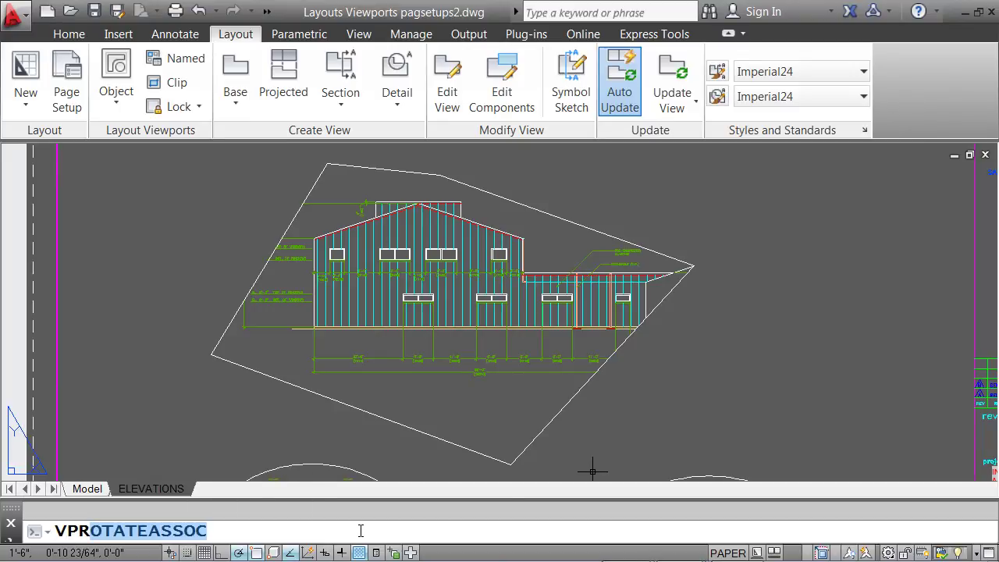
key("Return")
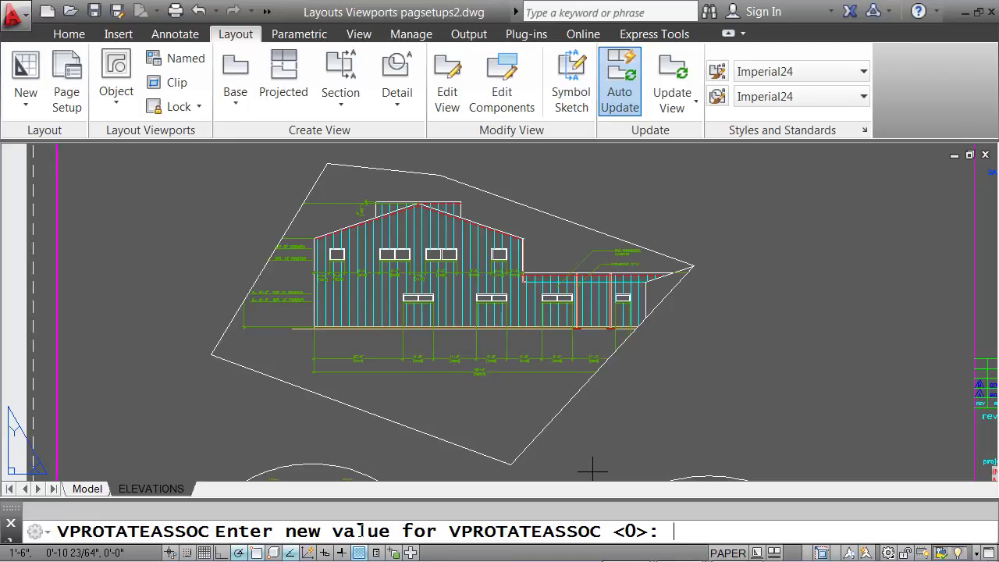
key("Return")
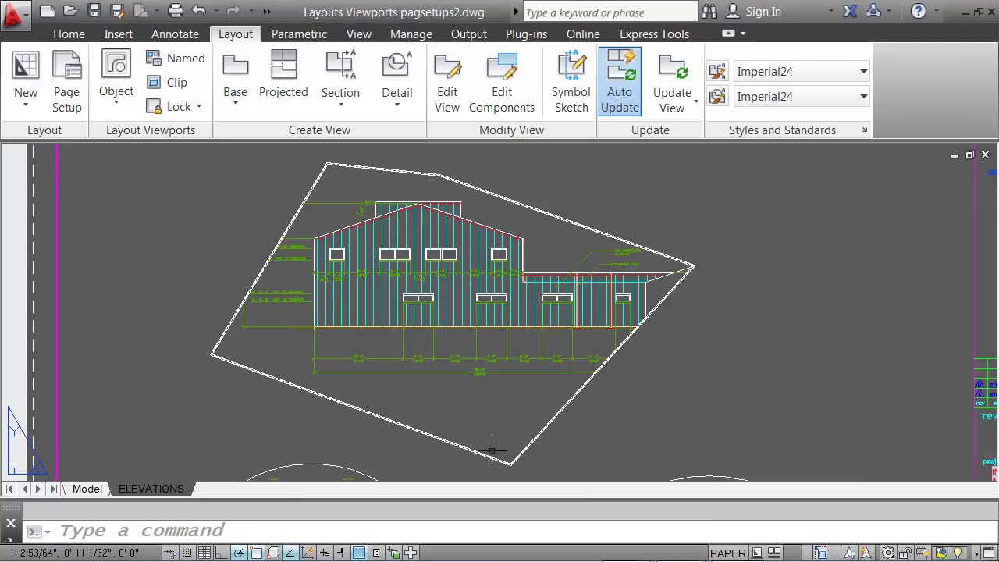
Try rotating the polygonal viewport clockwise about its lowest vertex with VPROTATEASSOC at 0, and undo the rotation
left_click(523, 454)
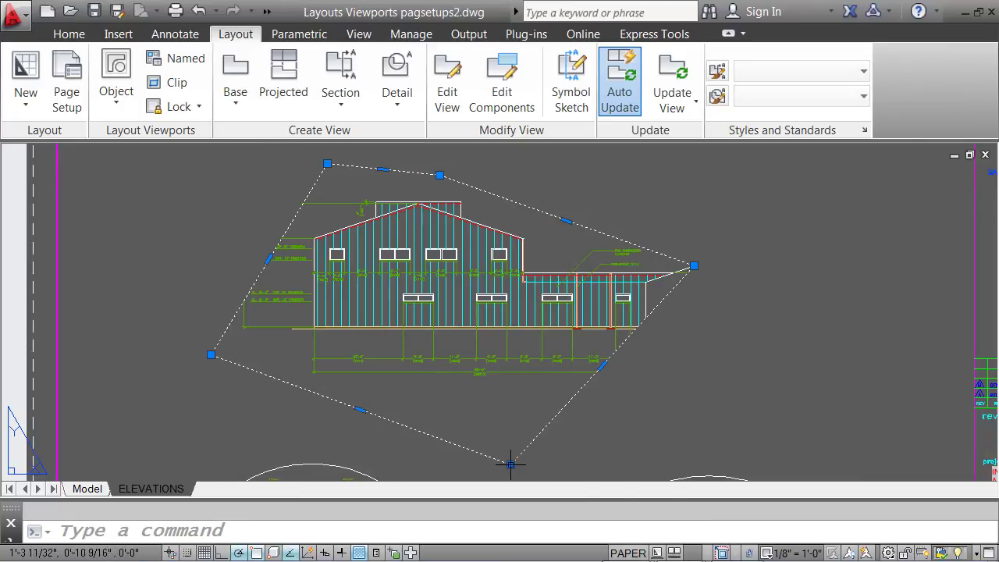
left_click(511, 463)
key("space")
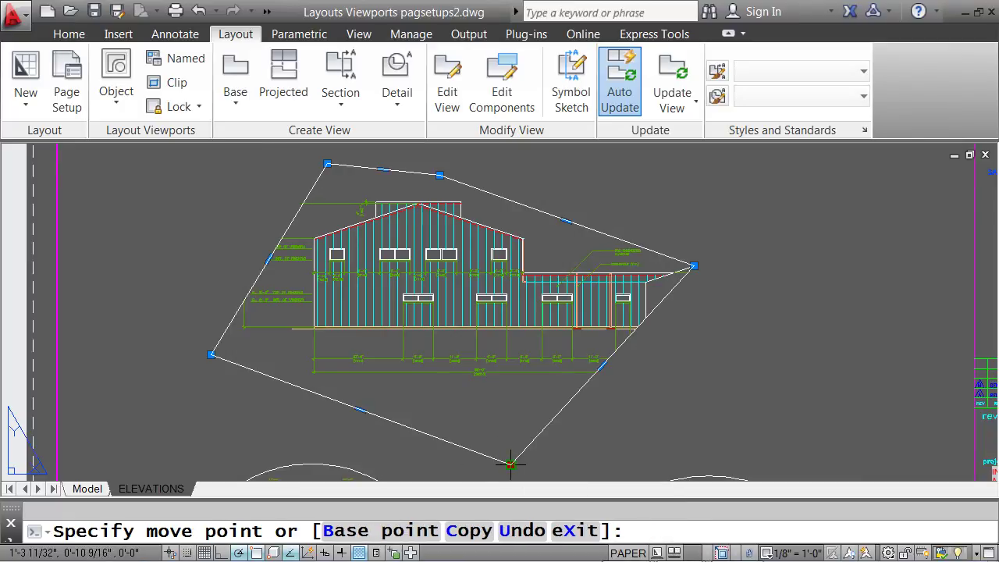
key("space")
scroll(512, 462, "down", 2)
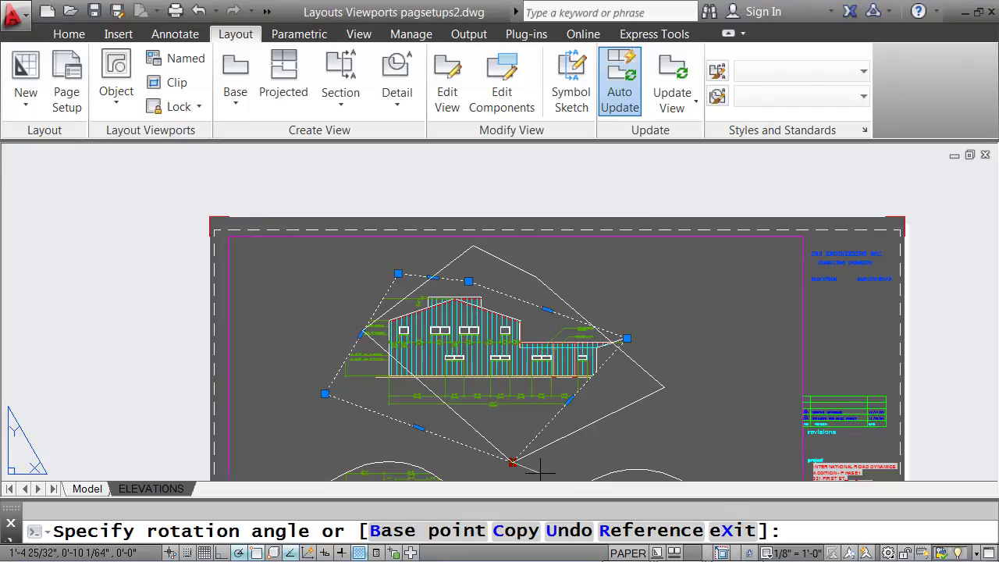
left_click(540, 470)
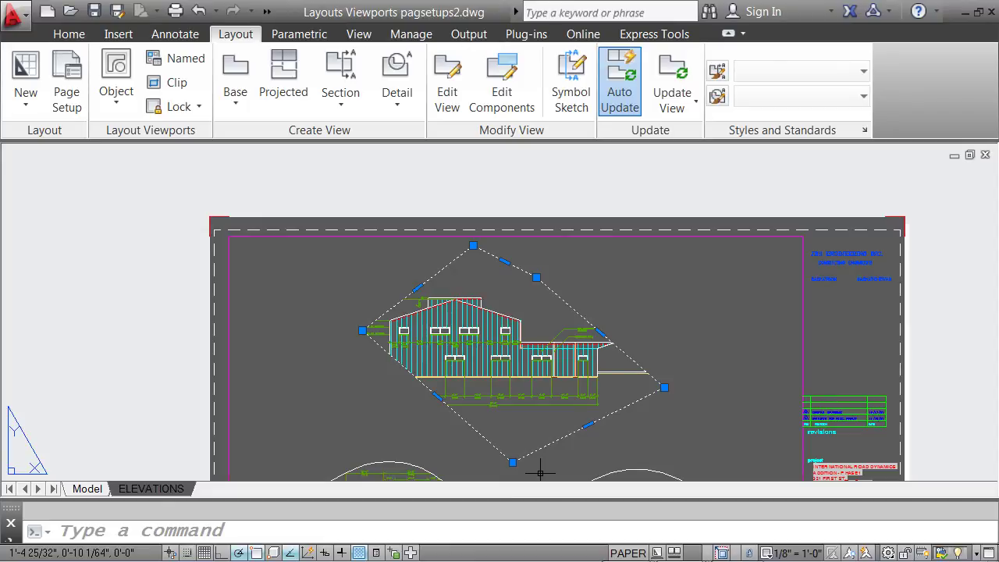
type("u")
key("Return")
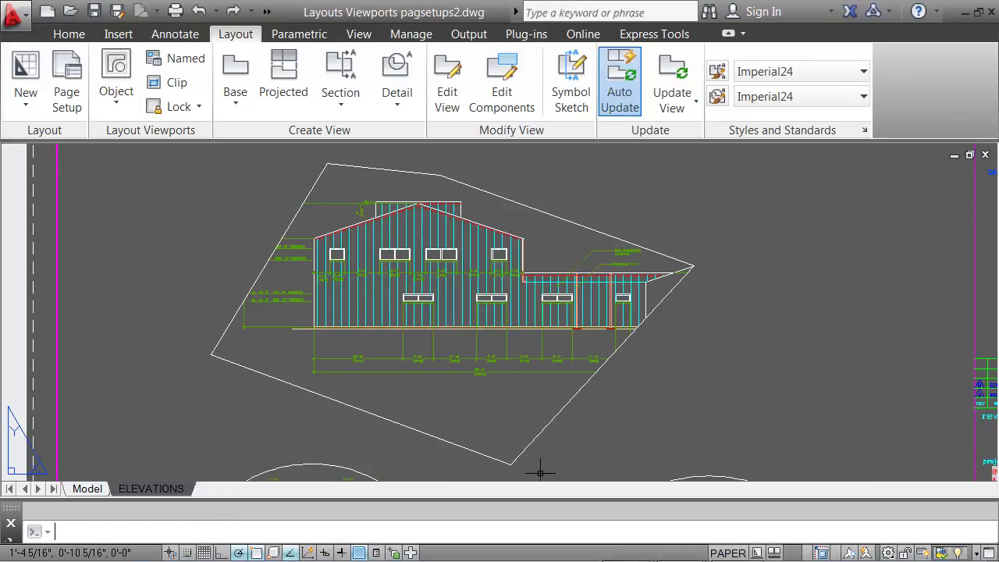
Set the VPROTATEASSOC system variable to 1 and select the polygonal viewport around the side elevation
left_click(357, 523)
type("vp")
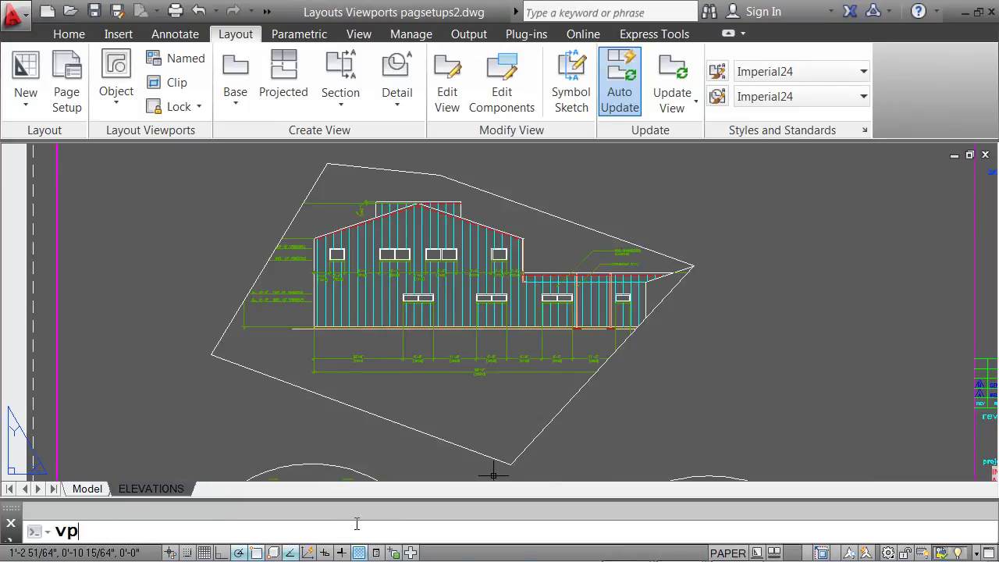
type("r")
key("Return")
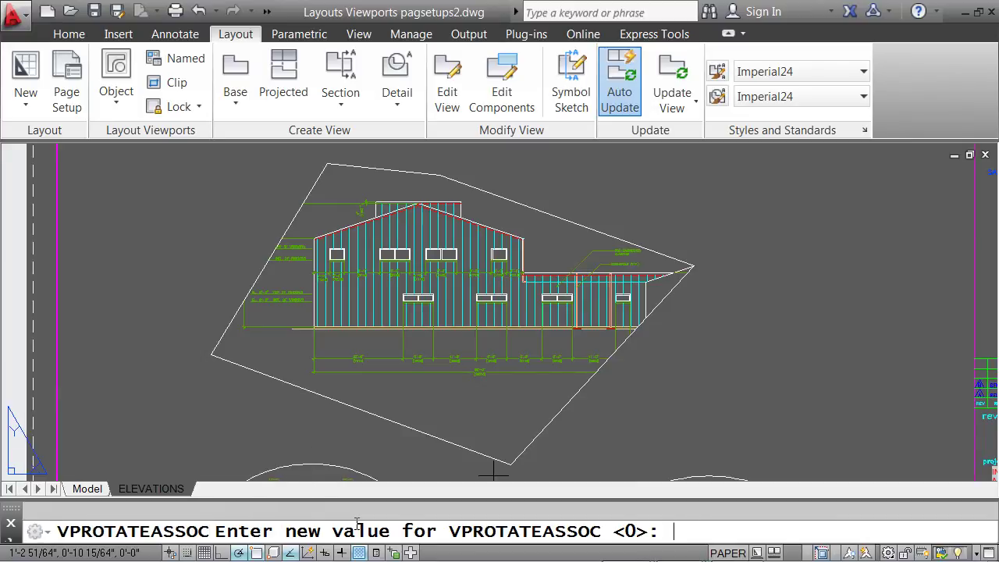
type("1")
key("Return")
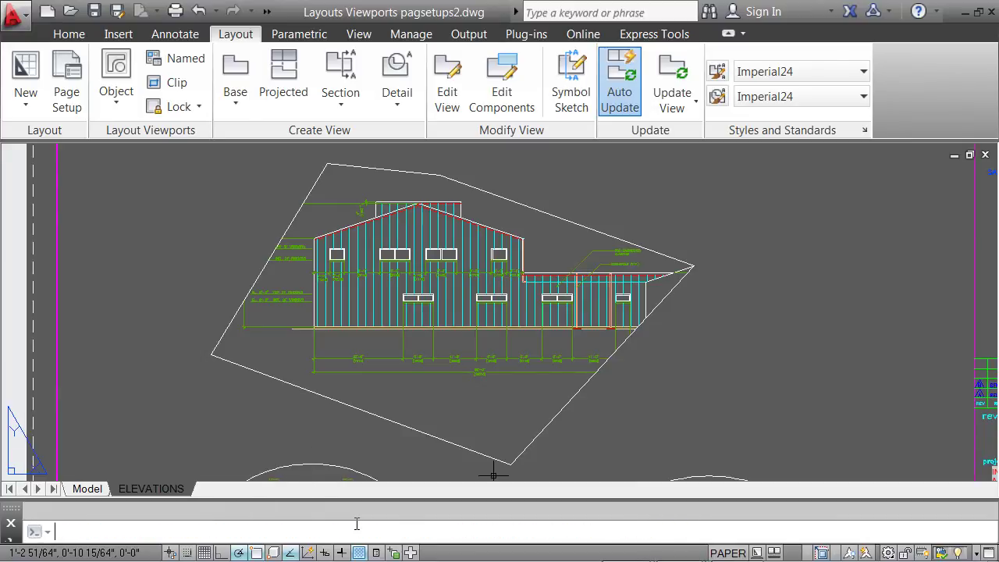
left_click(533, 441)
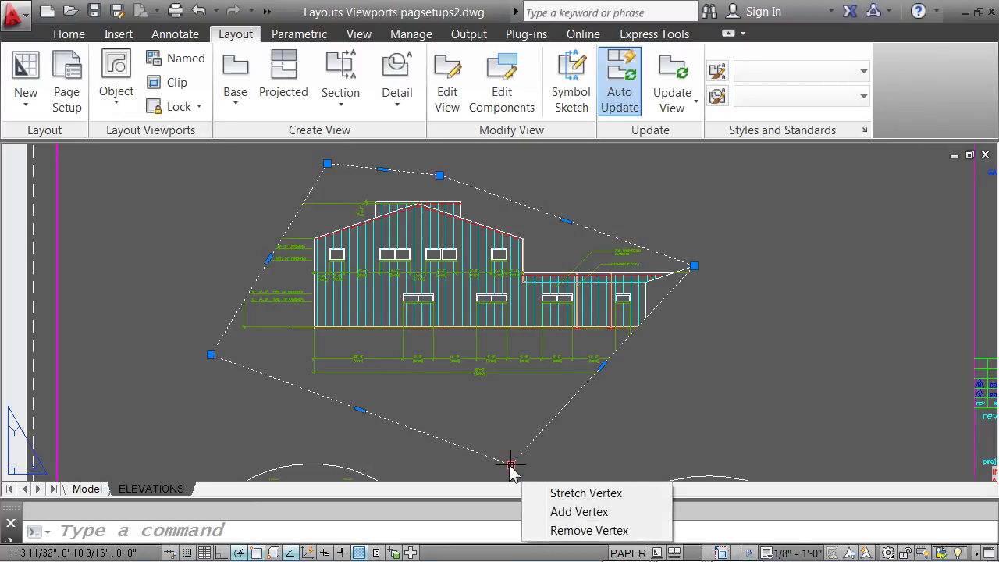
left_click(510, 463)
key("space")
key("space")
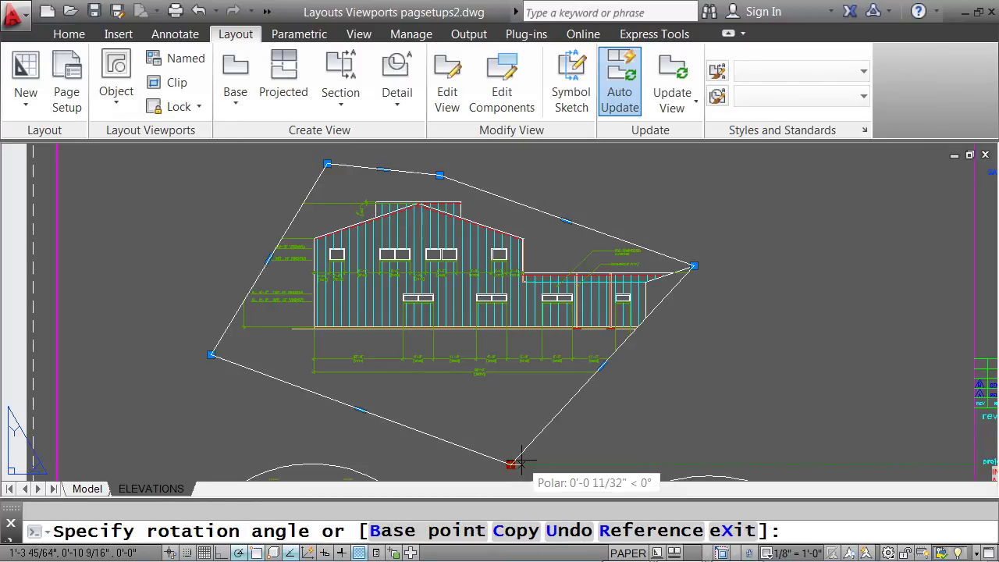
scroll(521, 464, "down", 2)
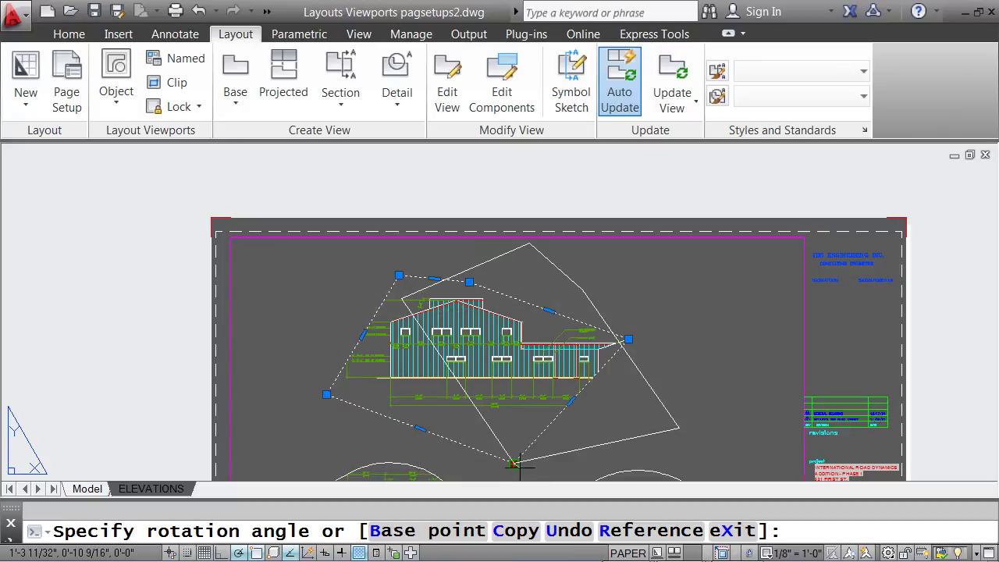
key("Escape")
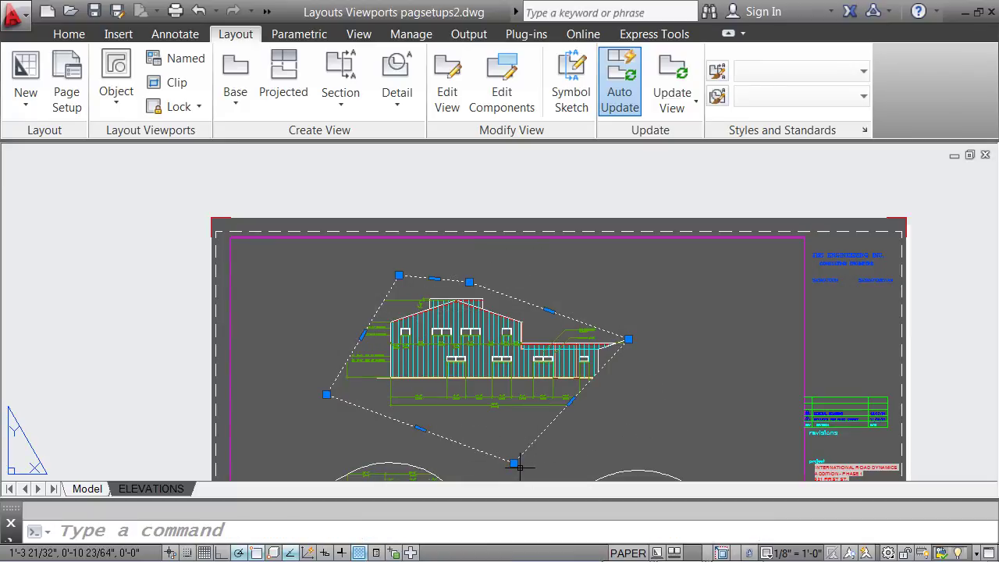
Rotate the selected polygonal viewport clockwise about its lowest vertex, turning the elevation view together with its boundary
left_click(513, 464)
key("space")
key("space")
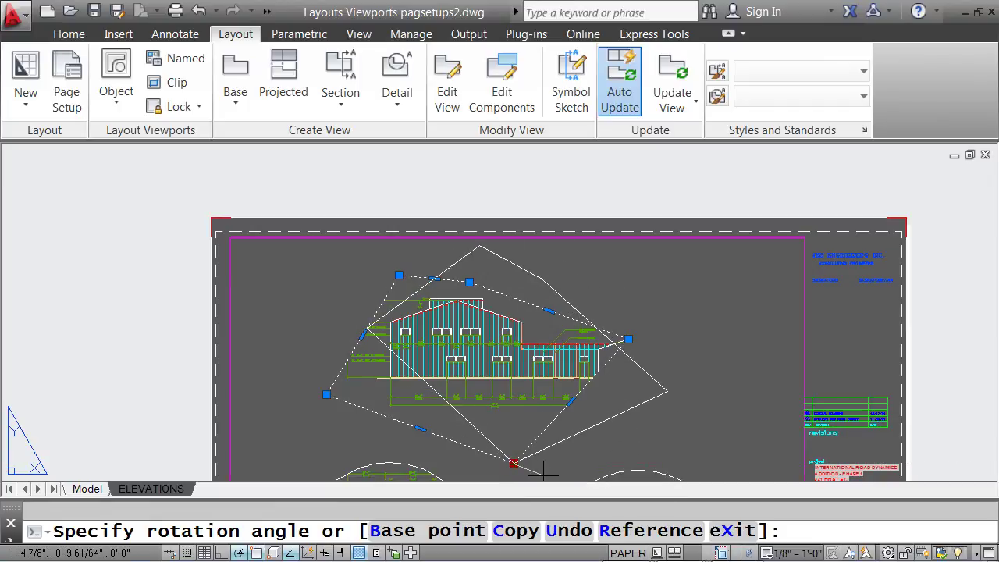
left_click(544, 471)
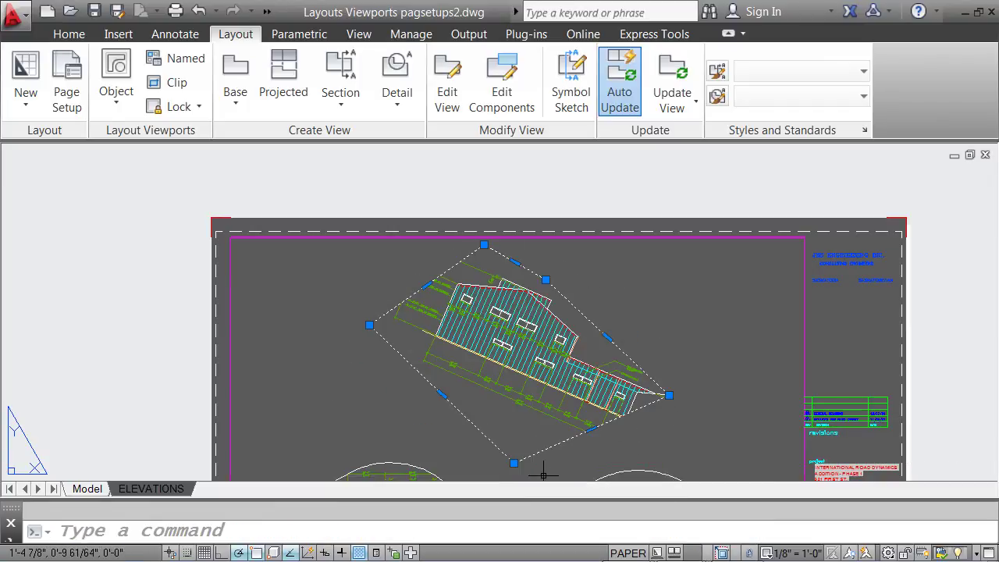